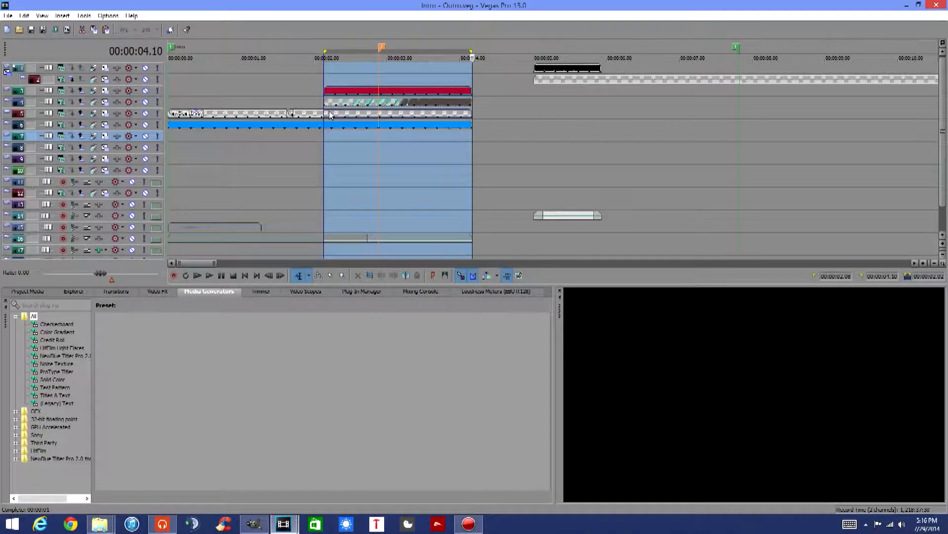
Preview the stripe transition from the ENJOY title to the red clip, enabling looped playback over the marked region
{"action": "key", "text": "space"}
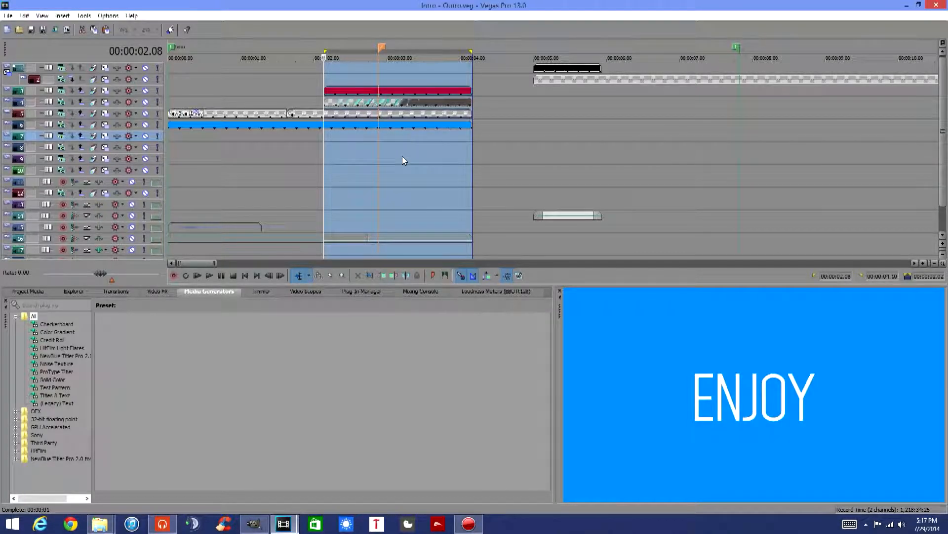
{"action": "left_click", "coordinate": [400, 160]}
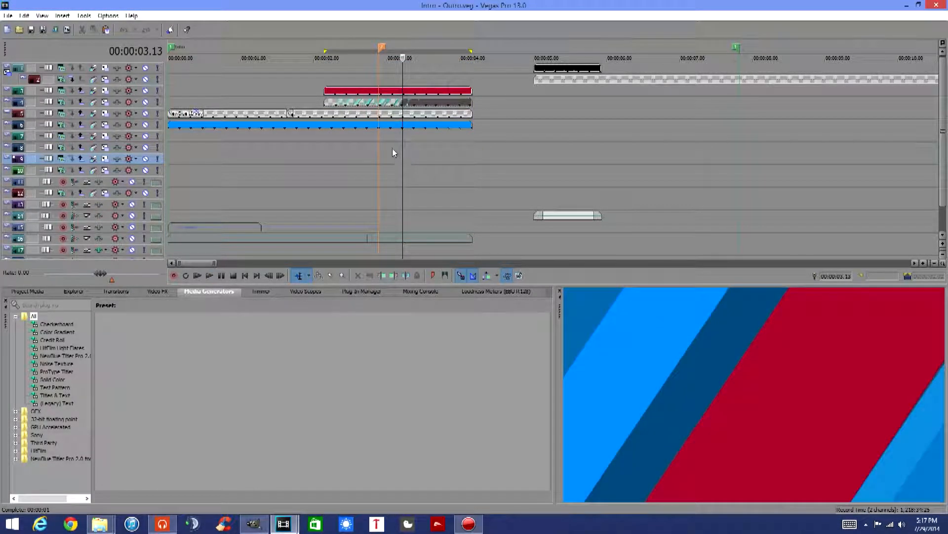
{"action": "key", "text": "space"}
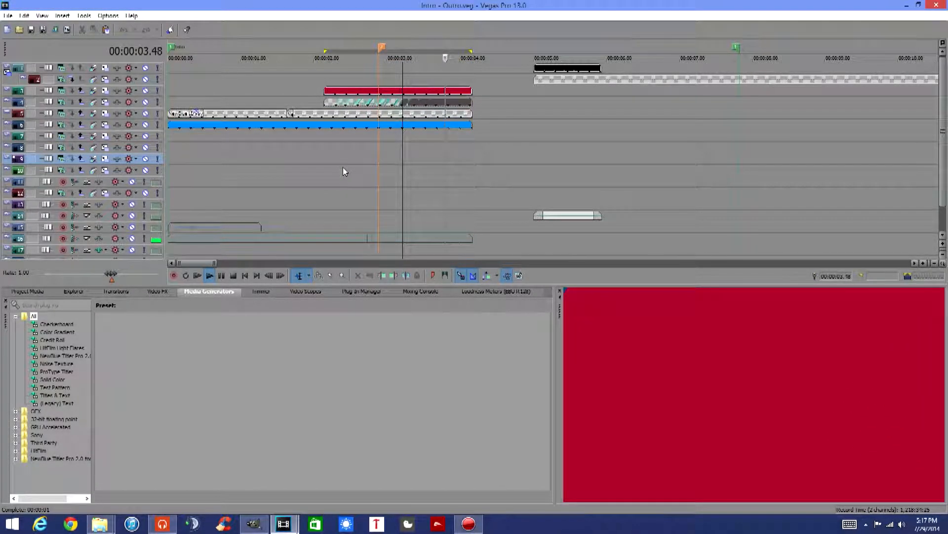
{"action": "key", "text": "space"}
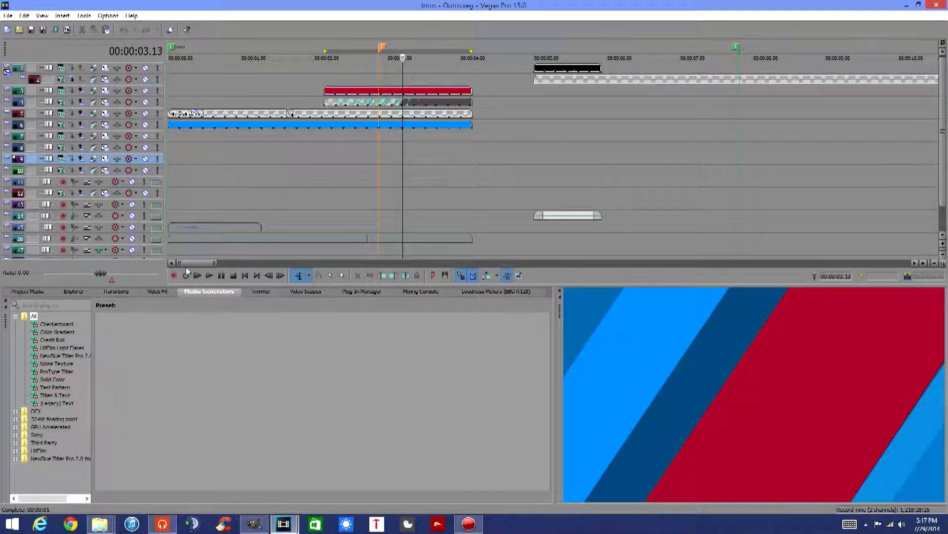
{"action": "key", "text": "q"}
{"action": "key", "text": "space"}
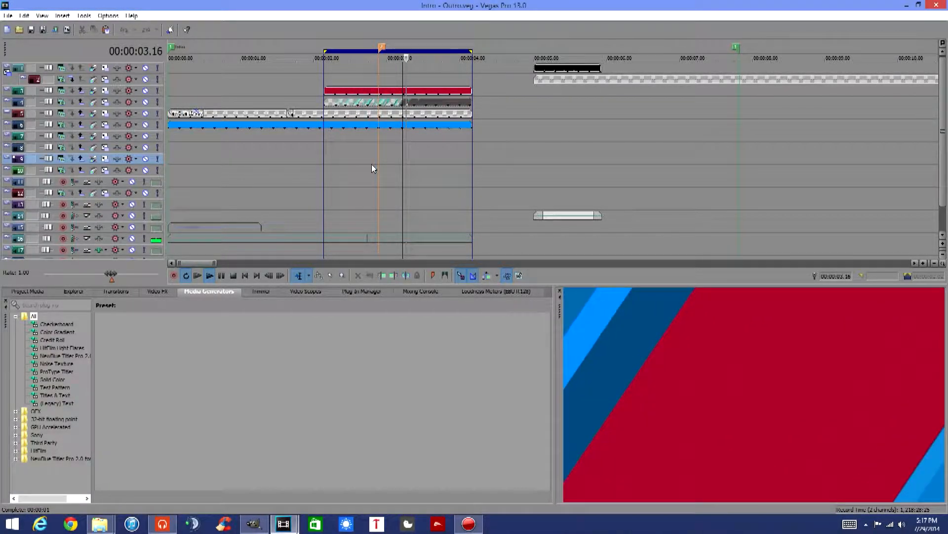
{"action": "key", "text": "space"}
{"action": "left_click", "coordinate": [344, 92]}
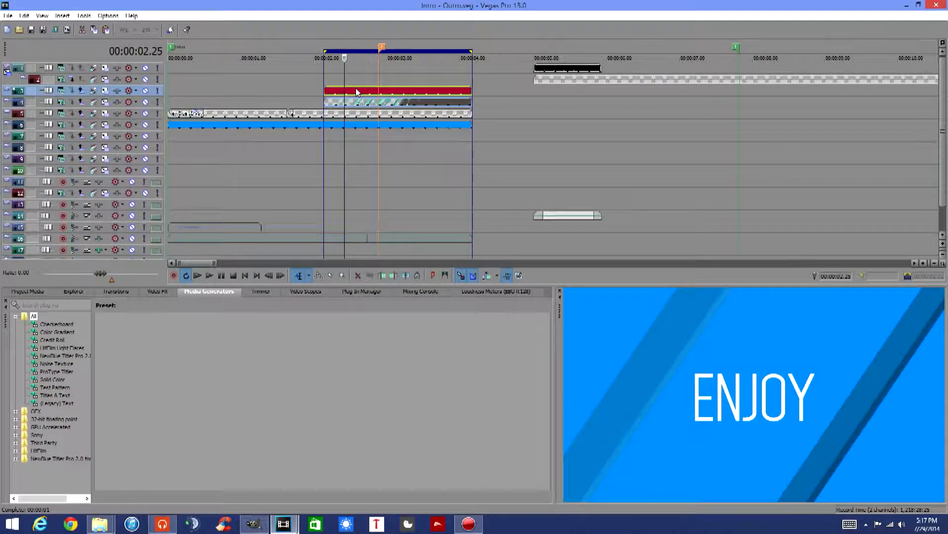
{"action": "left_click", "coordinate": [385, 91]}
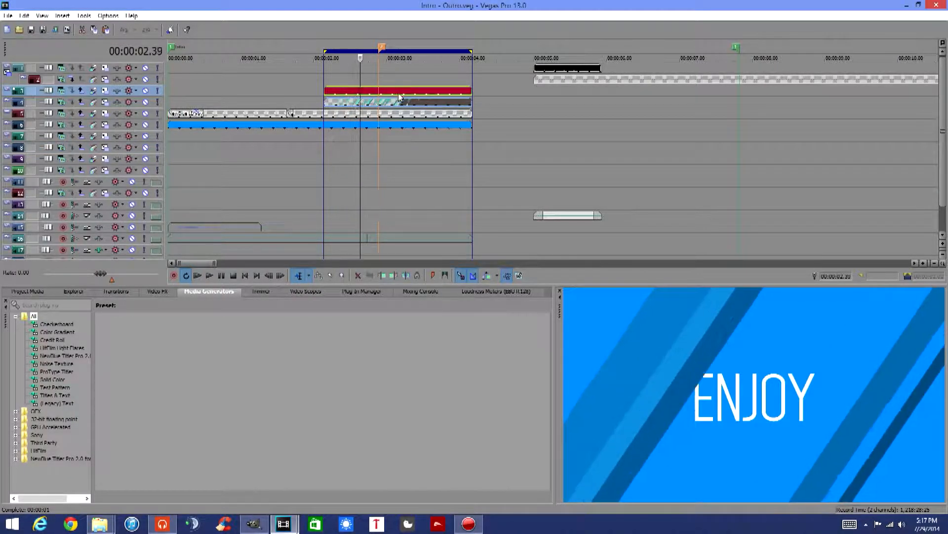
{"action": "key", "text": "space"}
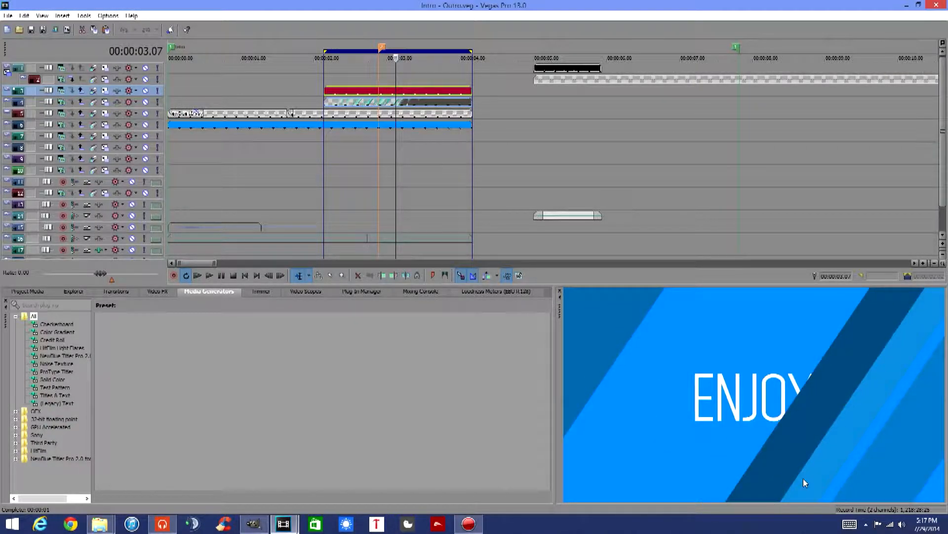
{"action": "left_click", "coordinate": [401, 160]}
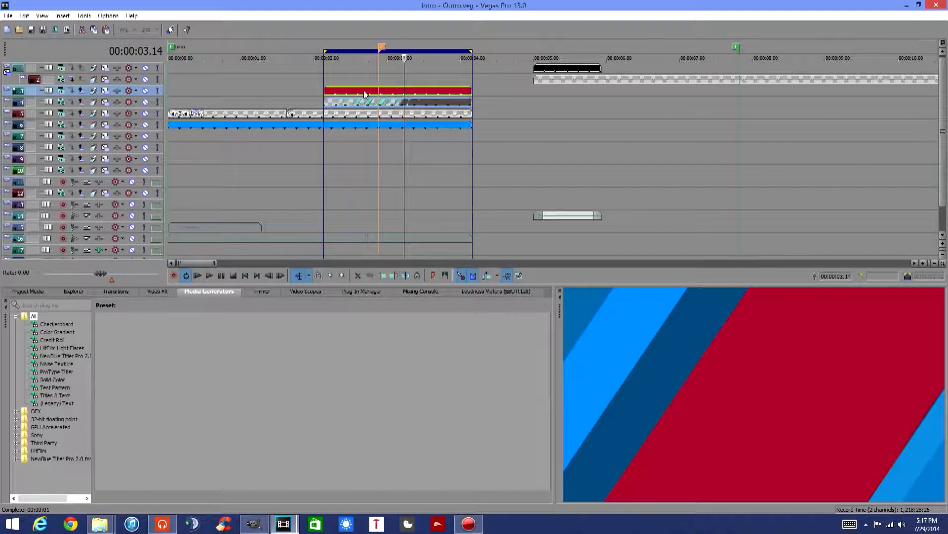
Examine frame by frame, around 00:00:03.10 to 00:00:03.15, how the red clip shows through the transition's stripes
{"action": "key", "text": "Right"}
{"action": "key", "text": "Right"}
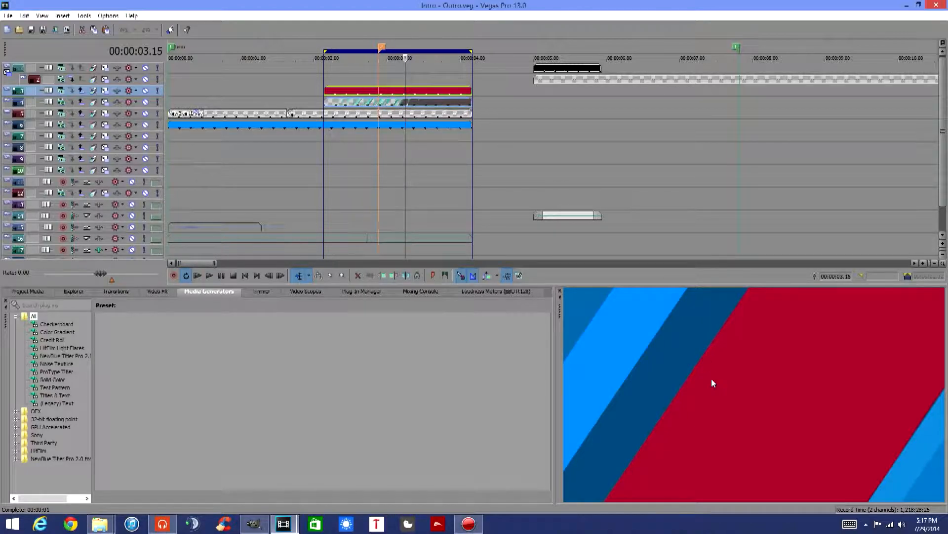
{"action": "key", "text": "Left"}
{"action": "key", "text": "Left"}
{"action": "key", "text": "Left"}
{"action": "key", "text": "Left"}
{"action": "key", "text": "Left"}
{"action": "key", "text": "Left"}
{"action": "key", "text": "Left"}
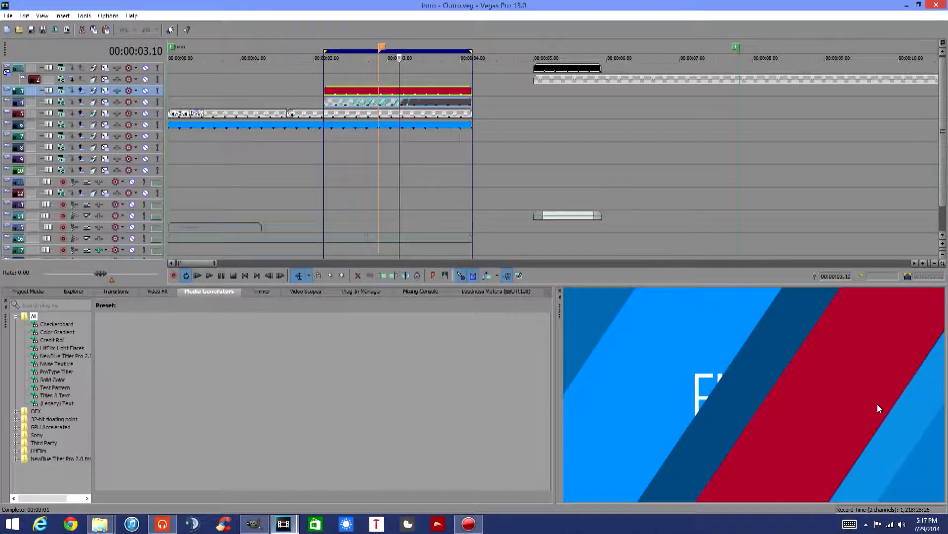
{"action": "key", "text": "Right"}
{"action": "key", "text": "Right"}
{"action": "key", "text": "Right"}
{"action": "key", "text": "Right"}
{"action": "key", "text": "Right"}
{"action": "key", "text": "Right"}
{"action": "key", "text": "Right"}
{"action": "key", "text": "Right"}
{"action": "key", "text": "Right"}
{"action": "key", "text": "Right"}
{"action": "key", "text": "Right"}
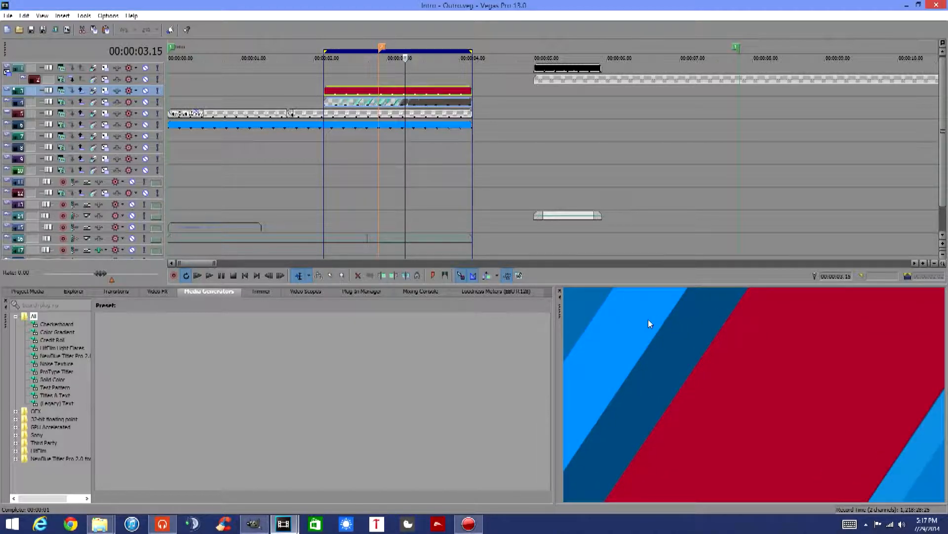
{"action": "key", "text": "Right"}
{"action": "key", "text": "Right"}
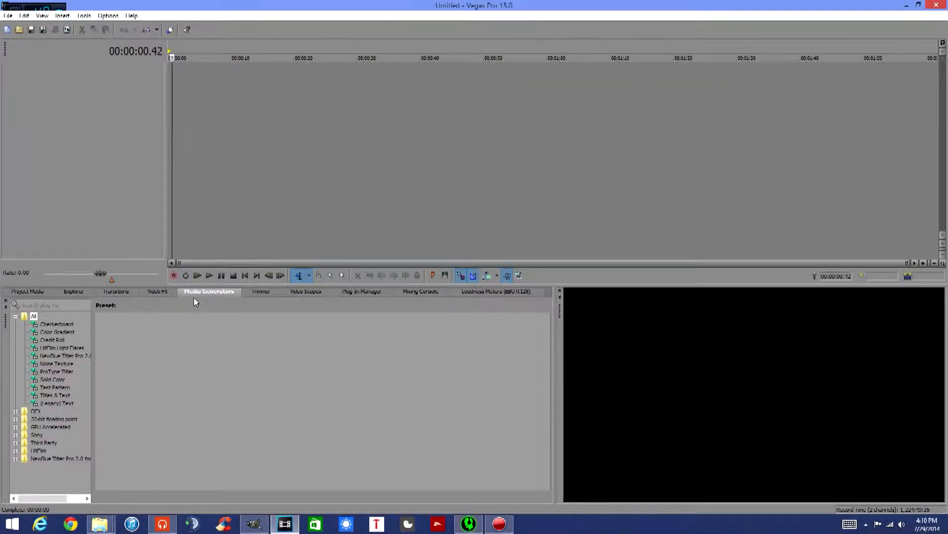
Add a Red Solid Color clip at the start of a new video track, keeping its default settings
{"action": "left_click", "coordinate": [54, 379]}
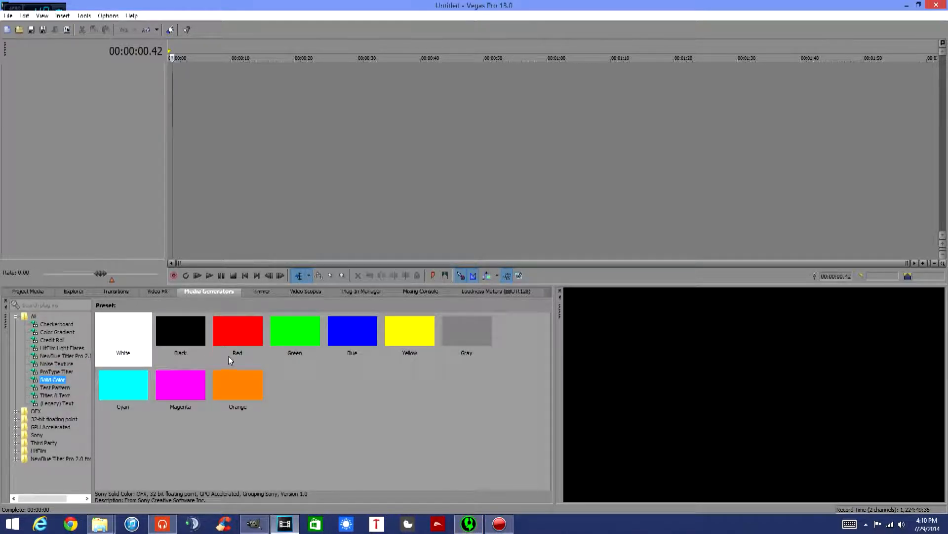
{"action": "left_click_drag", "start_coordinate": [232, 338], "coordinate": [167, 74]}
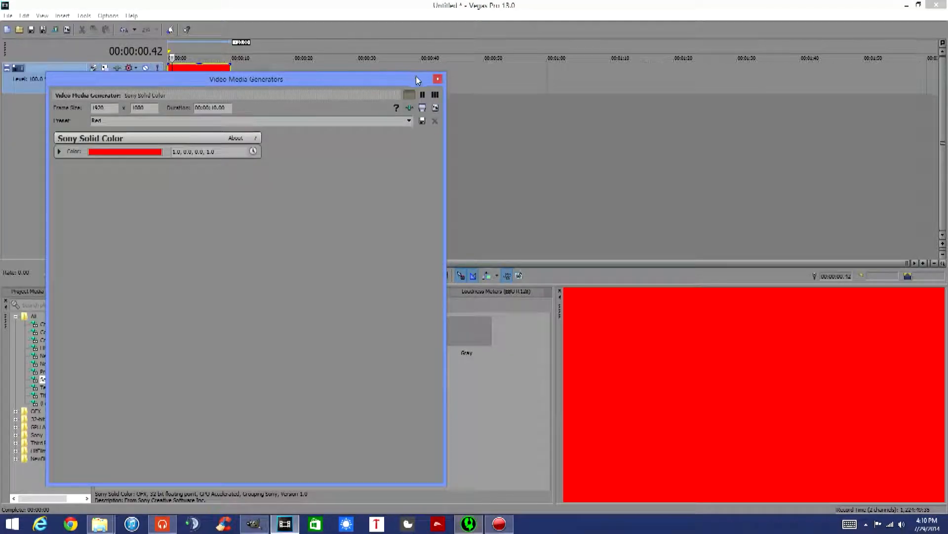
{"action": "left_click", "coordinate": [438, 79]}
Add a Blue Solid Color clip at the start of a new track below the red clip, keeping its default settings
{"action": "left_click", "coordinate": [368, 152]}
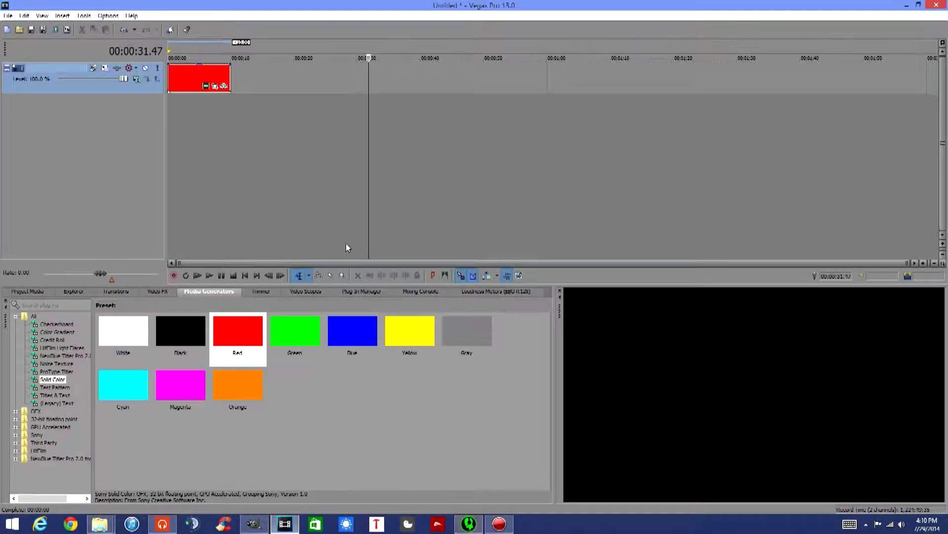
{"action": "left_click", "coordinate": [236, 205]}
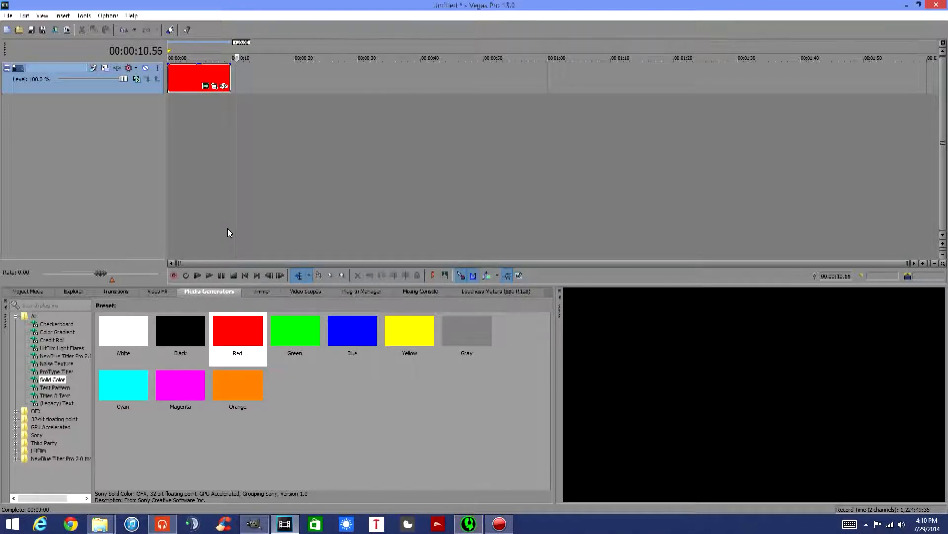
{"action": "left_click", "coordinate": [232, 211]}
{"action": "left_click_drag", "start_coordinate": [352, 331], "coordinate": [169, 109]}
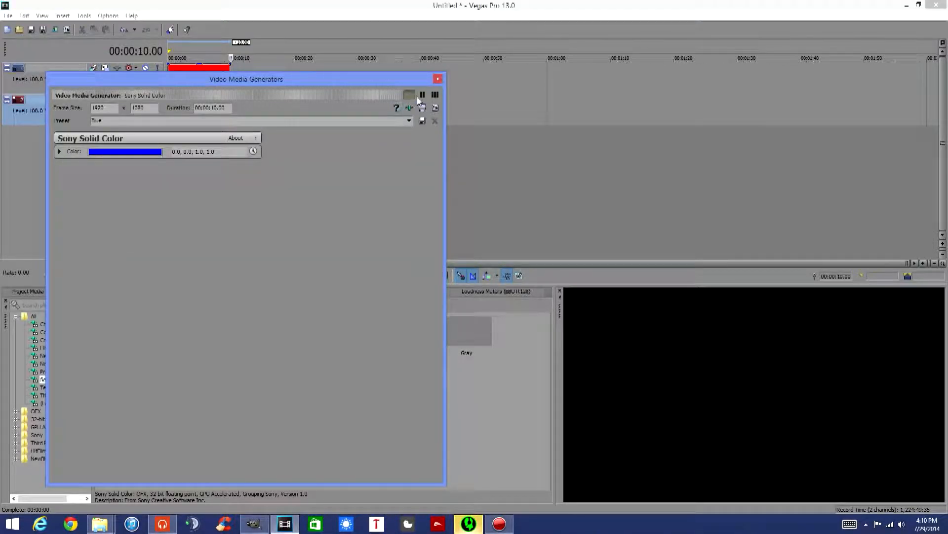
{"action": "left_click", "coordinate": [438, 79]}
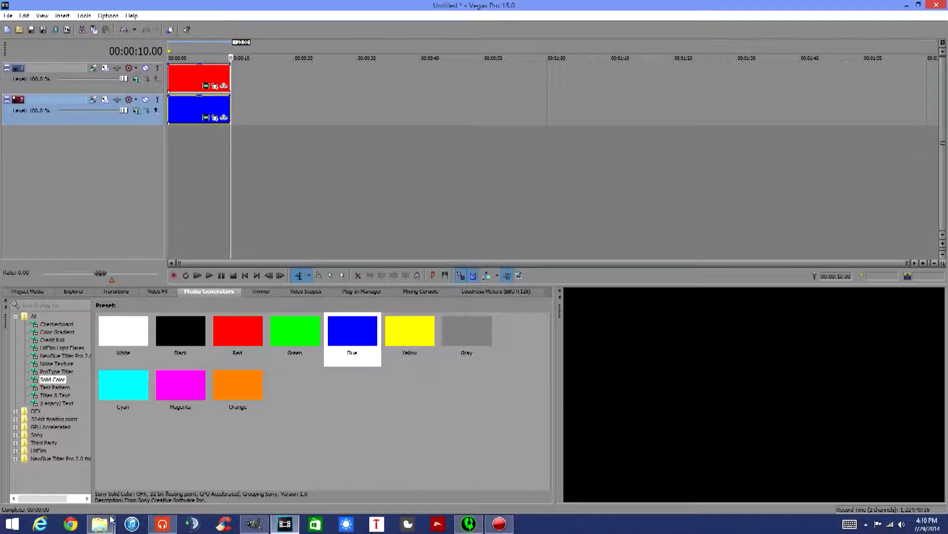
Switch to the AE transitions folder in File Explorer and add the 90011-13 clip to the red clip's track at about 00:00:18.35
{"action": "mouse_move", "coordinate": [110, 520]}
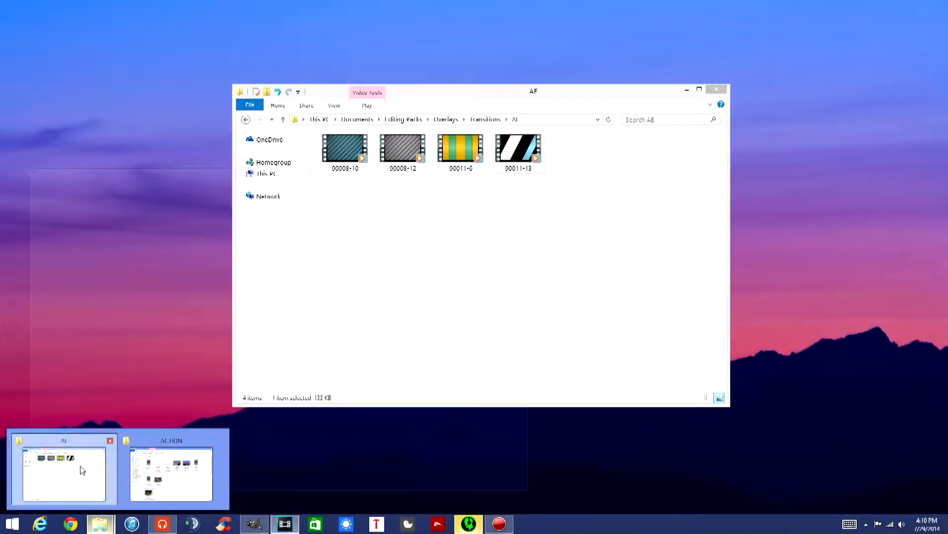
{"action": "left_click", "coordinate": [78, 477]}
{"action": "left_click_drag", "start_coordinate": [521, 162], "coordinate": [290, 77]}
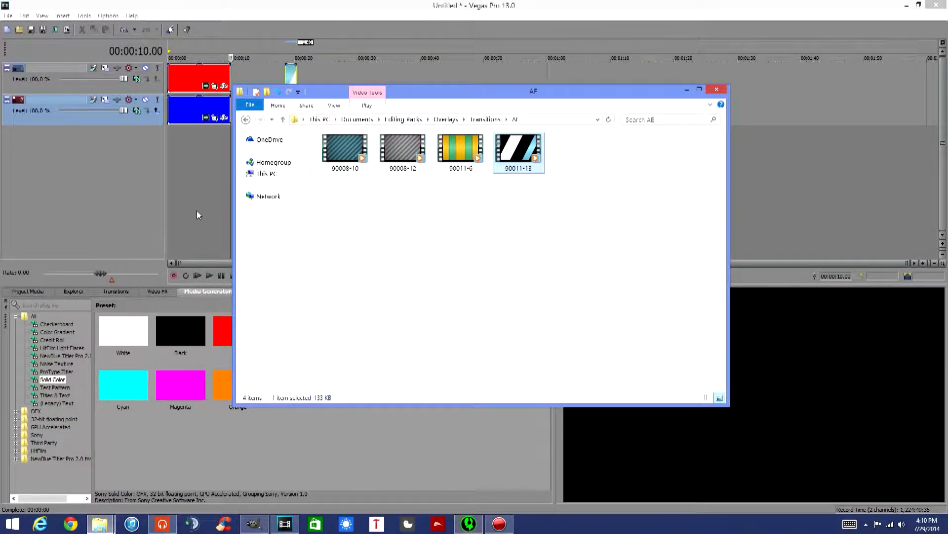
{"action": "left_click", "coordinate": [207, 208]}
{"action": "left_click", "coordinate": [285, 171]}
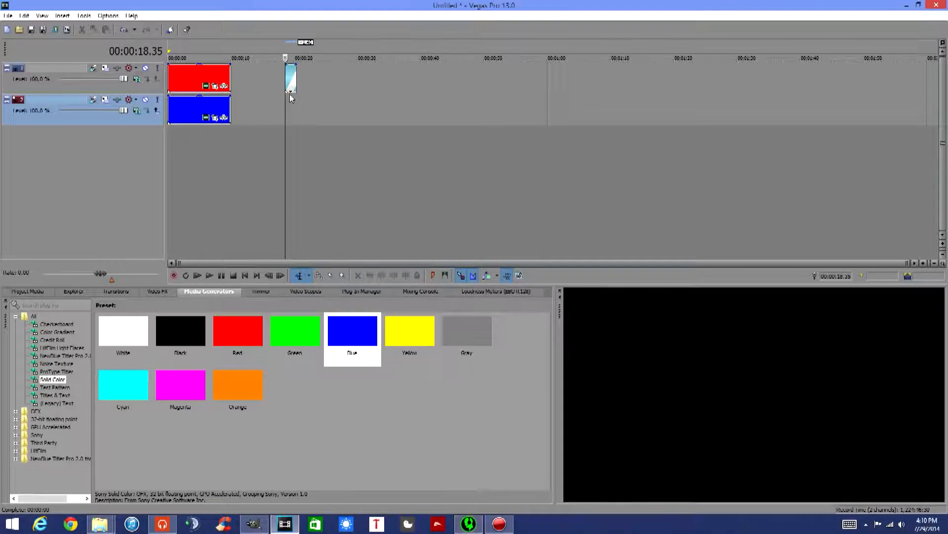
Insert a new video track above the others and move the red clip to its start
{"action": "key", "text": "ctrl+shift+q"}
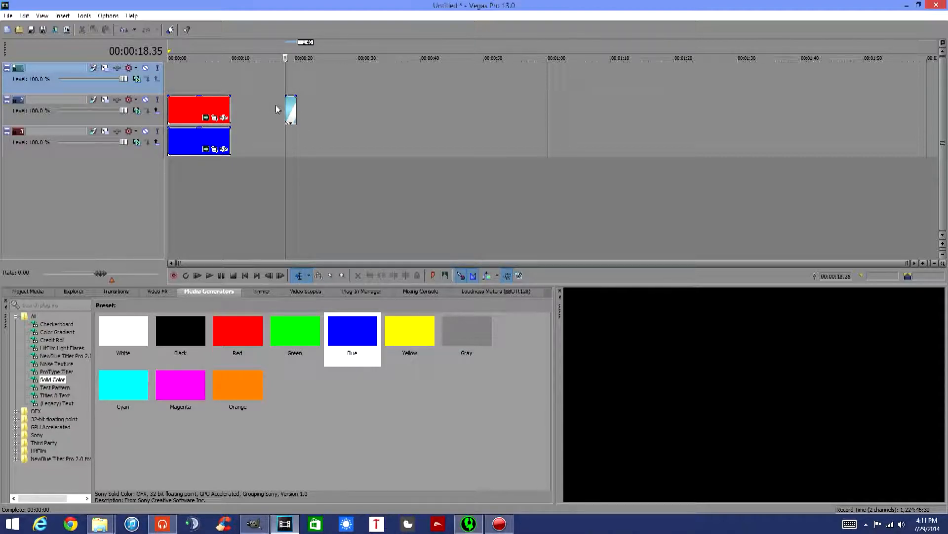
{"action": "left_click_drag", "start_coordinate": [292, 110], "coordinate": [189, 74]}
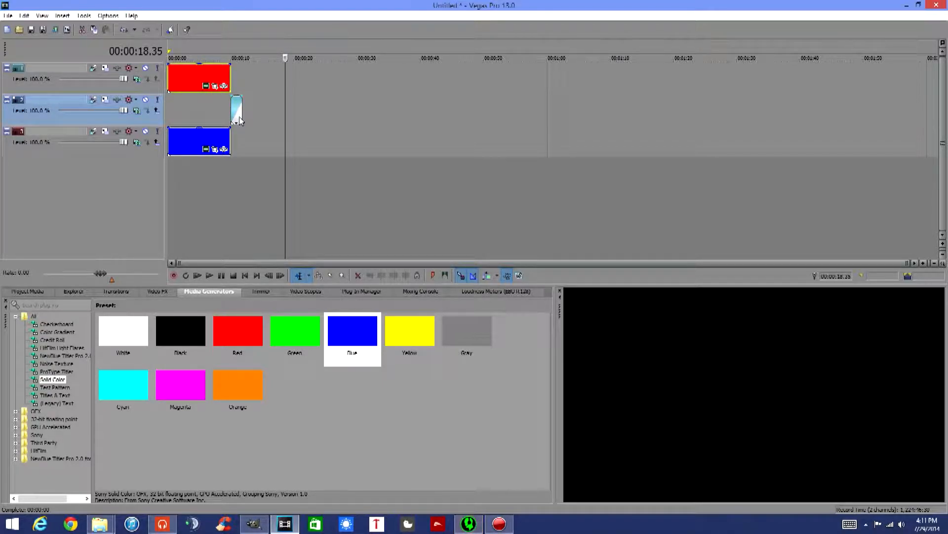
Move the stripe transition clip to about 00:00:04.45 on the middle track and place the playhead at its start
{"action": "left_click_drag", "start_coordinate": [239, 118], "coordinate": [205, 115]}
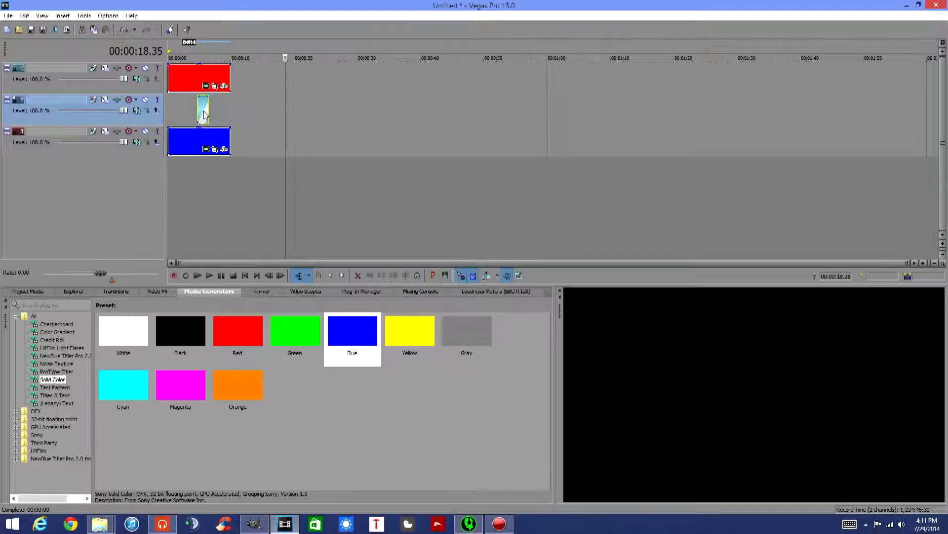
{"action": "left_click", "coordinate": [198, 117]}
{"action": "left_click", "coordinate": [198, 117]}
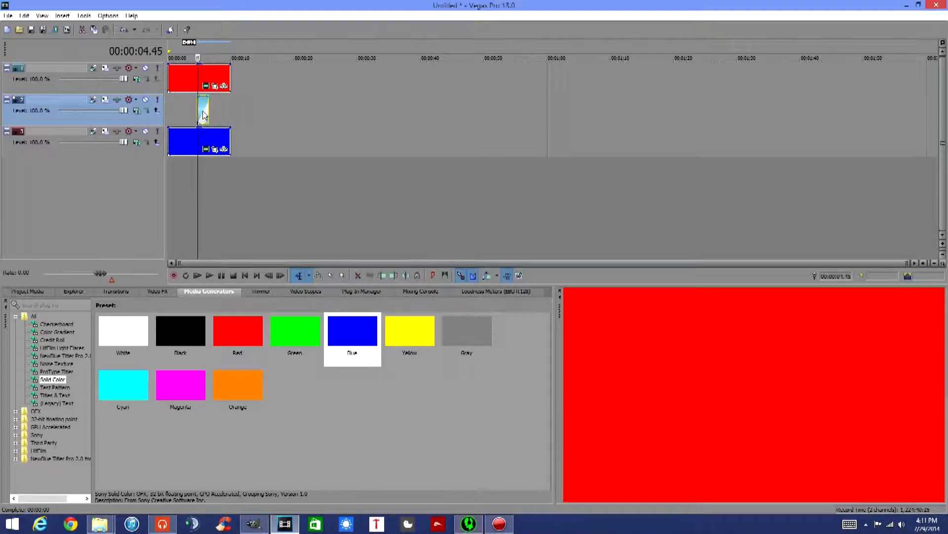
Step through the stripe transition clip frame by frame with the red clip's track on top
{"action": "scroll", "coordinate": [246, 105], "scroll_direction": "up", "scroll_amount": 2}
{"action": "key", "text": "Right"}
{"action": "key", "text": "Right"}
{"action": "key", "text": "Right"}
{"action": "key", "text": "Right"}
{"action": "key", "text": "Right"}
{"action": "key", "text": "Right"}
{"action": "key", "text": "Right"}
{"action": "key", "text": "Right"}
{"action": "key", "text": "Right"}
{"action": "key", "text": "Right"}
{"action": "key", "text": "Right"}
{"action": "key", "text": "Right"}
{"action": "key", "text": "Right"}
{"action": "key", "text": "Right"}
{"action": "key", "text": "Right"}
{"action": "key", "text": "Right"}
{"action": "key", "text": "Right"}
{"action": "key", "text": "Right"}
{"action": "key", "text": "Right"}
{"action": "key", "text": "Right"}
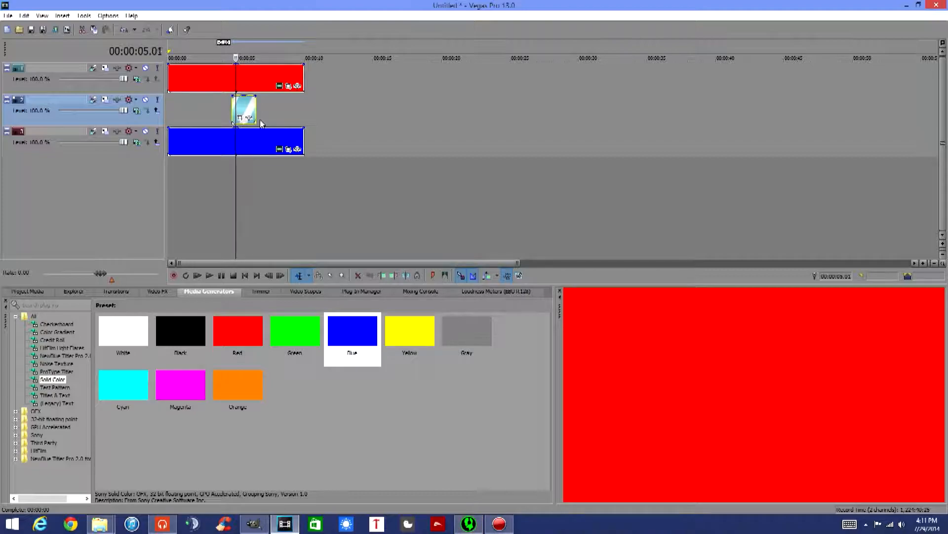
{"action": "key", "text": "Right"}
{"action": "key", "text": "Right"}
{"action": "key", "text": "Right"}
{"action": "key", "text": "Right"}
{"action": "key", "text": "Right"}
{"action": "key", "text": "Right"}
{"action": "key", "text": "Right"}
{"action": "key", "text": "Right"}
{"action": "key", "text": "Right"}
{"action": "key", "text": "Right"}
{"action": "key", "text": "Right"}
{"action": "key", "text": "Right"}
{"action": "key", "text": "Right"}
{"action": "key", "text": "Right"}
{"action": "key", "text": "Right"}
{"action": "key", "text": "Right"}
{"action": "key", "text": "Right"}
{"action": "key", "text": "Right"}
{"action": "key", "text": "Right"}
{"action": "key", "text": "Right"}
{"action": "scroll", "coordinate": [277, 121], "scroll_direction": "up", "scroll_amount": 2}
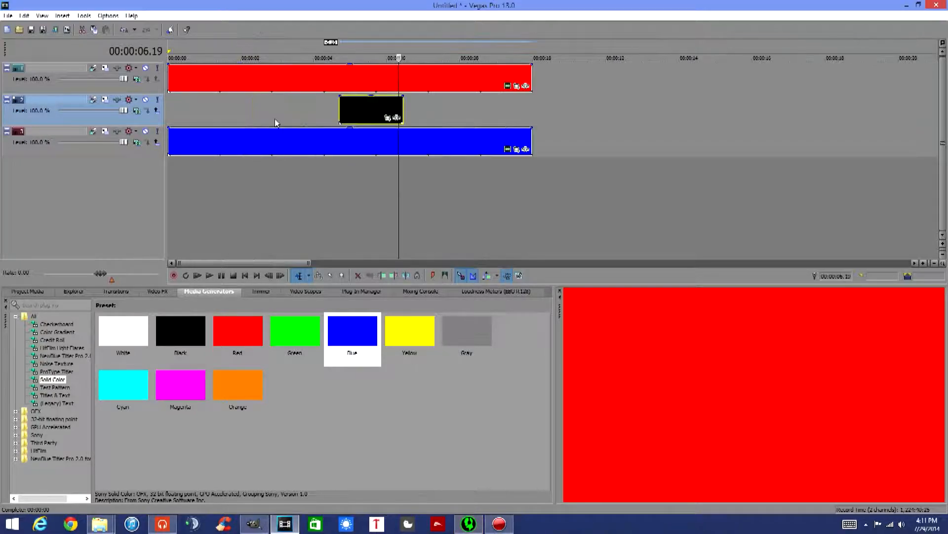
Mute the red clip's track and step through the stripe transition to find a frame filled with stripes
{"action": "left_click", "coordinate": [145, 67]}
{"action": "left_click", "coordinate": [335, 177]}
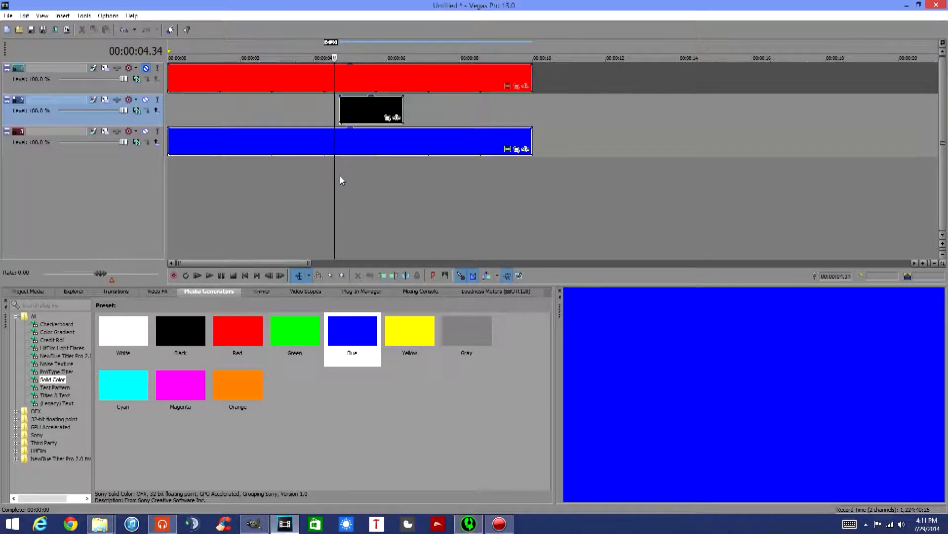
{"action": "left_click", "coordinate": [342, 179]}
{"action": "key", "text": "Right"}
{"action": "key", "text": "Right"}
{"action": "key", "text": "Right"}
{"action": "key", "text": "Right"}
{"action": "key", "text": "Right"}
{"action": "key", "text": "Right"}
{"action": "key", "text": "Right"}
{"action": "key", "text": "Right"}
{"action": "key", "text": "Right"}
{"action": "key", "text": "Right"}
{"action": "key", "text": "Right"}
{"action": "key", "text": "Right"}
{"action": "key", "text": "Right"}
{"action": "key", "text": "Right"}
{"action": "key", "text": "Right"}
{"action": "key", "text": "Right"}
{"action": "key", "text": "Right"}
{"action": "key", "text": "Right"}
{"action": "key", "text": "Right"}
{"action": "key", "text": "Right"}
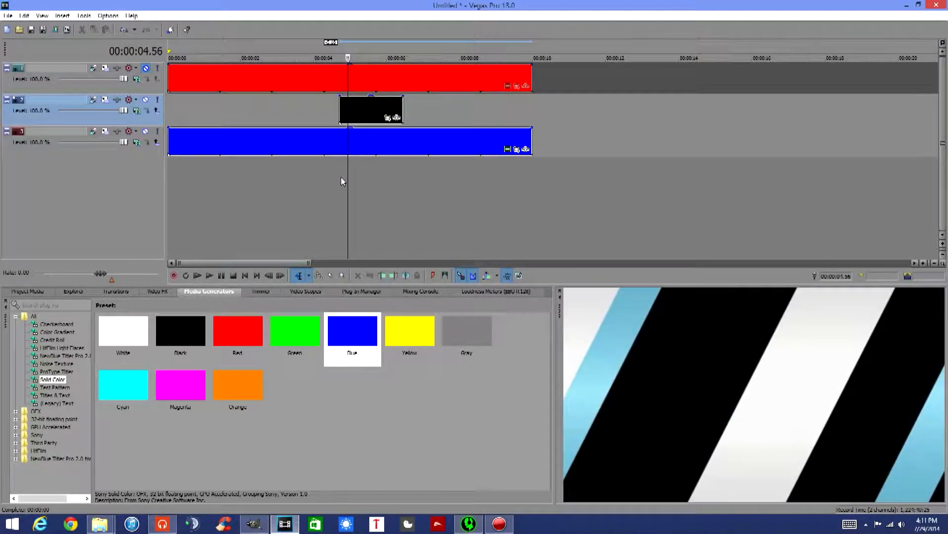
Add the Sony Chroma Keyer effect from the GPU Accelerated category to the stripe transition clip
{"action": "left_click", "coordinate": [396, 118]}
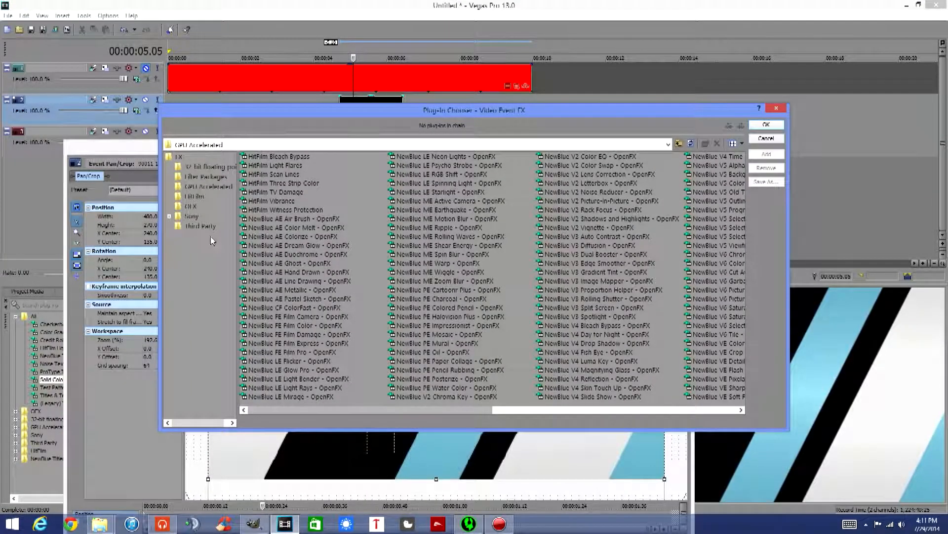
{"action": "left_click", "coordinate": [207, 187]}
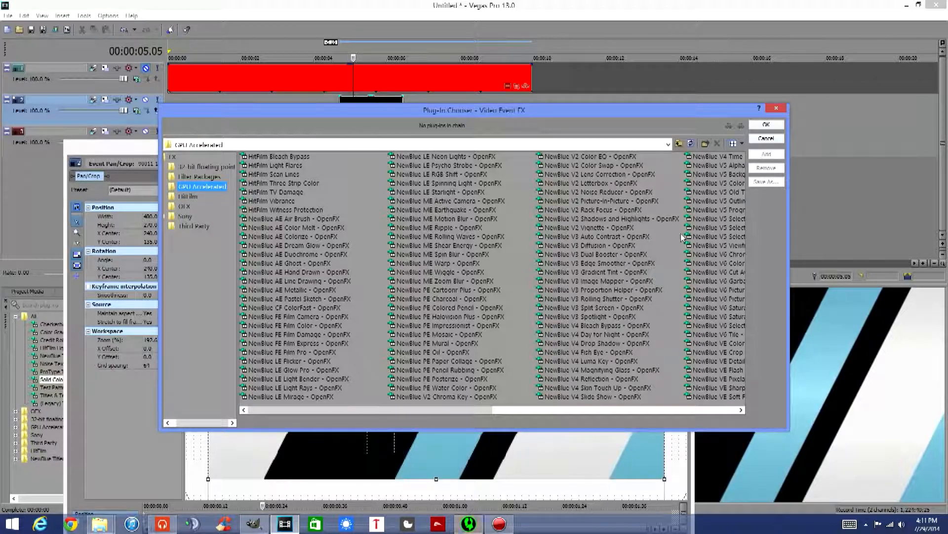
{"action": "left_click_drag", "start_coordinate": [415, 409], "coordinate": [650, 398]}
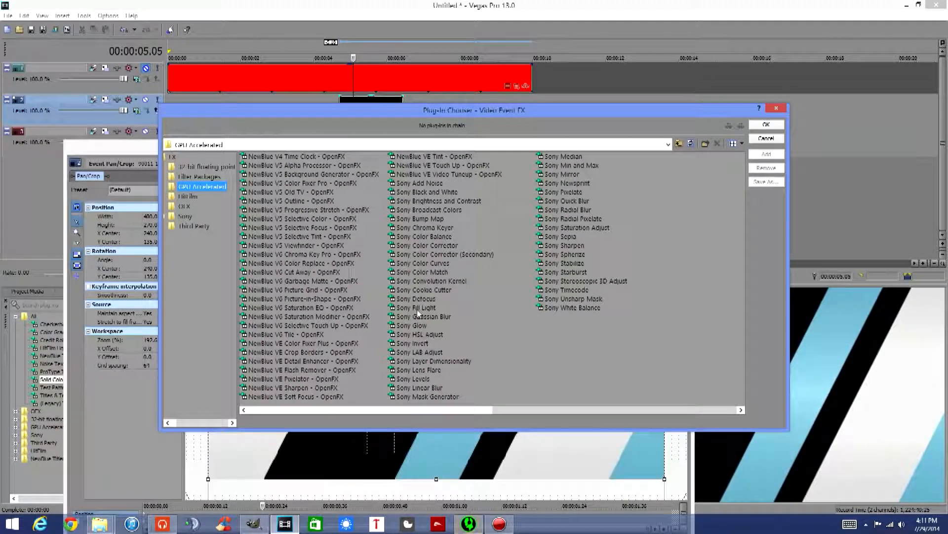
{"action": "left_click", "coordinate": [427, 227]}
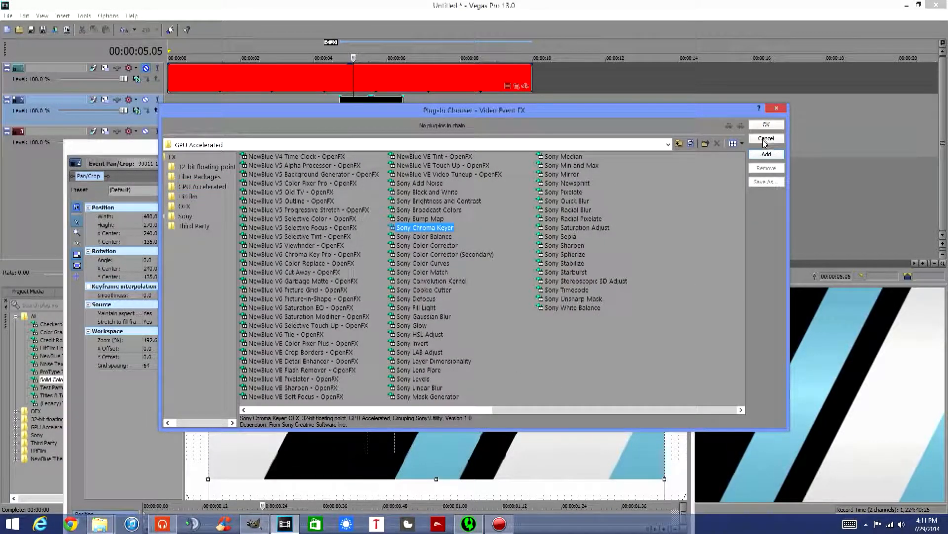
{"action": "left_click", "coordinate": [759, 155]}
{"action": "left_click", "coordinate": [765, 126]}
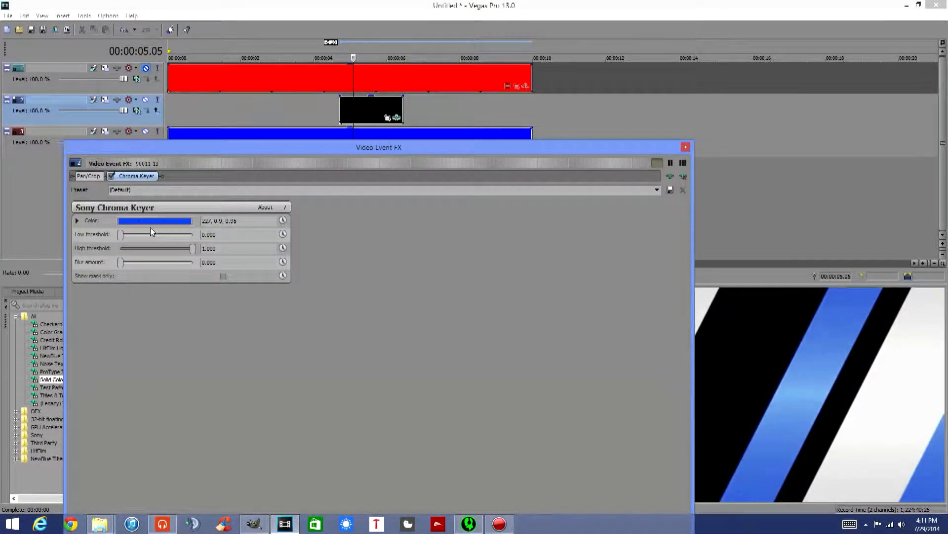
Set the chroma key colour to black (0, 0.0, 0.0) with a low threshold of about 0.796 and close the effect settings
{"action": "left_click", "coordinate": [128, 226]}
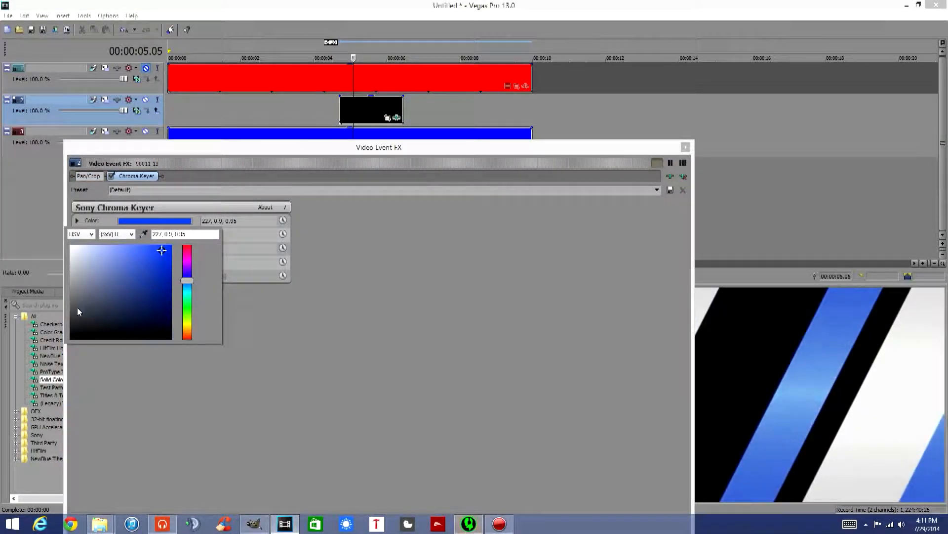
{"action": "left_click", "coordinate": [70, 336]}
{"action": "left_click_drag", "start_coordinate": [70, 335], "coordinate": [56, 368]}
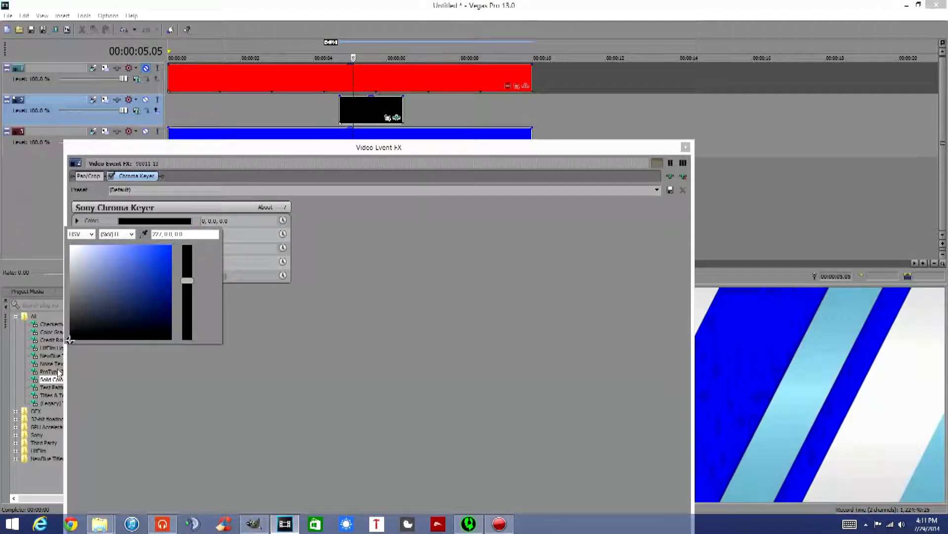
{"action": "left_click_drag", "start_coordinate": [120, 234], "coordinate": [179, 236]}
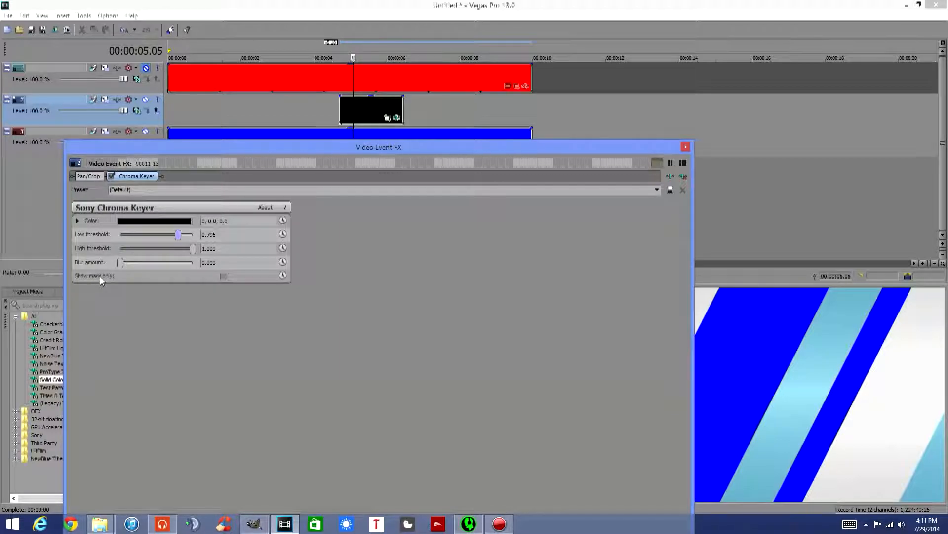
{"action": "left_click", "coordinate": [685, 147]}
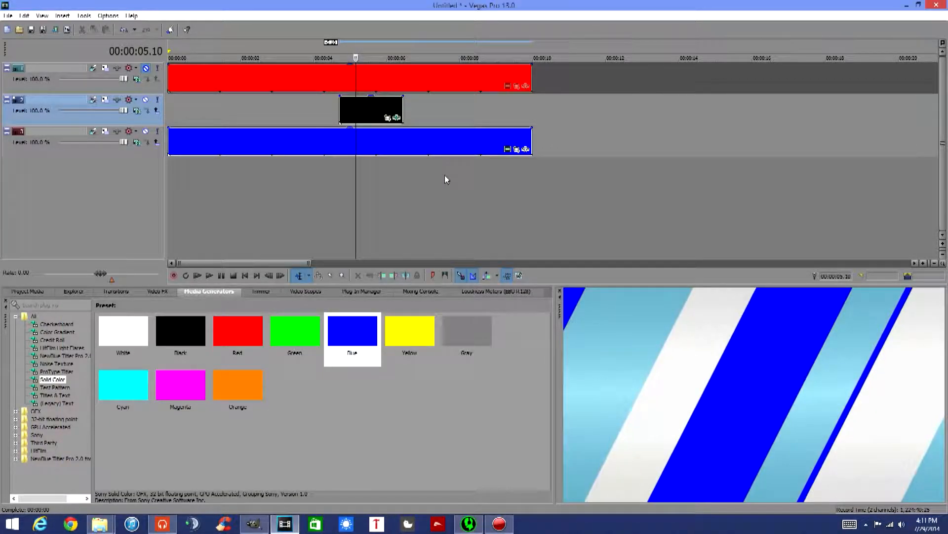
Preview the keyed stripe transition over the blue clip from just before the transition starts
{"action": "left_click", "coordinate": [346, 187]}
{"action": "left_click", "coordinate": [334, 192]}
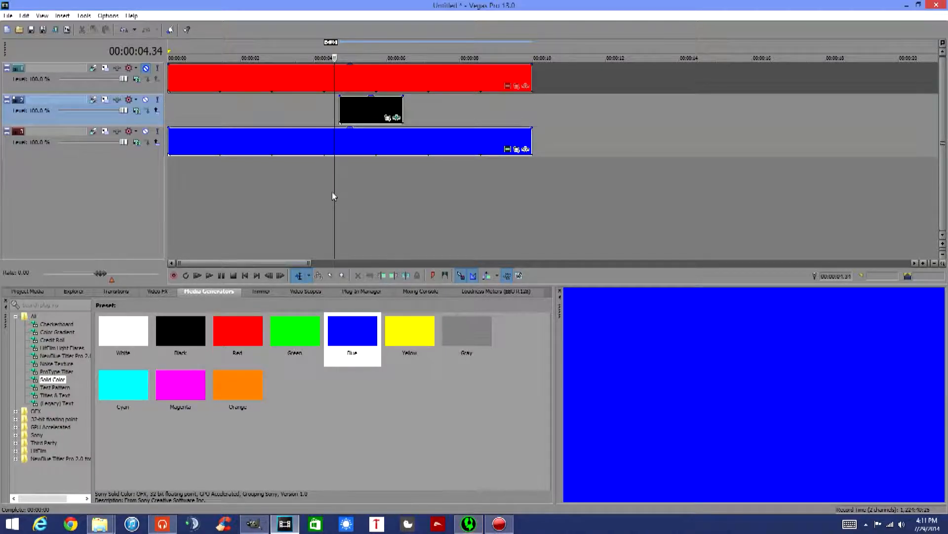
{"action": "key", "text": "space"}
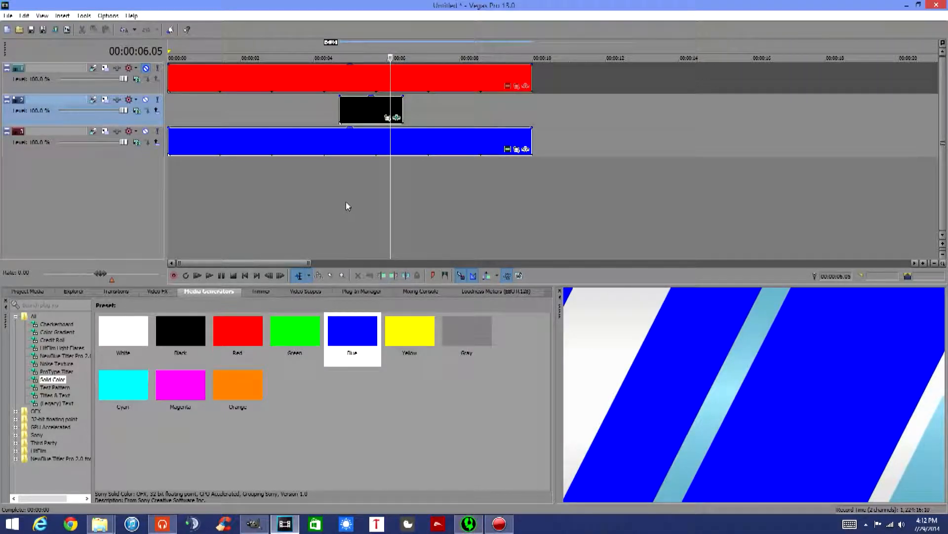
{"action": "key", "text": "Left"}
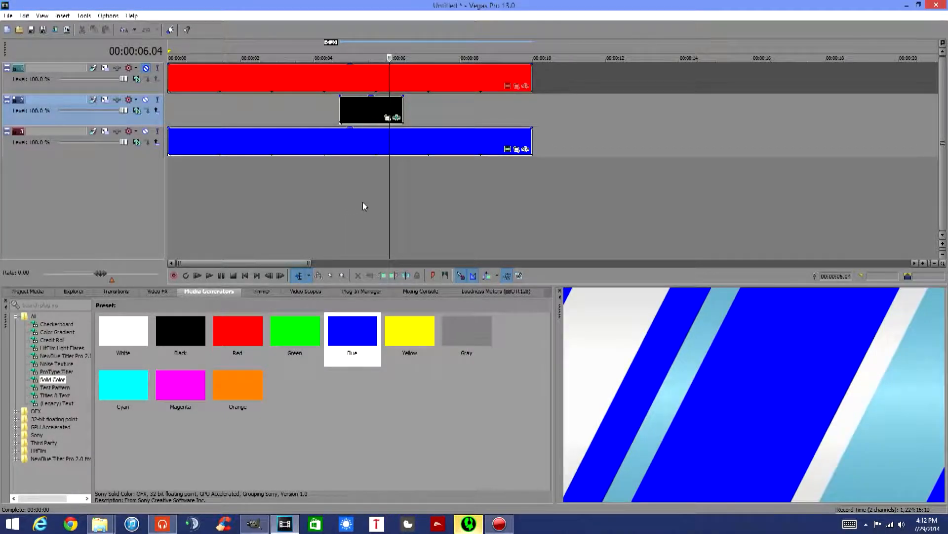
{"action": "left_click", "coordinate": [340, 212]}
{"action": "key", "text": "space"}
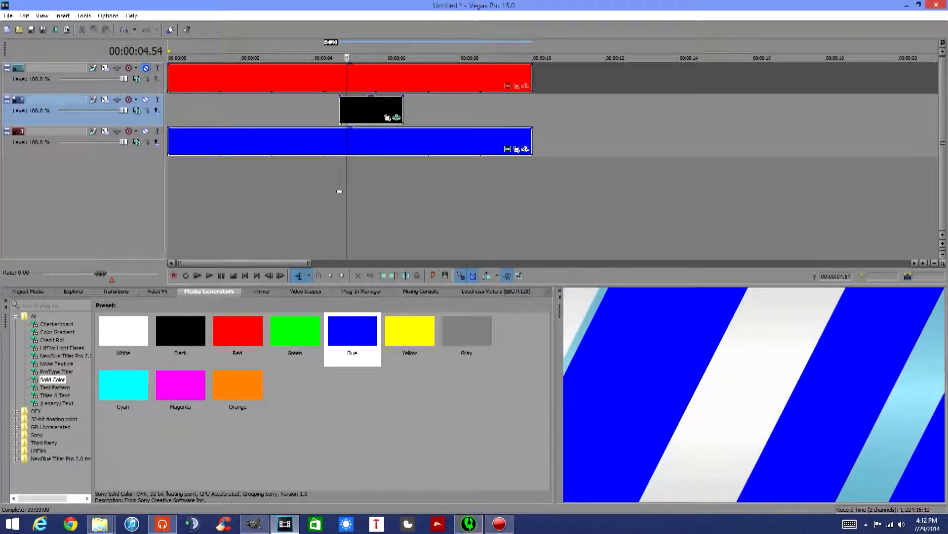
Trim both ends of the red clip so it spans exactly the length of the stripe transition clip
{"action": "scroll", "coordinate": [310, 96], "scroll_direction": "down", "scroll_amount": 3}
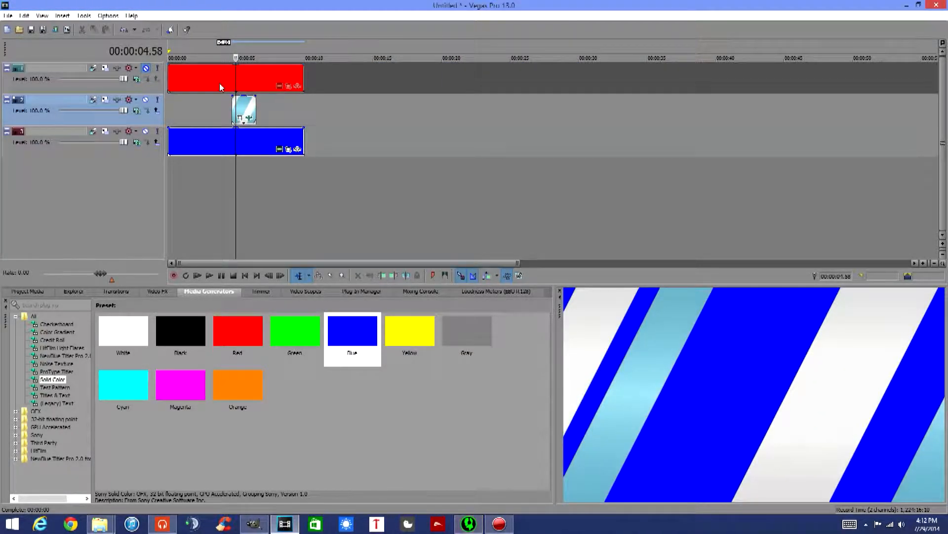
{"action": "left_click_drag", "start_coordinate": [169, 85], "coordinate": [231, 87]}
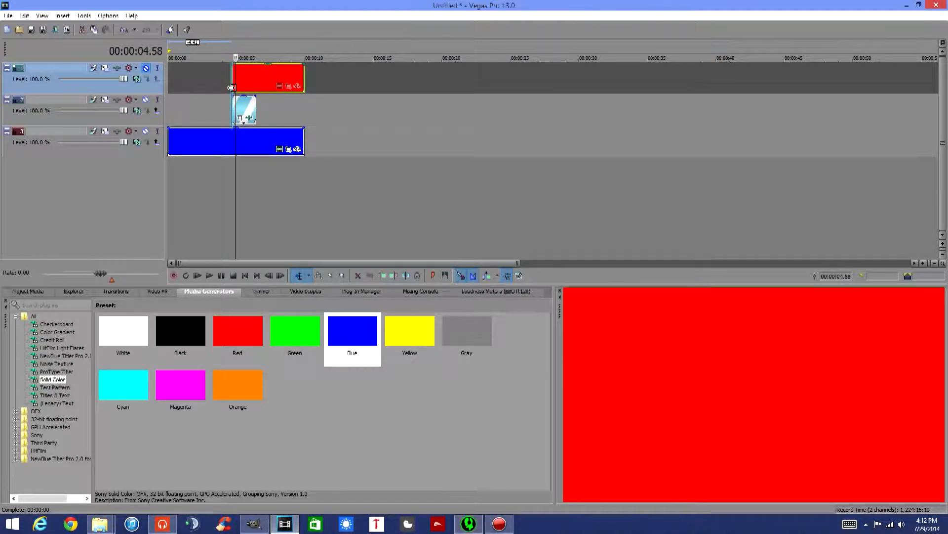
{"action": "left_click_drag", "start_coordinate": [303, 80], "coordinate": [255, 85]}
{"action": "scroll", "coordinate": [306, 121], "scroll_direction": "up", "scroll_amount": 3}
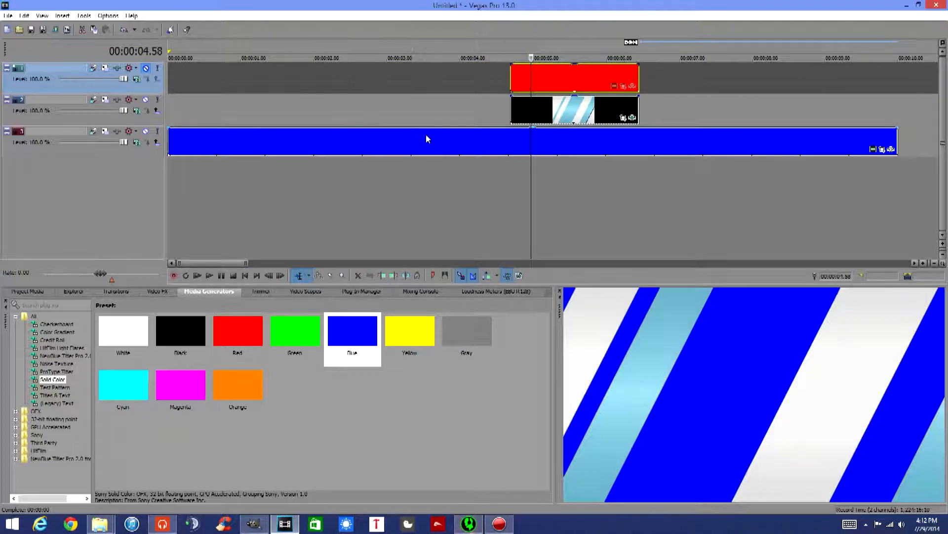
Find the frame at 00:00:05.23 where the stripes nearly fill the picture with a thin diagonal gap, and place a marker there
{"action": "left_click", "coordinate": [513, 180]}
{"action": "key", "text": "Right"}
{"action": "key", "text": "Right"}
{"action": "key", "text": "Right"}
{"action": "key", "text": "Right"}
{"action": "key", "text": "Right"}
{"action": "key", "text": "Right"}
{"action": "key", "text": "Right"}
{"action": "key", "text": "Right"}
{"action": "key", "text": "Right"}
{"action": "key", "text": "Right"}
{"action": "key", "text": "Right"}
{"action": "key", "text": "Right"}
{"action": "key", "text": "Right"}
{"action": "key", "text": "Right"}
{"action": "key", "text": "Right"}
{"action": "key", "text": "Right"}
{"action": "key", "text": "Right"}
{"action": "key", "text": "Right"}
{"action": "key", "text": "Right"}
{"action": "key", "text": "Right"}
{"action": "key", "text": "Right"}
{"action": "key", "text": "Right"}
{"action": "key", "text": "Right"}
{"action": "key", "text": "Right"}
{"action": "key", "text": "Right"}
{"action": "key", "text": "Right"}
{"action": "key", "text": "Right"}
{"action": "key", "text": "Right"}
{"action": "key", "text": "Right"}
{"action": "key", "text": "Right"}
{"action": "key", "text": "Right"}
{"action": "key", "text": "Right"}
{"action": "key", "text": "Right"}
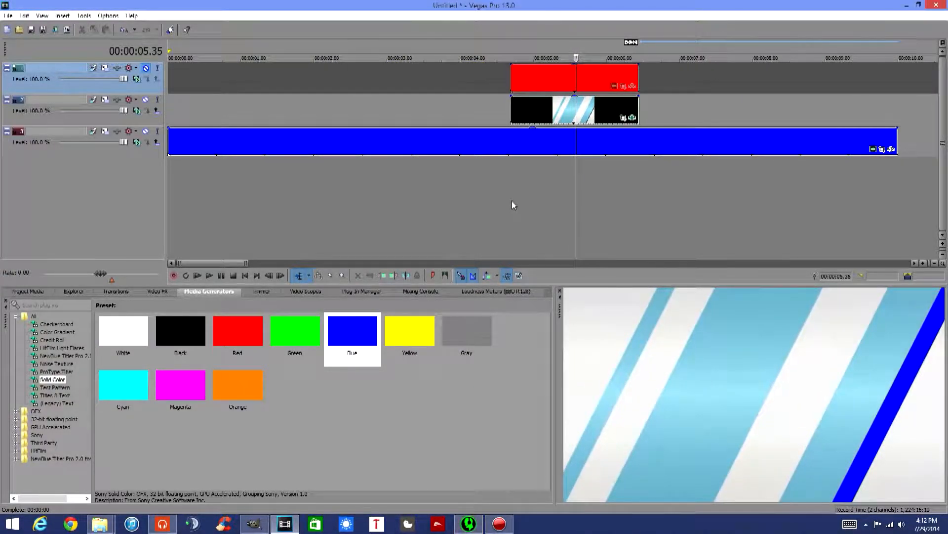
{"action": "key", "text": "Left"}
{"action": "key", "text": "Left"}
{"action": "key", "text": "Left"}
{"action": "key", "text": "Left"}
{"action": "key", "text": "Left"}
{"action": "key", "text": "Left"}
{"action": "key", "text": "Left"}
{"action": "key", "text": "Right"}
{"action": "key", "text": "Right"}
{"action": "key", "text": "Right"}
{"action": "key", "text": "Right"}
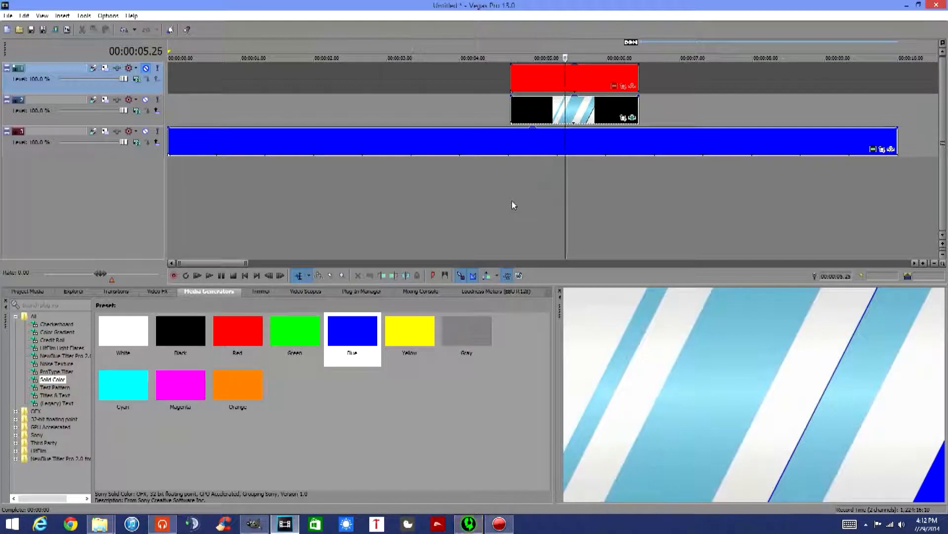
{"action": "key", "text": "Left"}
{"action": "key", "text": "Left"}
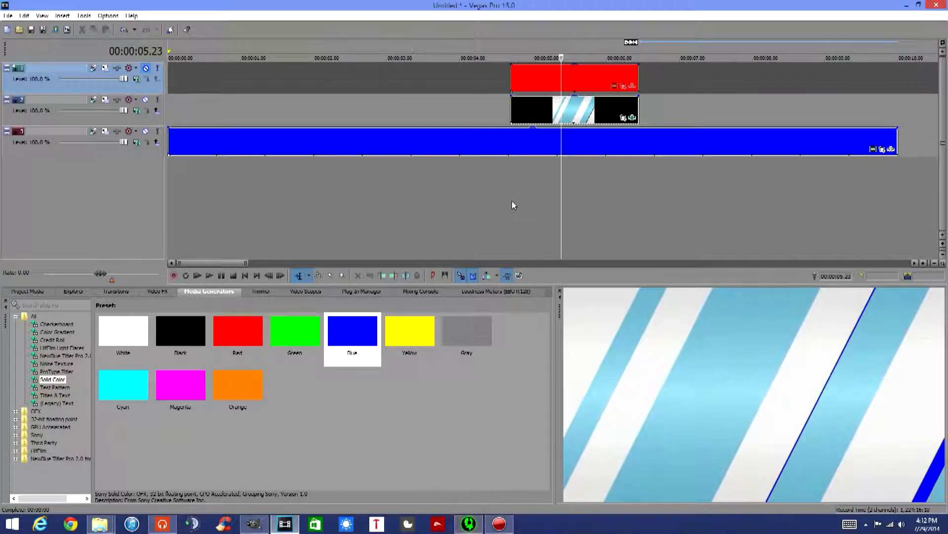
{"action": "key", "text": "Left"}
{"action": "key", "text": "Right"}
{"action": "key", "text": "m"}
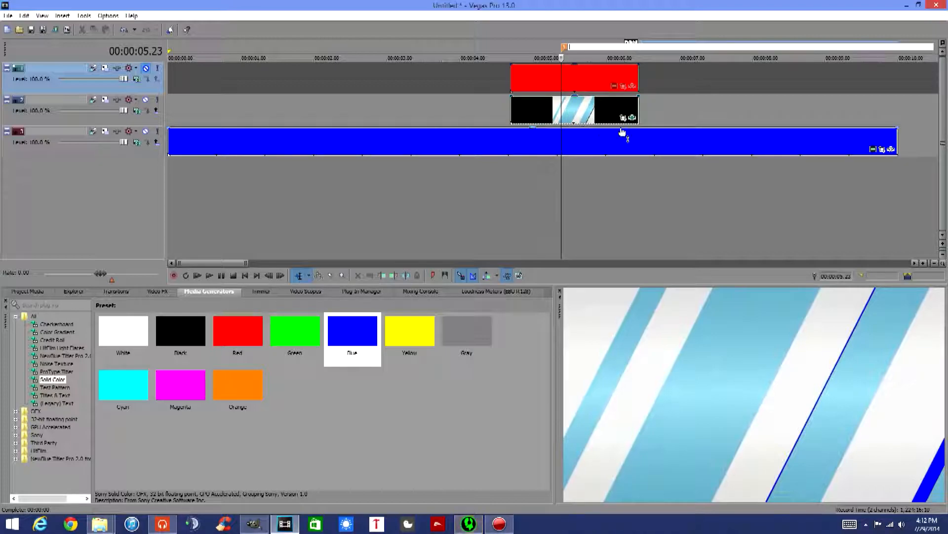
Enable the mask in the stripe clip's Pan/Crop settings and move its first mask keyframe to 00:00:00.42
{"action": "left_click", "coordinate": [624, 118]}
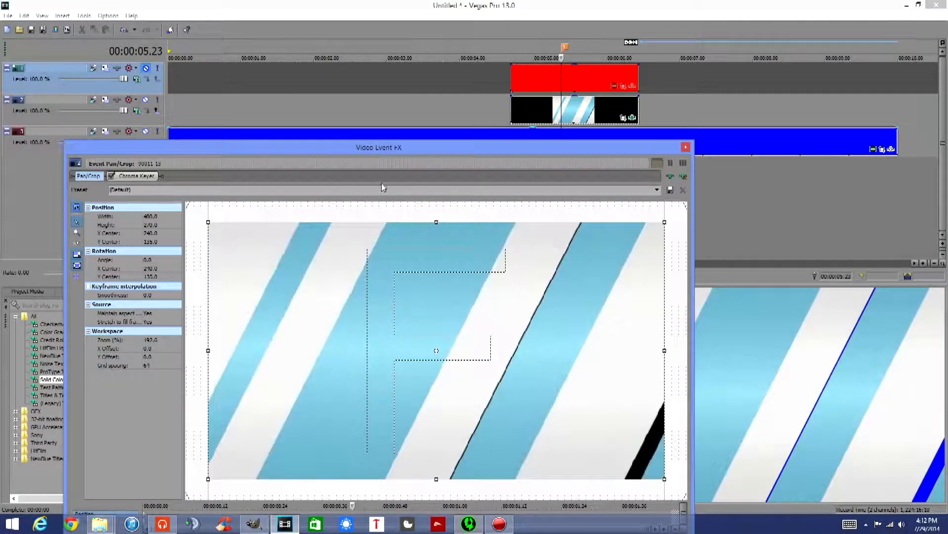
{"action": "left_click_drag", "start_coordinate": [388, 146], "coordinate": [336, 58]}
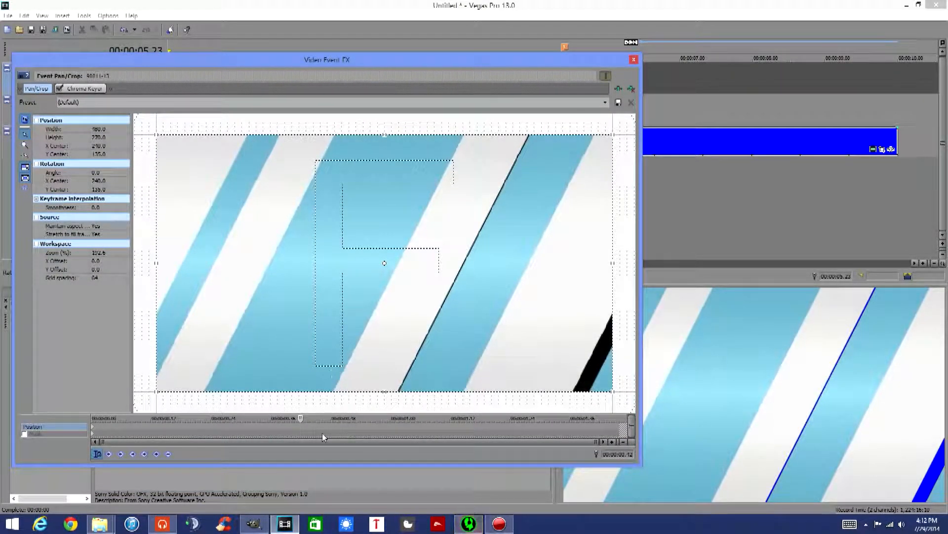
{"action": "left_click", "coordinate": [24, 434]}
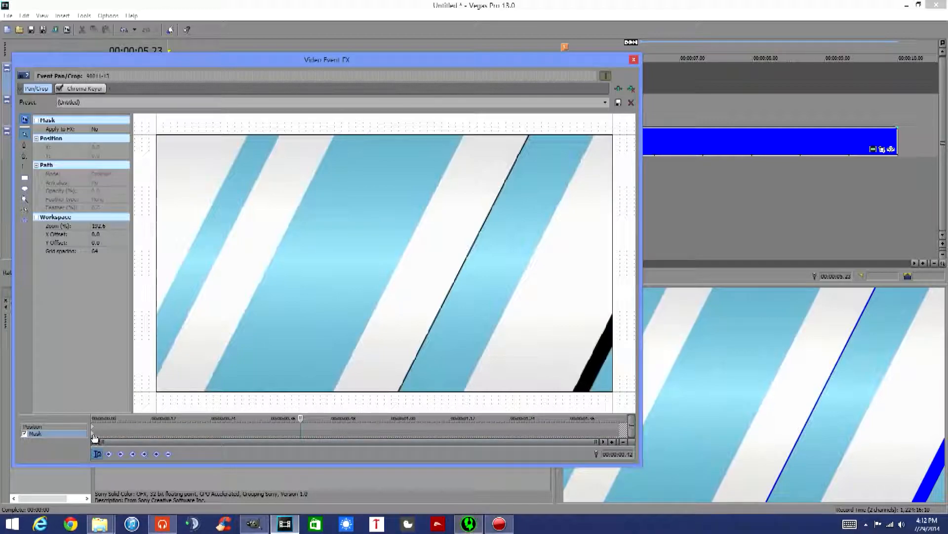
{"action": "left_click_drag", "start_coordinate": [93, 434], "coordinate": [300, 437]}
Draw a closed, narrow diagonal mask path with the anchor tool along the thin black line between the stripes
{"action": "left_click", "coordinate": [24, 145]}
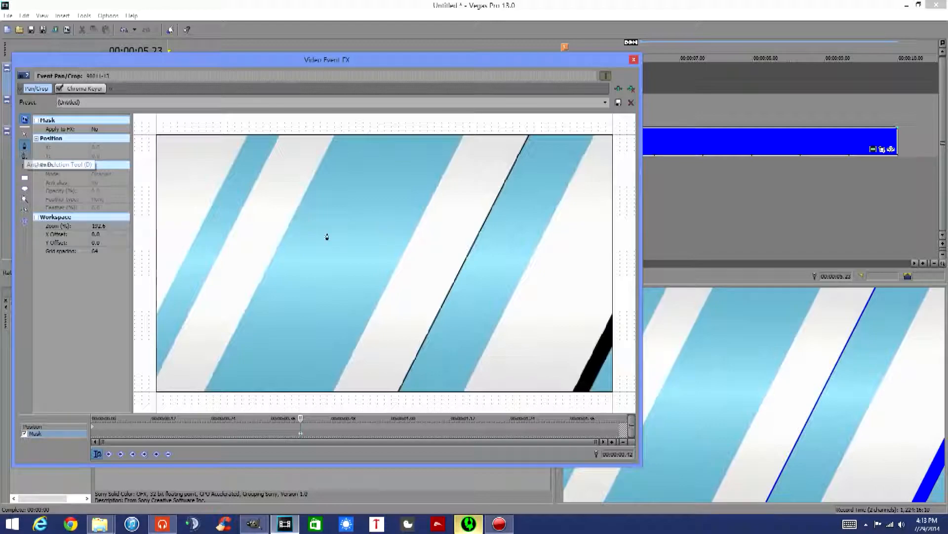
{"action": "left_click", "coordinate": [398, 394]}
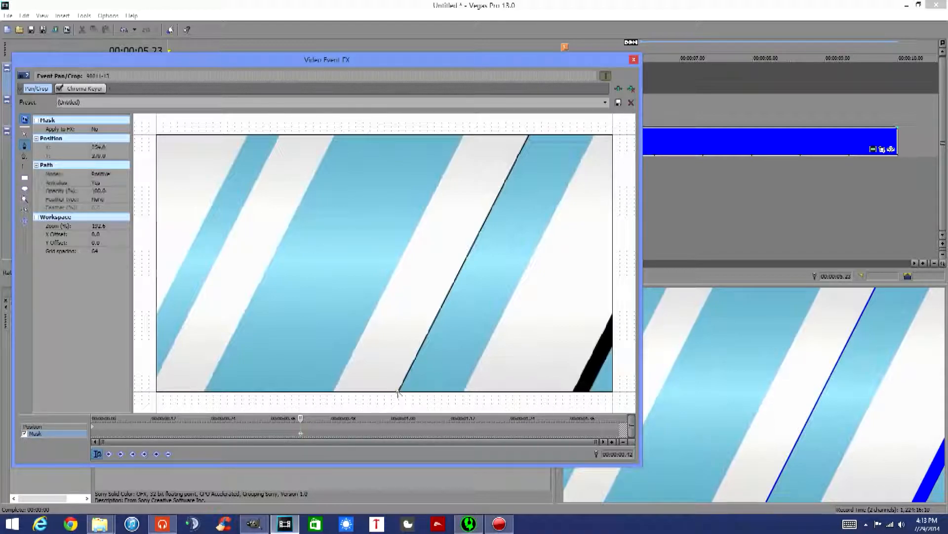
{"action": "left_click", "coordinate": [527, 135]}
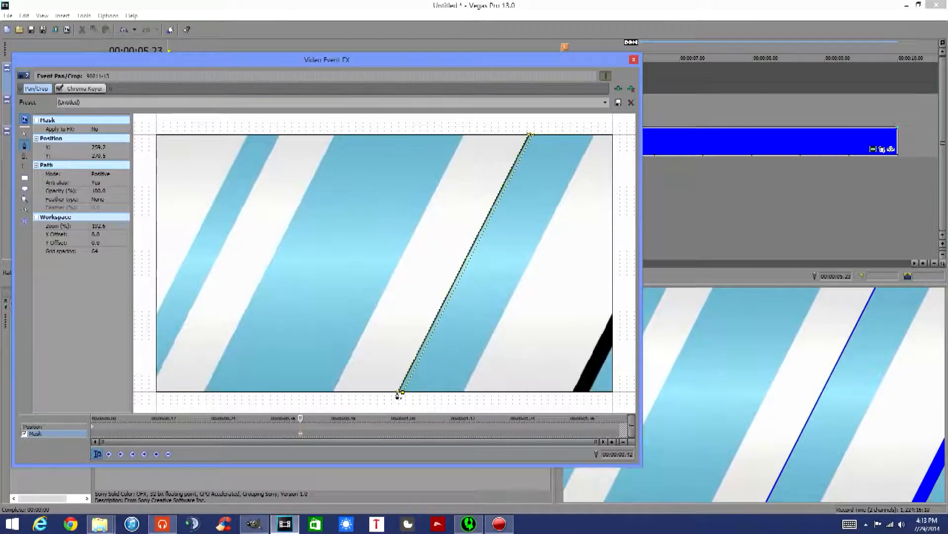
{"action": "left_click", "coordinate": [398, 391]}
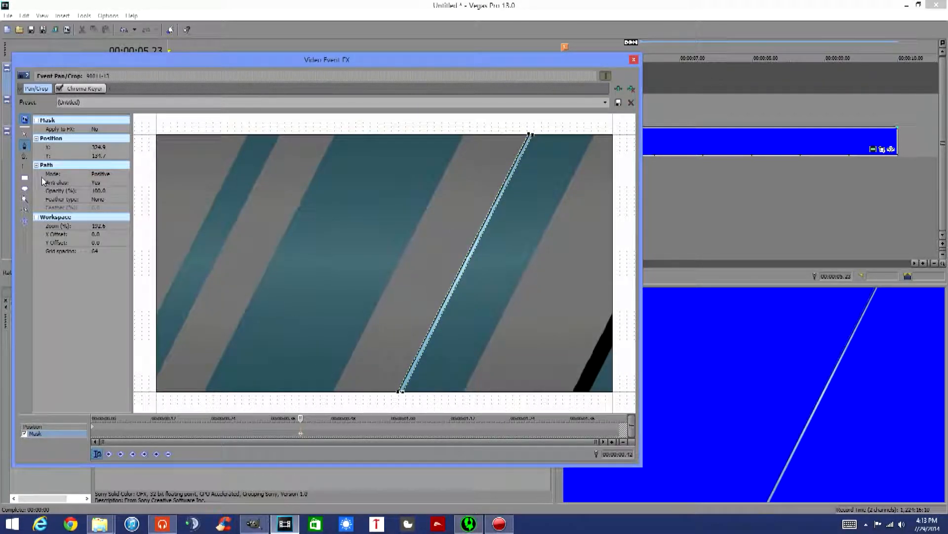
Widen the upper end of the mask along the frame's top edge, placing its left anchor at about X 390, Y 0
{"action": "left_click", "coordinate": [24, 212]}
{"action": "scroll", "coordinate": [550, 136], "scroll_direction": "up", "scroll_amount": 2}
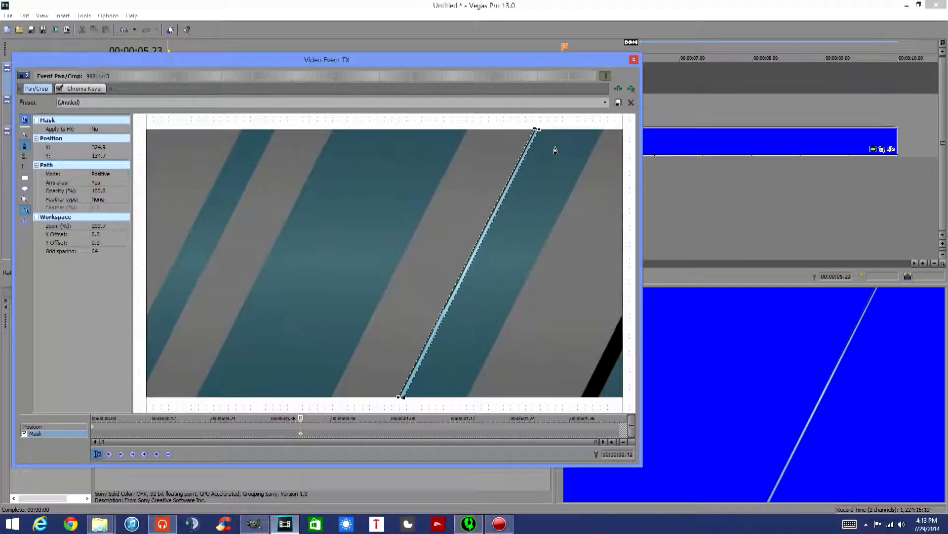
{"action": "left_click", "coordinate": [25, 134]}
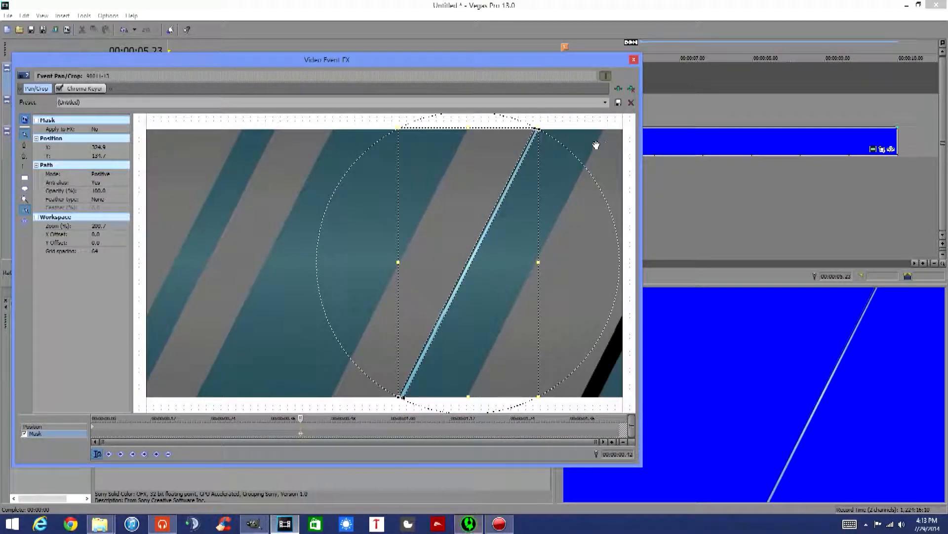
{"action": "left_click_drag", "start_coordinate": [558, 132], "coordinate": [504, 268]}
{"action": "scroll", "coordinate": [487, 267], "scroll_direction": "up", "scroll_amount": 7}
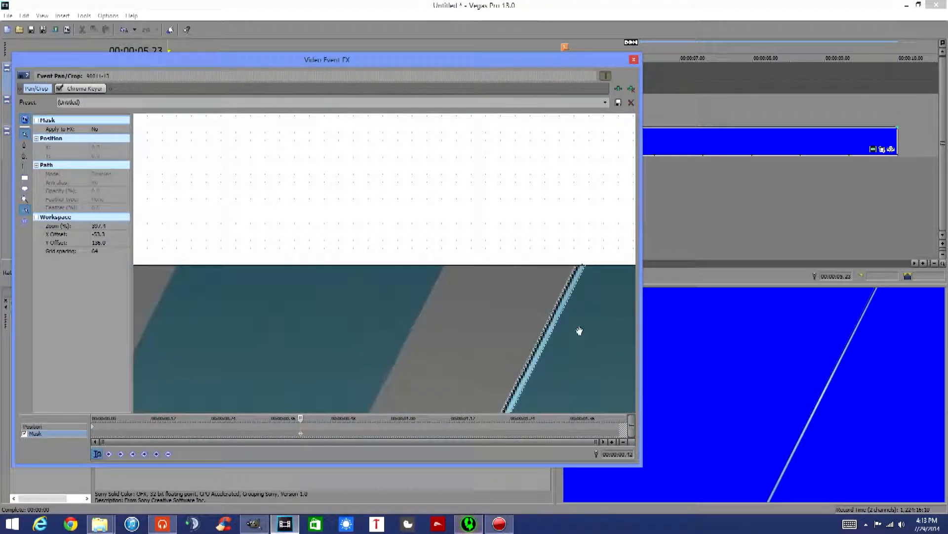
{"action": "left_click", "coordinate": [585, 270]}
{"action": "left_click_drag", "start_coordinate": [585, 266], "coordinate": [587, 259]}
{"action": "key", "text": "ctrl+z"}
{"action": "key", "text": "ctrl+z"}
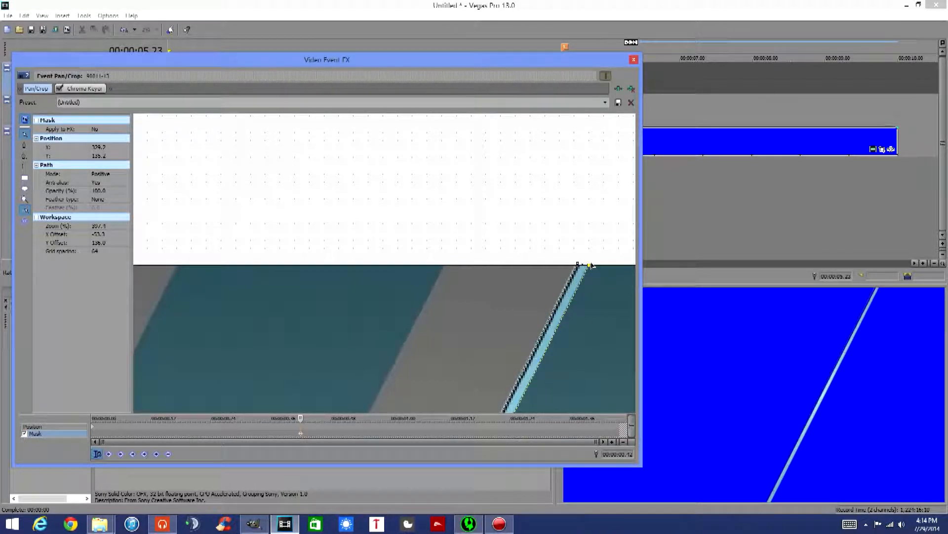
{"action": "left_click", "coordinate": [578, 265]}
{"action": "mouse_move", "coordinate": [578, 265]}
{"action": "left_mouse_down"}
{"action": "mouse_move", "coordinate": [574, 257]}
{"action": "mouse_move", "coordinate": [575, 265]}
{"action": "left_mouse_up"}
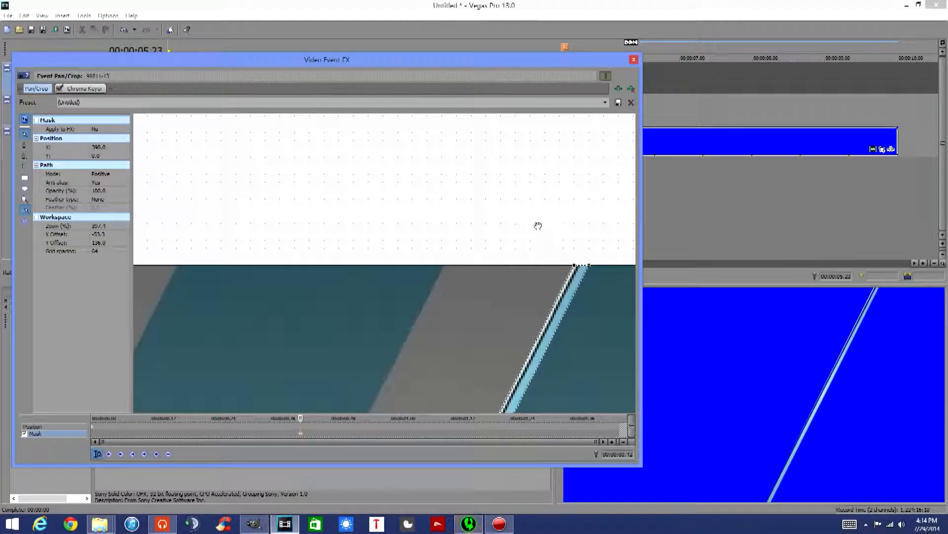
Widen the lower end of the mask by adjusting its two anchors along the frame's bottom edge
{"action": "left_click_drag", "start_coordinate": [518, 277], "coordinate": [479, 126]}
{"action": "left_click_drag", "start_coordinate": [342, 377], "coordinate": [444, 259]}
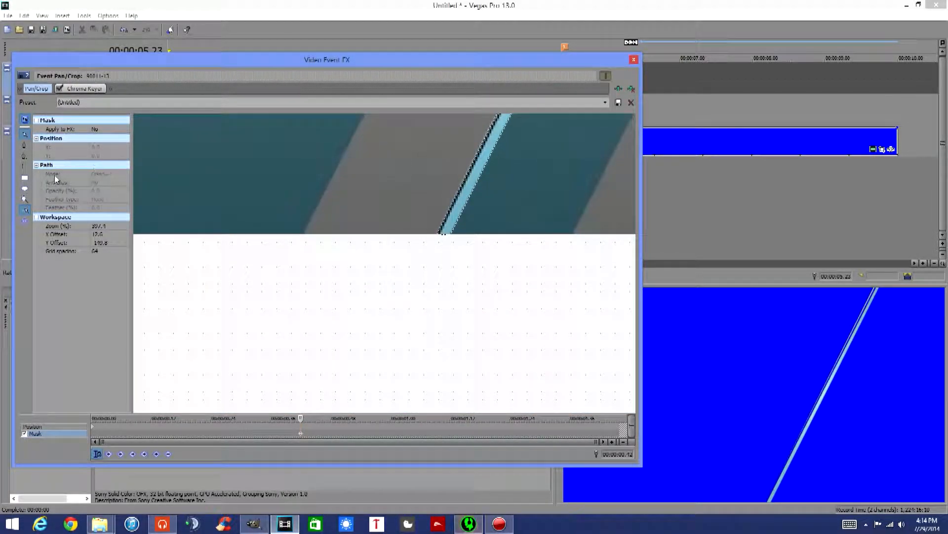
{"action": "left_click_drag", "start_coordinate": [439, 235], "coordinate": [433, 233]}
{"action": "left_click", "coordinate": [436, 232]}
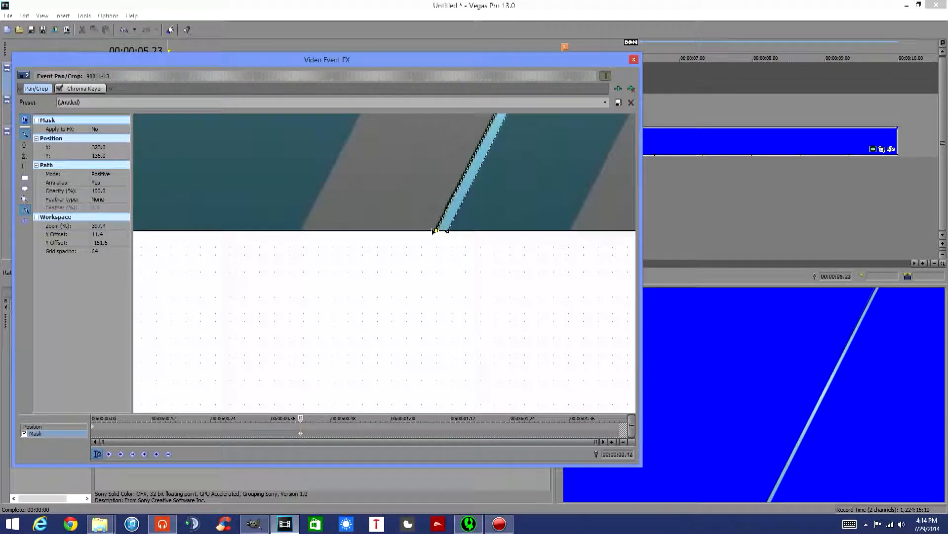
{"action": "left_click_drag", "start_coordinate": [448, 233], "coordinate": [450, 231]}
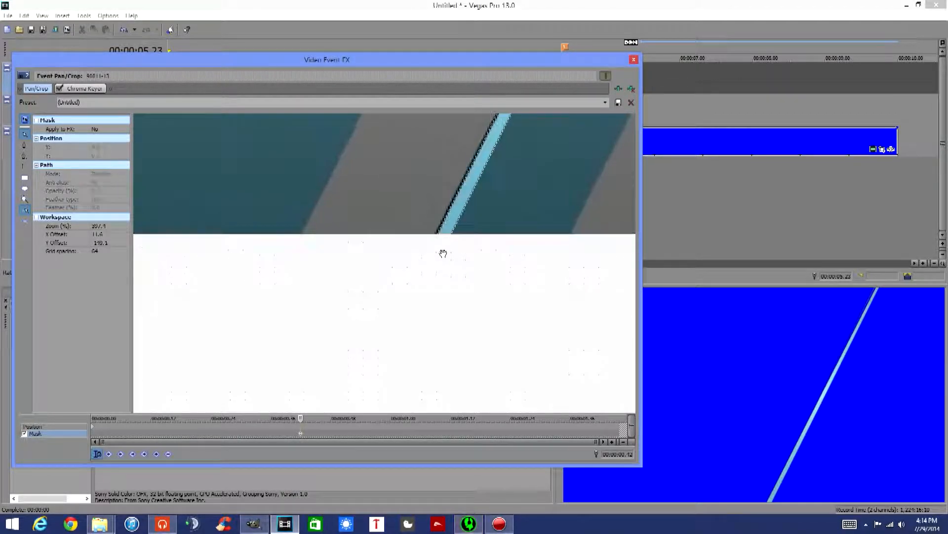
Collapse the mask to a thin line by moving its lower anchor to about X 255, Y 270 and upper anchor to X 397.5, Y 0
{"action": "left_click_drag", "start_coordinate": [442, 252], "coordinate": [442, 347]}
{"action": "left_click", "coordinate": [441, 331]}
{"action": "mouse_move", "coordinate": [439, 332]}
{"action": "left_mouse_down"}
{"action": "mouse_move", "coordinate": [432, 331]}
{"action": "mouse_move", "coordinate": [441, 331]}
{"action": "left_mouse_up"}
{"action": "left_click", "coordinate": [453, 331]}
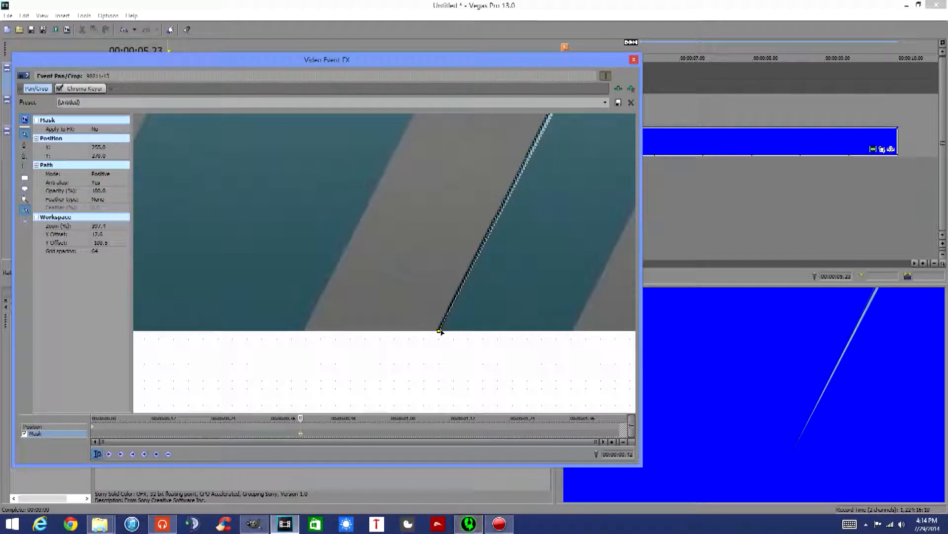
{"action": "left_click_drag", "start_coordinate": [530, 233], "coordinate": [343, 487]}
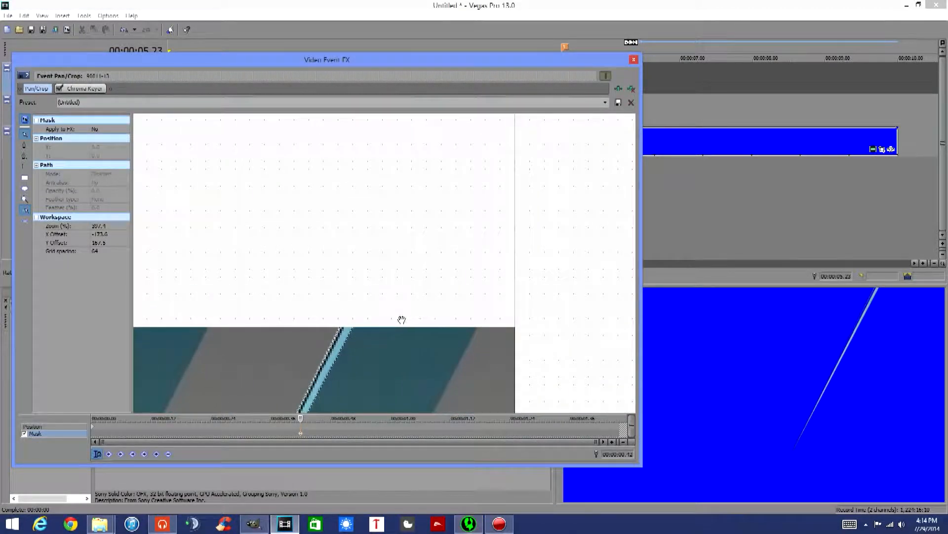
{"action": "left_click", "coordinate": [340, 328]}
{"action": "left_click_drag", "start_coordinate": [340, 328], "coordinate": [353, 329]}
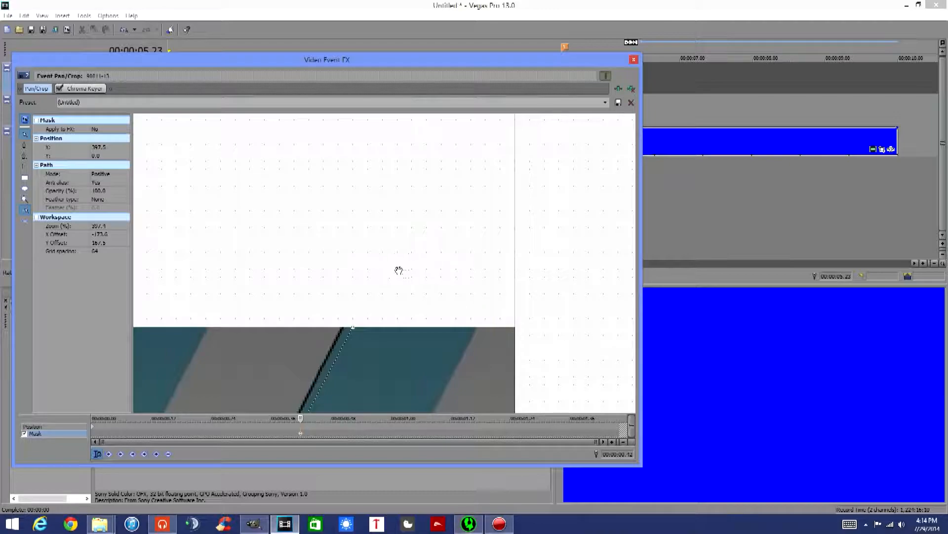
Add a mask keyframe at 00:00:00.44 and compare its thin diagonal line with the stripe edge in the neighbouring frame
{"action": "left_click", "coordinate": [311, 419]}
{"action": "key", "text": "Right"}
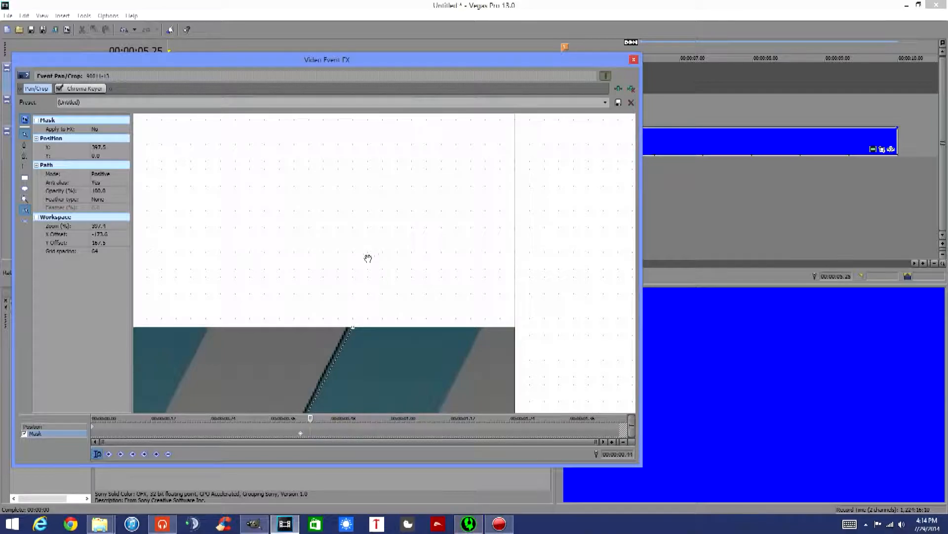
{"action": "left_click_drag", "start_coordinate": [343, 299], "coordinate": [500, 149]}
{"action": "scroll", "coordinate": [313, 283], "scroll_direction": "down", "scroll_amount": 4}
{"action": "scroll", "coordinate": [313, 282], "scroll_direction": "down", "scroll_amount": 3}
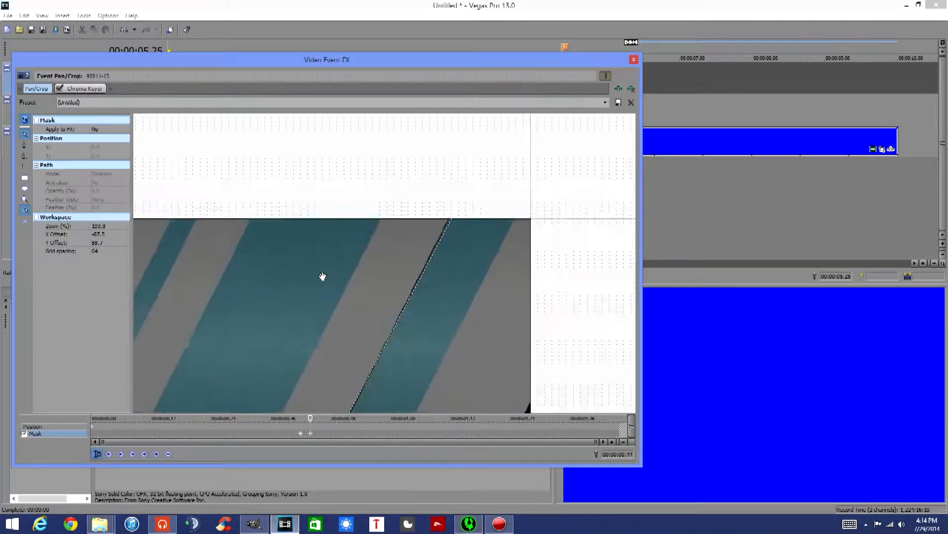
{"action": "left_click_drag", "start_coordinate": [332, 220], "coordinate": [387, 142]}
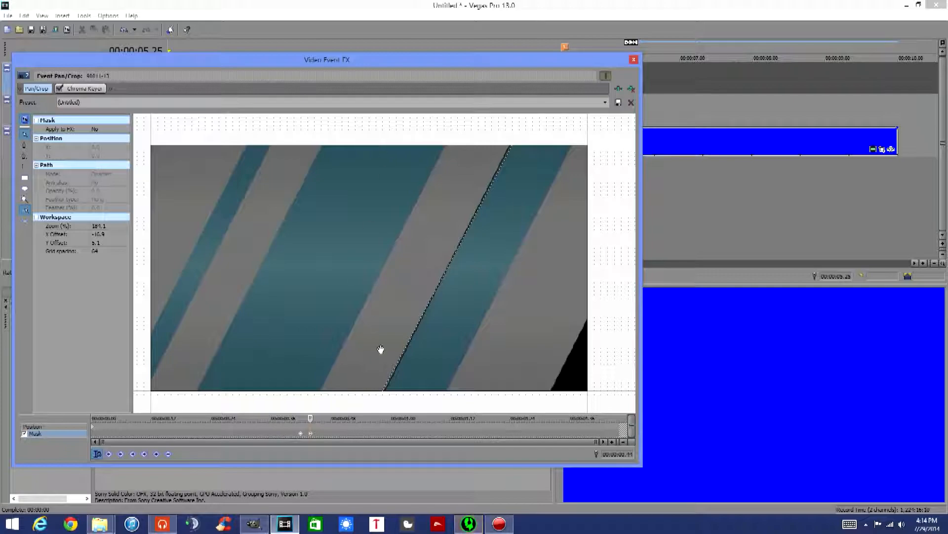
{"action": "key", "text": "Left"}
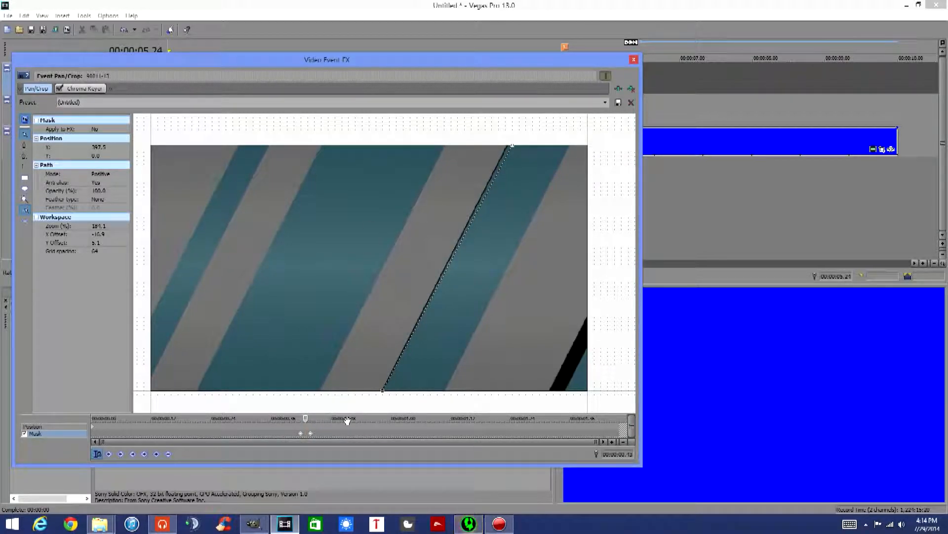
{"action": "key", "text": "Right"}
{"action": "scroll", "coordinate": [379, 417], "scroll_direction": "up", "scroll_amount": 2}
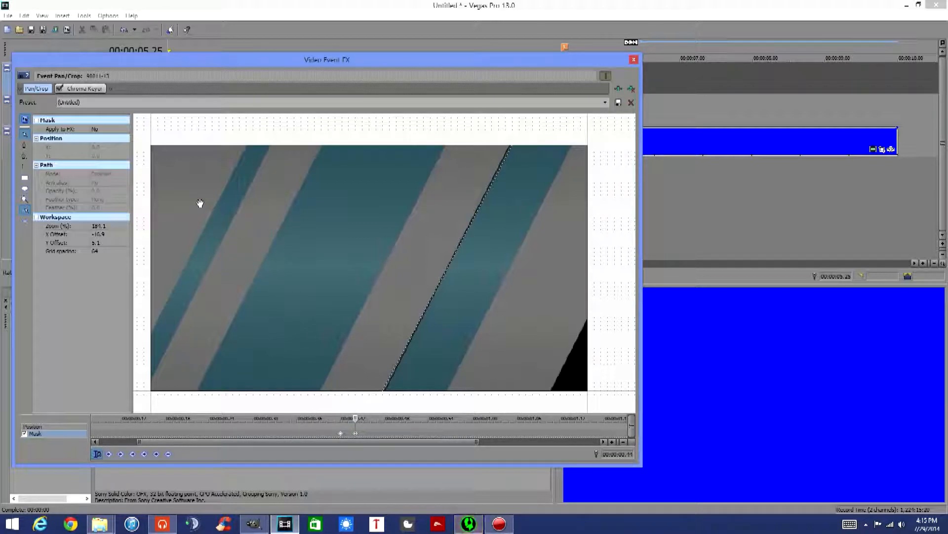
Move the Video Event FX window down to uncover the timeline and create a mask keyframe at 00:00:00.45
{"action": "left_click_drag", "start_coordinate": [549, 62], "coordinate": [537, 116]}
{"action": "left_click", "coordinate": [565, 47]}
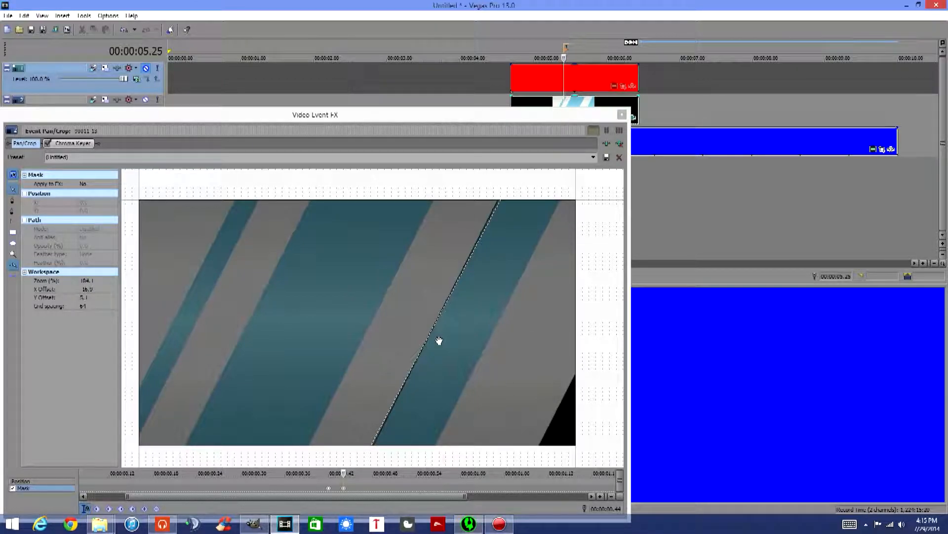
{"action": "left_click", "coordinate": [355, 473]}
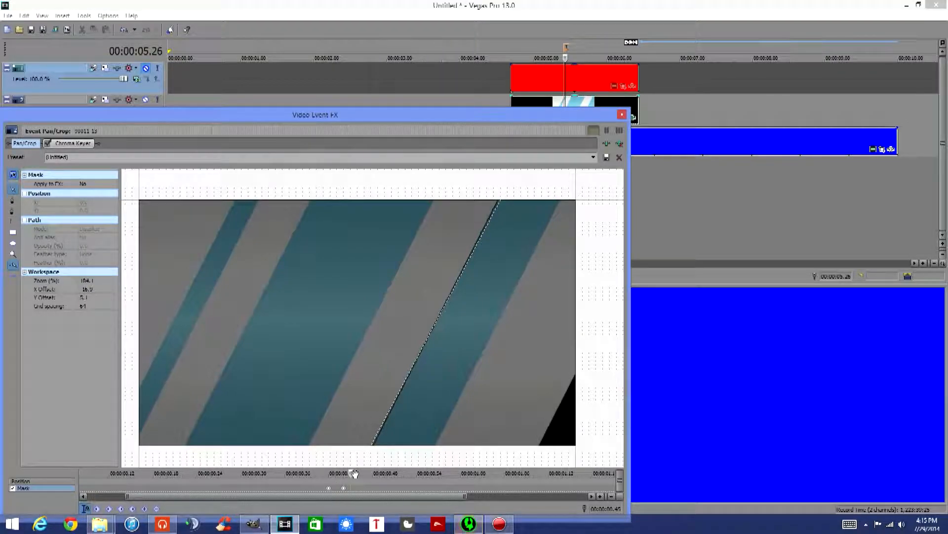
{"action": "left_click", "coordinate": [146, 507]}
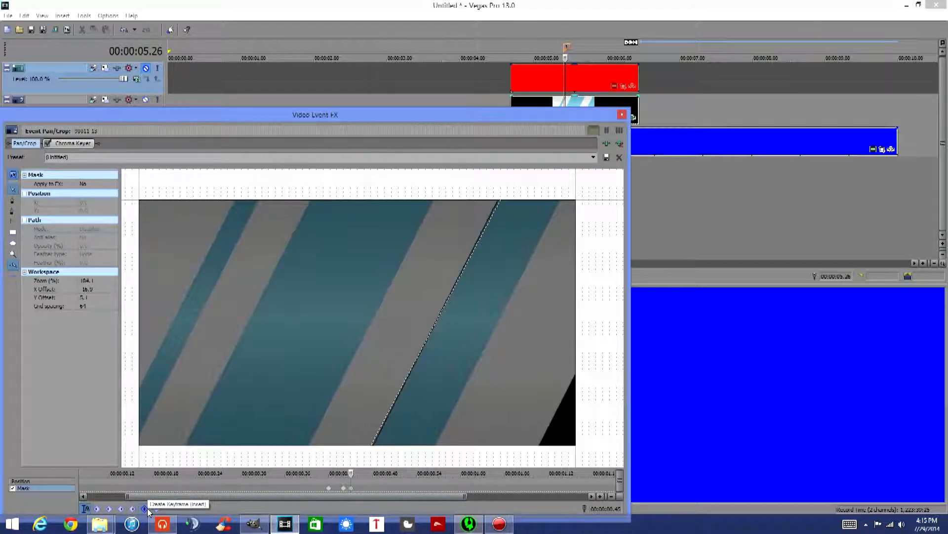
Step through the frames after 00:00:00.45 to examine where black stripes appear relative to the mask line
{"action": "key", "text": "Right"}
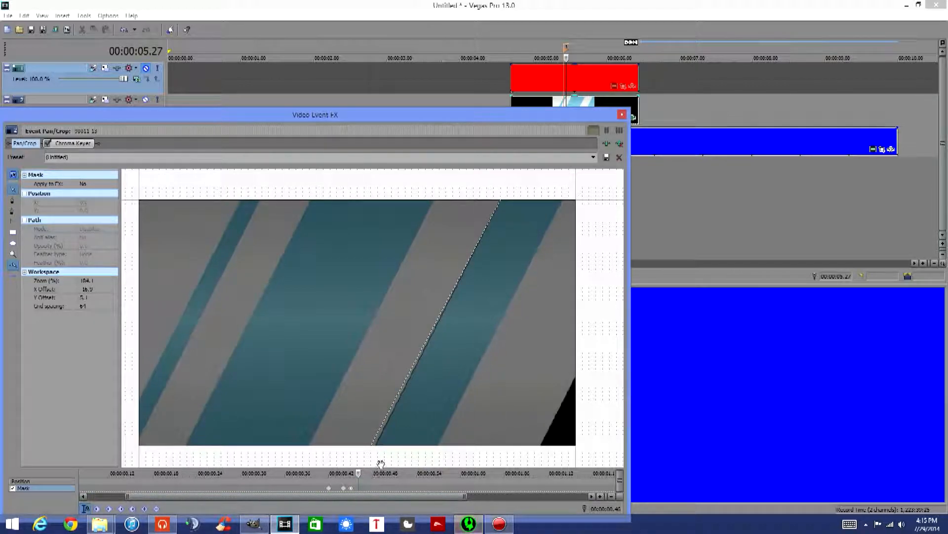
{"action": "key", "text": "Right"}
{"action": "key", "text": "Right"}
{"action": "key", "text": "Right"}
{"action": "key", "text": "Right"}
{"action": "key", "text": "Right"}
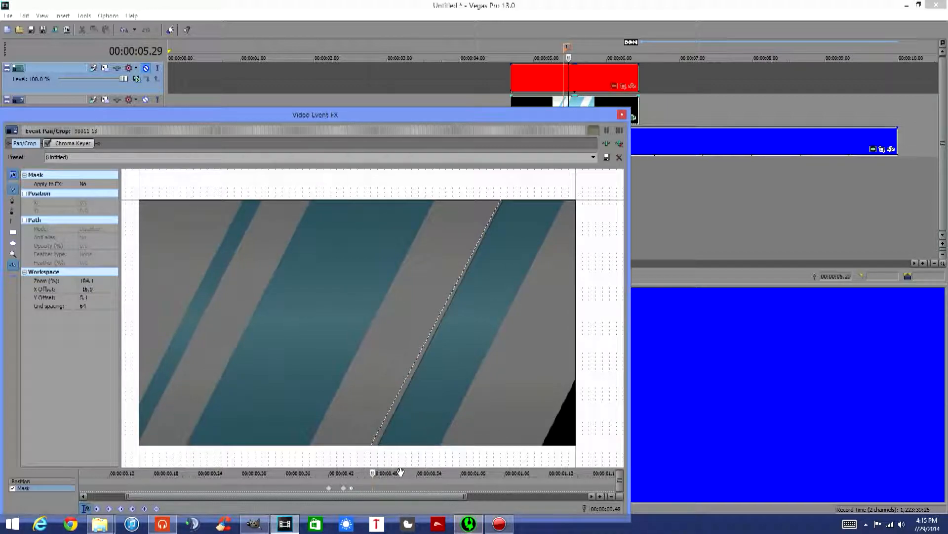
{"action": "key", "text": "Right"}
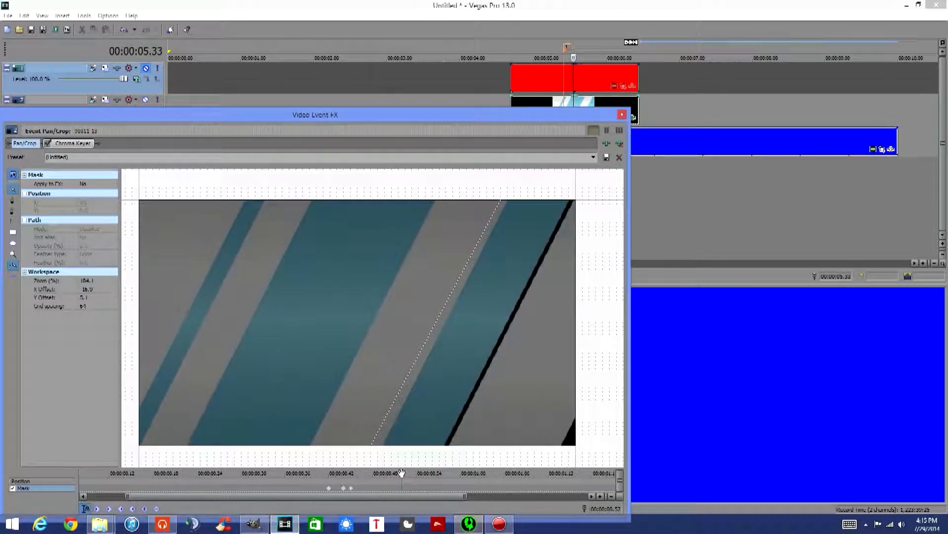
{"action": "key", "text": "Right"}
{"action": "scroll", "coordinate": [399, 480], "scroll_direction": "up", "scroll_amount": 2}
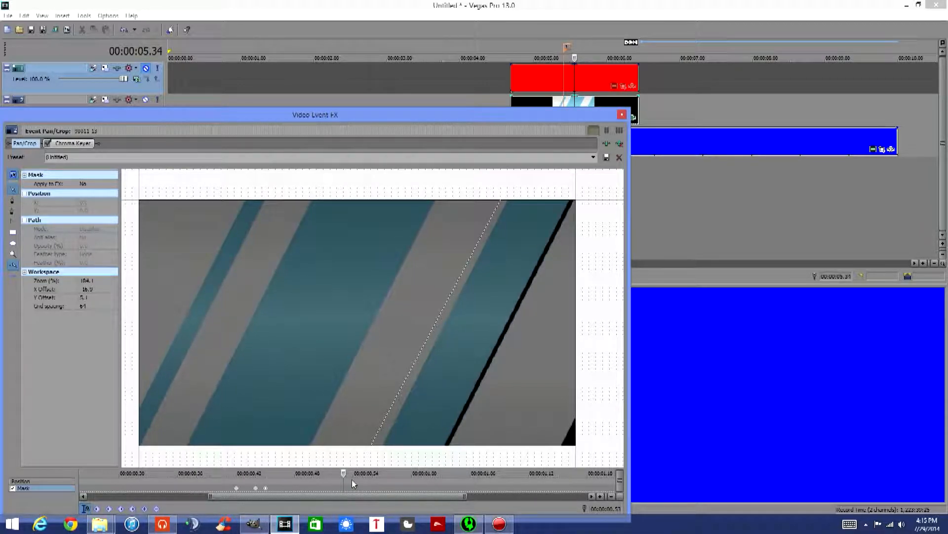
{"action": "scroll", "coordinate": [356, 478], "scroll_direction": "up", "scroll_amount": 2}
{"action": "key", "text": "Right"}
{"action": "key", "text": "Left"}
{"action": "key", "text": "Right"}
{"action": "key", "text": "Right"}
{"action": "key", "text": "Right"}
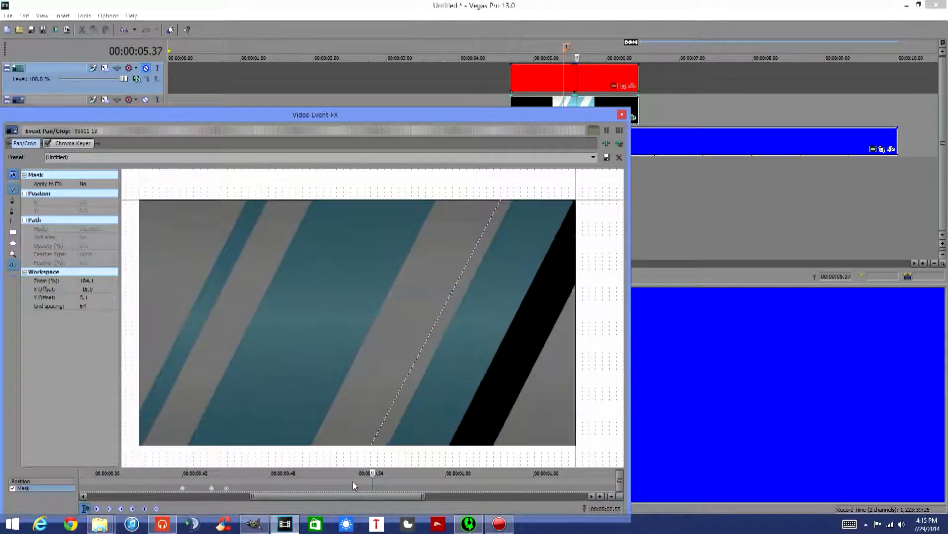
{"action": "key", "text": "Left"}
{"action": "key", "text": "Left"}
{"action": "key", "text": "Left"}
{"action": "key", "text": "Left"}
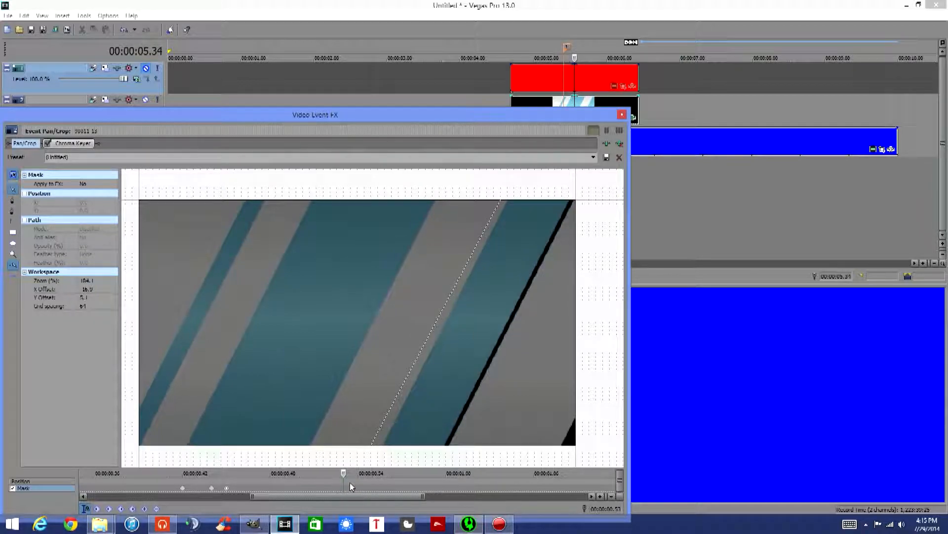
Delete the mask keyframes at 00:00:00.45 and 00:00:00.44
{"action": "left_click", "coordinate": [226, 488]}
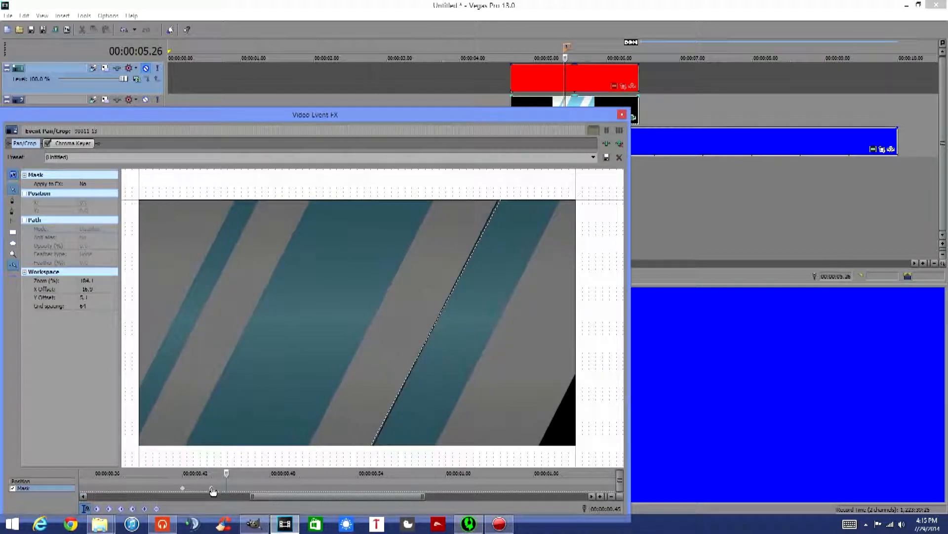
{"action": "left_click", "coordinate": [212, 489]}
{"action": "left_click", "coordinate": [330, 488]}
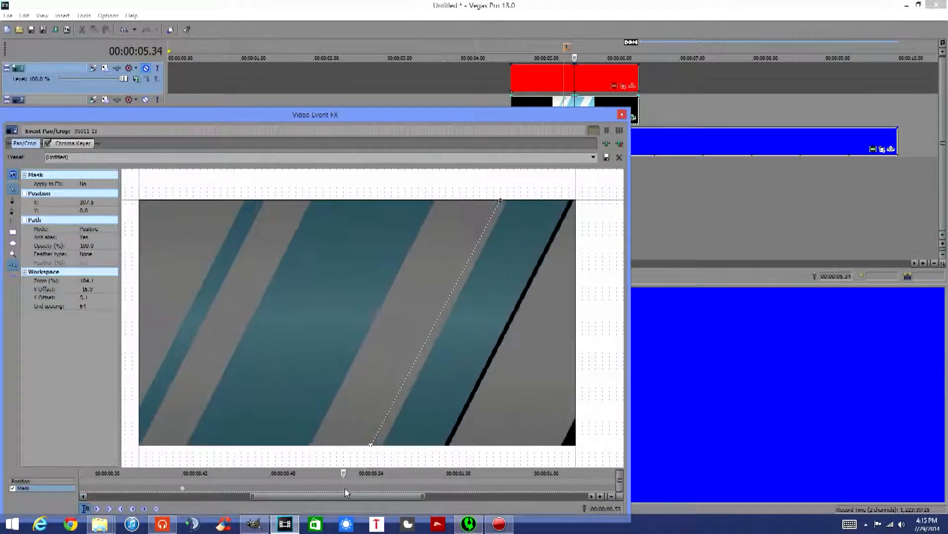
Find the frame where the next black stripe starts and move the remaining mask keyframe to 00:00:00.52
{"action": "key", "text": "Right"}
{"action": "key", "text": "Right"}
{"action": "key", "text": "Left"}
{"action": "key", "text": "Left"}
{"action": "key", "text": "Left"}
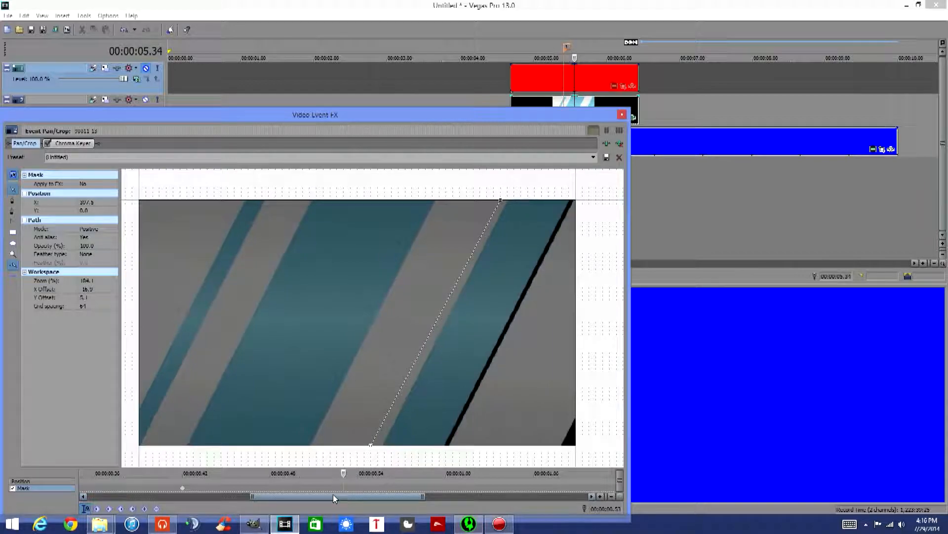
{"action": "key", "text": "Right"}
{"action": "key", "text": "Left"}
{"action": "key", "text": "Right"}
{"action": "left_click_drag", "start_coordinate": [184, 490], "coordinate": [329, 488]}
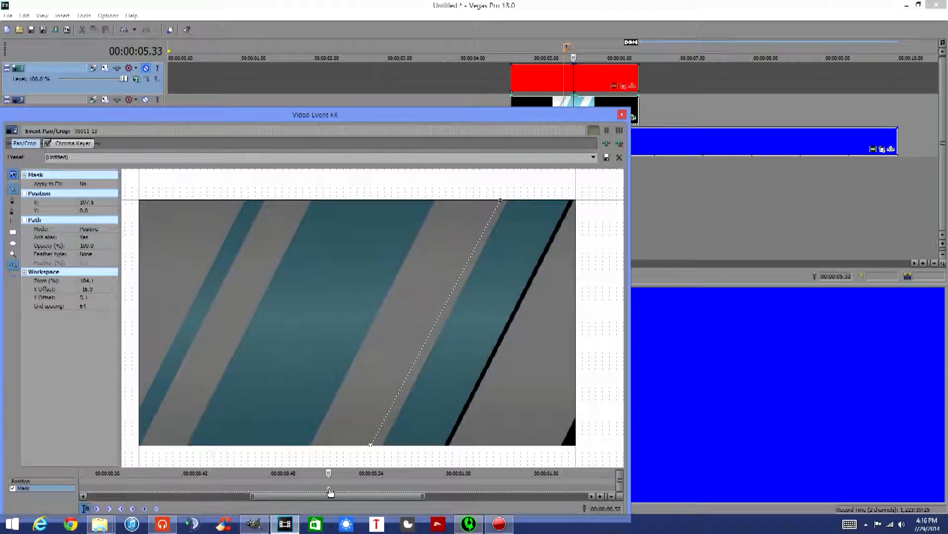
Add mask keyframes at 00:00:00.53 and 00:00:00.54
{"action": "left_click", "coordinate": [345, 473]}
{"action": "left_click", "coordinate": [157, 509]}
{"action": "left_click", "coordinate": [360, 473]}
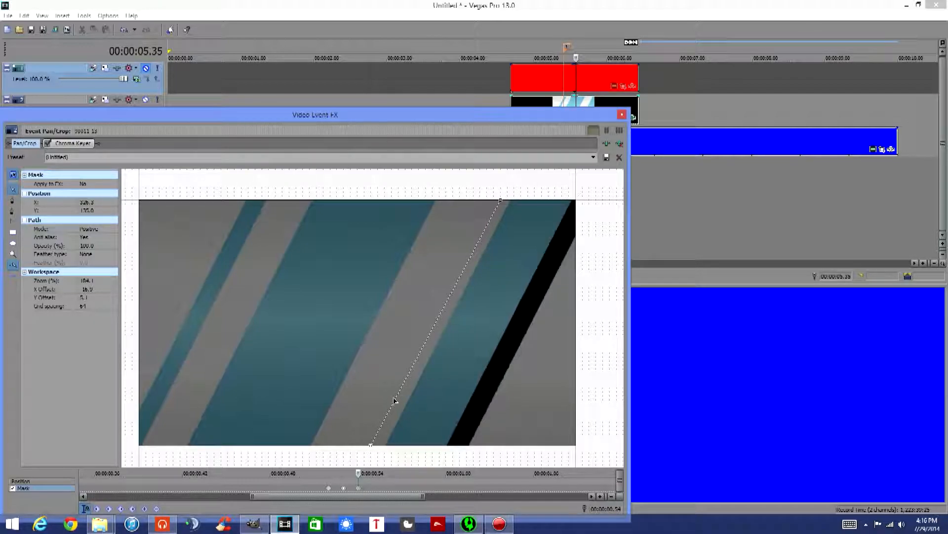
Fit the mask around the black stripe at frame 54, with lower anchors at about X 337.5 and 360 and the upper-left anchor at X 480
{"action": "left_click_drag", "start_coordinate": [371, 446], "coordinate": [464, 446]}
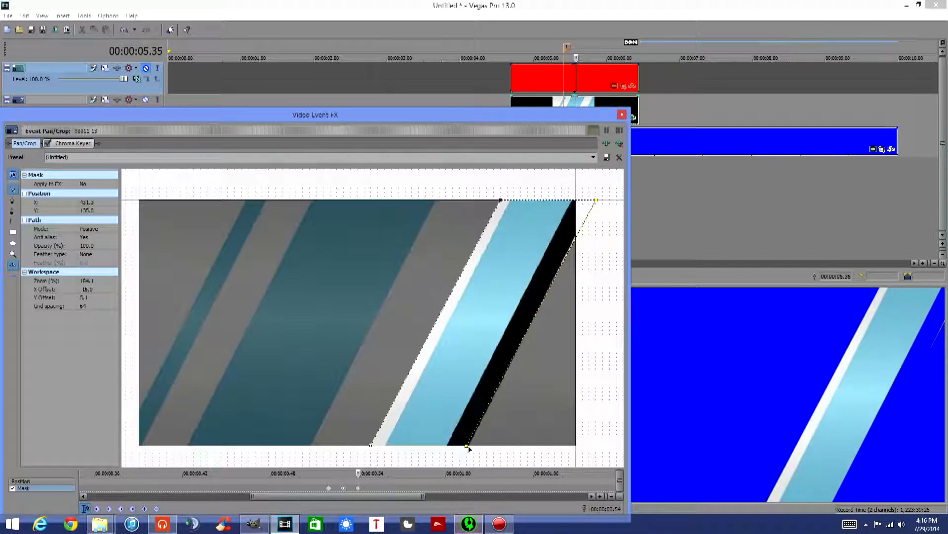
{"action": "left_click_drag", "start_coordinate": [370, 450], "coordinate": [448, 442]}
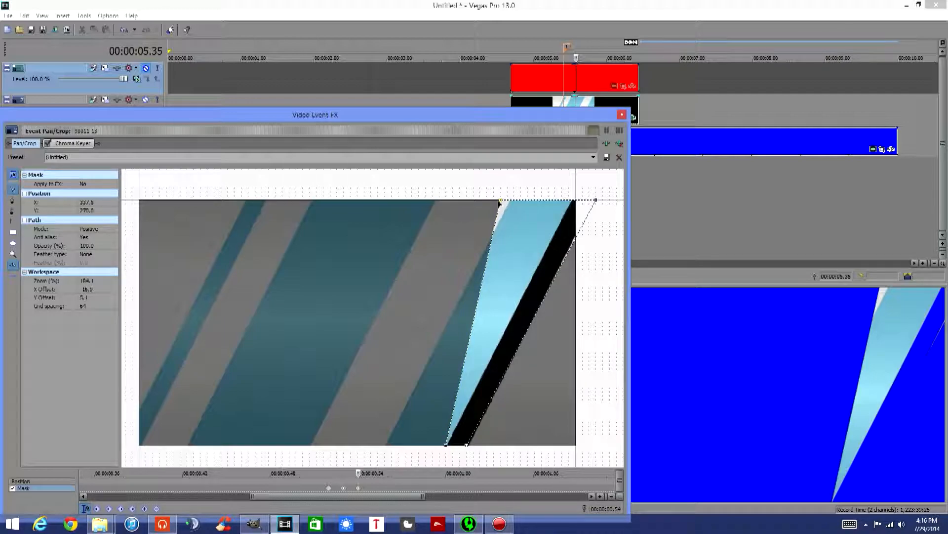
{"action": "left_click_drag", "start_coordinate": [502, 202], "coordinate": [574, 206]}
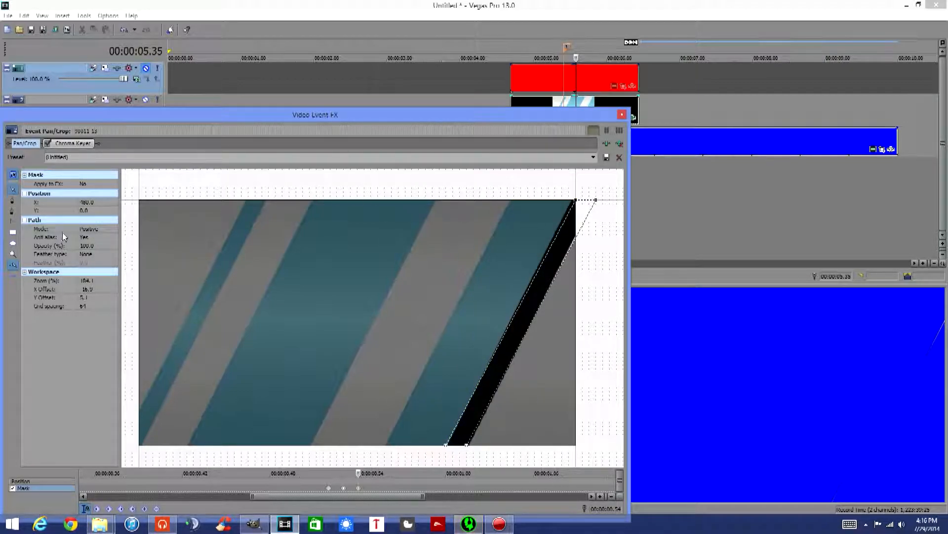
Turn off snapping and fine-tune the mask's anchors at the frame's upper-right corner and bottom edge to match the black stripe
{"action": "left_click", "coordinate": [13, 266]}
{"action": "left_click_drag", "start_coordinate": [565, 190], "coordinate": [488, 216]}
{"action": "left_click", "coordinate": [495, 226]}
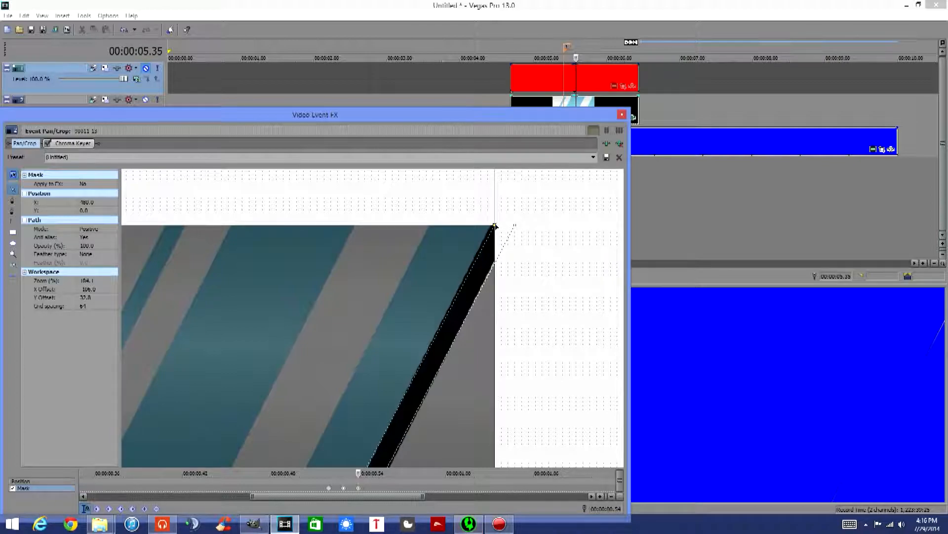
{"action": "left_click_drag", "start_coordinate": [495, 226], "coordinate": [492, 226]}
{"action": "left_click_drag", "start_coordinate": [466, 377], "coordinate": [509, 276]}
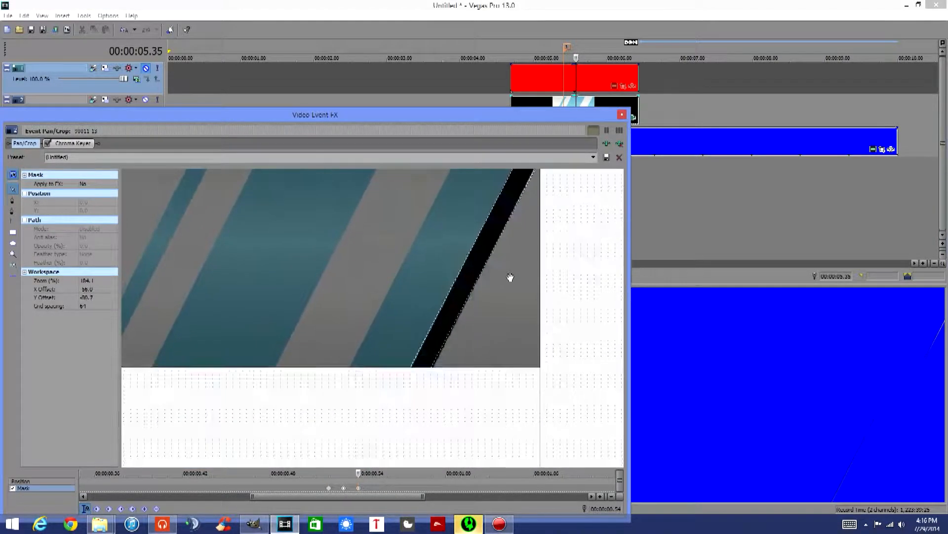
{"action": "left_click", "coordinate": [432, 370]}
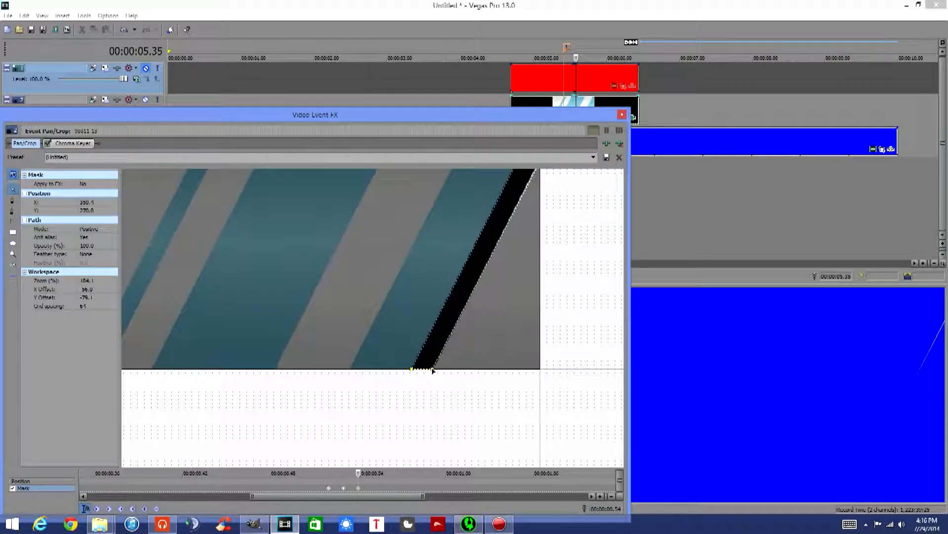
{"action": "left_click", "coordinate": [425, 384]}
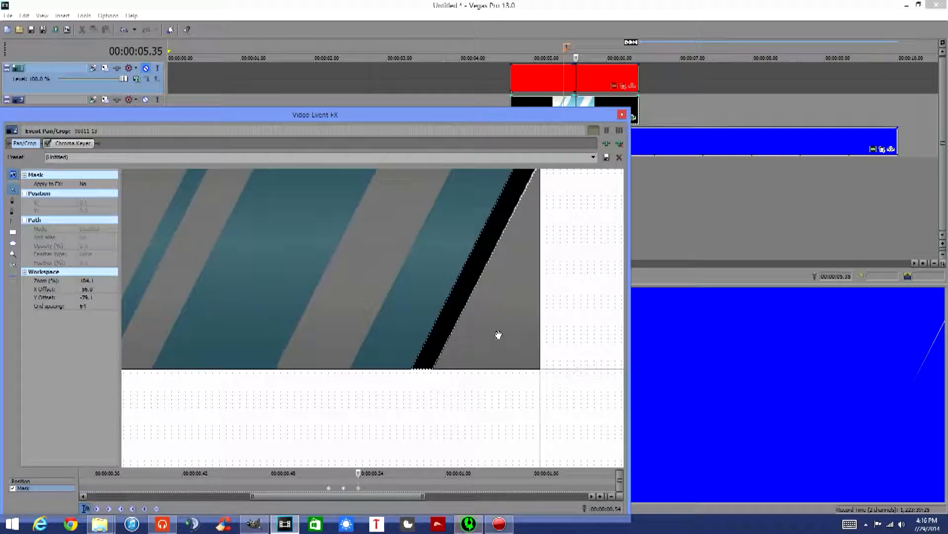
{"action": "left_click_drag", "start_coordinate": [517, 286], "coordinate": [516, 386]}
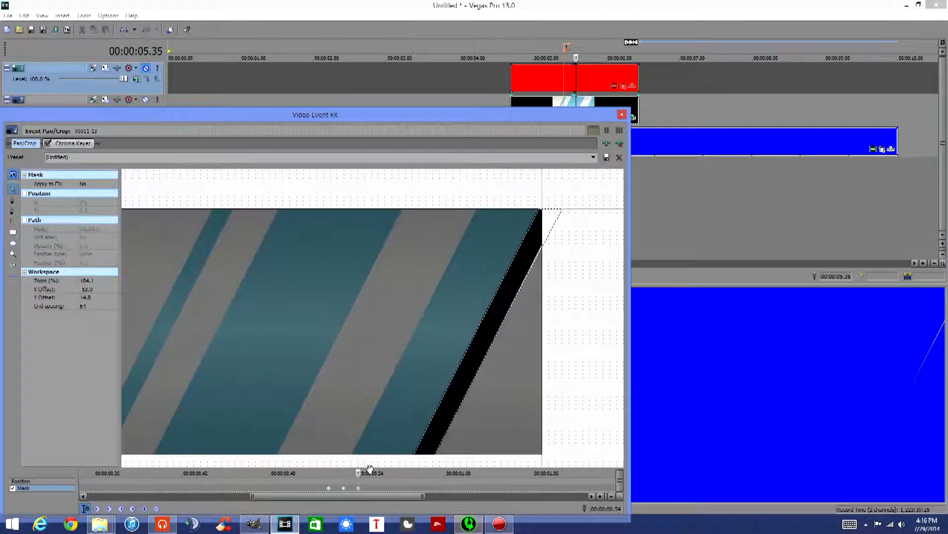
{"action": "scroll", "coordinate": [415, 432], "scroll_direction": "down", "scroll_amount": 2}
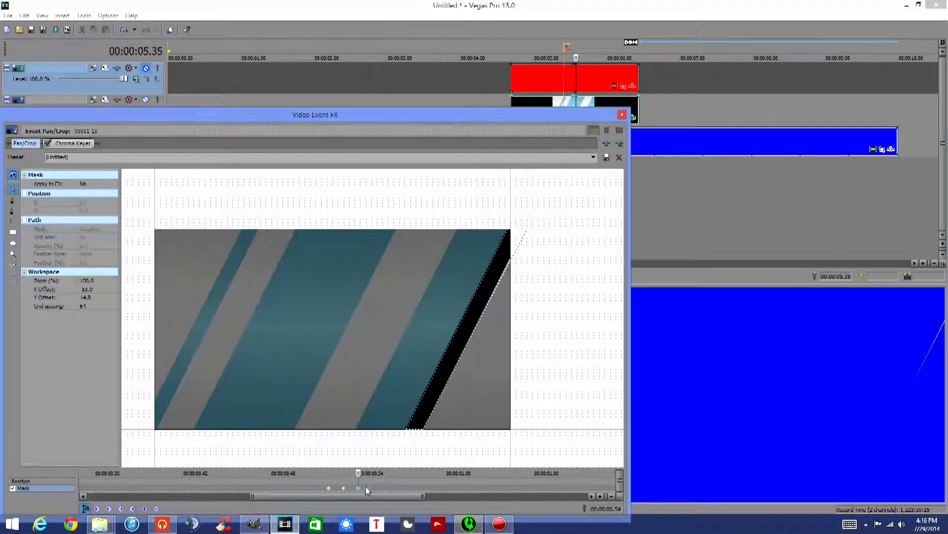
Keyframe the mask at 00:00:00.55 and 00:00:00.56, sliding its lower edge to the right side of the wider black stripe
{"action": "key", "text": "Right"}
{"action": "key", "text": "Right"}
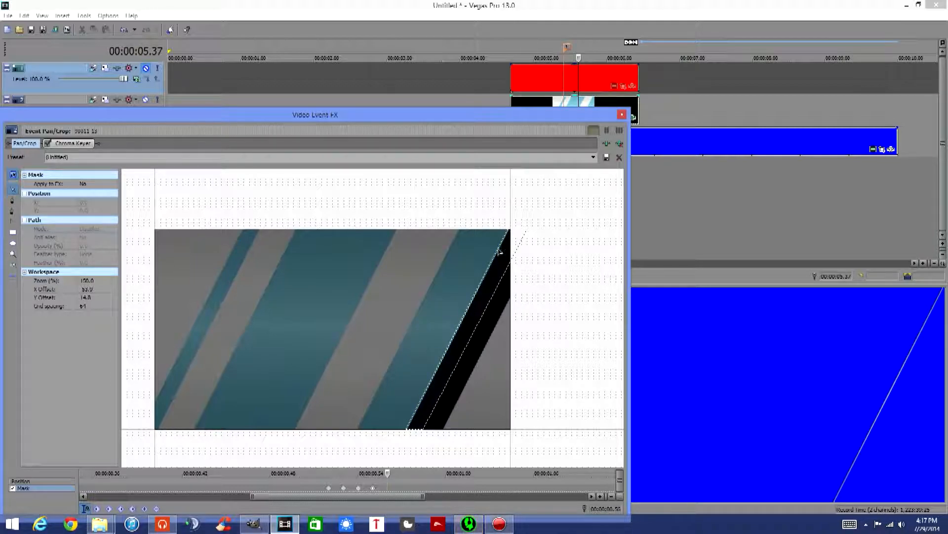
{"action": "left_click", "coordinate": [413, 430]}
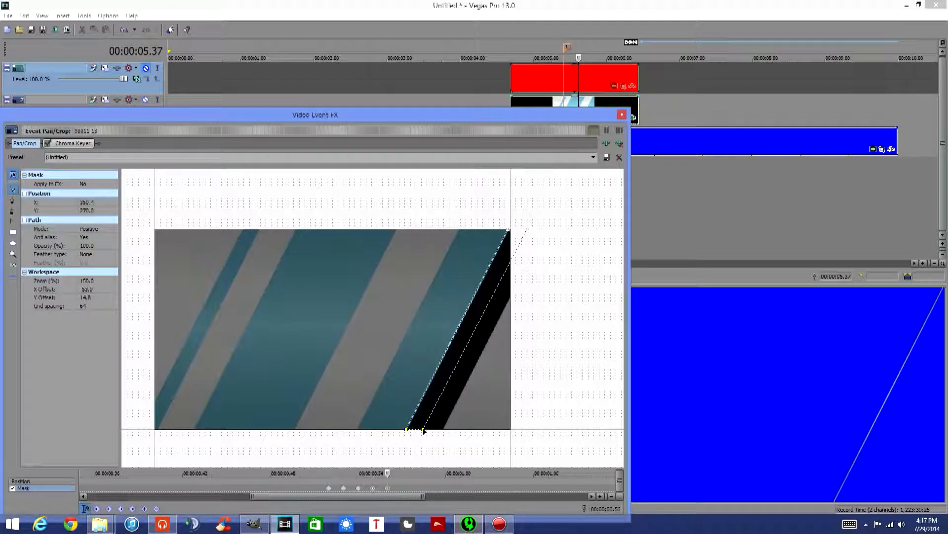
{"action": "left_click_drag", "start_coordinate": [424, 431], "coordinate": [444, 434]}
{"action": "left_click", "coordinate": [427, 444]}
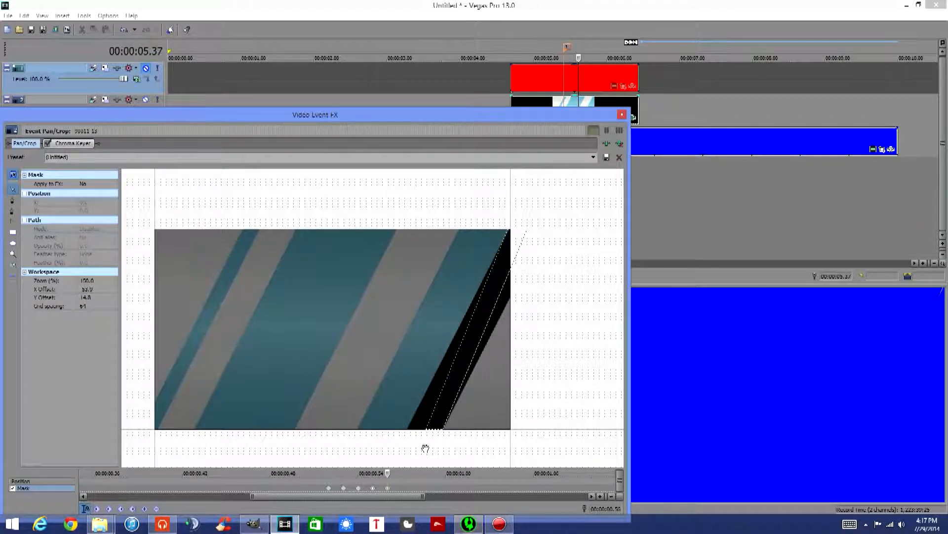
{"action": "left_click", "coordinate": [445, 387]}
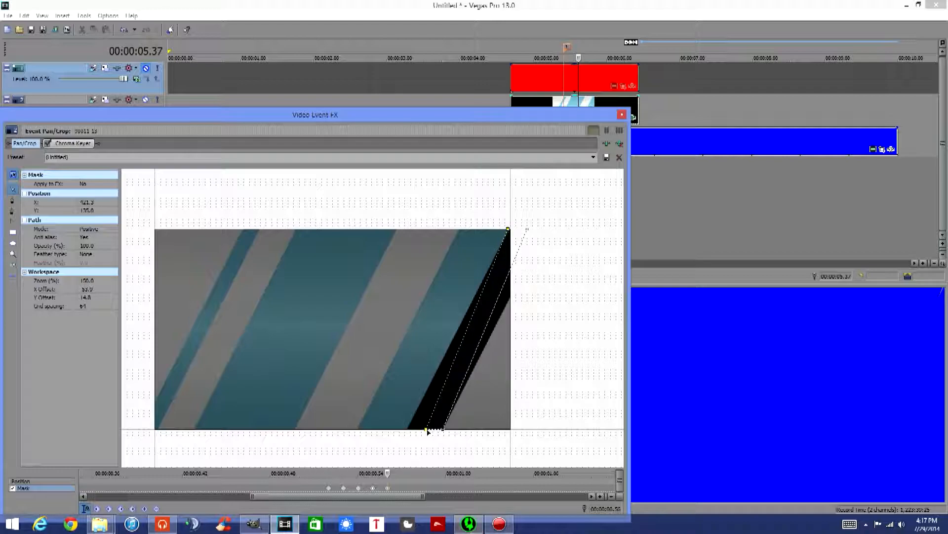
{"action": "left_click_drag", "start_coordinate": [449, 378], "coordinate": [420, 371]}
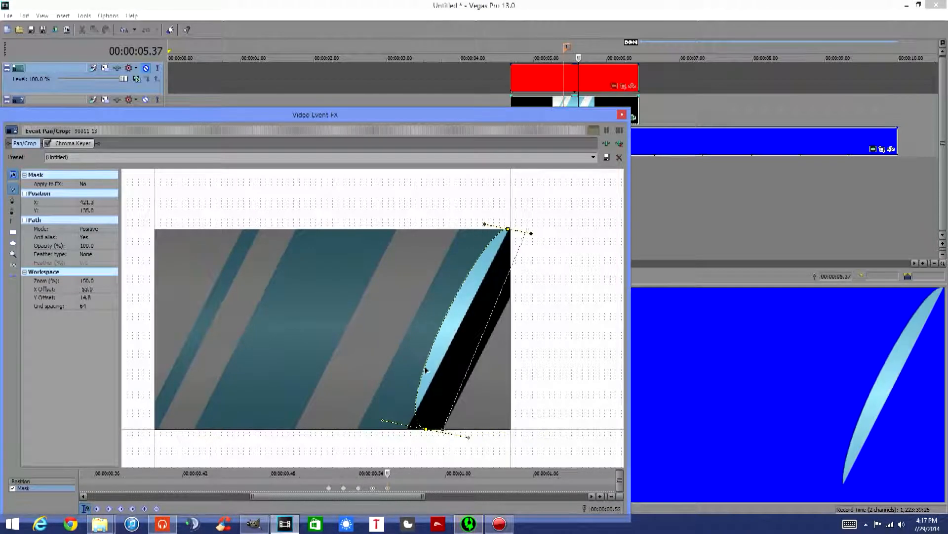
{"action": "key", "text": "ctrl+z"}
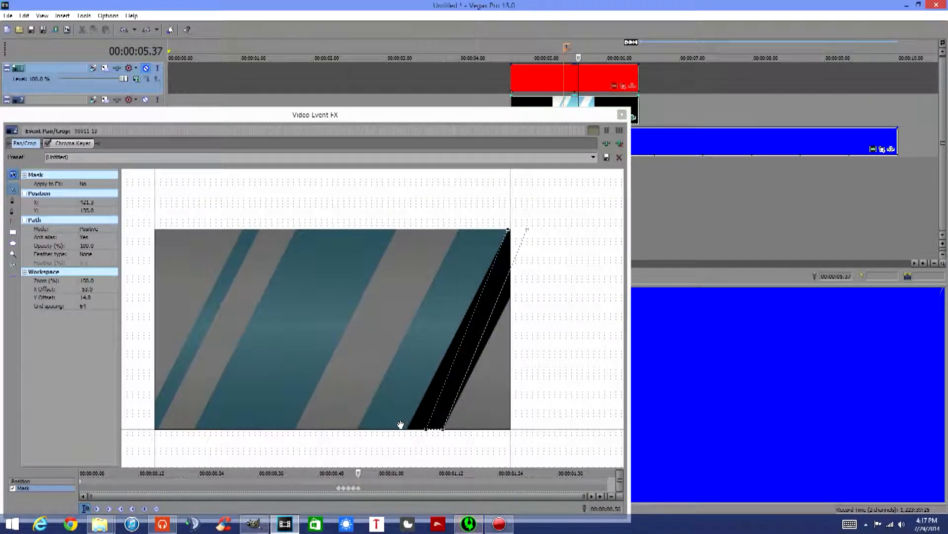
{"action": "scroll", "coordinate": [379, 473], "scroll_direction": "up", "scroll_amount": 4}
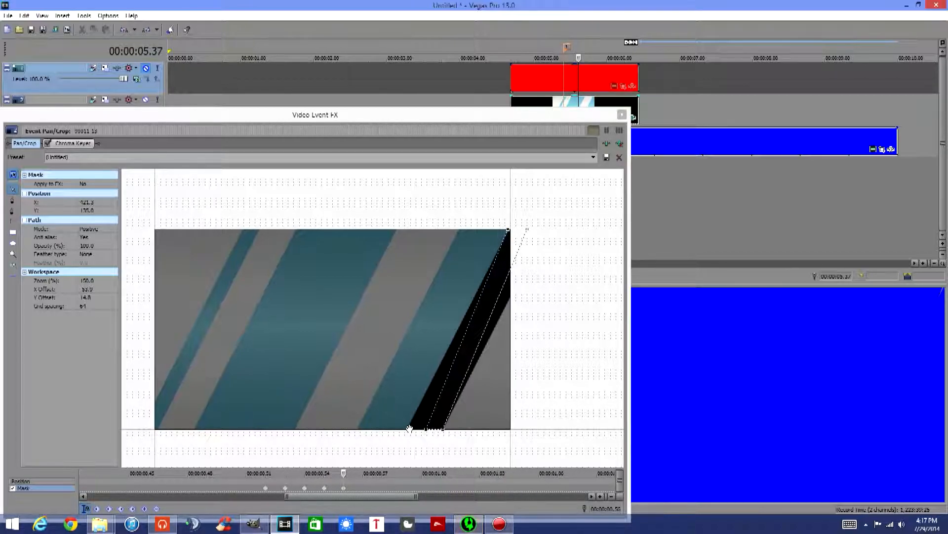
Fit the mask to the black stripe at 00:00:00.56, with the upper-right anchor at about X 526.5, and add a keyframe at 00:00:00.57
{"action": "left_click", "coordinate": [427, 430]}
{"action": "left_click_drag", "start_coordinate": [425, 429], "coordinate": [410, 430]}
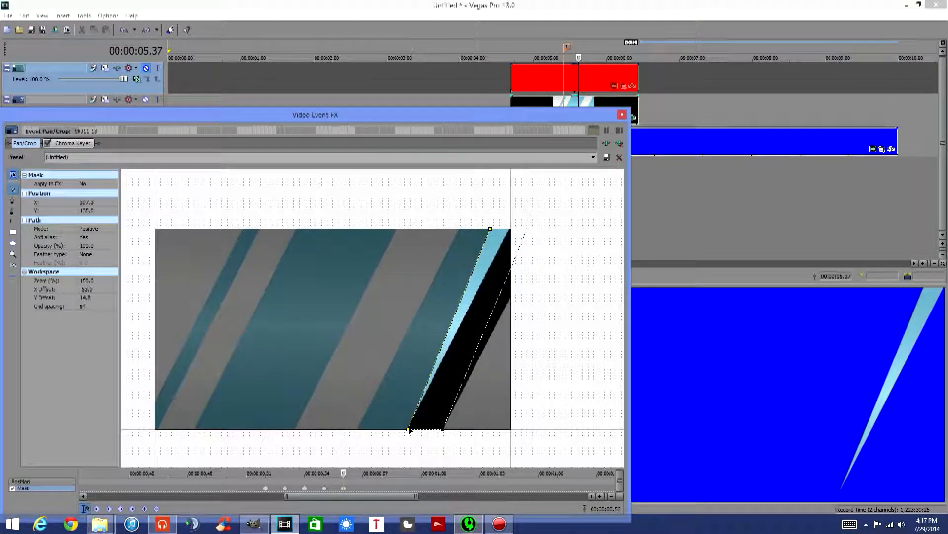
{"action": "left_click", "coordinate": [417, 451]}
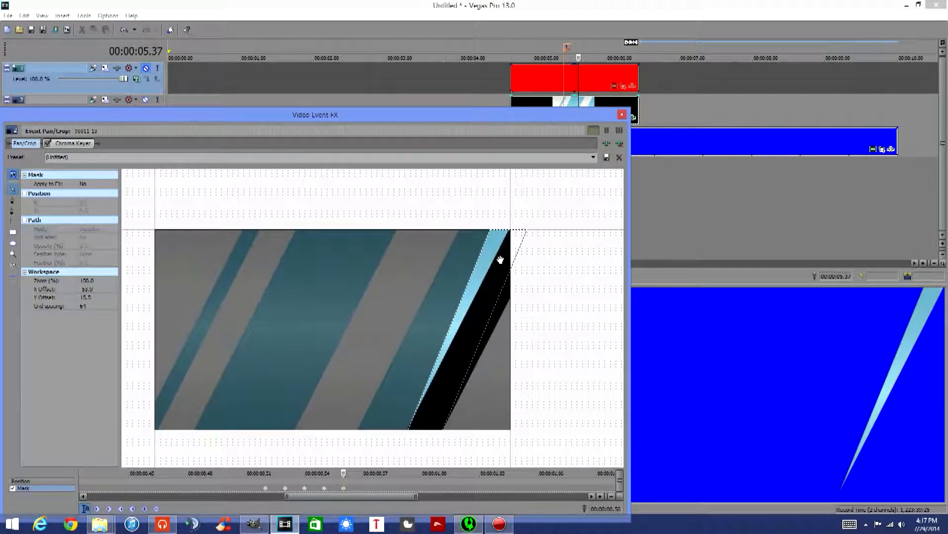
{"action": "left_click_drag", "start_coordinate": [489, 230], "coordinate": [547, 241]}
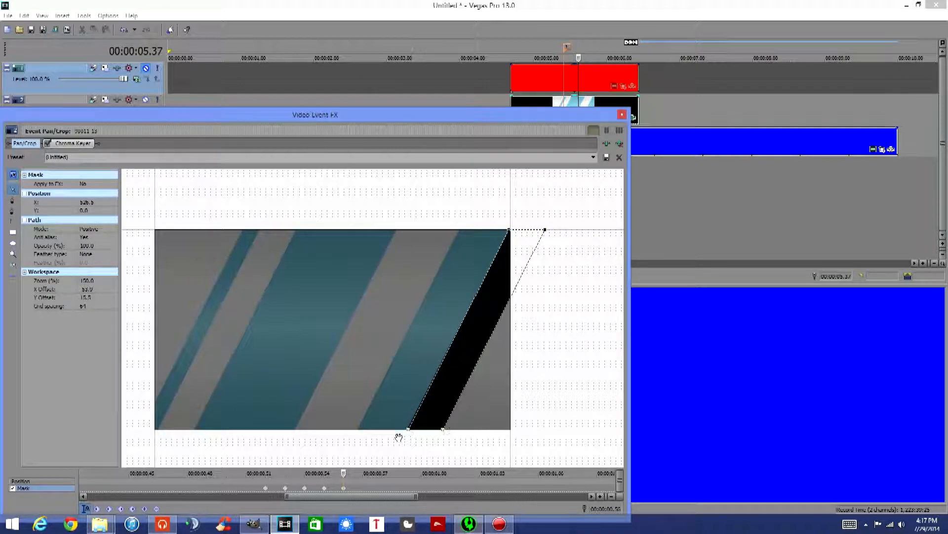
{"action": "left_click", "coordinate": [363, 473]}
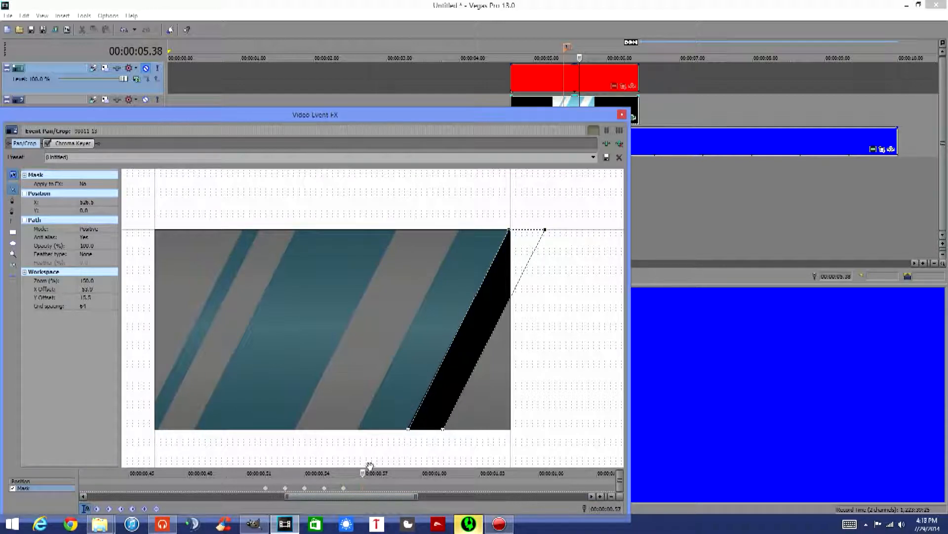
{"action": "left_click", "coordinate": [145, 510]}
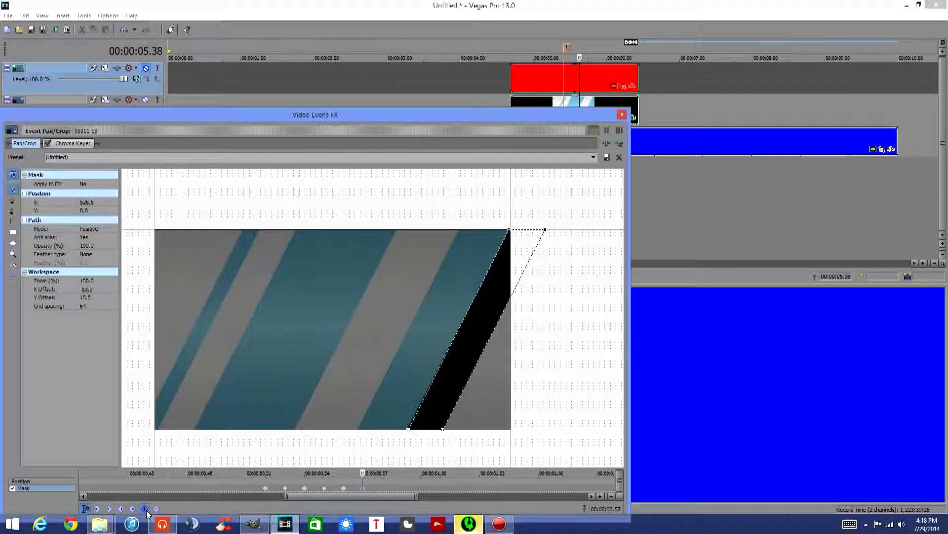
Widen the mask to fit the black stripe at 00:00:00.58, with the upper-right anchor at about X 555.8, and add a keyframe at 00:00:00.59
{"action": "left_click", "coordinate": [389, 474]}
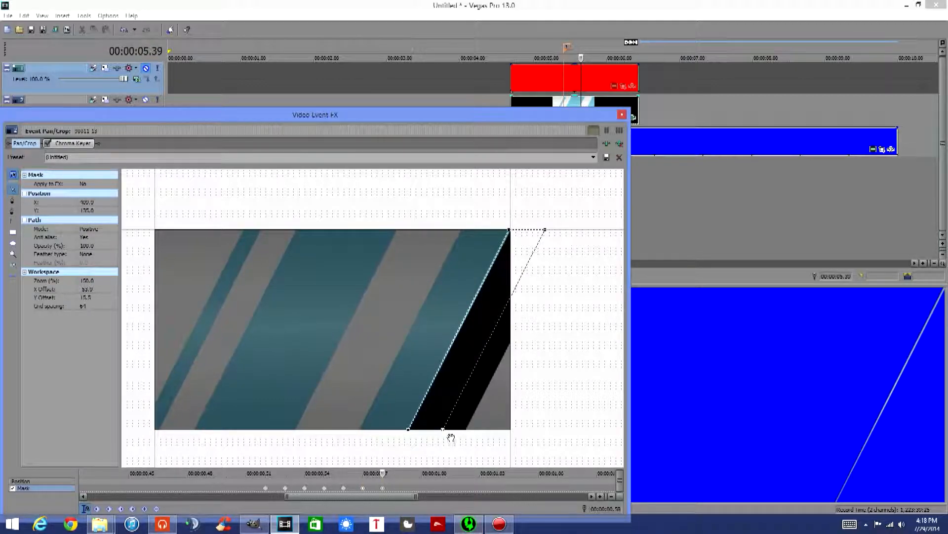
{"action": "left_click_drag", "start_coordinate": [441, 429], "coordinate": [467, 431]}
{"action": "left_click_drag", "start_coordinate": [408, 430], "coordinate": [409, 430]}
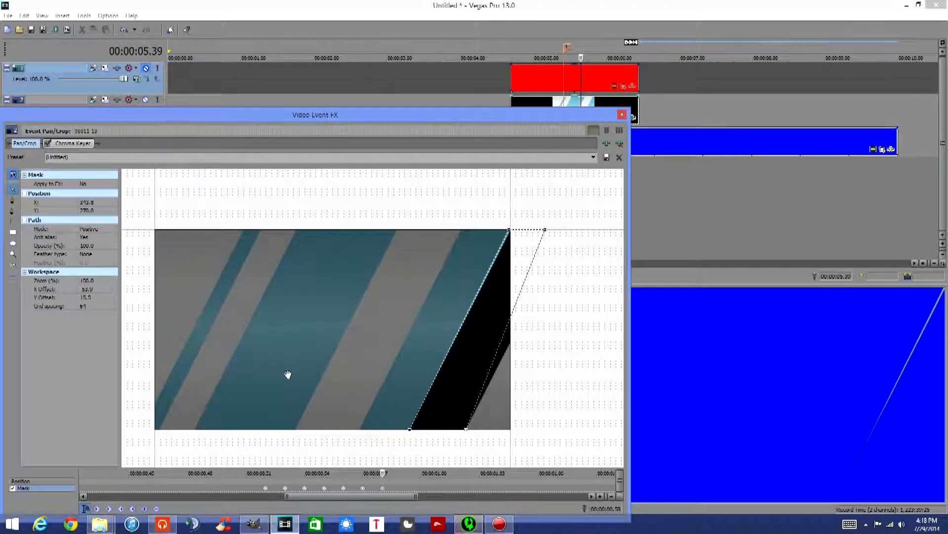
{"action": "left_click", "coordinate": [510, 230]}
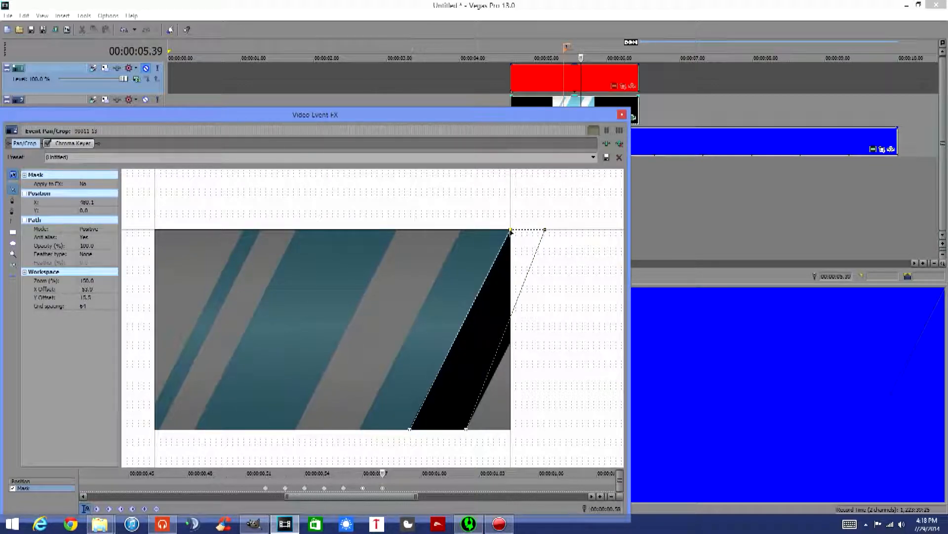
{"action": "left_click_drag", "start_coordinate": [512, 231], "coordinate": [568, 238]}
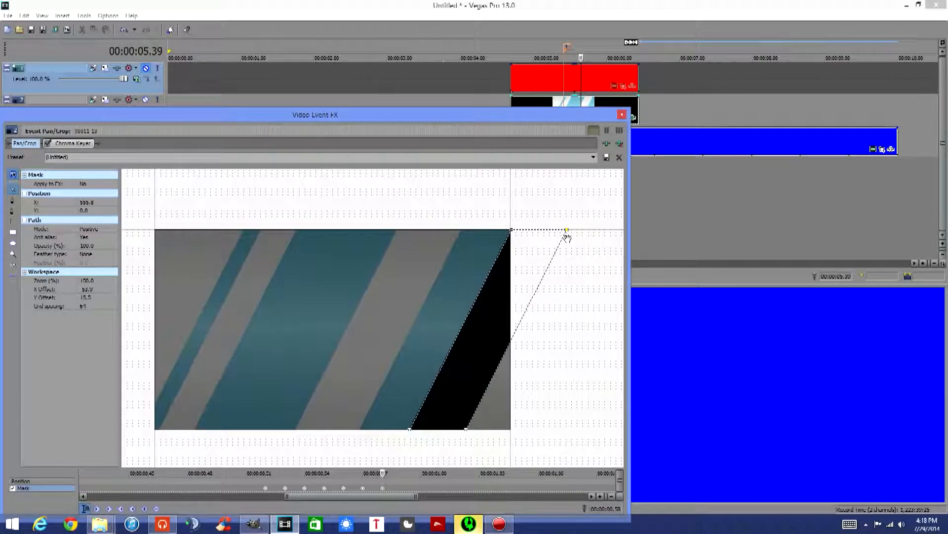
{"action": "left_click", "coordinate": [397, 473]}
{"action": "left_click", "coordinate": [132, 508]}
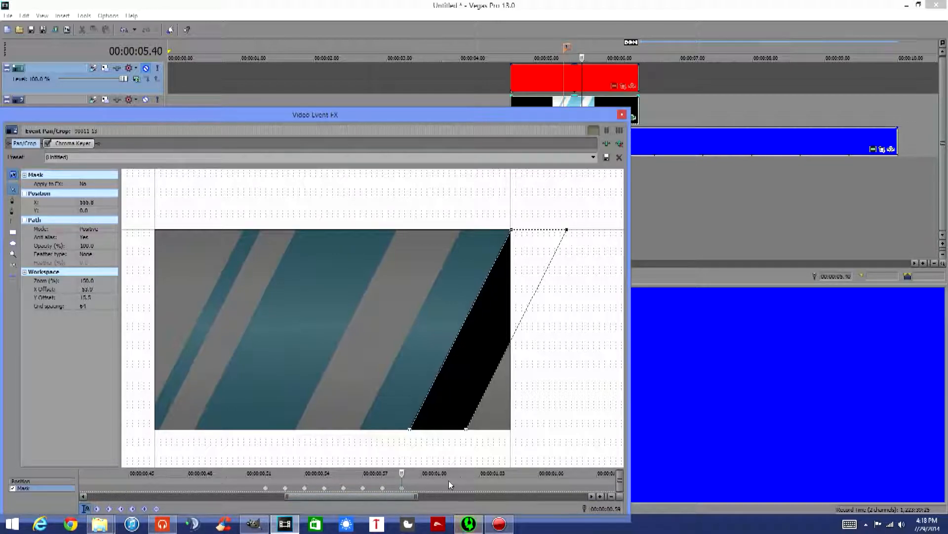
Fit the mask to the wide black stripe at 00:00:01.00, with upper anchors at about X 492 and 591 and the lower-right anchor at about X 451.6
{"action": "left_click", "coordinate": [421, 474]}
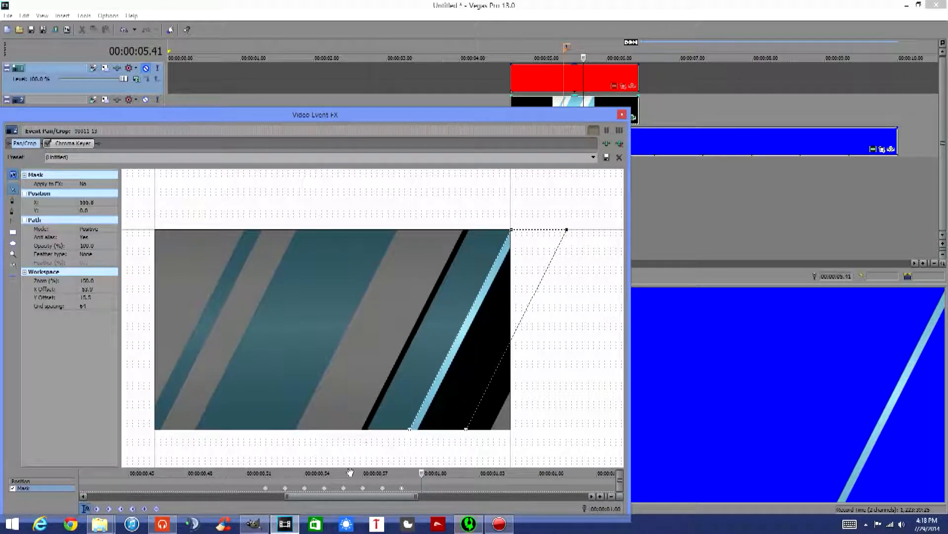
{"action": "left_click_drag", "start_coordinate": [410, 431], "coordinate": [419, 431]}
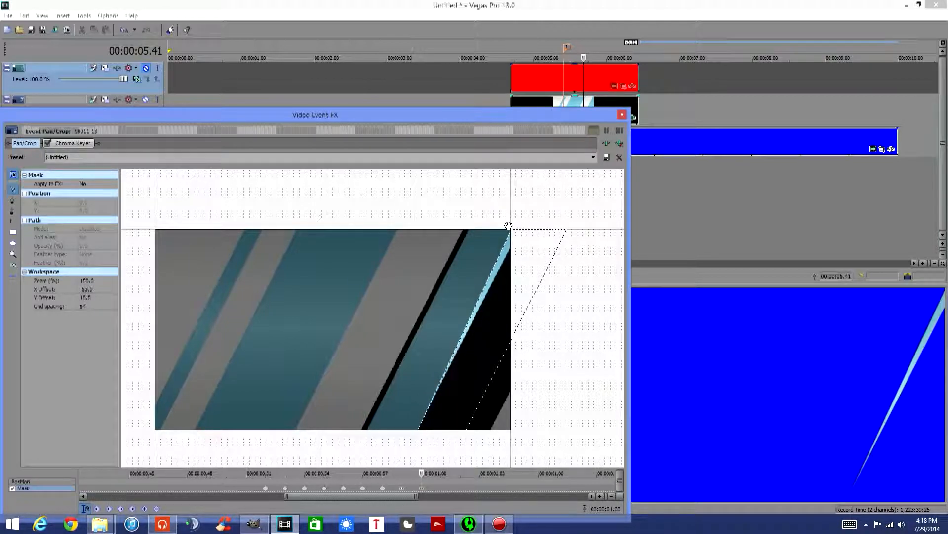
{"action": "left_click", "coordinate": [516, 231]}
{"action": "left_click_drag", "start_coordinate": [518, 236], "coordinate": [520, 239]}
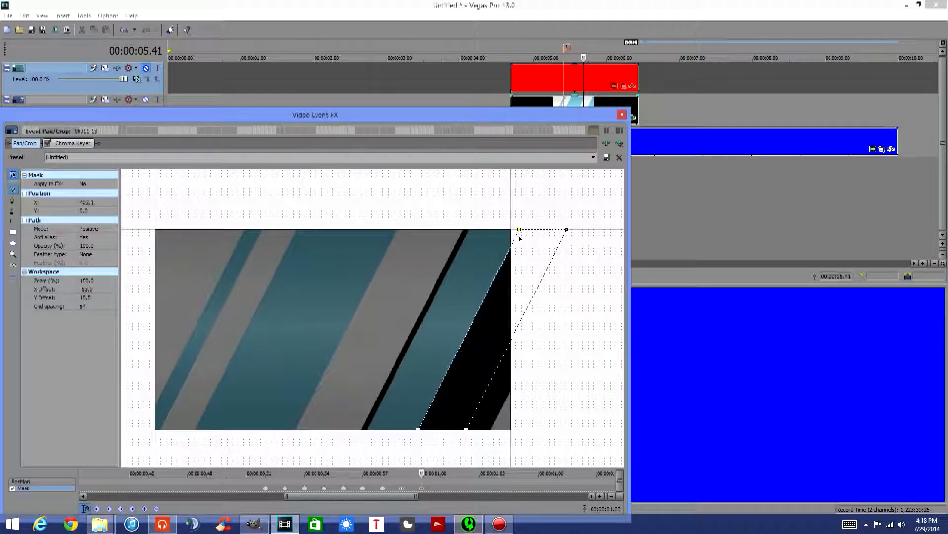
{"action": "left_click_drag", "start_coordinate": [466, 430], "coordinate": [490, 429]}
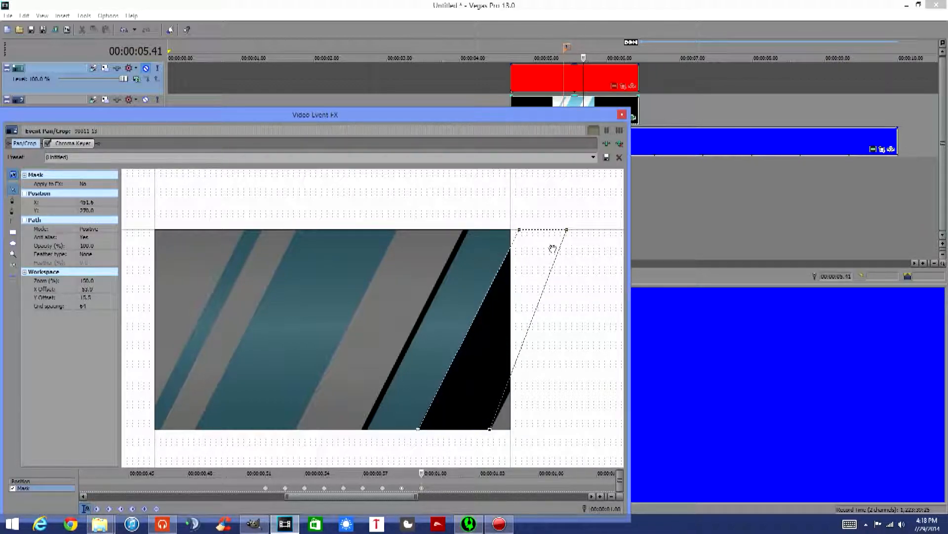
{"action": "left_click_drag", "start_coordinate": [567, 231], "coordinate": [592, 253]}
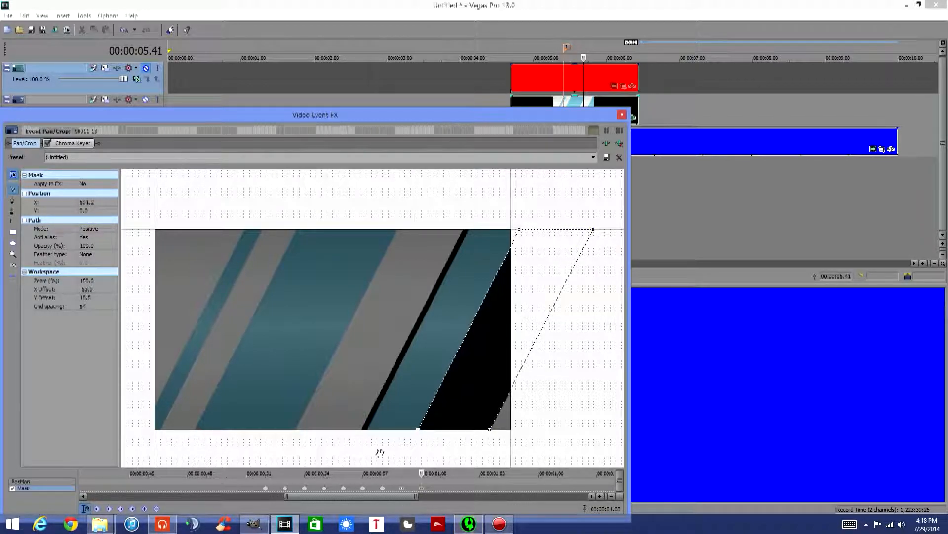
Draw a second mask around the narrow black stripe at 00:00:01.00
{"action": "left_click", "coordinate": [12, 200]}
{"action": "left_click", "coordinate": [361, 429]}
{"action": "left_click", "coordinate": [462, 231]}
{"action": "left_click", "coordinate": [366, 429]}
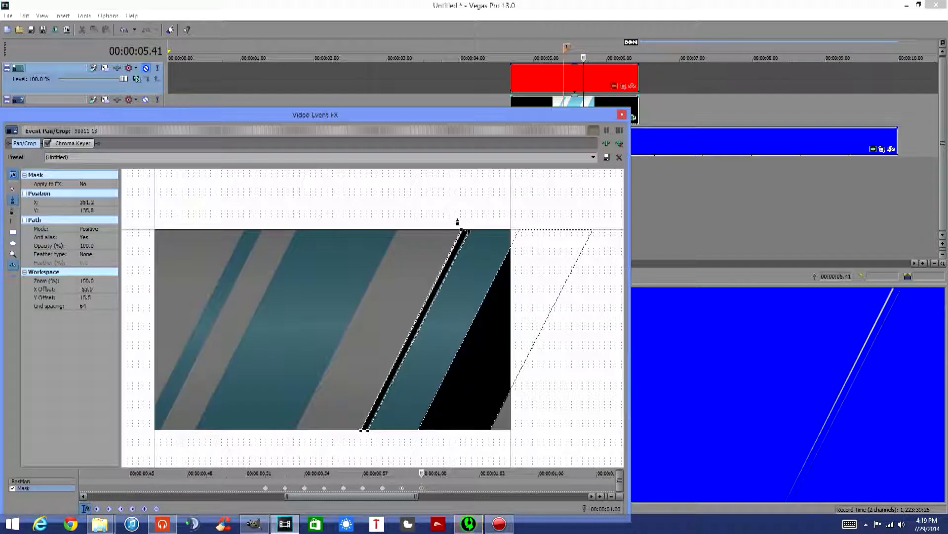
Adjust the narrow mask's two upper anchors to the top corners of the narrow black stripe
{"action": "left_click", "coordinate": [13, 190]}
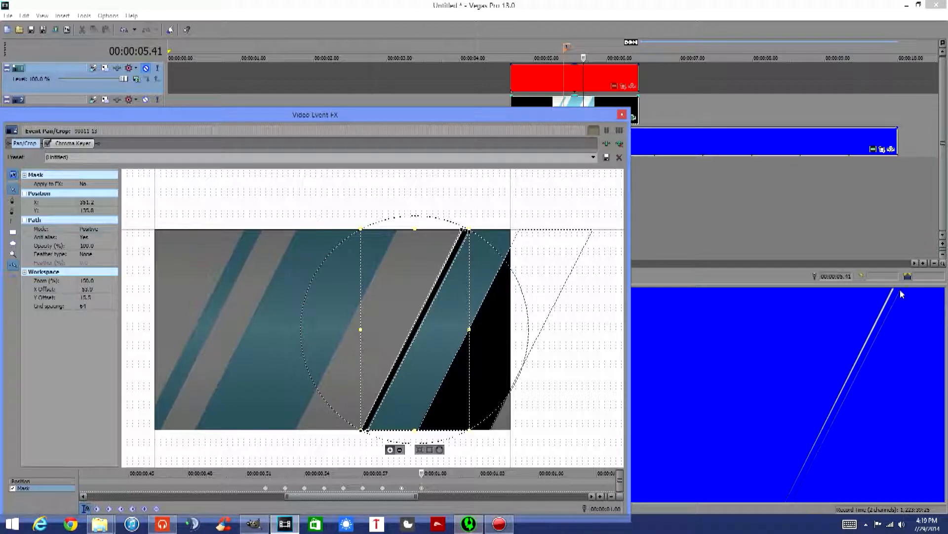
{"action": "left_click", "coordinate": [12, 190]}
{"action": "left_click", "coordinate": [483, 217]}
{"action": "scroll", "coordinate": [483, 218], "scroll_direction": "up", "scroll_amount": 5}
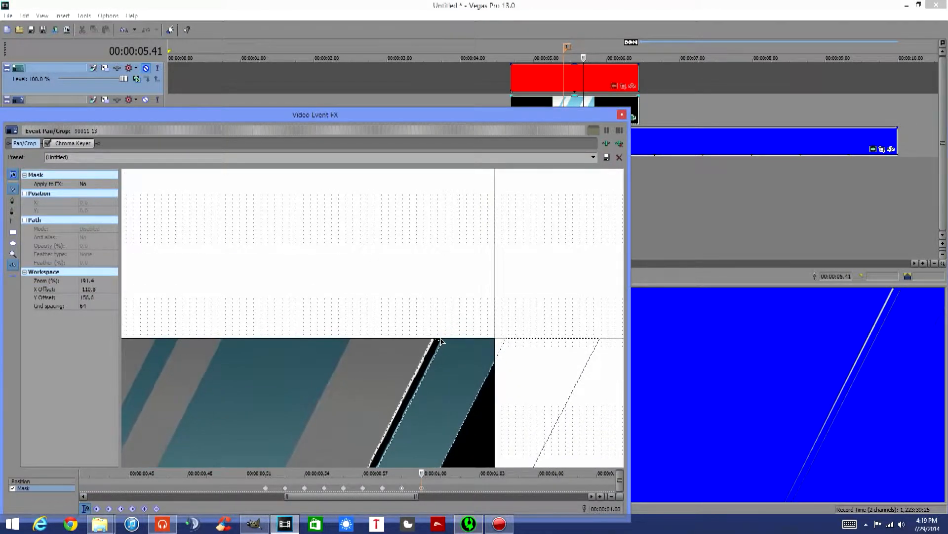
{"action": "scroll", "coordinate": [478, 333], "scroll_direction": "up", "scroll_amount": 2}
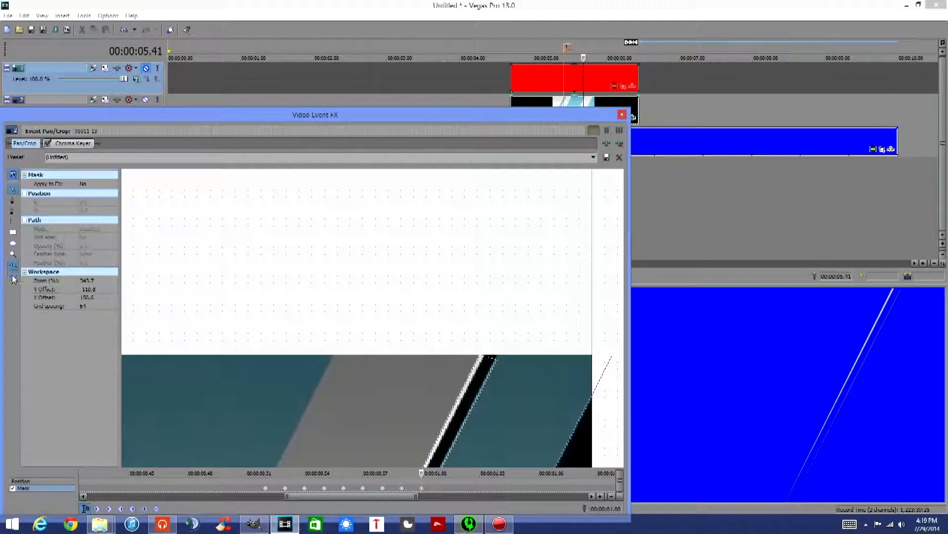
{"action": "left_click", "coordinate": [498, 355]}
{"action": "left_click", "coordinate": [483, 356]}
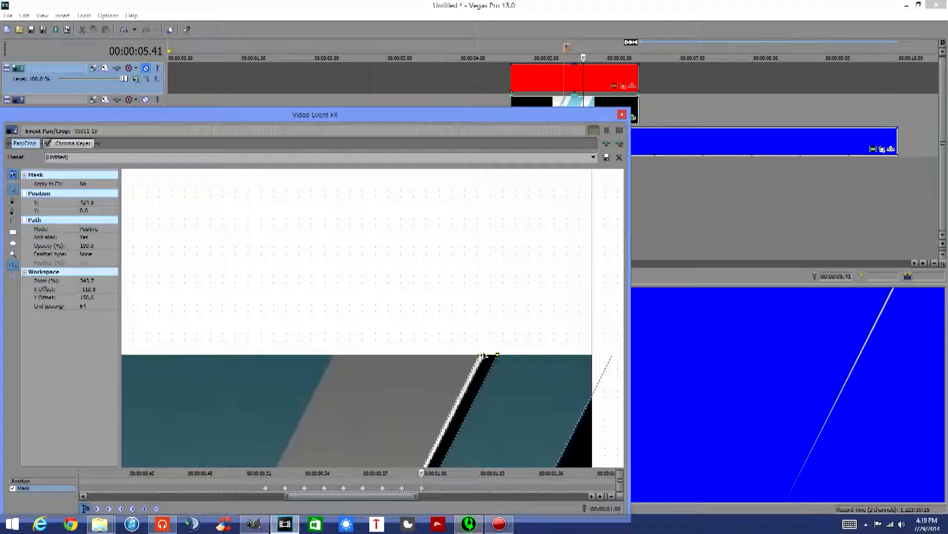
{"action": "mouse_move", "coordinate": [484, 356]}
{"action": "left_mouse_down"}
{"action": "mouse_move", "coordinate": [483, 364]}
{"action": "mouse_move", "coordinate": [483, 356]}
{"action": "left_mouse_up"}
Align the narrow mask's lower anchors with the stripe's bottom corners, placing the lower-left one at about X 277.8
{"action": "left_click_drag", "start_coordinate": [494, 409], "coordinate": [418, 351]}
{"action": "left_click", "coordinate": [431, 336]}
{"action": "left_click", "coordinate": [438, 334]}
{"action": "left_click", "coordinate": [422, 334]}
{"action": "left_click", "coordinate": [421, 332]}
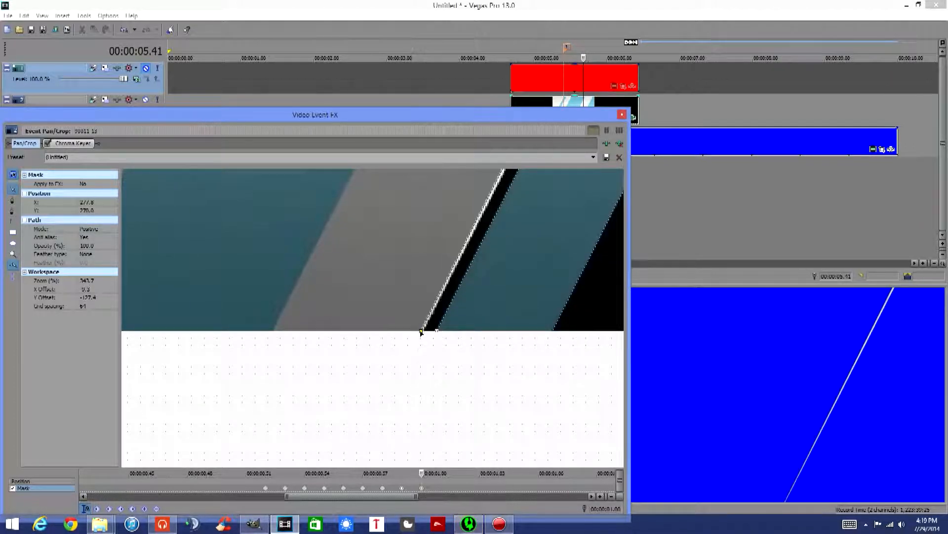
{"action": "scroll", "coordinate": [448, 339], "scroll_direction": "down", "scroll_amount": 2}
{"action": "left_click_drag", "start_coordinate": [474, 297], "coordinate": [454, 417]}
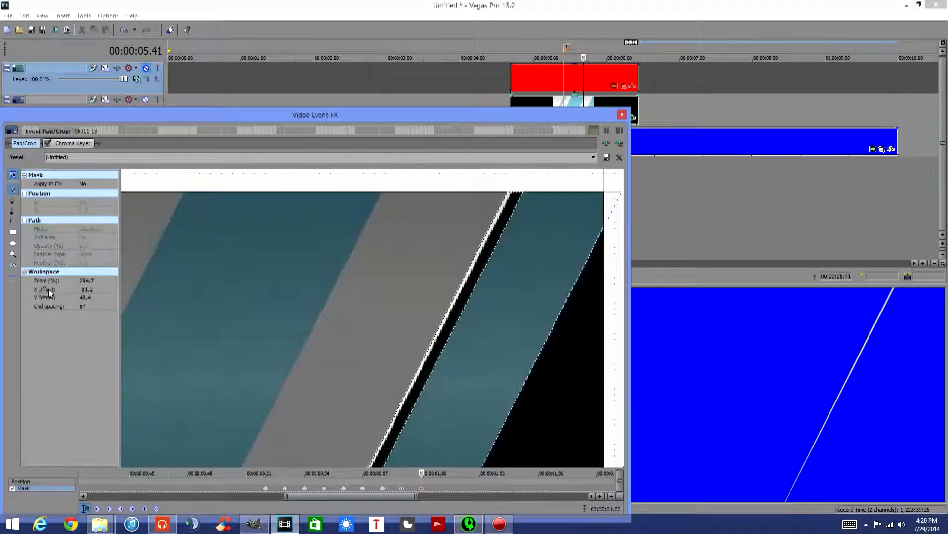
{"action": "left_click", "coordinate": [500, 206]}
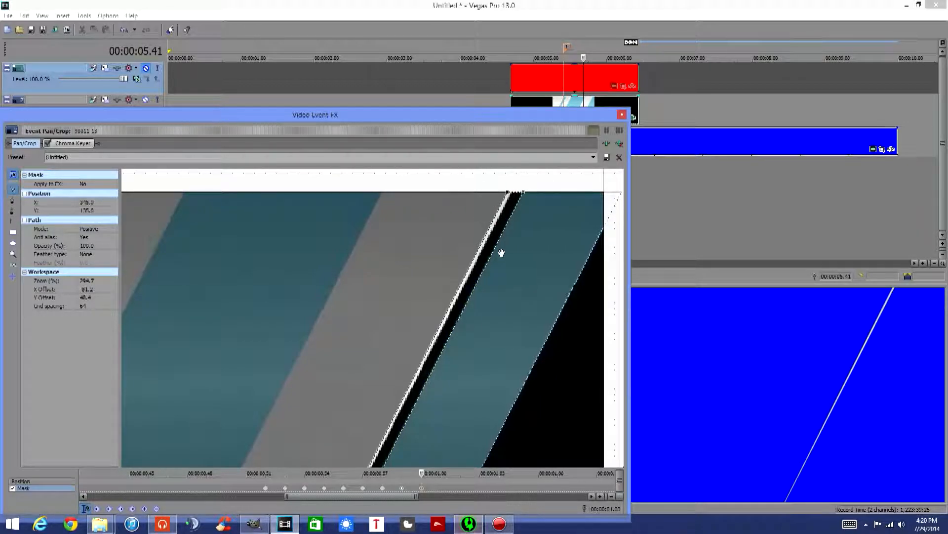
{"action": "left_click", "coordinate": [500, 208]}
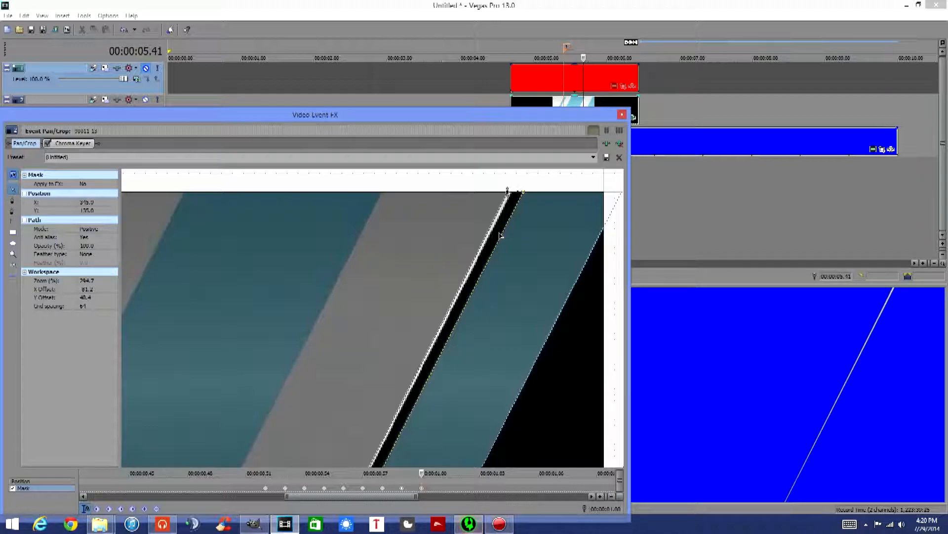
{"action": "key", "text": "ctrl+z"}
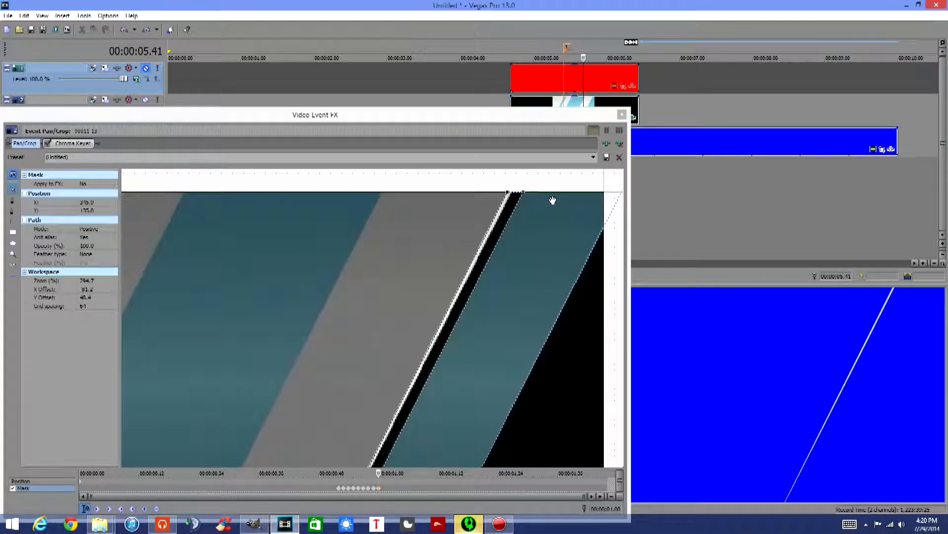
Move the narrow mask's left edge inward so that it follows the narrow black stripe and excludes the light sliver beside it
{"action": "left_click", "coordinate": [512, 194]}
{"action": "left_click", "coordinate": [511, 187]}
{"action": "scroll", "coordinate": [529, 191], "scroll_direction": "up", "scroll_amount": 2}
{"action": "left_click_drag", "start_coordinate": [545, 202], "coordinate": [440, 309]}
{"action": "left_click", "coordinate": [431, 400]}
{"action": "left_click_drag", "start_coordinate": [430, 399], "coordinate": [555, 220]}
{"action": "left_click_drag", "start_coordinate": [460, 418], "coordinate": [459, 330]}
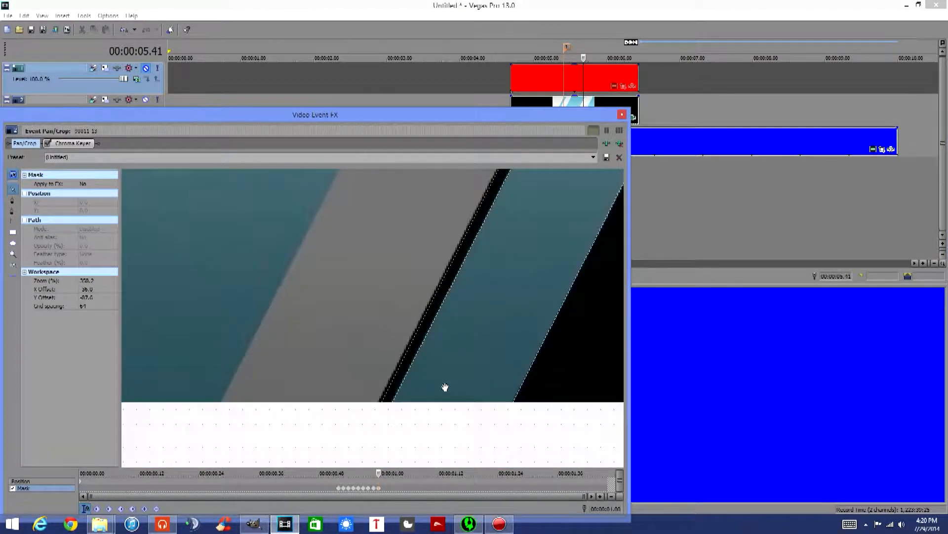
Fine-tune the narrow mask's left edge to about X 348 and its upper-left anchor to about X 416
{"action": "left_click_drag", "start_coordinate": [447, 383], "coordinate": [477, 344]}
{"action": "left_click", "coordinate": [410, 363]}
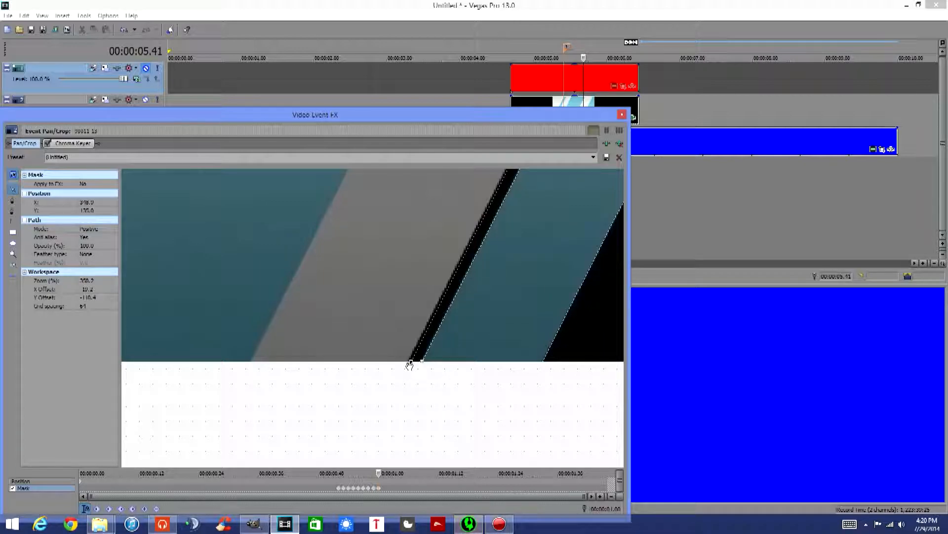
{"action": "left_click_drag", "start_coordinate": [412, 365], "coordinate": [409, 363]}
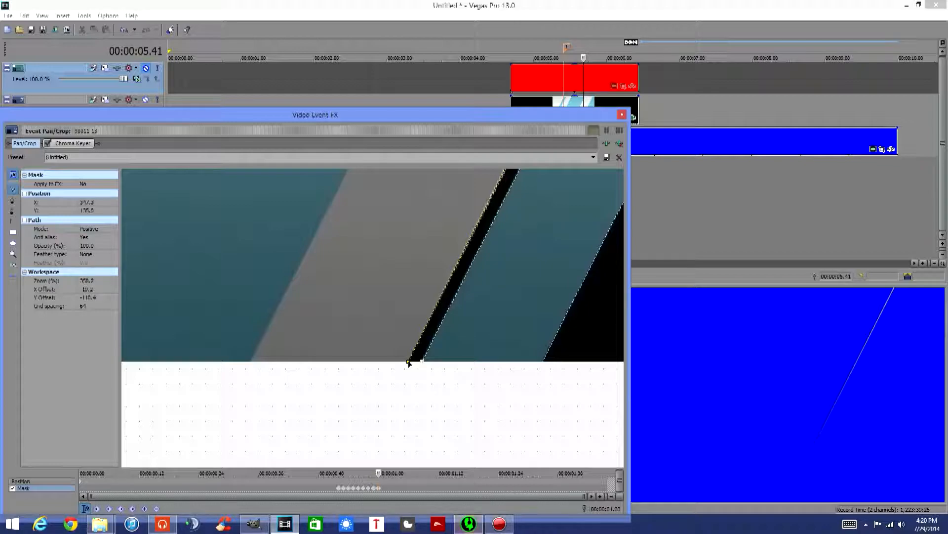
{"action": "left_click_drag", "start_coordinate": [409, 364], "coordinate": [413, 364]}
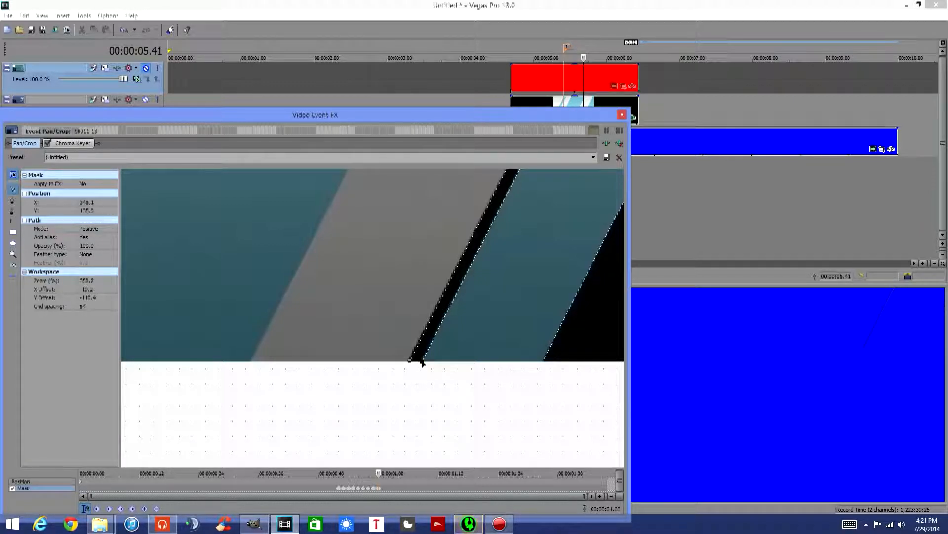
{"action": "left_click_drag", "start_coordinate": [531, 245], "coordinate": [393, 474]}
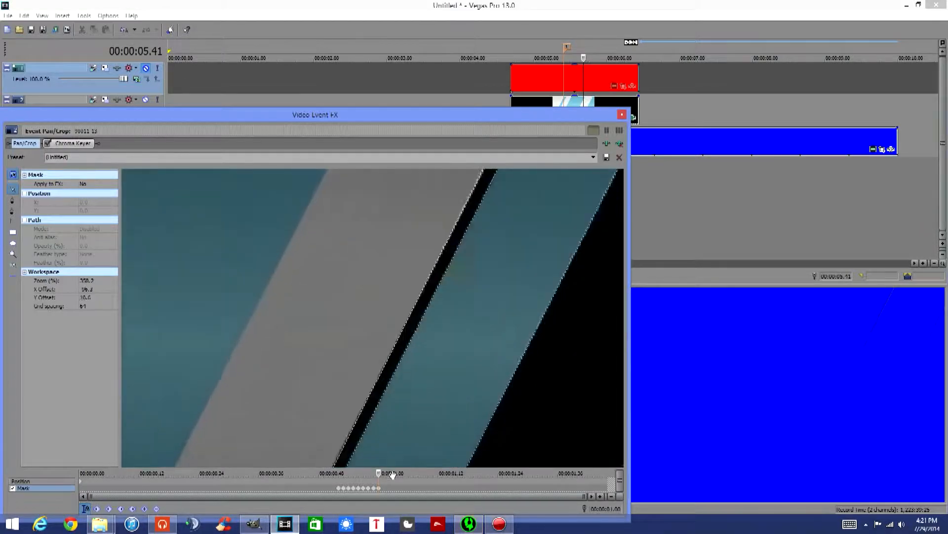
{"action": "left_click_drag", "start_coordinate": [515, 252], "coordinate": [463, 411]}
{"action": "left_click", "coordinate": [450, 303]}
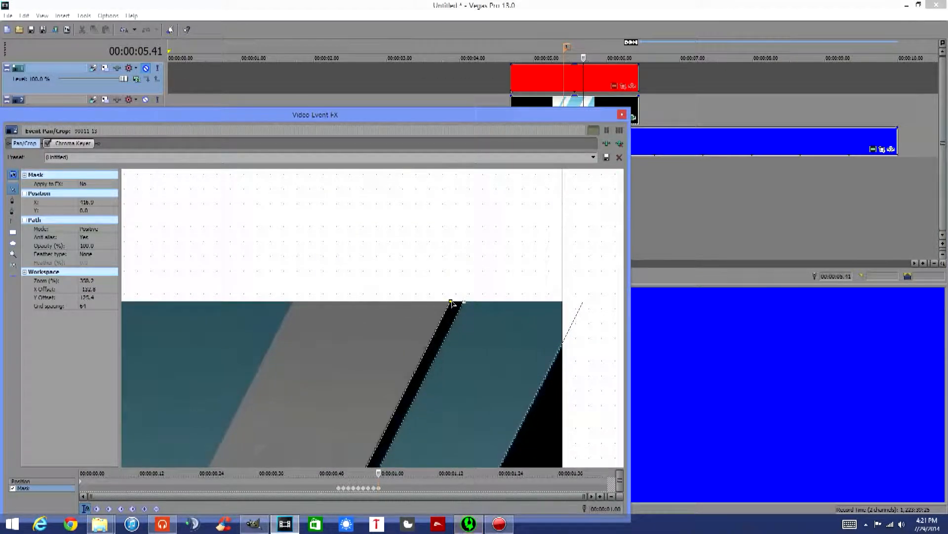
{"action": "left_click_drag", "start_coordinate": [451, 302], "coordinate": [452, 302]}
Select the whole mask around the wide black stripe and nudge it right to about X 474
{"action": "left_click_drag", "start_coordinate": [535, 283], "coordinate": [383, 186]}
{"action": "scroll", "coordinate": [469, 423], "scroll_direction": "down", "scroll_amount": 3}
{"action": "left_click_drag", "start_coordinate": [476, 427], "coordinate": [514, 262]}
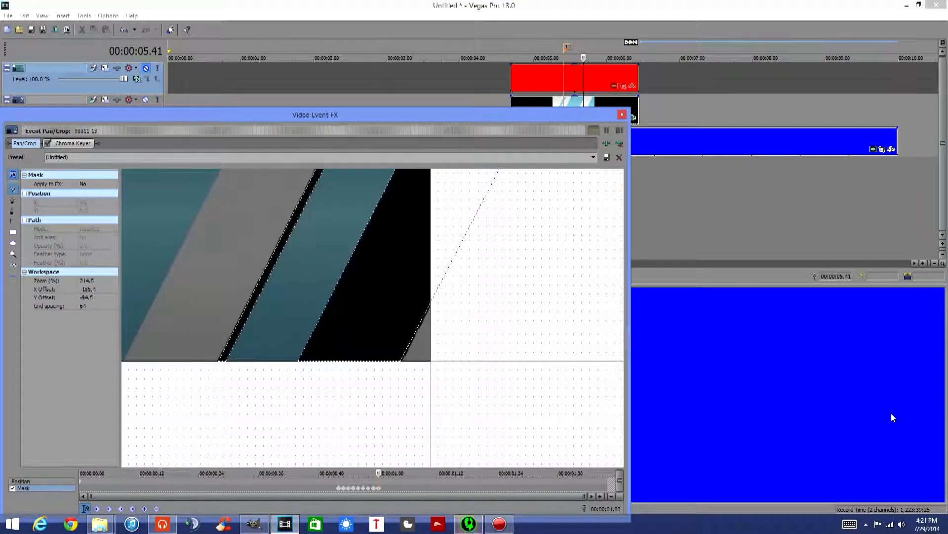
{"action": "left_click_drag", "start_coordinate": [339, 413], "coordinate": [349, 443]}
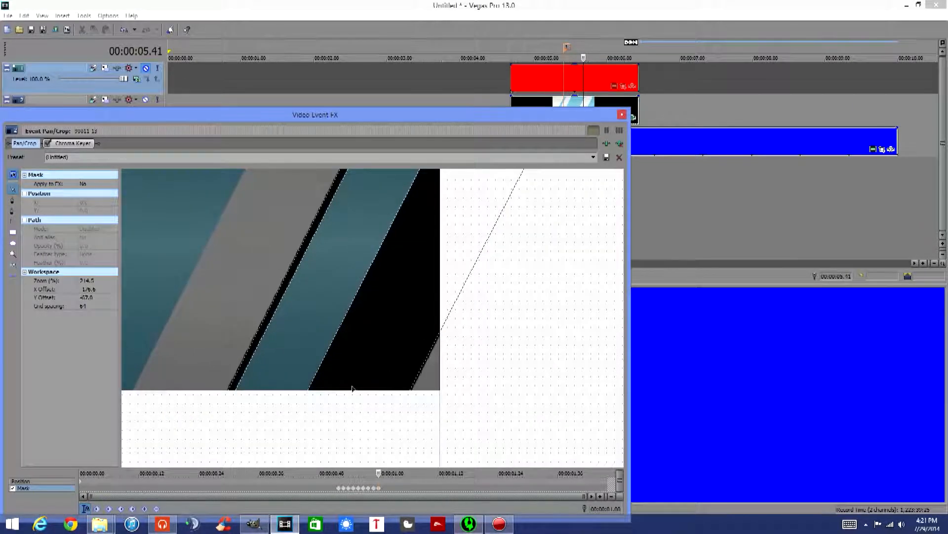
{"action": "left_click", "coordinate": [330, 355]}
{"action": "left_click", "coordinate": [347, 319]}
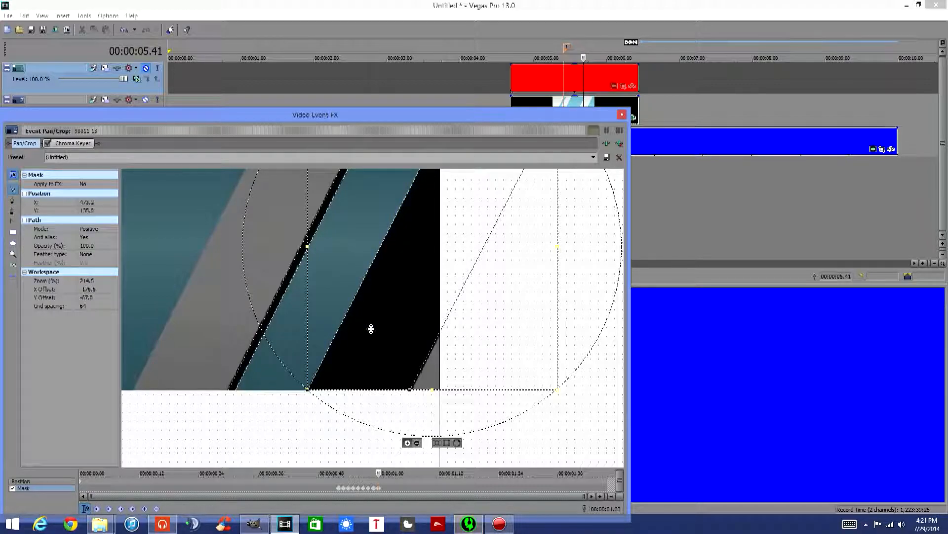
{"action": "key", "text": "Right"}
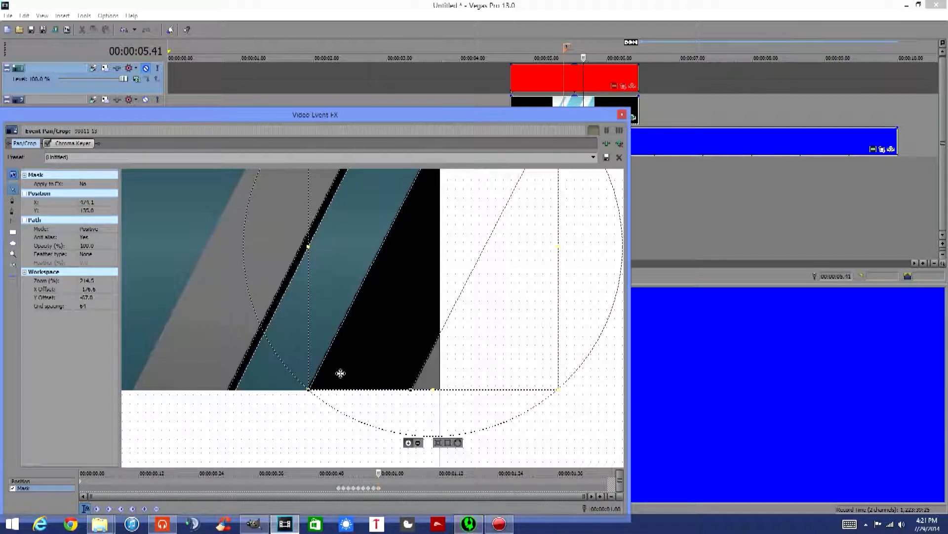
Add a mask keyframe on the next frame and advance one more frame to 00:00:05.43
{"action": "scroll", "coordinate": [388, 364], "scroll_direction": "down", "scroll_amount": 2}
{"action": "scroll", "coordinate": [364, 280], "scroll_direction": "down", "scroll_amount": 2}
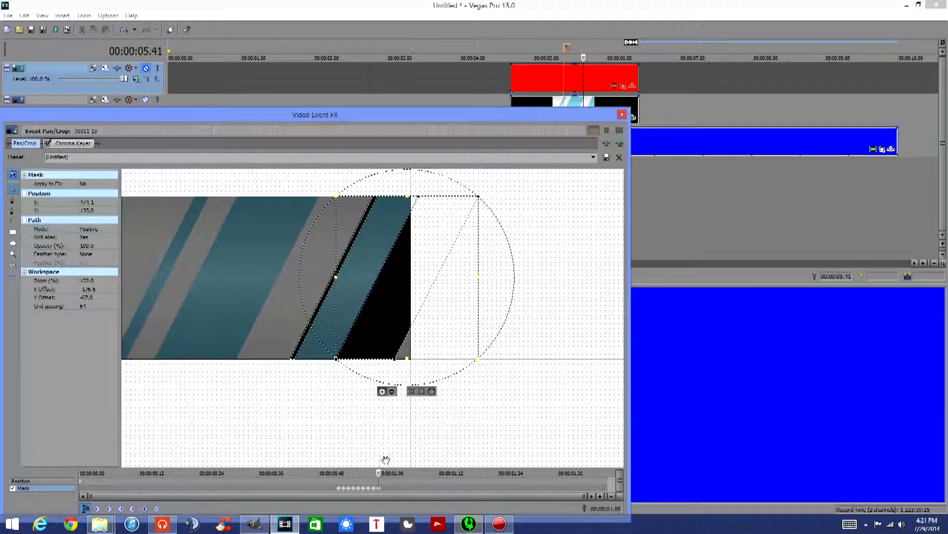
{"action": "key", "text": "Right"}
{"action": "left_click", "coordinate": [144, 508]}
{"action": "key", "text": "Right"}
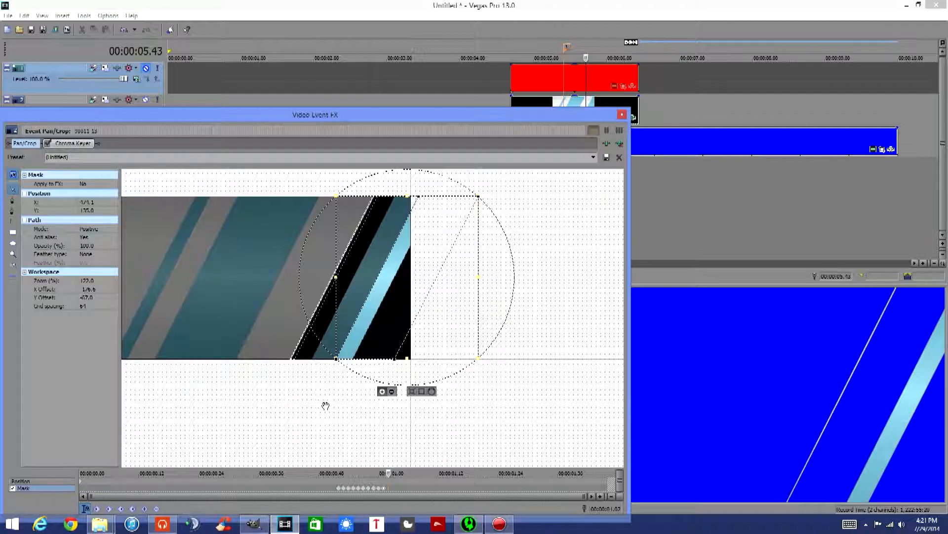
Nudge the whole wide mask right to about X 503.1 so that it follows the wide black stripe at 00:00:05.43
{"action": "scroll", "coordinate": [368, 427], "scroll_direction": "up", "scroll_amount": 2}
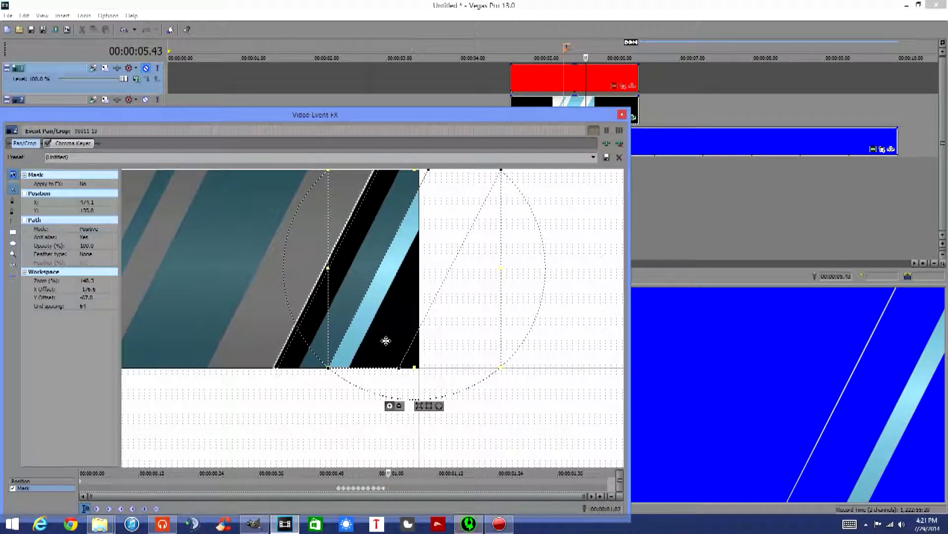
{"action": "key", "text": "Right"}
{"action": "key", "text": "Right"}
{"action": "key", "text": "Right"}
{"action": "key", "text": "Right"}
{"action": "key", "text": "Right"}
{"action": "key", "text": "Right"}
{"action": "key", "text": "Right"}
{"action": "key", "text": "Right"}
{"action": "key", "text": "Right"}
{"action": "key", "text": "Right"}
{"action": "key", "text": "Right"}
{"action": "key", "text": "Right"}
{"action": "key", "text": "Right"}
{"action": "key", "text": "Right"}
{"action": "key", "text": "Right"}
{"action": "key", "text": "Right"}
{"action": "key", "text": "Right"}
{"action": "key", "text": "Right"}
{"action": "key", "text": "Right"}
{"action": "key", "text": "Right"}
{"action": "key", "text": "Right"}
{"action": "key", "text": "Right"}
{"action": "key", "text": "Right"}
{"action": "key", "text": "Right"}
{"action": "key", "text": "Right"}
{"action": "key", "text": "Right"}
{"action": "key", "text": "Right"}
{"action": "key", "text": "Right"}
{"action": "key", "text": "Right"}
{"action": "key", "text": "Right"}
{"action": "key", "text": "Right"}
{"action": "key", "text": "Right"}
{"action": "key", "text": "Right"}
{"action": "key", "text": "Right"}
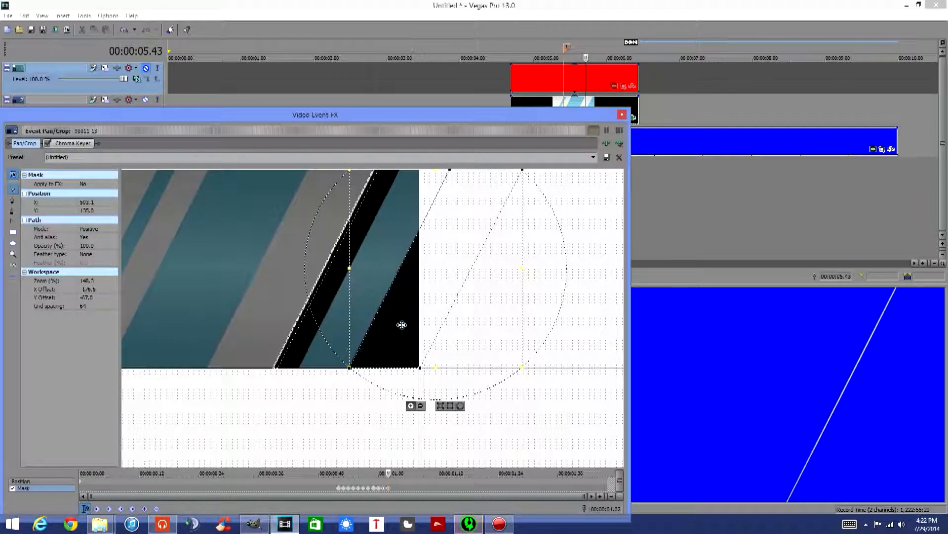
{"action": "left_click", "coordinate": [308, 425]}
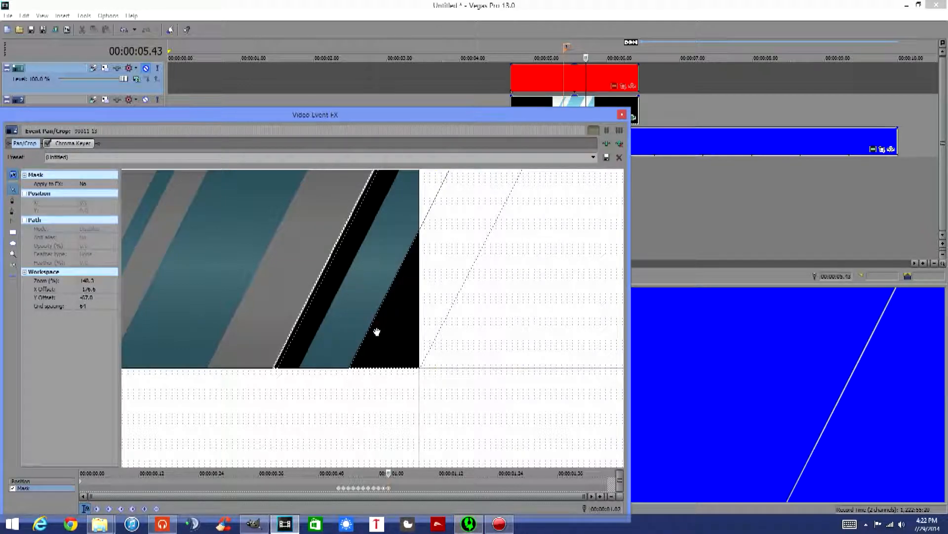
Widen the narrow mask to cover its black stripe by moving its right edge outward and its left edge to about X 350.7
{"action": "left_click", "coordinate": [290, 351]}
{"action": "left_click_drag", "start_coordinate": [220, 398], "coordinate": [304, 424]}
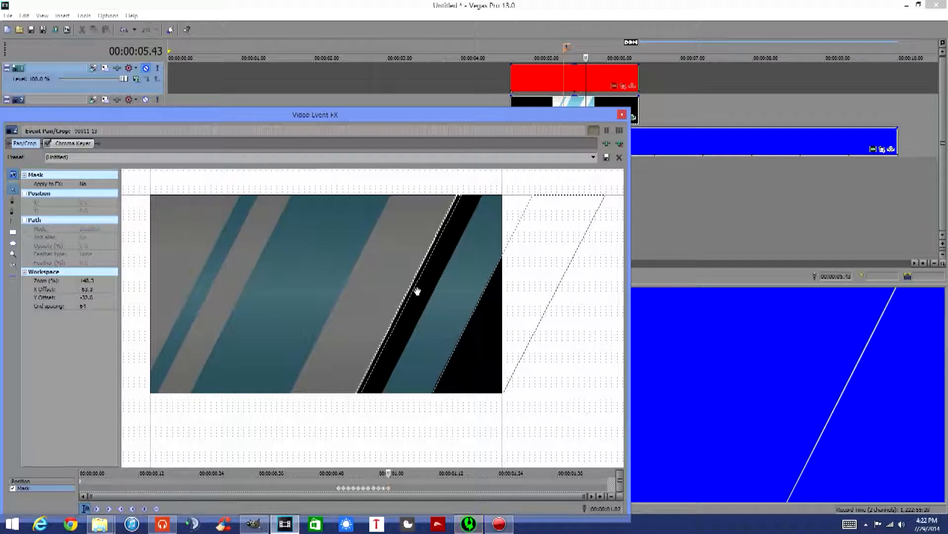
{"action": "left_click", "coordinate": [378, 346]}
{"action": "left_click", "coordinate": [362, 396]}
{"action": "left_click", "coordinate": [361, 393]}
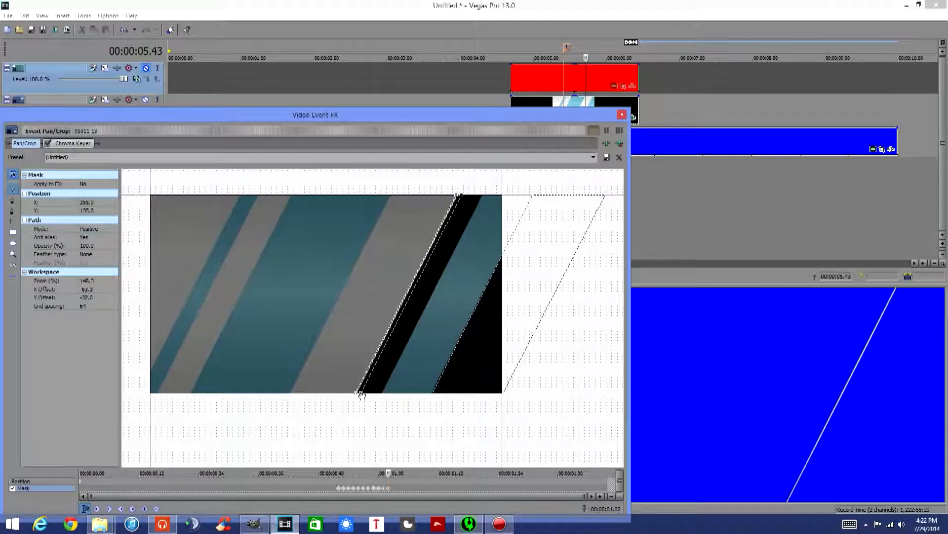
{"action": "left_click_drag", "start_coordinate": [360, 395], "coordinate": [382, 391]}
{"action": "left_click", "coordinate": [357, 398]}
{"action": "left_click", "coordinate": [361, 378]}
{"action": "left_click_drag", "start_coordinate": [357, 393], "coordinate": [357, 394]}
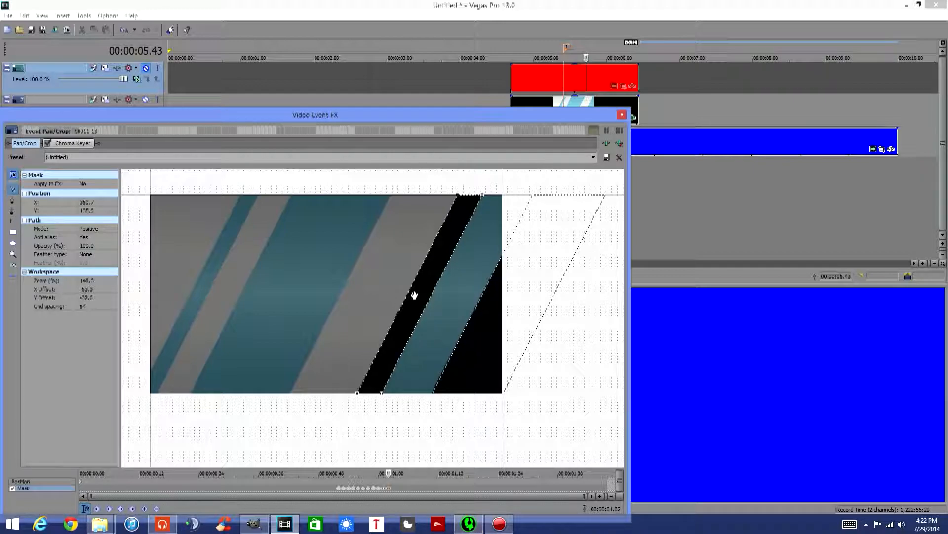
Add a mask keyframe at 00:00:05.44 and compare that frame with 00:00:05.45, ending on the latter
{"action": "left_click", "coordinate": [394, 475]}
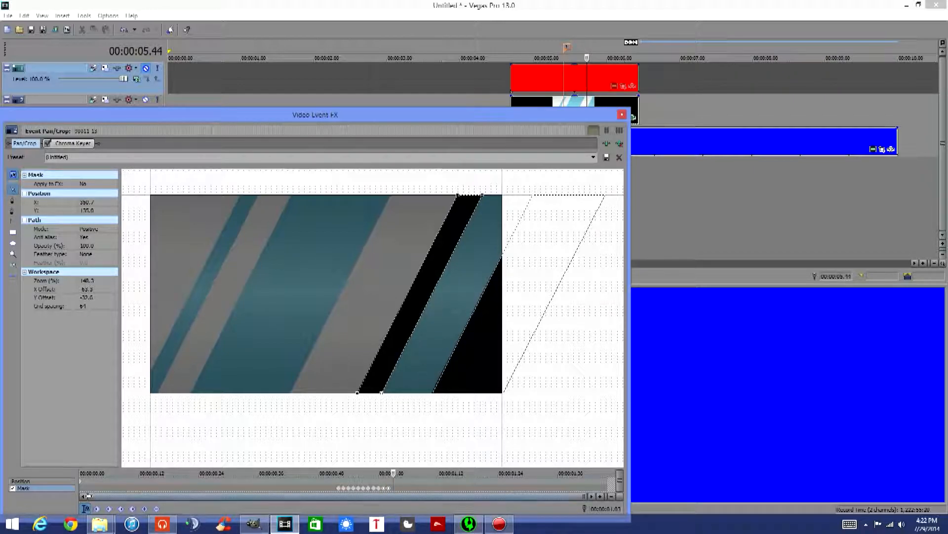
{"action": "left_click", "coordinate": [144, 509]}
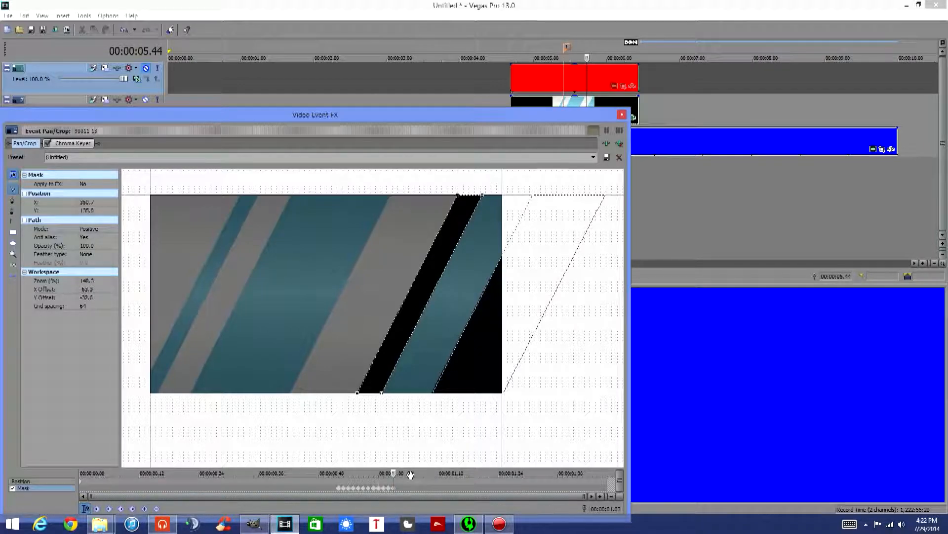
{"action": "key", "text": "Right"}
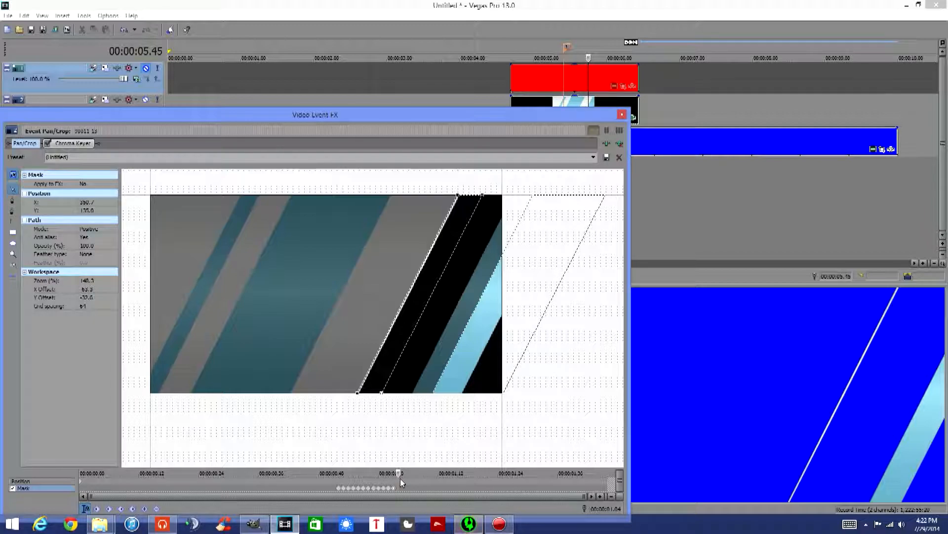
{"action": "scroll", "coordinate": [415, 488], "scroll_direction": "up", "scroll_amount": 2}
{"action": "scroll", "coordinate": [414, 485], "scroll_direction": "up", "scroll_amount": 2}
{"action": "key", "text": "Left"}
{"action": "key", "text": "Right"}
{"action": "key", "text": "Left"}
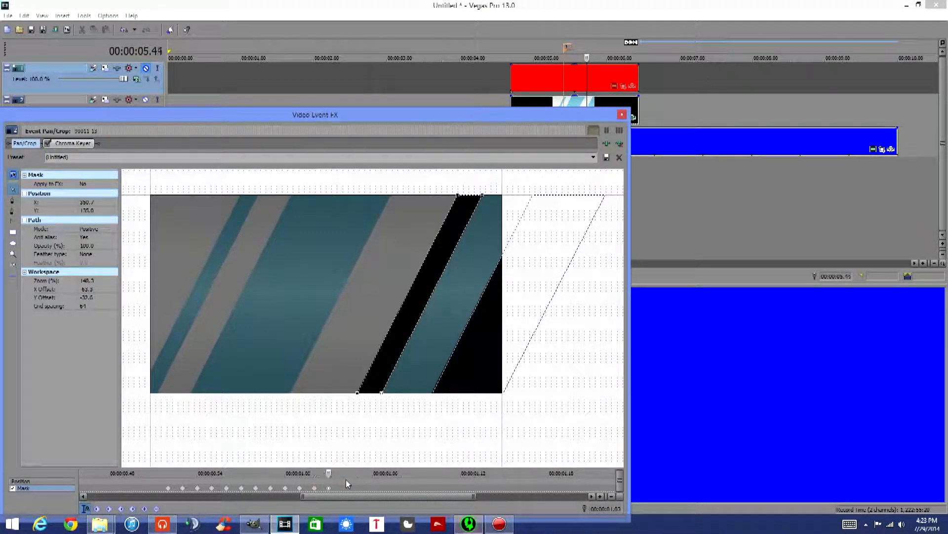
{"action": "key", "text": "Right"}
{"action": "key", "text": "Left"}
{"action": "key", "text": "Right"}
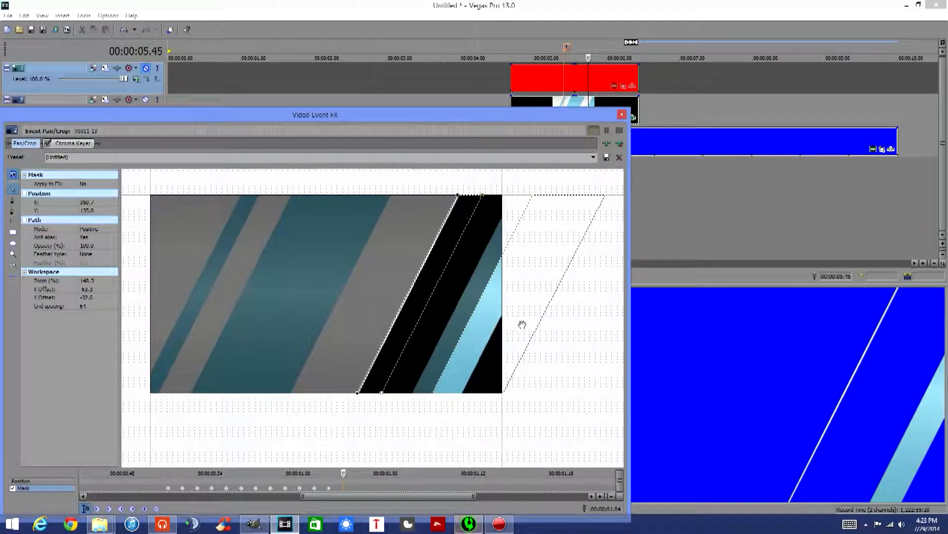
Nudge the whole wide mask right to about X 544.2 so that it follows the wide black stripe at 00:00:05.45
{"action": "left_click", "coordinate": [463, 336]}
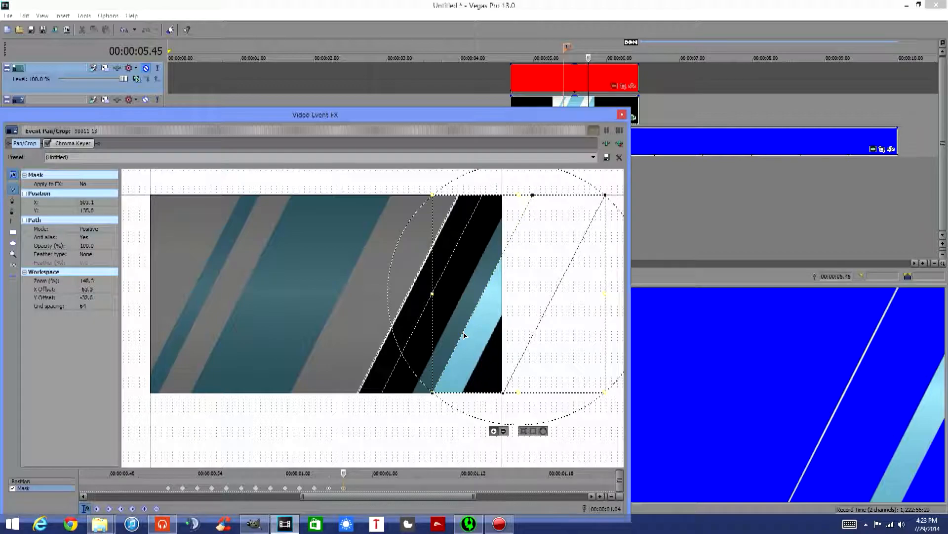
{"action": "key", "text": "Right"}
{"action": "key", "text": "Right"}
{"action": "key", "text": "Right"}
{"action": "key", "text": "Right"}
{"action": "key", "text": "Right"}
{"action": "key", "text": "Right"}
{"action": "key", "text": "Right"}
{"action": "key", "text": "Right"}
{"action": "key", "text": "Right"}
{"action": "key", "text": "Right"}
{"action": "key", "text": "Right"}
{"action": "key", "text": "Right"}
{"action": "key", "text": "Right"}
{"action": "key", "text": "Right"}
{"action": "key", "text": "Right"}
{"action": "key", "text": "Right"}
{"action": "key", "text": "Right"}
{"action": "key", "text": "Right"}
{"action": "key", "text": "Right"}
{"action": "key", "text": "Right"}
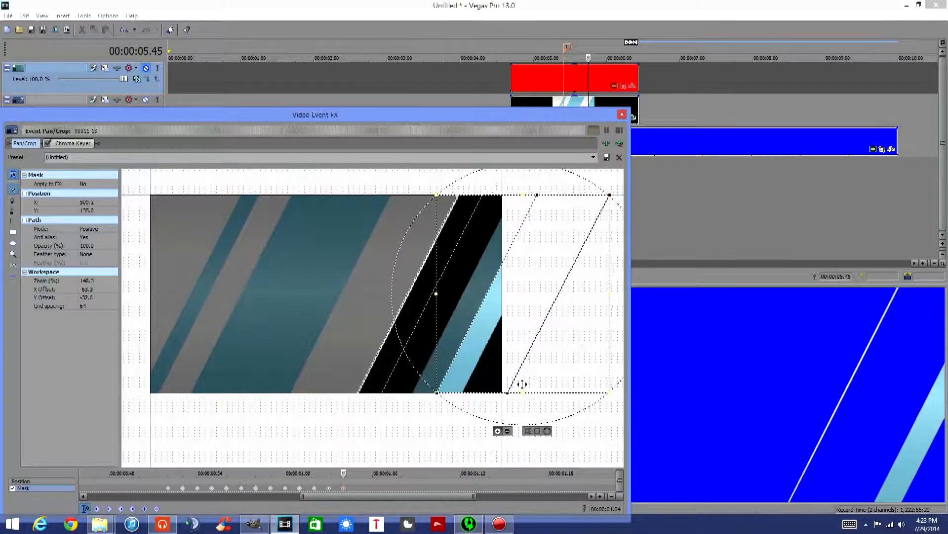
{"action": "key", "text": "Right"}
{"action": "key", "text": "Right"}
{"action": "key", "text": "Right"}
{"action": "key", "text": "Right"}
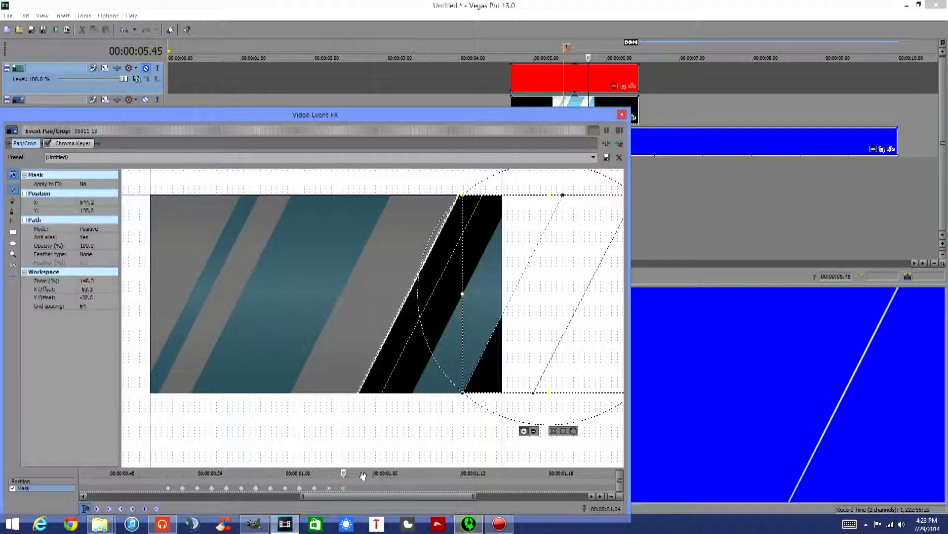
{"action": "left_click", "coordinate": [436, 414]}
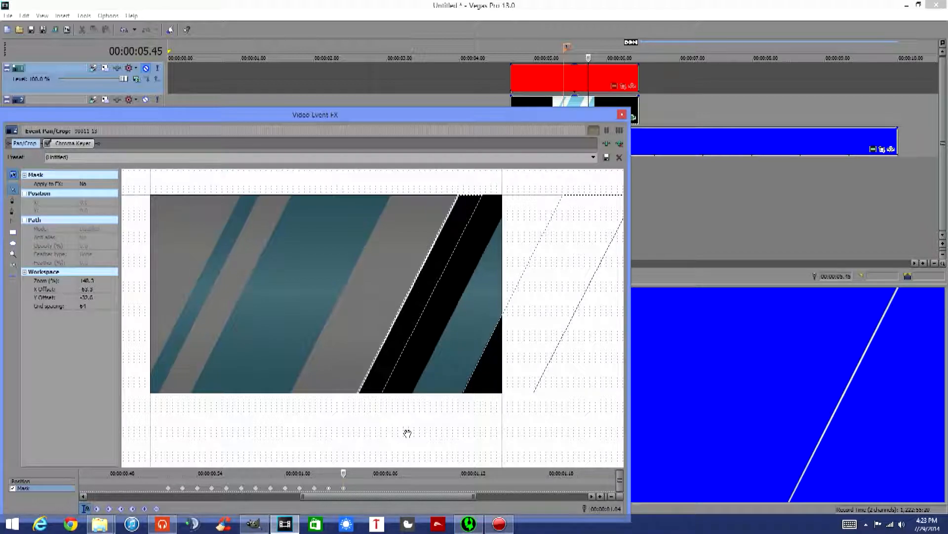
Fit the other mask to its widened black stripe, with the right edge at about X 426 and the left edge at about X 354.7
{"action": "left_click", "coordinate": [401, 356]}
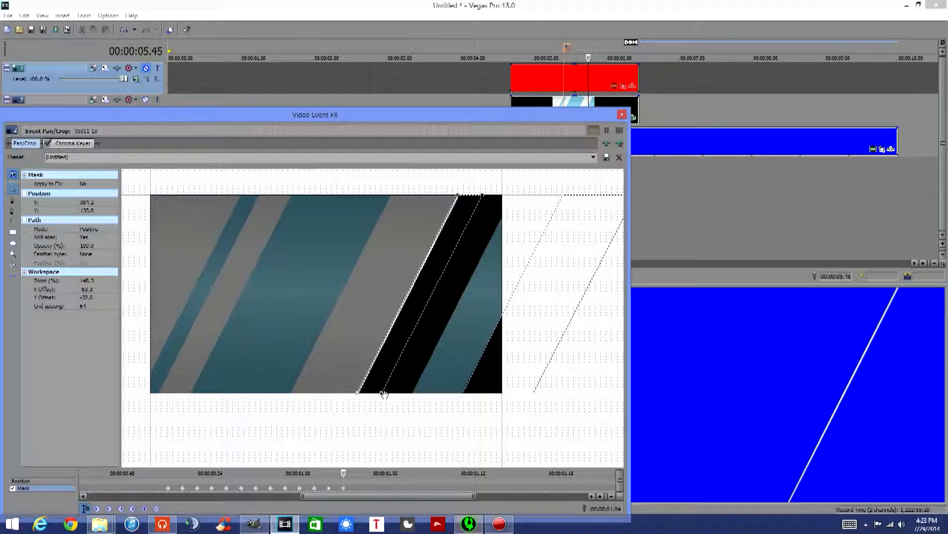
{"action": "left_click_drag", "start_coordinate": [383, 394], "coordinate": [414, 396]}
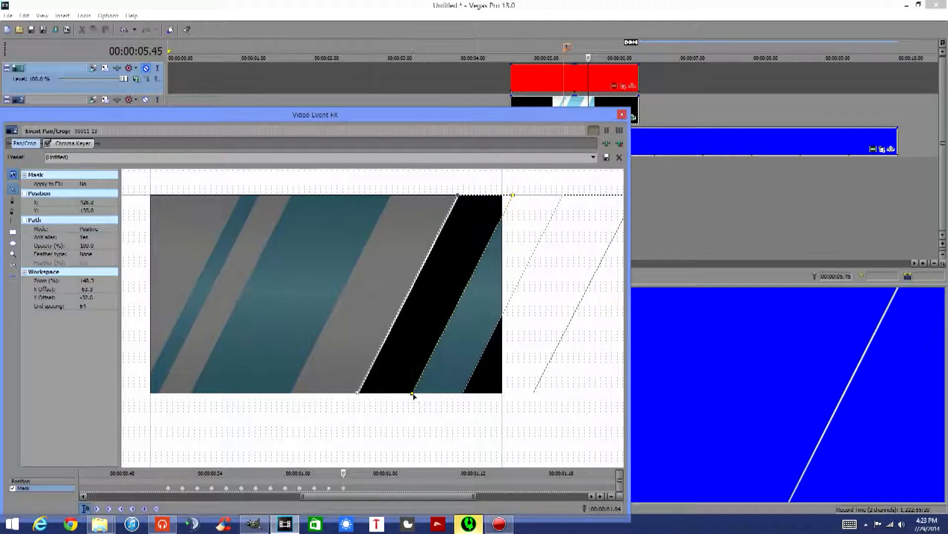
{"action": "left_click", "coordinate": [359, 393]}
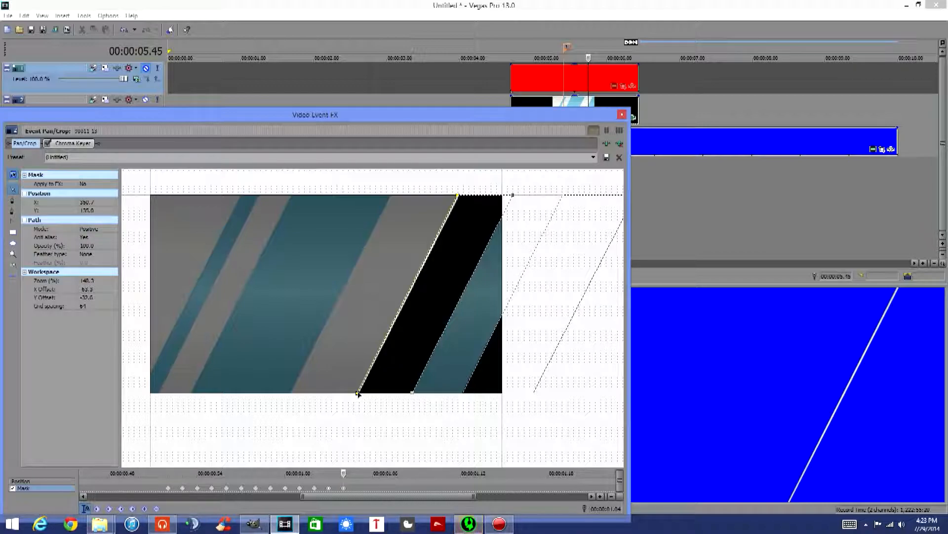
{"action": "left_click_drag", "start_coordinate": [359, 394], "coordinate": [361, 394]}
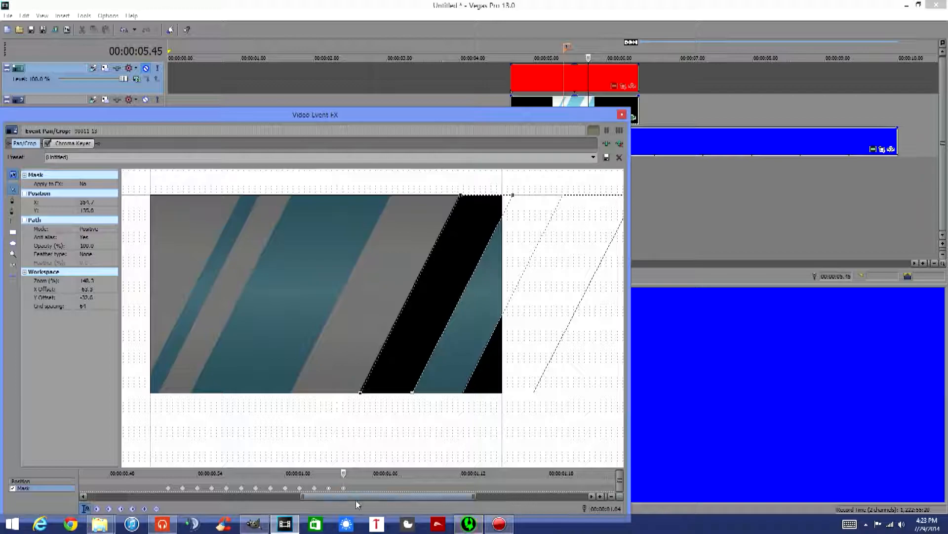
Add a mask keyframe at 00:00:05.46 and advance to 00:00:05.47
{"action": "left_click", "coordinate": [357, 473]}
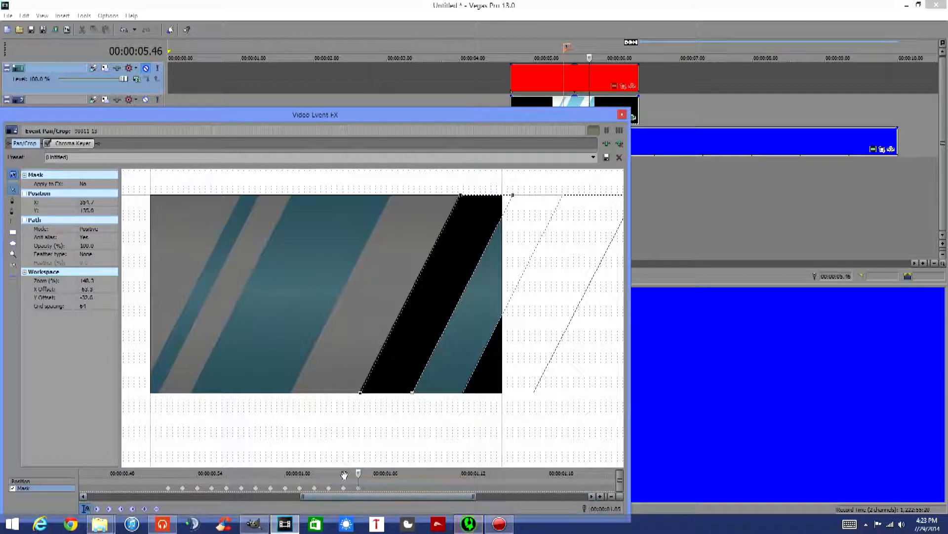
{"action": "left_click", "coordinate": [374, 473]}
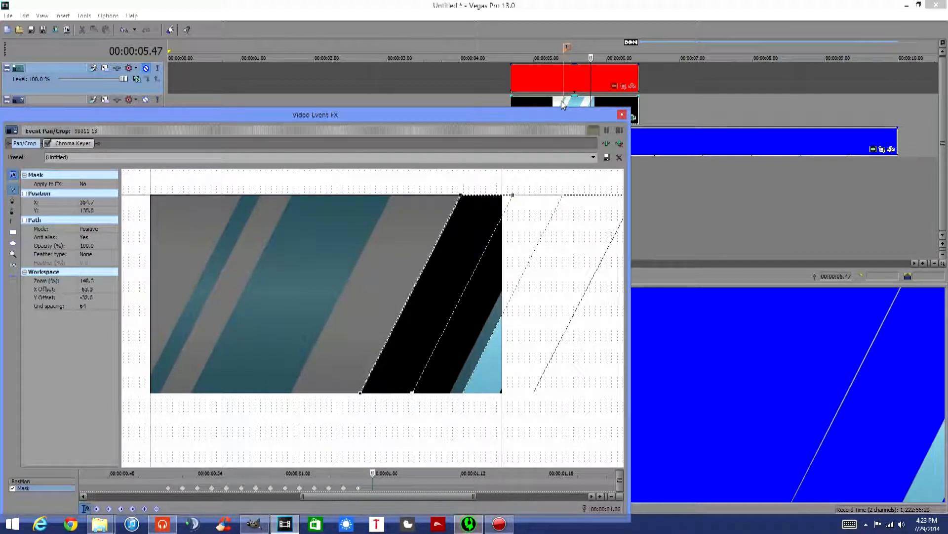
{"action": "double_click", "coordinate": [357, 489]}
Shift the whole wide mask right to about X 594.1, past the light blue corner stripe
{"action": "left_click", "coordinate": [496, 365]}
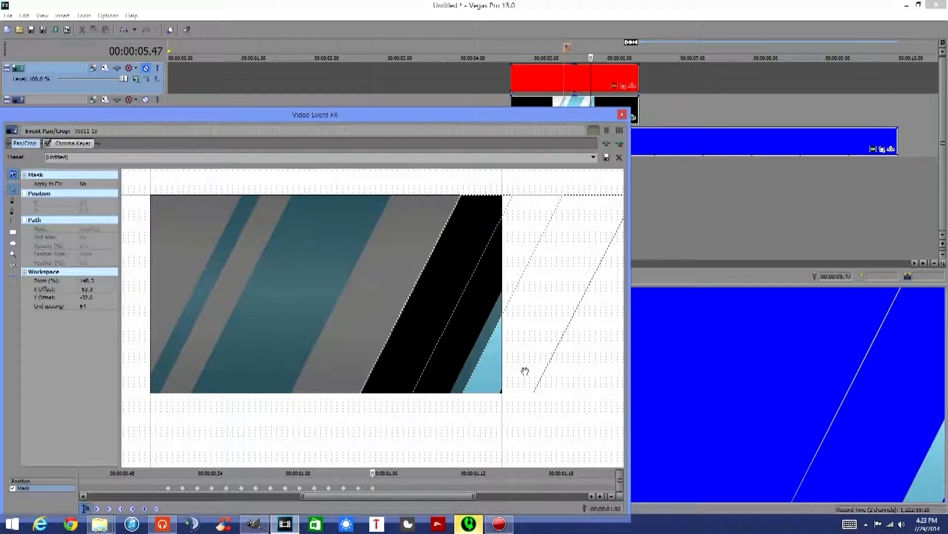
{"action": "left_click", "coordinate": [480, 365]}
{"action": "left_click_drag", "start_coordinate": [514, 379], "coordinate": [522, 381]}
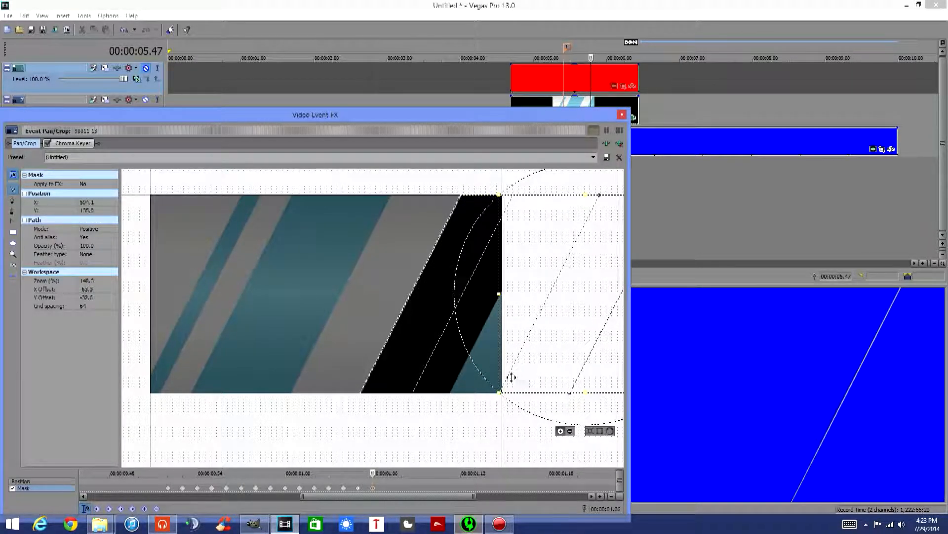
{"action": "left_click", "coordinate": [478, 450]}
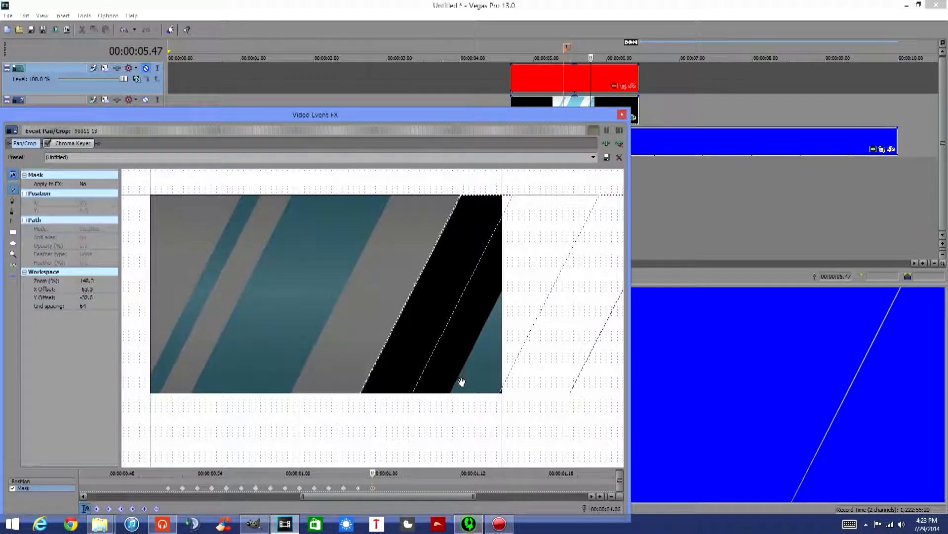
Extend the other mask's right edge to the black stripe's border and move its left edge to about X 357.4
{"action": "left_click", "coordinate": [430, 360]}
{"action": "left_click_drag", "start_coordinate": [411, 393], "coordinate": [449, 395]}
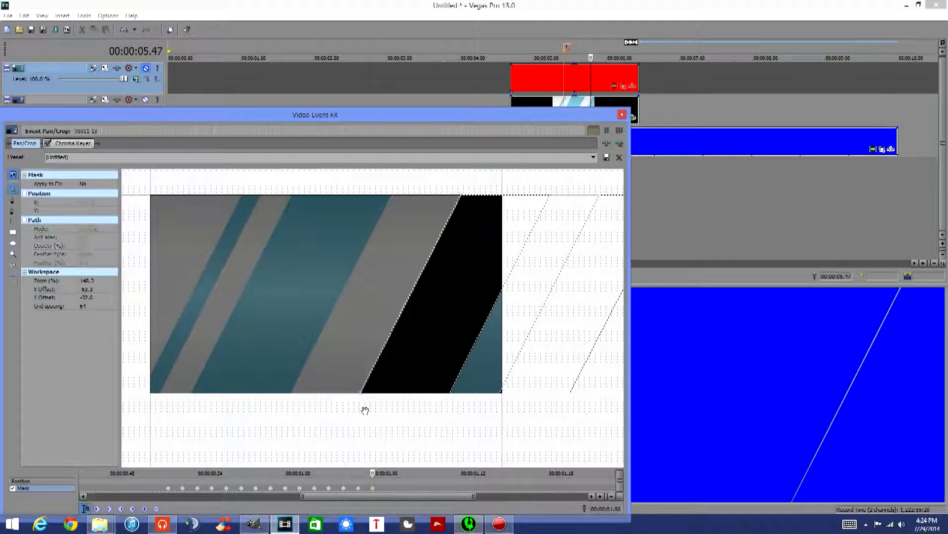
{"action": "left_click", "coordinate": [361, 393]}
{"action": "left_click_drag", "start_coordinate": [360, 393], "coordinate": [364, 394]}
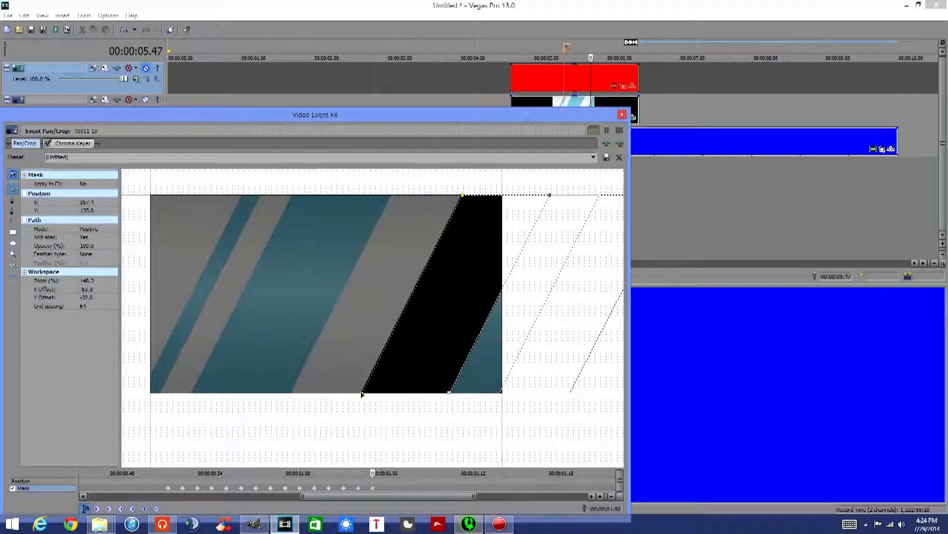
Add a mask keyframe at 00:00:05.48 and, at 00:00:05.49, move the black stripe mask's left edge to about X 367.5
{"action": "left_click", "coordinate": [388, 473]}
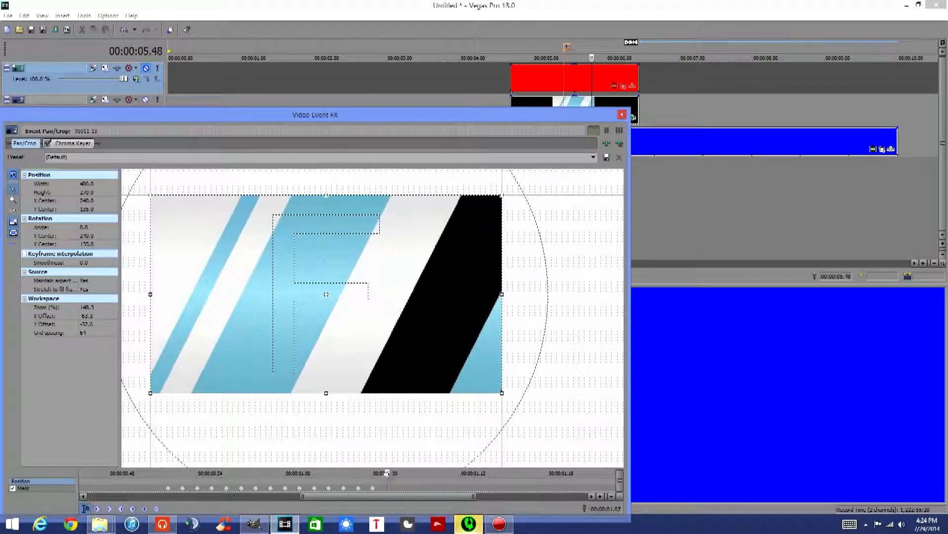
{"action": "left_click", "coordinate": [377, 487]}
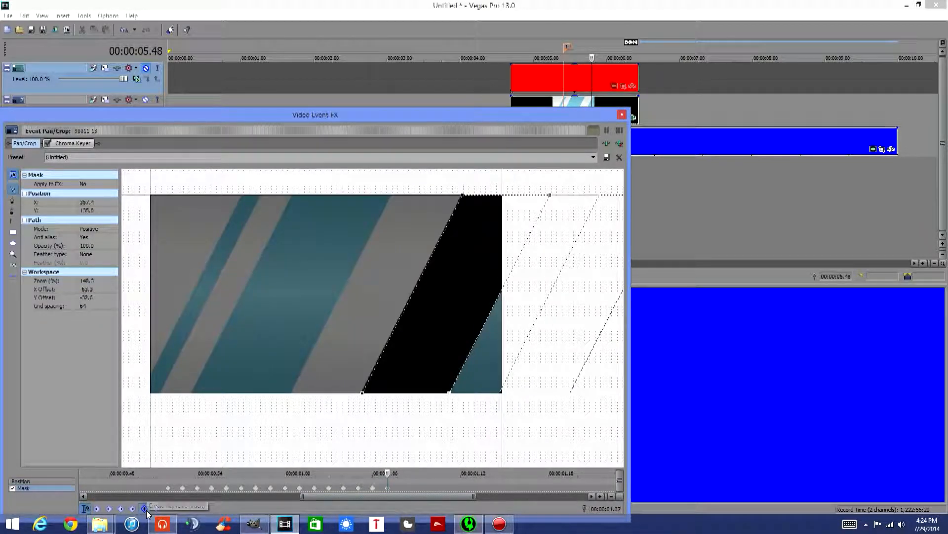
{"action": "left_click_drag", "start_coordinate": [397, 473], "coordinate": [401, 473]}
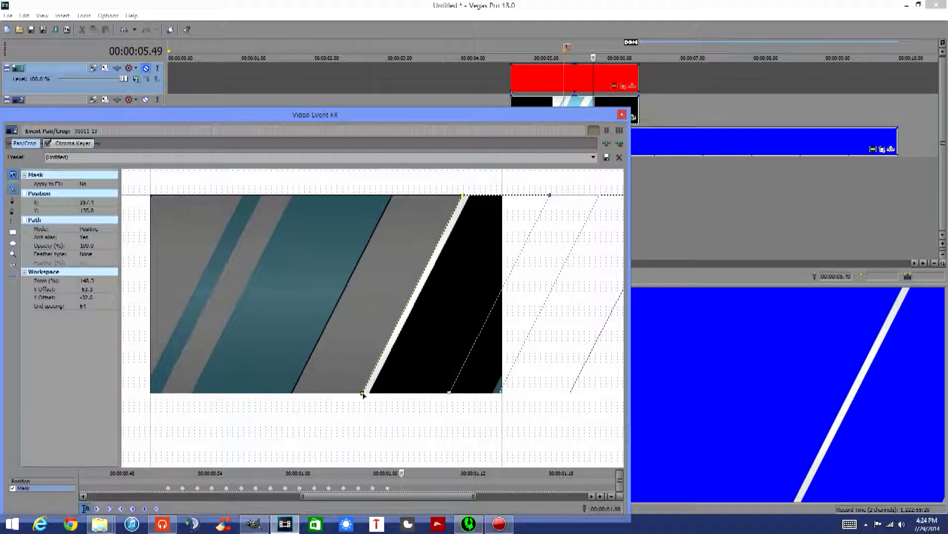
{"action": "left_click_drag", "start_coordinate": [364, 395], "coordinate": [371, 395]}
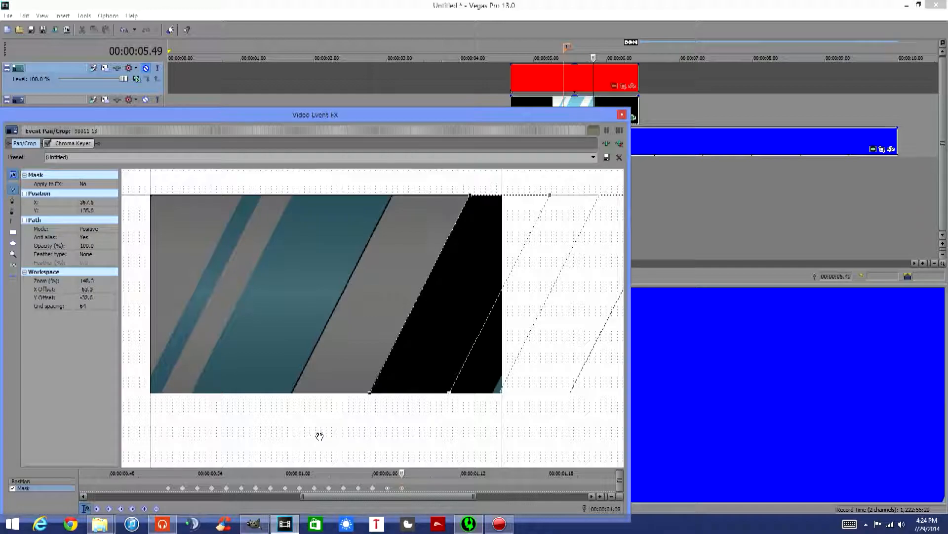
Draw a new narrow mask with the anchor creation tool along the thin black line beside the wide blue stripe, and return to normal editing
{"action": "left_click", "coordinate": [12, 200]}
{"action": "left_click", "coordinate": [390, 195]}
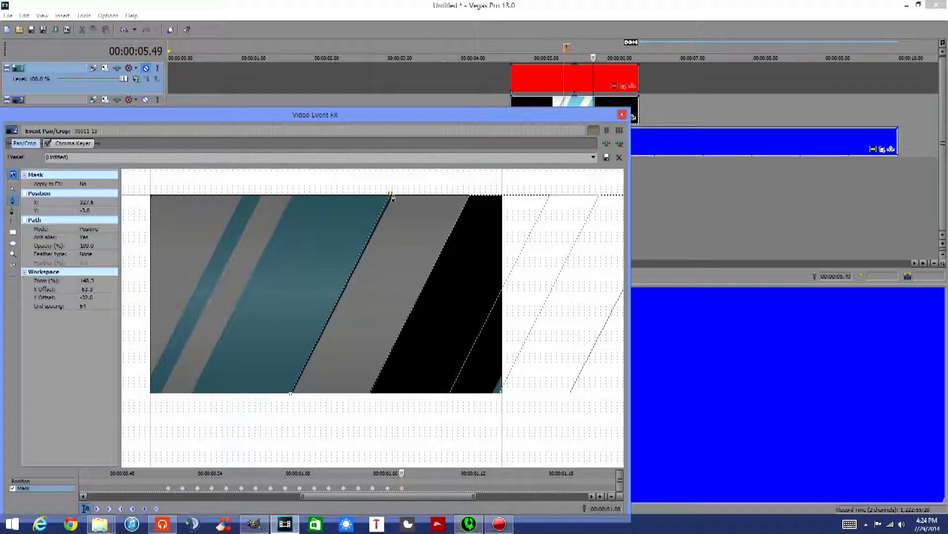
{"action": "left_click", "coordinate": [293, 393]}
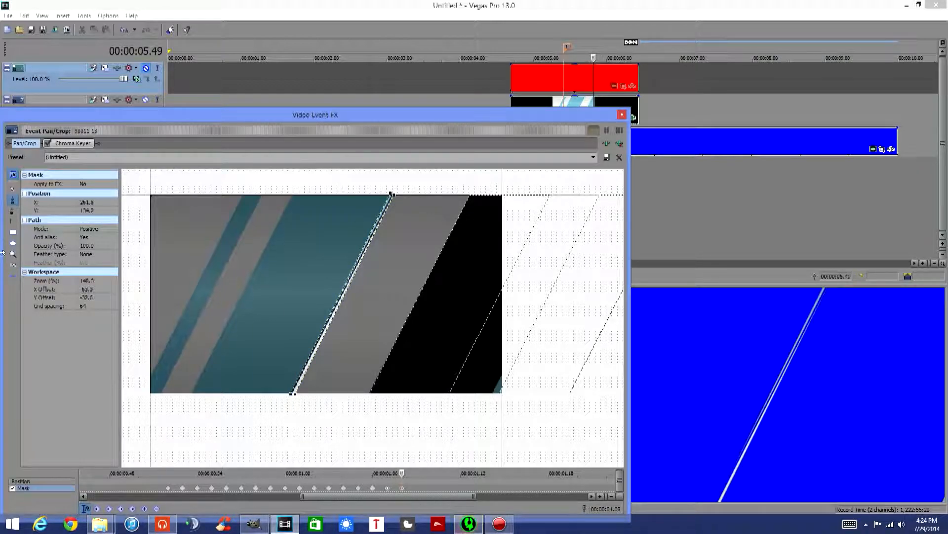
{"action": "left_click", "coordinate": [12, 266]}
{"action": "left_click", "coordinate": [293, 393]}
{"action": "left_click", "coordinate": [11, 189]}
{"action": "left_click", "coordinate": [293, 414]}
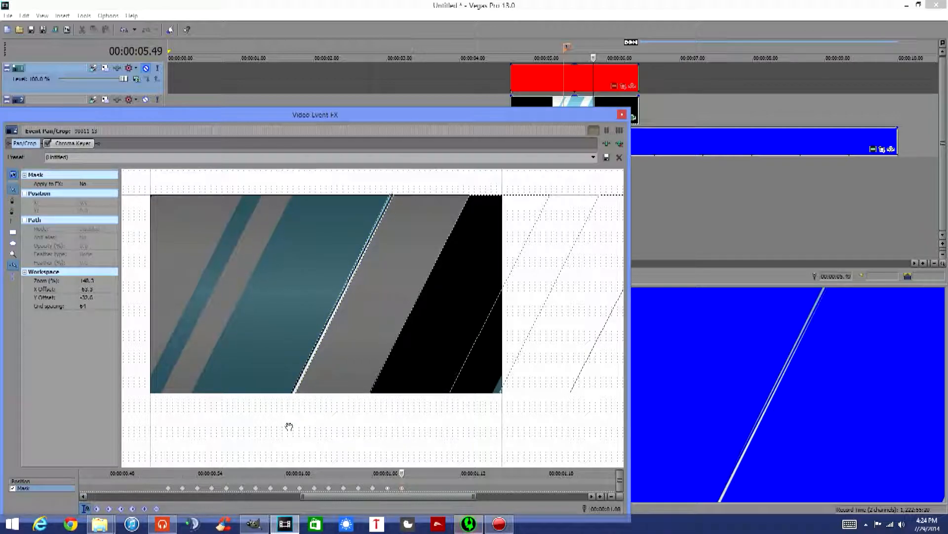
Move the narrow mask's lower anchor to about X 191.4 and its upper anchor to about X 327.6 along the thin black line
{"action": "left_click", "coordinate": [293, 394]}
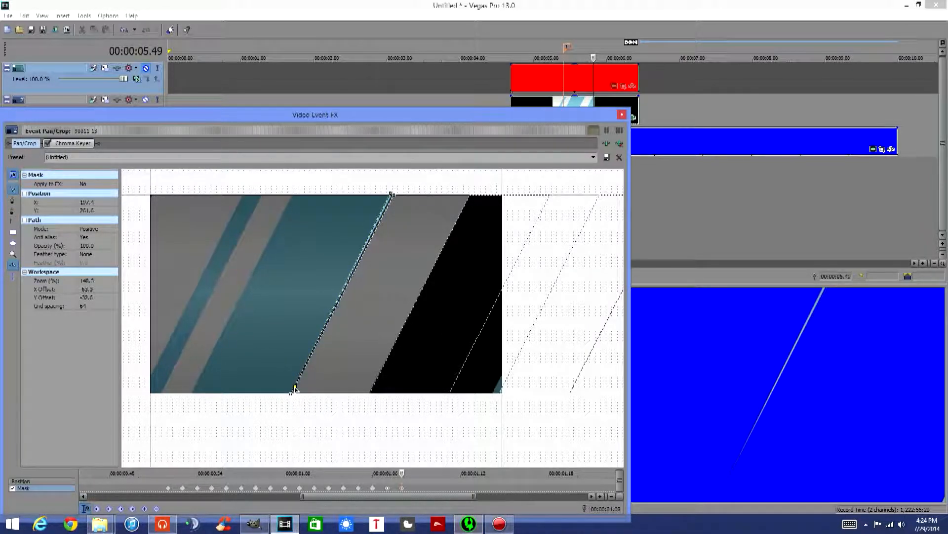
{"action": "left_click_drag", "start_coordinate": [291, 396], "coordinate": [291, 394]}
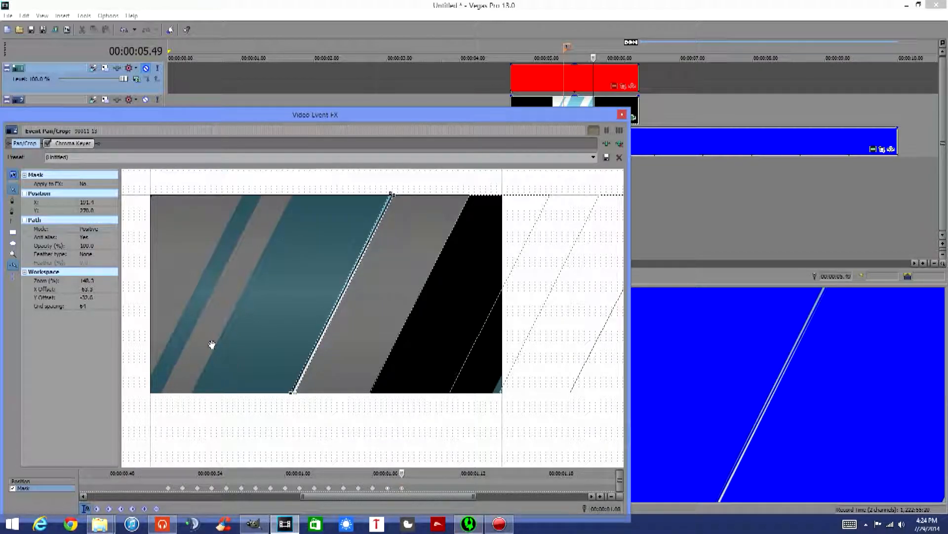
{"action": "left_click_drag", "start_coordinate": [394, 196], "coordinate": [392, 196]}
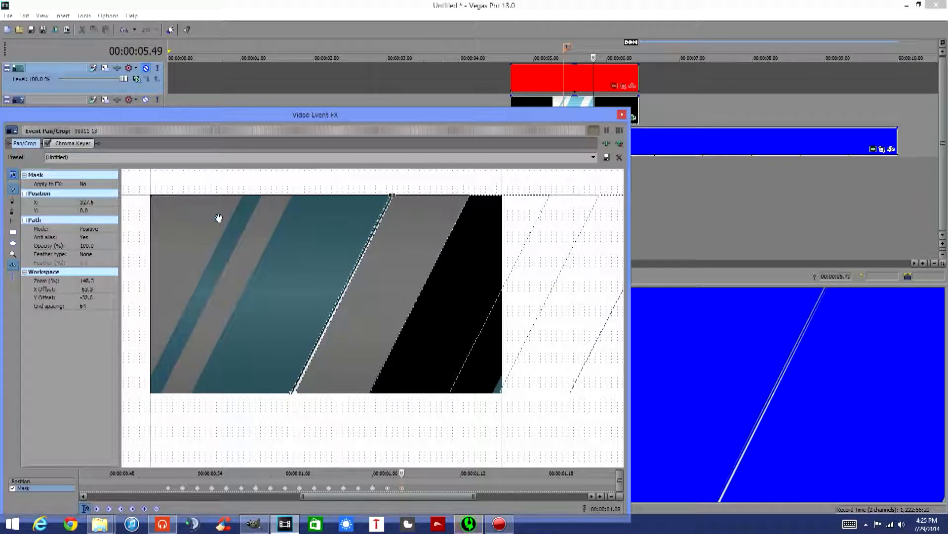
Fine-tune the narrow mask's lower anchors at the frame's lower edge so they enclose only the thin black line
{"action": "scroll", "coordinate": [419, 209], "scroll_direction": "up", "scroll_amount": 3}
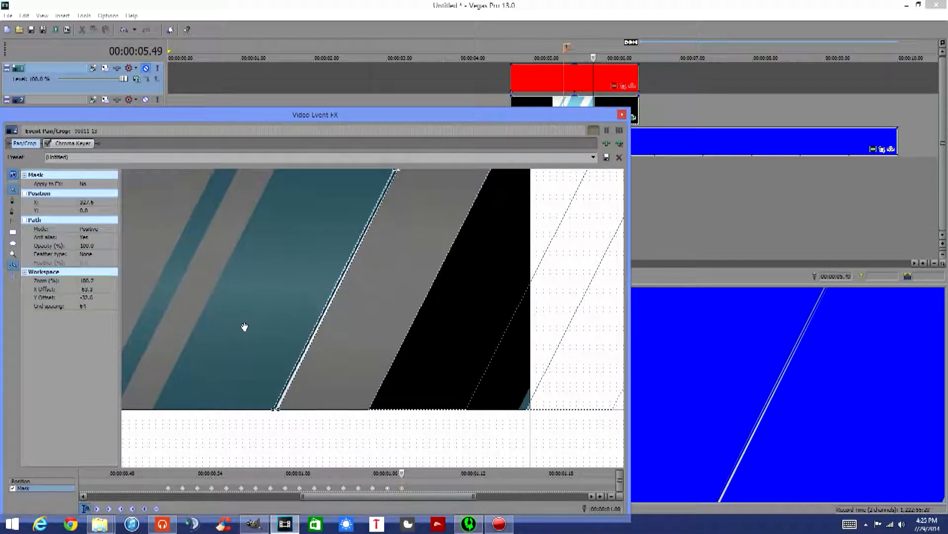
{"action": "left_click_drag", "start_coordinate": [405, 228], "coordinate": [417, 314]}
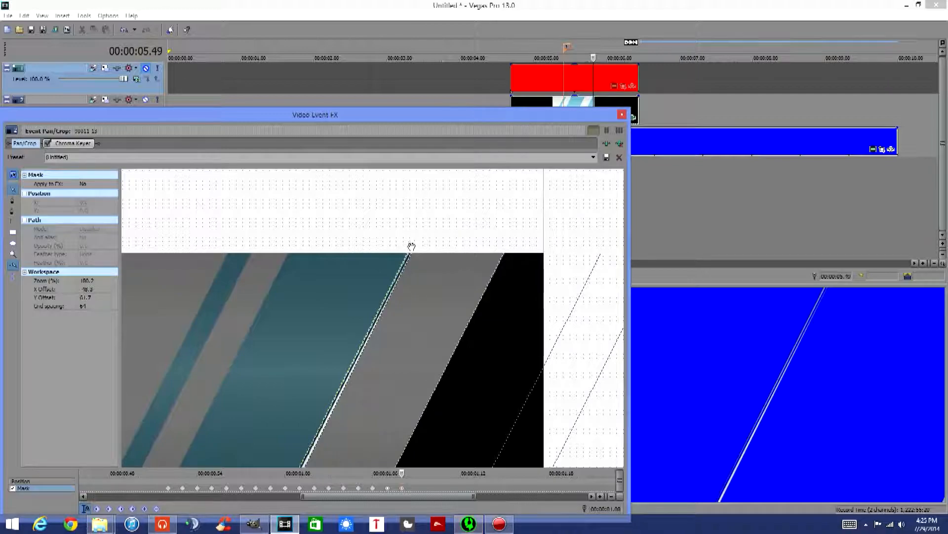
{"action": "left_click_drag", "start_coordinate": [385, 370], "coordinate": [458, 301]}
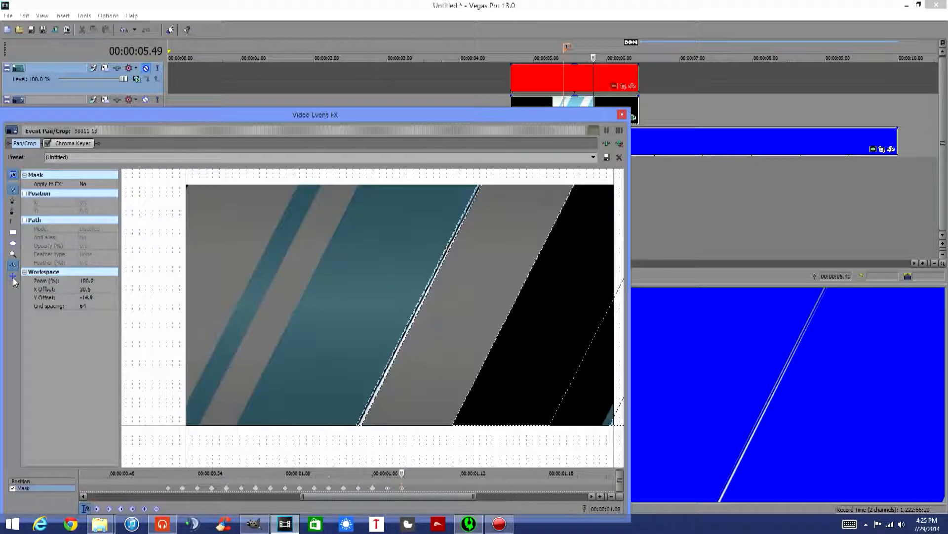
{"action": "left_click", "coordinate": [362, 424]}
{"action": "left_click", "coordinate": [482, 184]}
{"action": "scroll", "coordinate": [367, 417], "scroll_direction": "up", "scroll_amount": 2}
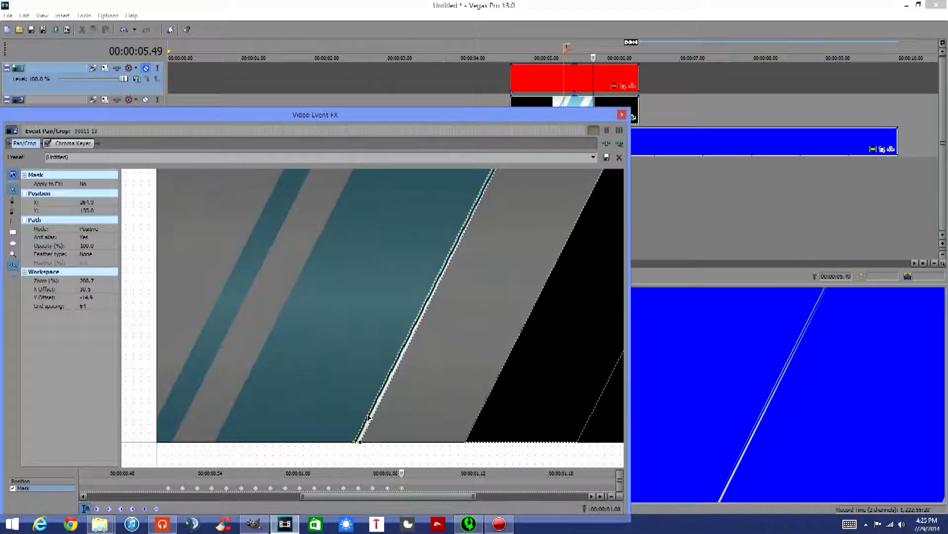
{"action": "left_click_drag", "start_coordinate": [353, 443], "coordinate": [355, 443]}
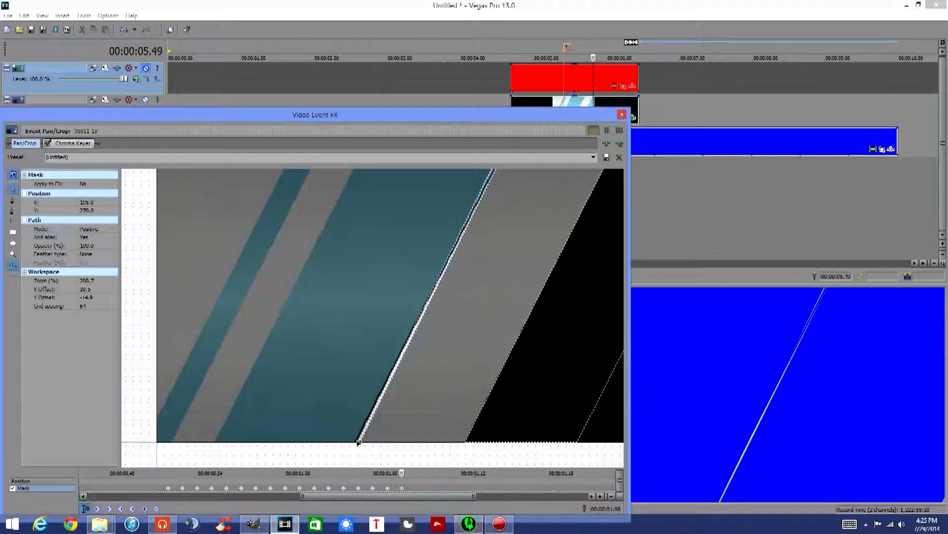
{"action": "left_click_drag", "start_coordinate": [359, 441], "coordinate": [356, 442]}
{"action": "key", "text": "ctrl+z"}
{"action": "left_click_drag", "start_coordinate": [362, 443], "coordinate": [356, 442]}
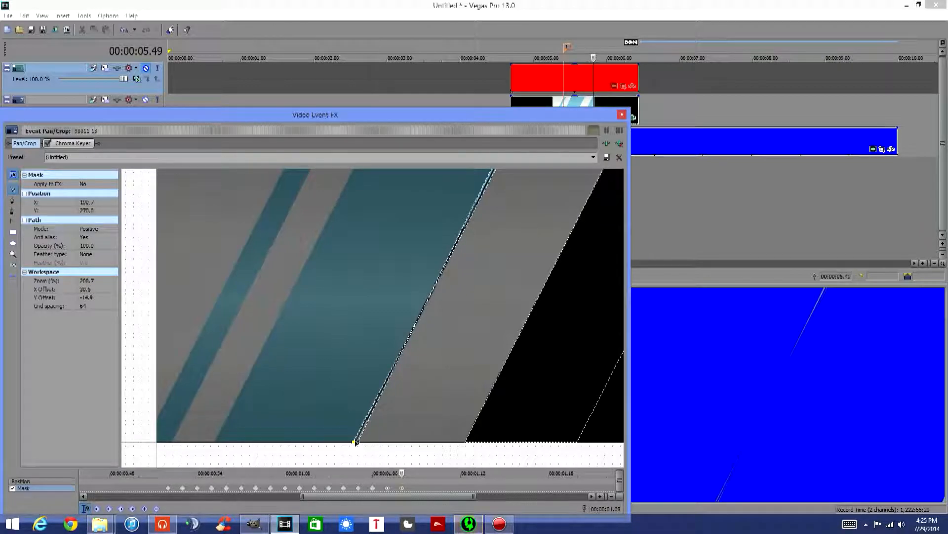
{"action": "mouse_move", "coordinate": [355, 442]}
{"action": "left_mouse_down"}
{"action": "mouse_move", "coordinate": [366, 442]}
{"action": "mouse_move", "coordinate": [341, 441]}
{"action": "mouse_move", "coordinate": [357, 443]}
{"action": "left_mouse_up"}
Adjust the narrow mask's upper anchor to about X 329.5 so it follows the thin black line at the frame's upper edge
{"action": "left_click_drag", "start_coordinate": [485, 279], "coordinate": [377, 438]}
{"action": "left_click", "coordinate": [388, 342]}
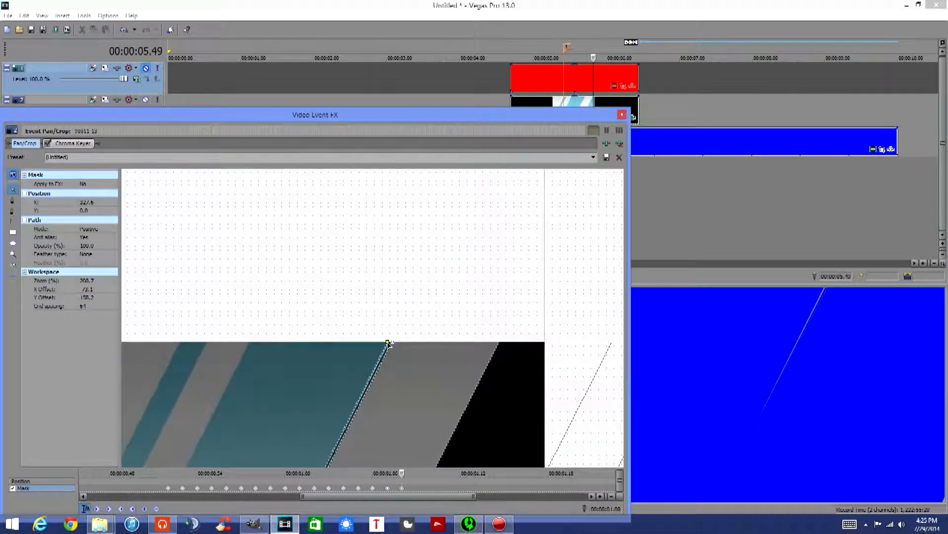
{"action": "left_click_drag", "start_coordinate": [389, 344], "coordinate": [390, 343]}
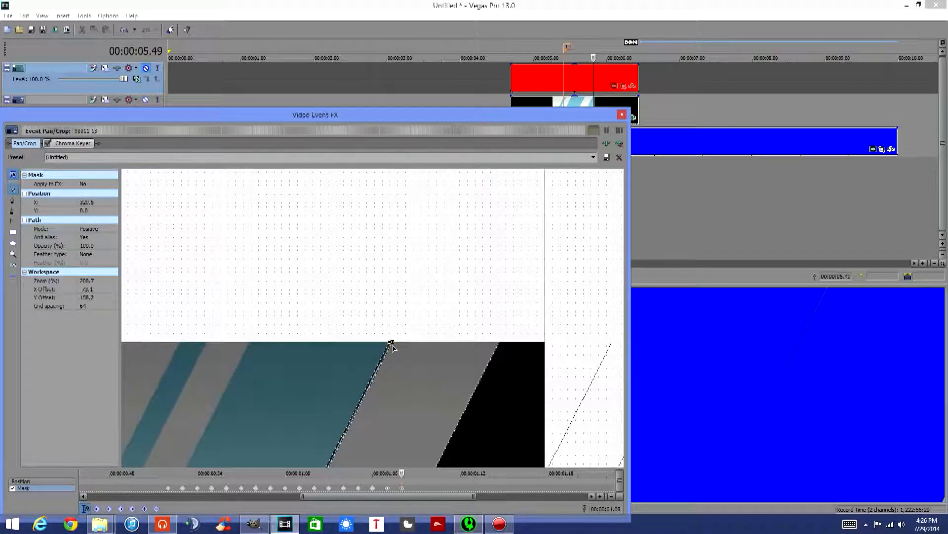
{"action": "left_click_drag", "start_coordinate": [392, 343], "coordinate": [392, 343]}
{"action": "left_click_drag", "start_coordinate": [402, 423], "coordinate": [373, 267]}
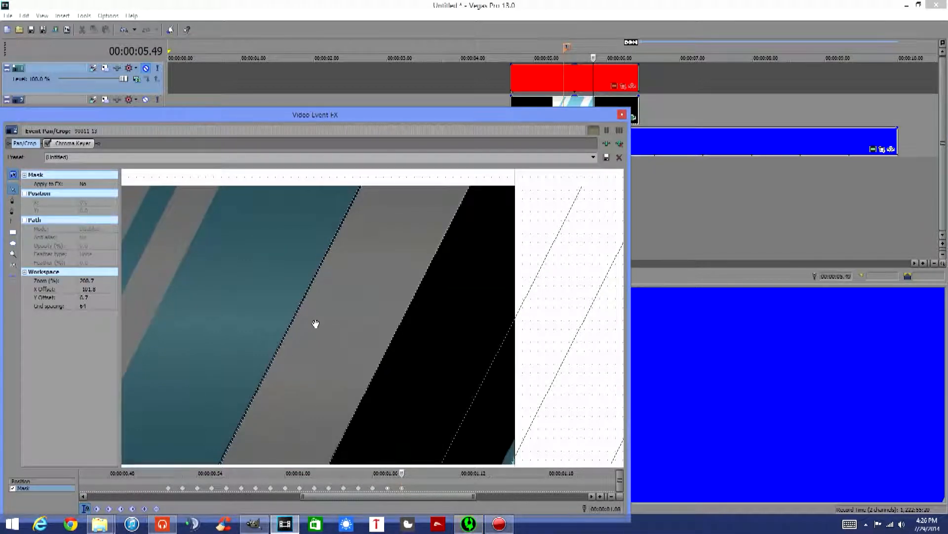
{"action": "scroll", "coordinate": [315, 324], "scroll_direction": "down", "scroll_amount": 5}
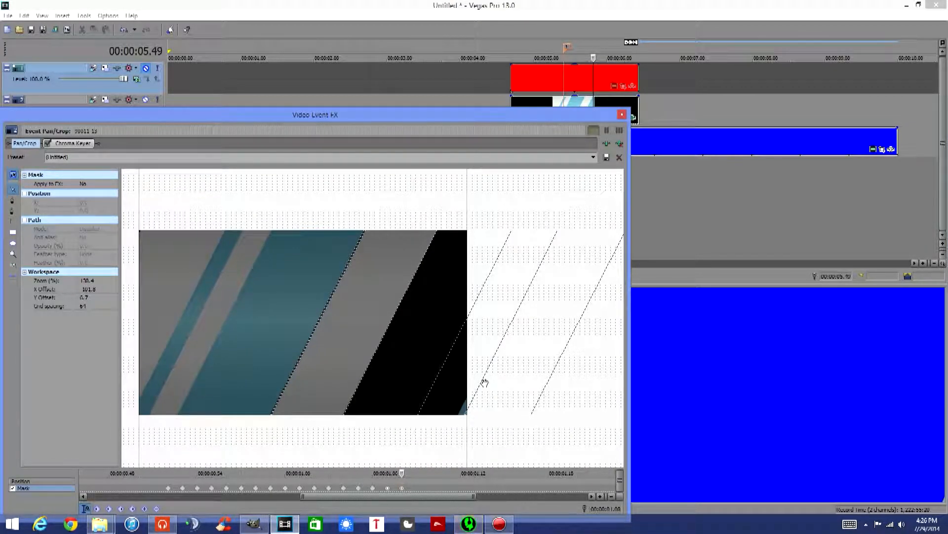
Add a mask keyframe at 00:00:05.50
{"action": "left_click", "coordinate": [404, 302]}
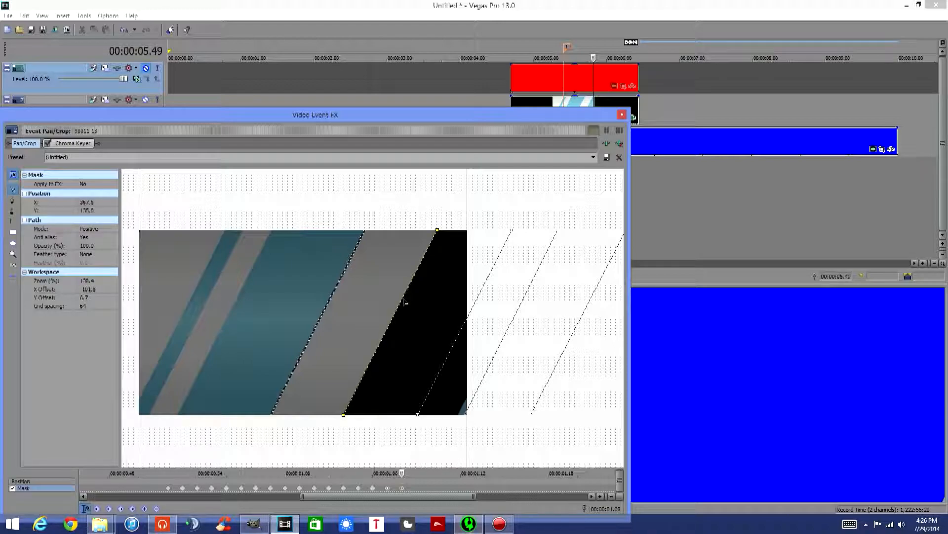
{"action": "left_click", "coordinate": [320, 307]}
{"action": "left_click", "coordinate": [327, 313]}
{"action": "scroll", "coordinate": [327, 313], "scroll_direction": "up", "scroll_amount": 2}
{"action": "scroll", "coordinate": [327, 313], "scroll_direction": "up", "scroll_amount": 1}
{"action": "left_click_drag", "start_coordinate": [315, 307], "coordinate": [307, 326]}
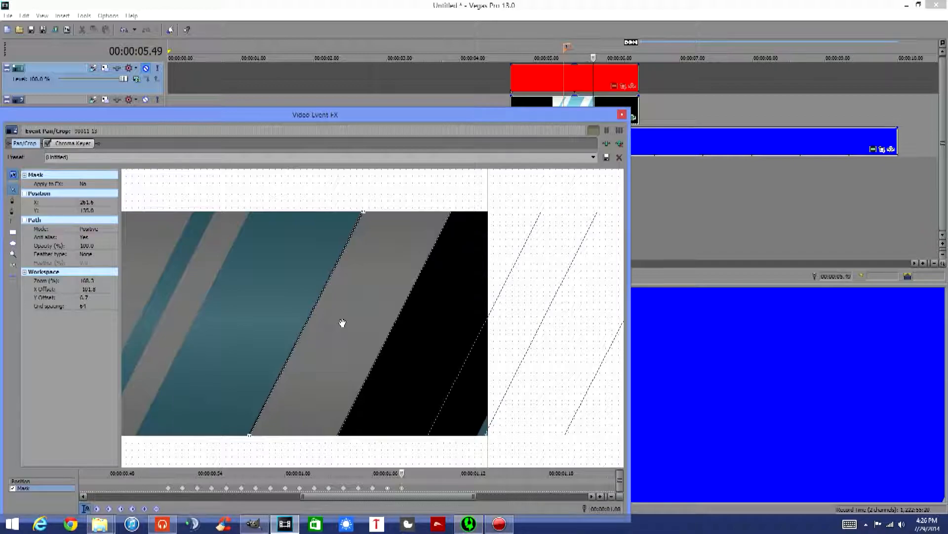
{"action": "left_click", "coordinate": [418, 471]}
{"action": "left_click", "coordinate": [147, 509]}
At 00:00:05.51, shift the whole wide mask further right, out of the frame, to about X 677.8
{"action": "left_click", "coordinate": [433, 473]}
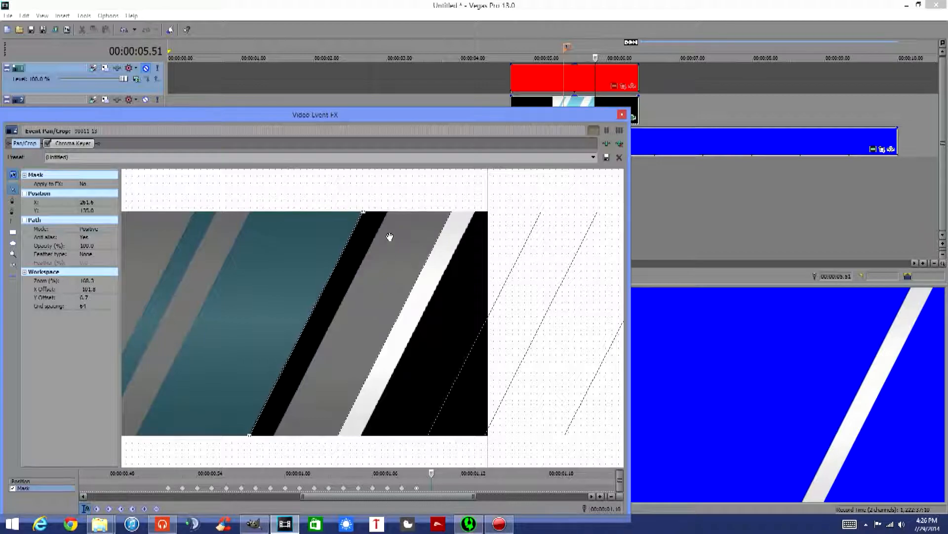
{"action": "left_click_drag", "start_coordinate": [411, 317], "coordinate": [480, 350]}
{"action": "left_click", "coordinate": [525, 360]}
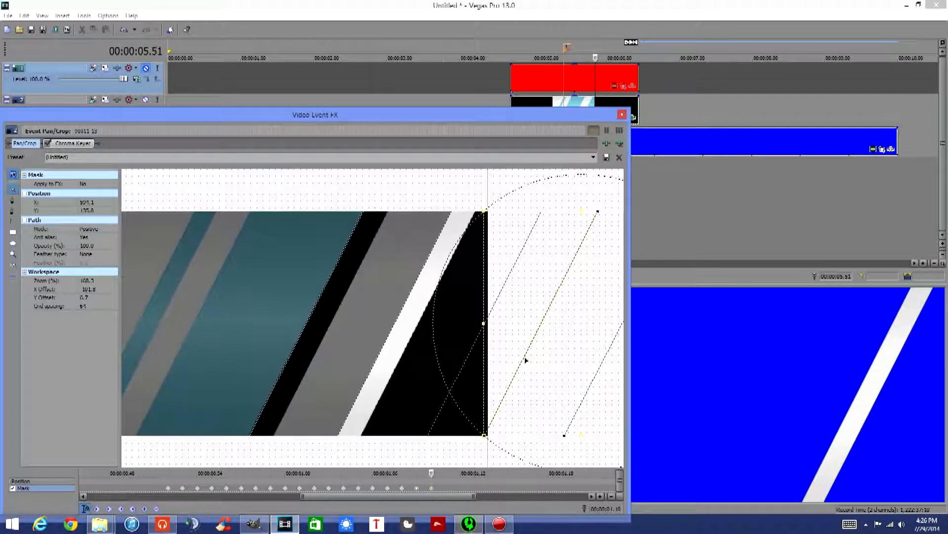
{"action": "scroll", "coordinate": [529, 358], "scroll_direction": "down", "scroll_amount": 2}
{"action": "left_click_drag", "start_coordinate": [516, 357], "coordinate": [523, 350]}
{"action": "key", "text": "Right"}
{"action": "key", "text": "Right"}
{"action": "key", "text": "Right"}
{"action": "key", "text": "Right"}
{"action": "key", "text": "Right"}
{"action": "key", "text": "Right"}
{"action": "key", "text": "Right"}
{"action": "key", "text": "Right"}
{"action": "key", "text": "Right"}
{"action": "key", "text": "Right"}
{"action": "key", "text": "Right"}
{"action": "key", "text": "Right"}
{"action": "key", "text": "Right"}
{"action": "key", "text": "Right"}
{"action": "key", "text": "Right"}
{"action": "key", "text": "Right"}
{"action": "key", "text": "Right"}
{"action": "key", "text": "Right"}
{"action": "key", "text": "Right"}
{"action": "key", "text": "Right"}
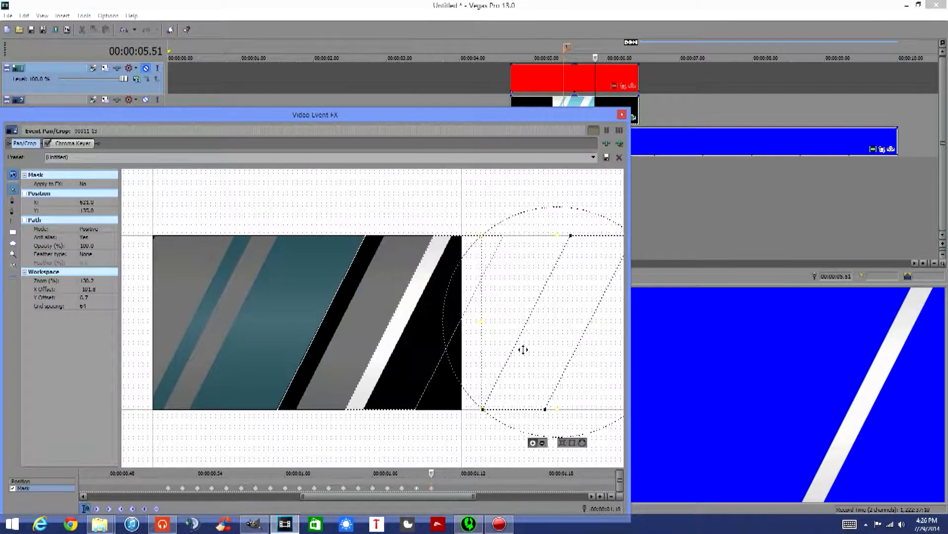
{"action": "key", "text": "Right"}
{"action": "key", "text": "Right"}
{"action": "key", "text": "Right"}
{"action": "key", "text": "Right"}
{"action": "key", "text": "Right"}
{"action": "key", "text": "Right"}
{"action": "key", "text": "Right"}
{"action": "key", "text": "Right"}
{"action": "key", "text": "Right"}
{"action": "key", "text": "Right"}
{"action": "key", "text": "Right"}
{"action": "key", "text": "Right"}
{"action": "key", "text": "Right"}
{"action": "key", "text": "Right"}
{"action": "key", "text": "Right"}
{"action": "key", "text": "Right"}
{"action": "key", "text": "Right"}
{"action": "key", "text": "Right"}
{"action": "key", "text": "Right"}
{"action": "key", "text": "Right"}
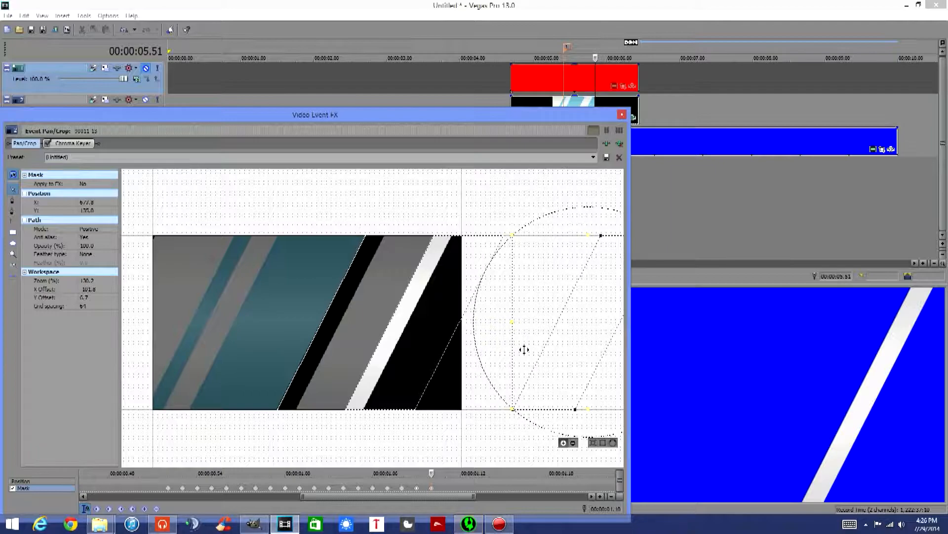
Move the large black stripe mask's left edge past the white stripe to about X 396.7 and extend its right edge beyond the frame
{"action": "left_click", "coordinate": [440, 420]}
{"action": "left_click", "coordinate": [425, 397]}
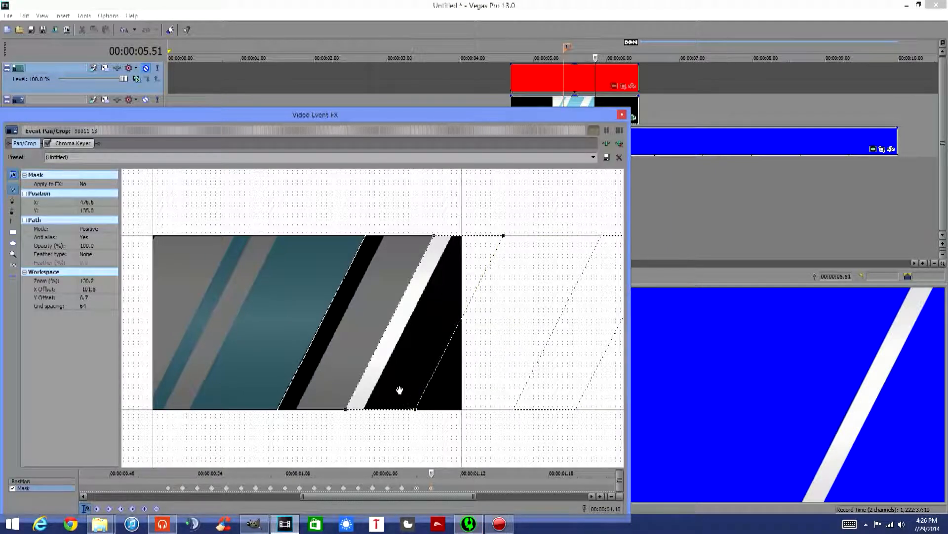
{"action": "left_click", "coordinate": [372, 364]}
{"action": "left_click_drag", "start_coordinate": [372, 363], "coordinate": [402, 363]}
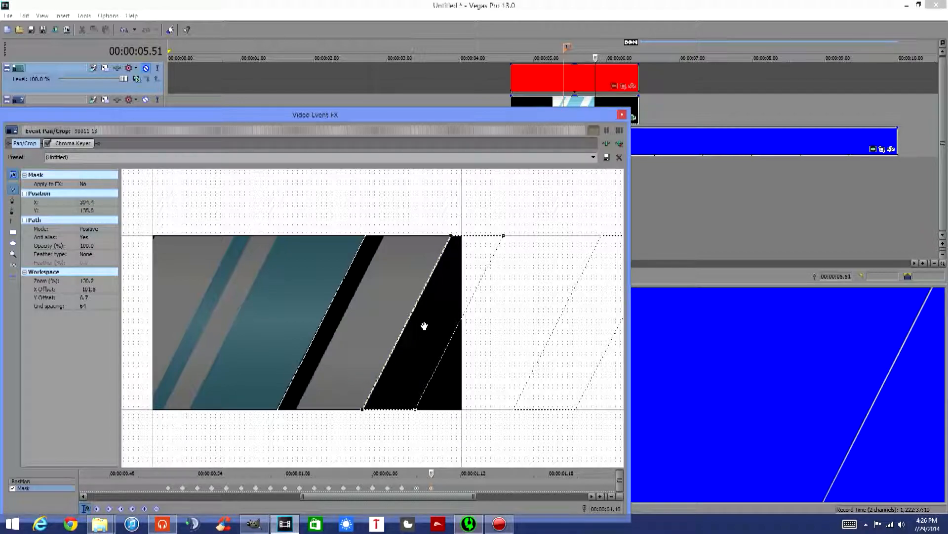
{"action": "key", "text": "Right"}
{"action": "key", "text": "Right"}
{"action": "key", "text": "Right"}
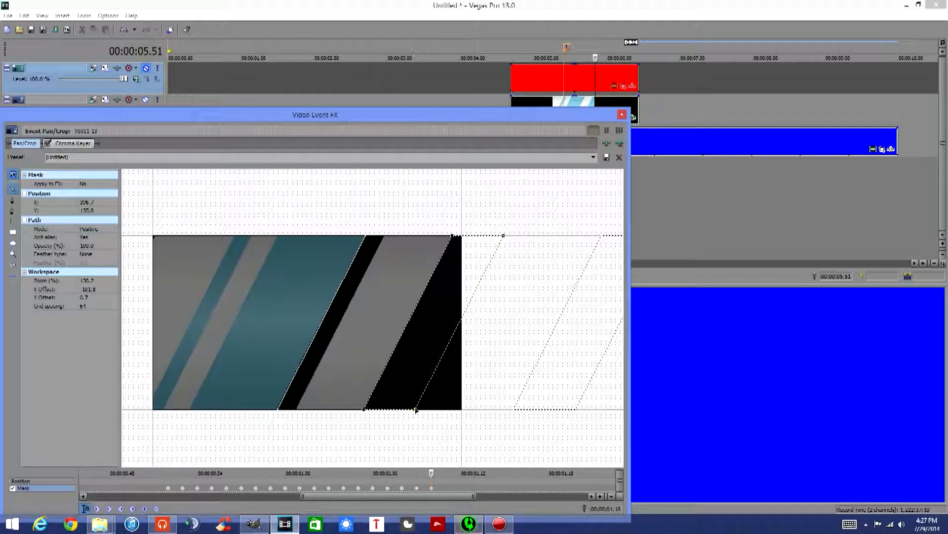
{"action": "left_click_drag", "start_coordinate": [416, 410], "coordinate": [417, 409]}
{"action": "left_click_drag", "start_coordinate": [434, 379], "coordinate": [485, 400]}
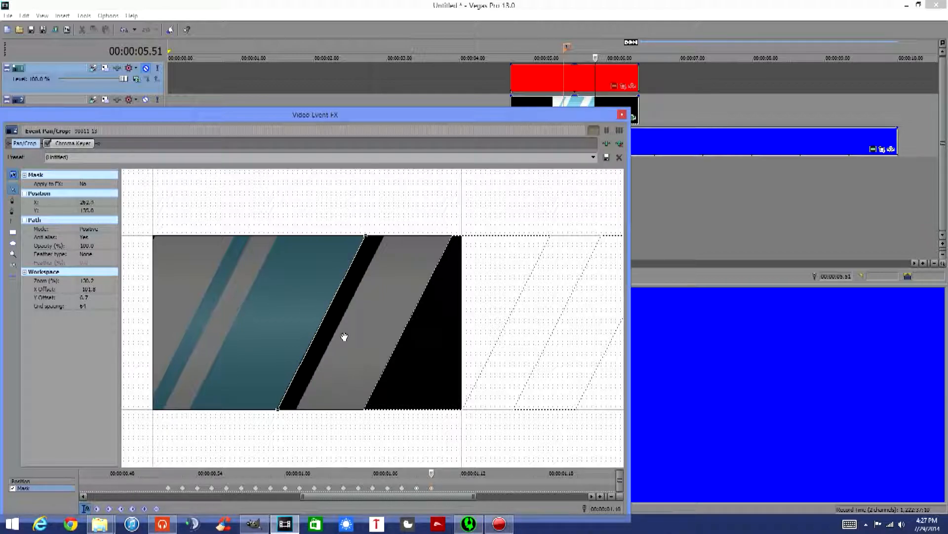
Widen the narrow mask over the black stripe beside the wide blue one, with its right edge at about X 290.8 and left edge at X 261.0
{"action": "key", "text": "Right"}
{"action": "key", "text": "Right"}
{"action": "key", "text": "Right"}
{"action": "key", "text": "Right"}
{"action": "key", "text": "Right"}
{"action": "key", "text": "Right"}
{"action": "key", "text": "Right"}
{"action": "key", "text": "Right"}
{"action": "key", "text": "Right"}
{"action": "key", "text": "Right"}
{"action": "key", "text": "Right"}
{"action": "key", "text": "Right"}
{"action": "key", "text": "Right"}
{"action": "key", "text": "Right"}
{"action": "key", "text": "Right"}
{"action": "key", "text": "Right"}
{"action": "key", "text": "Right"}
{"action": "key", "text": "Right"}
{"action": "key", "text": "Right"}
{"action": "key", "text": "Right"}
{"action": "key", "text": "Right"}
{"action": "key", "text": "Right"}
{"action": "key", "text": "Right"}
{"action": "key", "text": "Right"}
{"action": "key", "text": "Right"}
{"action": "key", "text": "Right"}
{"action": "key", "text": "Right"}
{"action": "key", "text": "Right"}
{"action": "key", "text": "Right"}
{"action": "key", "text": "Right"}
{"action": "key", "text": "Right"}
{"action": "key", "text": "Right"}
{"action": "key", "text": "Right"}
{"action": "key", "text": "Right"}
{"action": "key", "text": "Right"}
{"action": "key", "text": "Right"}
{"action": "key", "text": "Right"}
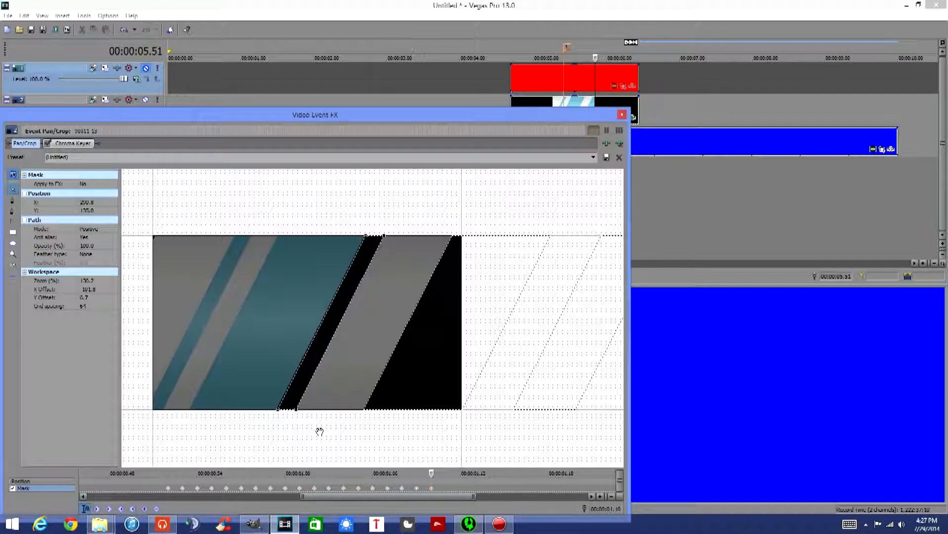
{"action": "left_click", "coordinate": [283, 401]}
{"action": "key", "text": "Left"}
{"action": "key", "text": "Left"}
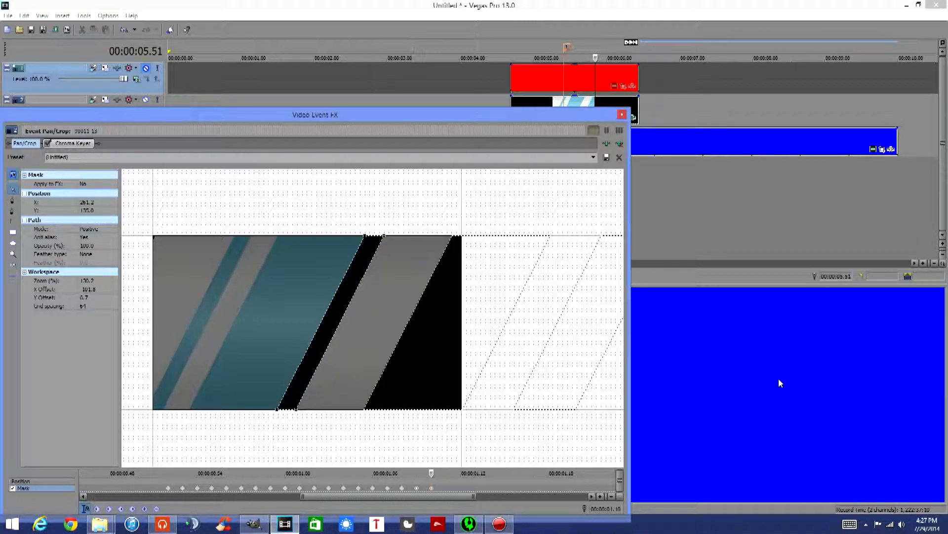
{"action": "key", "text": "Right"}
Add a mask keyframe at 00:00:05.52 and, at 00:00:05.53, move the large black stripe mask's left edge to about X 438.2
{"action": "left_click", "coordinate": [448, 475]}
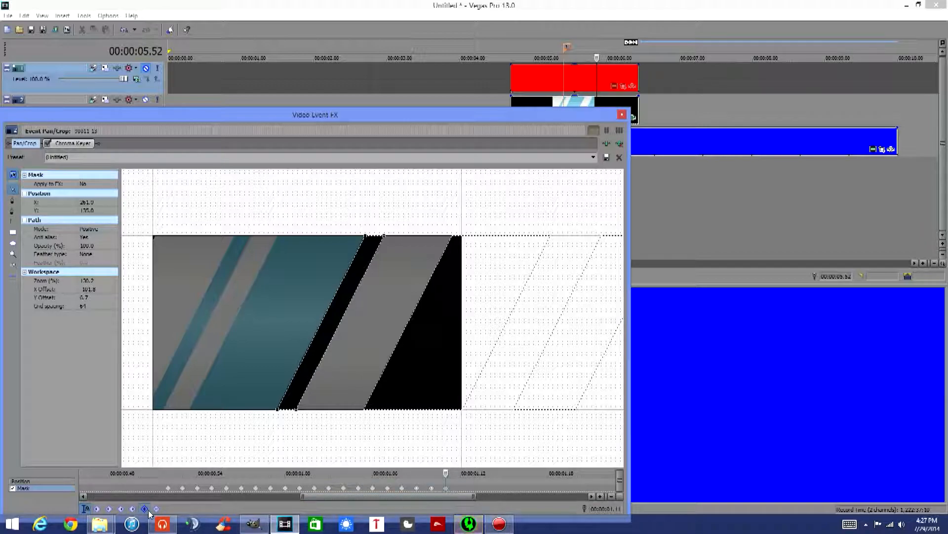
{"action": "left_click", "coordinate": [464, 475]}
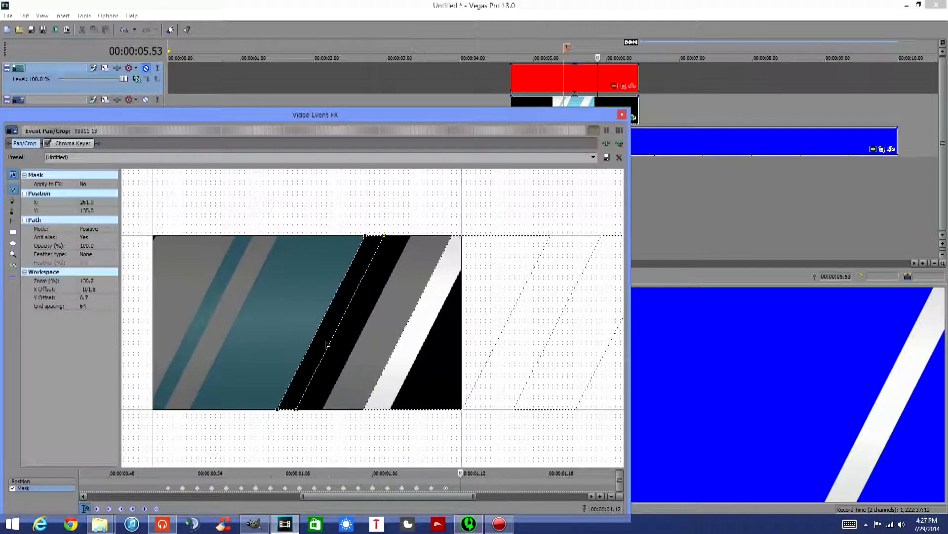
{"action": "left_click", "coordinate": [425, 315]}
{"action": "left_click", "coordinate": [402, 332]}
{"action": "key", "text": "Right"}
{"action": "key", "text": "Right"}
{"action": "key", "text": "Right"}
{"action": "key", "text": "Right"}
{"action": "key", "text": "Right"}
{"action": "key", "text": "Right"}
{"action": "key", "text": "Right"}
{"action": "key", "text": "Right"}
{"action": "key", "text": "Right"}
{"action": "key", "text": "Right"}
{"action": "key", "text": "Right"}
{"action": "key", "text": "Right"}
{"action": "key", "text": "Right"}
{"action": "key", "text": "Right"}
{"action": "key", "text": "Right"}
{"action": "key", "text": "Right"}
{"action": "key", "text": "Right"}
{"action": "key", "text": "Right"}
{"action": "key", "text": "Right"}
{"action": "key", "text": "Right"}
{"action": "key", "text": "Right"}
{"action": "key", "text": "Right"}
{"action": "key", "text": "Right"}
{"action": "key", "text": "Right"}
{"action": "key", "text": "Right"}
{"action": "key", "text": "Right"}
{"action": "key", "text": "Right"}
{"action": "key", "text": "Right"}
{"action": "key", "text": "Right"}
{"action": "key", "text": "Right"}
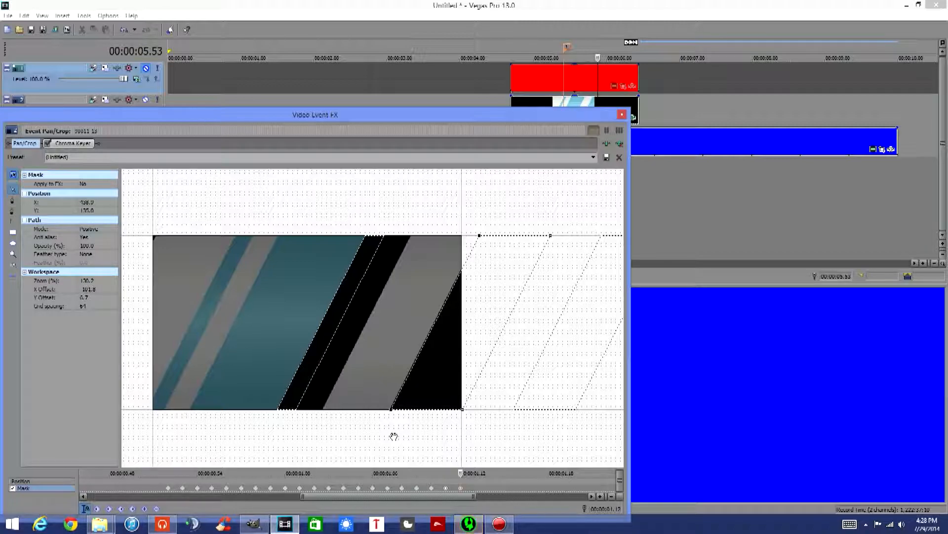
{"action": "key", "text": "Right"}
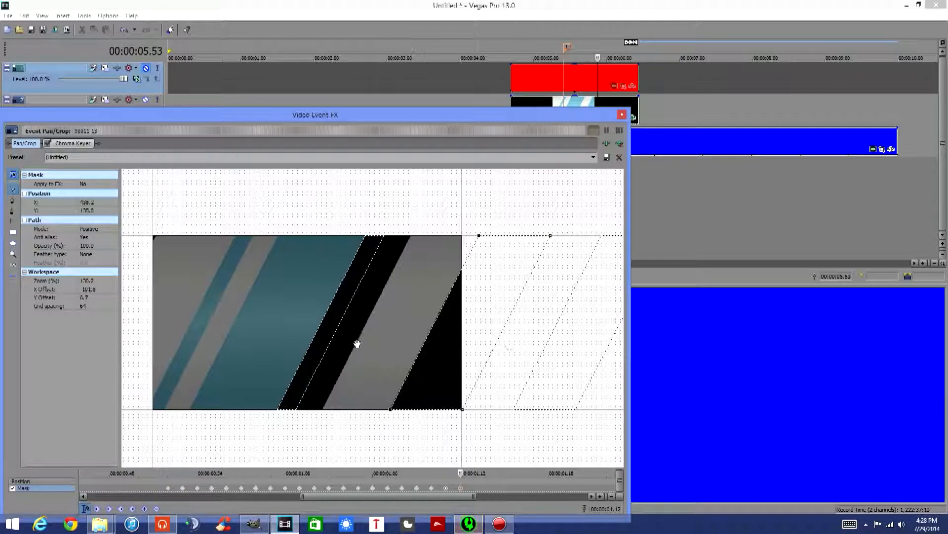
At 00:00:05.53, extend the narrow mask's right edge to the far side of its black stripe, at about X 331.5
{"action": "left_click", "coordinate": [330, 344]}
{"action": "left_click_drag", "start_coordinate": [348, 347], "coordinate": [360, 433]}
{"action": "key", "text": "Right"}
{"action": "key", "text": "Right"}
{"action": "key", "text": "Right"}
{"action": "key", "text": "Right"}
{"action": "key", "text": "Right"}
{"action": "key", "text": "Right"}
{"action": "key", "text": "Right"}
{"action": "key", "text": "Right"}
{"action": "key", "text": "Right"}
{"action": "key", "text": "Right"}
{"action": "key", "text": "Right"}
{"action": "left_click", "coordinate": [324, 322]}
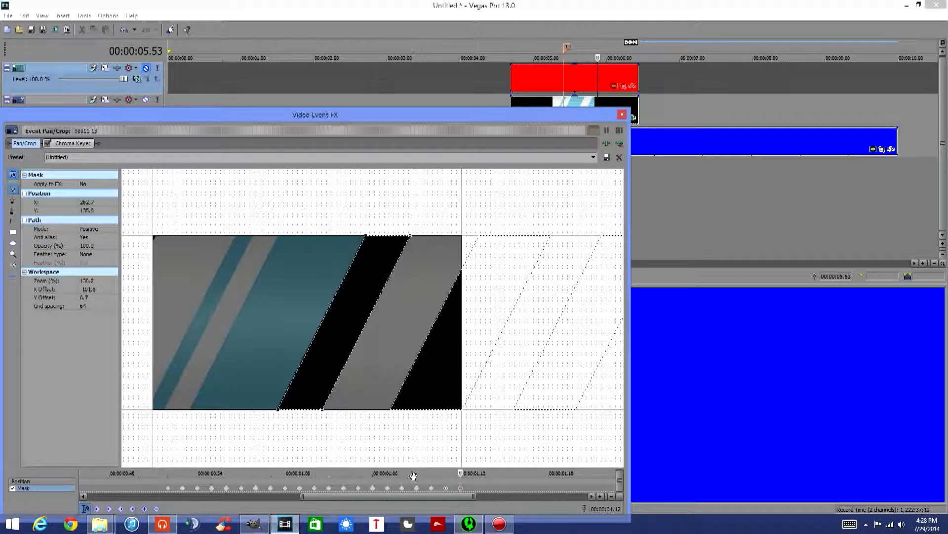
Add a mask keyframe at 00:00:05.54 and, at 00:00:05.55, move the large black stripe mask's left edge past the white stripe to about X 488.8
{"action": "left_click", "coordinate": [481, 474]}
{"action": "left_click", "coordinate": [145, 508]}
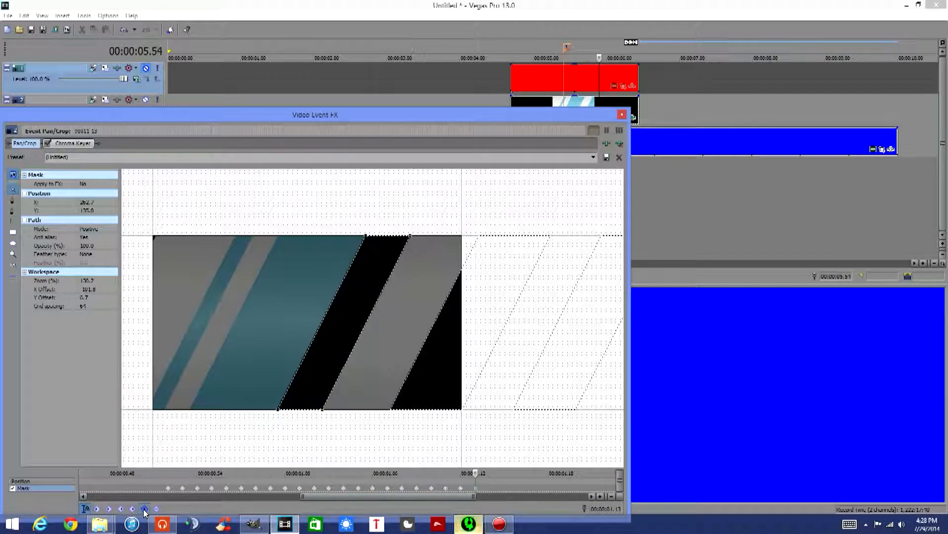
{"action": "left_click", "coordinate": [497, 474]}
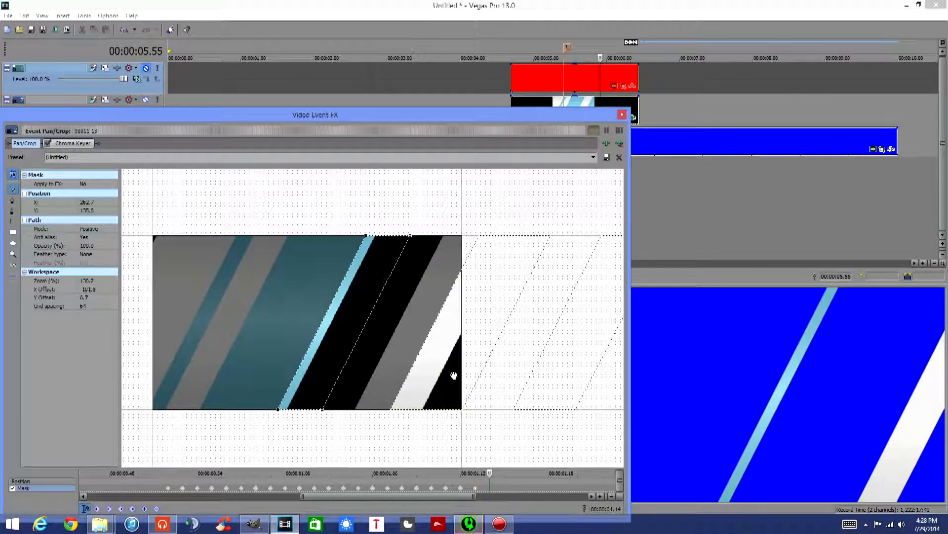
{"action": "left_click_drag", "start_coordinate": [430, 333], "coordinate": [467, 351]}
{"action": "left_click_drag", "start_coordinate": [409, 369], "coordinate": [421, 449]}
{"action": "key", "text": "Right"}
{"action": "key", "text": "Right"}
{"action": "key", "text": "Right"}
{"action": "key", "text": "Right"}
{"action": "key", "text": "Right"}
{"action": "key", "text": "Right"}
{"action": "key", "text": "Right"}
{"action": "key", "text": "Right"}
{"action": "key", "text": "Right"}
{"action": "key", "text": "Right"}
{"action": "key", "text": "Right"}
{"action": "key", "text": "Right"}
{"action": "key", "text": "Right"}
{"action": "key", "text": "Right"}
{"action": "key", "text": "Right"}
{"action": "key", "text": "Right"}
{"action": "key", "text": "Right"}
{"action": "key", "text": "Right"}
{"action": "key", "text": "Right"}
{"action": "key", "text": "Right"}
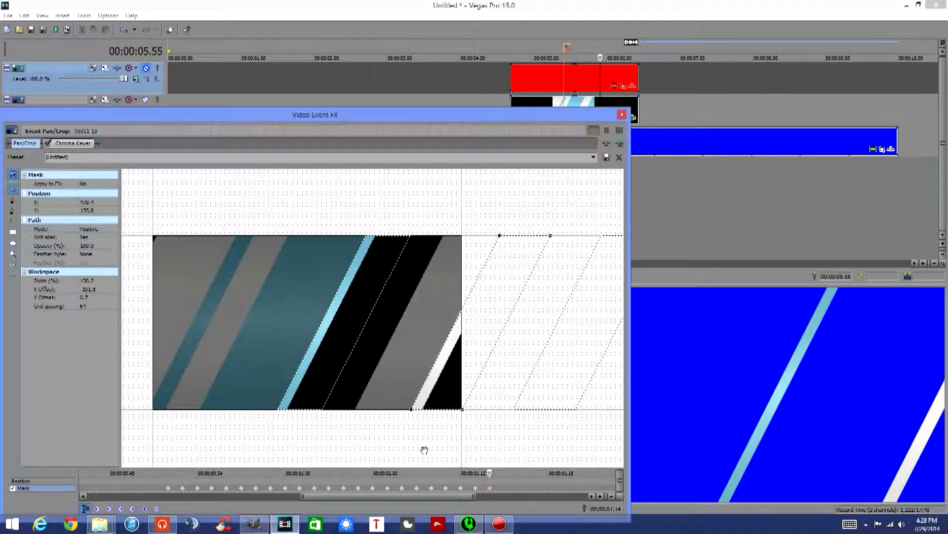
{"action": "key", "text": "Right"}
{"action": "key", "text": "Right"}
{"action": "key", "text": "Right"}
{"action": "key", "text": "Right"}
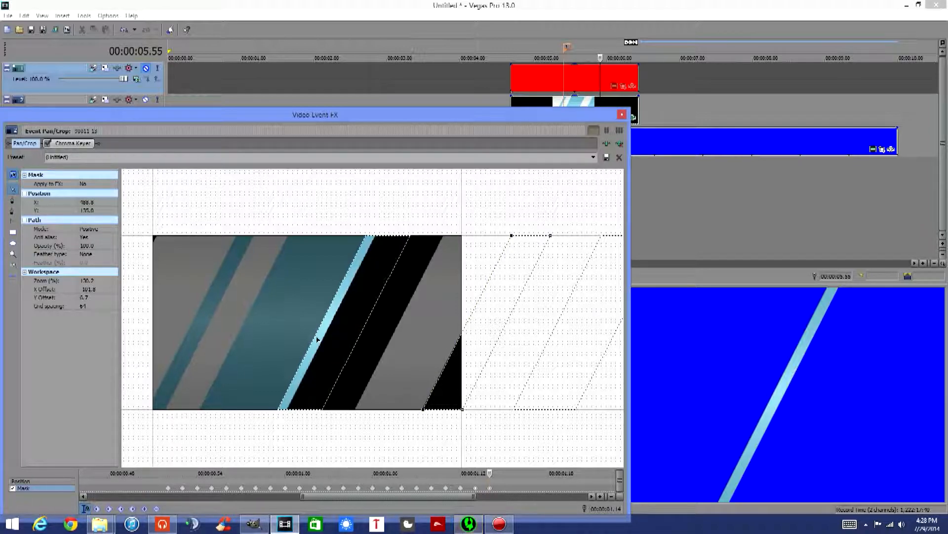
Move the narrow mask's left edge past the light blue strip to the black stripe's border at about X 278.1
{"action": "key", "text": "Right"}
{"action": "key", "text": "Right"}
{"action": "key", "text": "Right"}
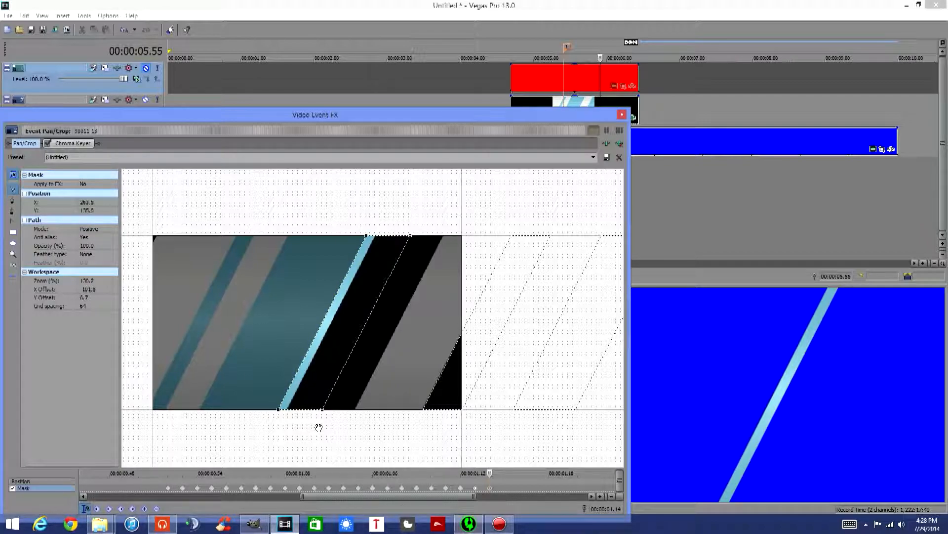
{"action": "key", "text": "Right"}
{"action": "key", "text": "Right"}
{"action": "key", "text": "Right"}
{"action": "key", "text": "Right"}
{"action": "key", "text": "Right"}
{"action": "key", "text": "Right"}
{"action": "key", "text": "Right"}
{"action": "key", "text": "Right"}
{"action": "key", "text": "Right"}
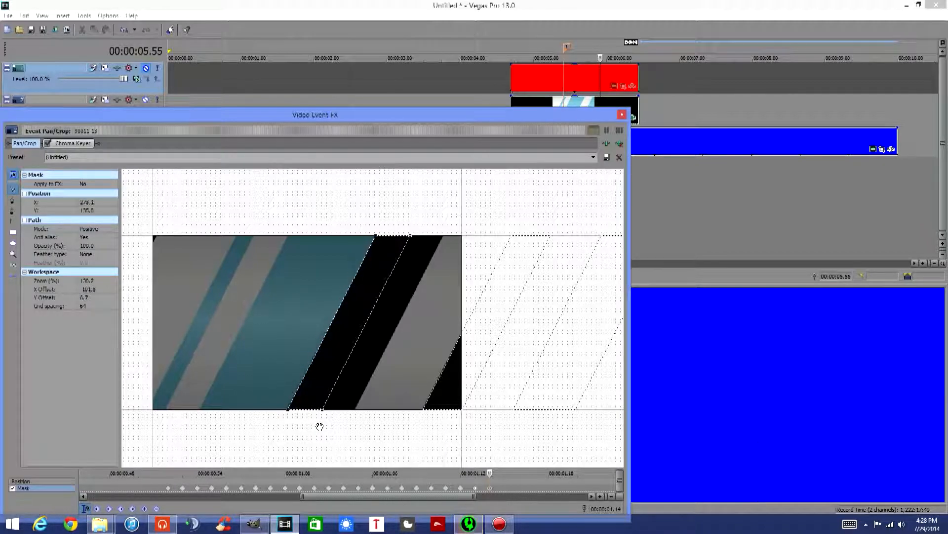
At 00:00:05.55, extend the narrow mask's right edge to the far side of its black stripe, at about X 382.2
{"action": "left_click", "coordinate": [361, 334]}
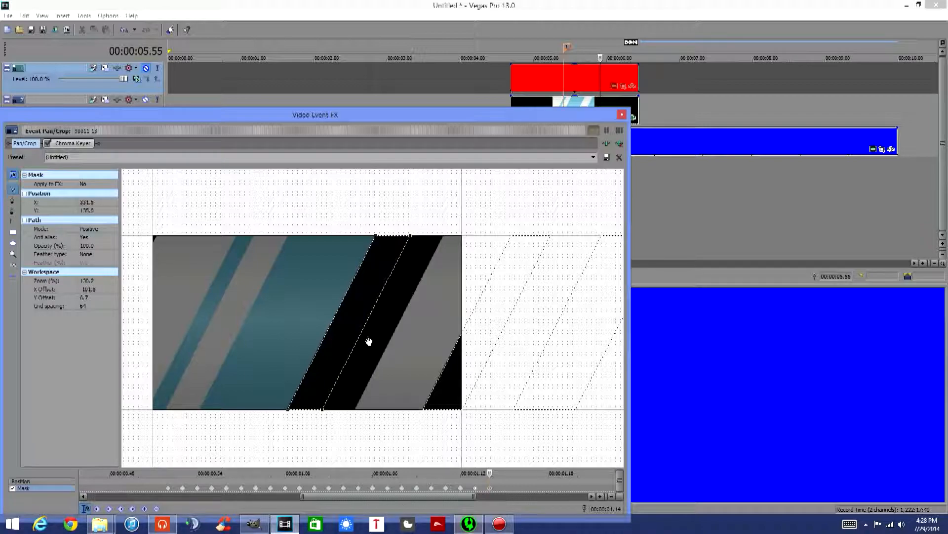
{"action": "key", "text": "Right"}
{"action": "key", "text": "Right"}
{"action": "key", "text": "Right"}
{"action": "key", "text": "Right"}
{"action": "key", "text": "Right"}
{"action": "key", "text": "Right"}
{"action": "key", "text": "Right"}
{"action": "key", "text": "Right"}
{"action": "key", "text": "Right"}
{"action": "key", "text": "Right"}
{"action": "key", "text": "Right"}
{"action": "key", "text": "Right"}
{"action": "key", "text": "Right"}
{"action": "key", "text": "Right"}
{"action": "key", "text": "Right"}
{"action": "key", "text": "Right"}
{"action": "key", "text": "Right"}
{"action": "key", "text": "Right"}
{"action": "key", "text": "Right"}
{"action": "key", "text": "Right"}
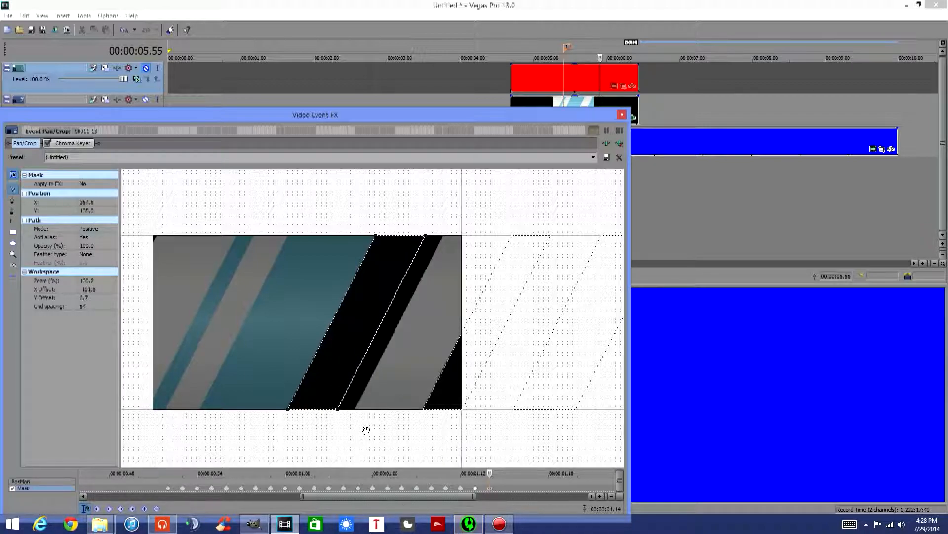
{"action": "key", "text": "Right"}
{"action": "key", "text": "Right"}
{"action": "key", "text": "Right"}
{"action": "key", "text": "Right"}
{"action": "key", "text": "Right"}
{"action": "key", "text": "Right"}
{"action": "key", "text": "Right"}
{"action": "key", "text": "Right"}
{"action": "key", "text": "Right"}
{"action": "key", "text": "Right"}
{"action": "key", "text": "Right"}
{"action": "key", "text": "Right"}
{"action": "key", "text": "Right"}
{"action": "key", "text": "Right"}
{"action": "key", "text": "Right"}
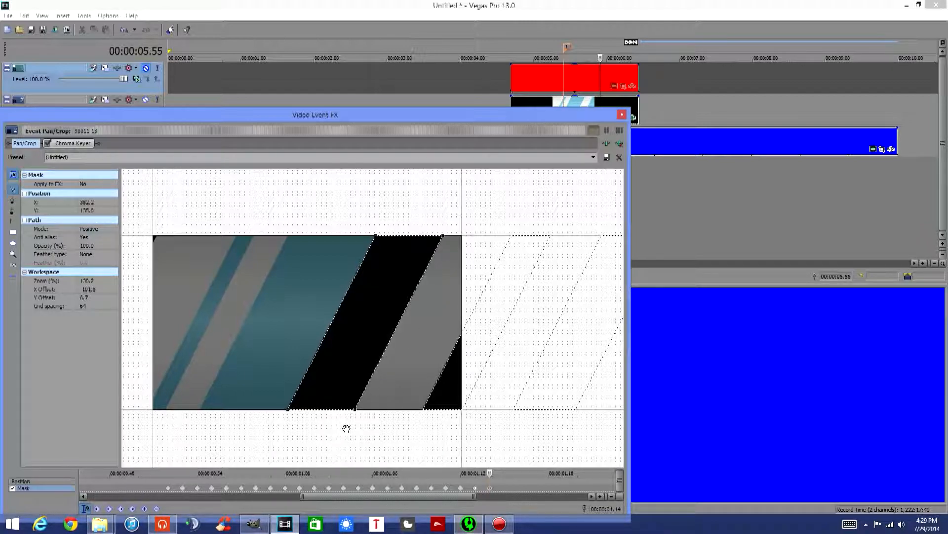
Add a mask keyframe at 00:00:05.56 and, at 00:00:05.57, move the narrow mask's left edge past the light blue strip to about X 318.0
{"action": "left_click", "coordinate": [511, 470]}
{"action": "left_click", "coordinate": [144, 509]}
{"action": "left_click", "coordinate": [520, 475]}
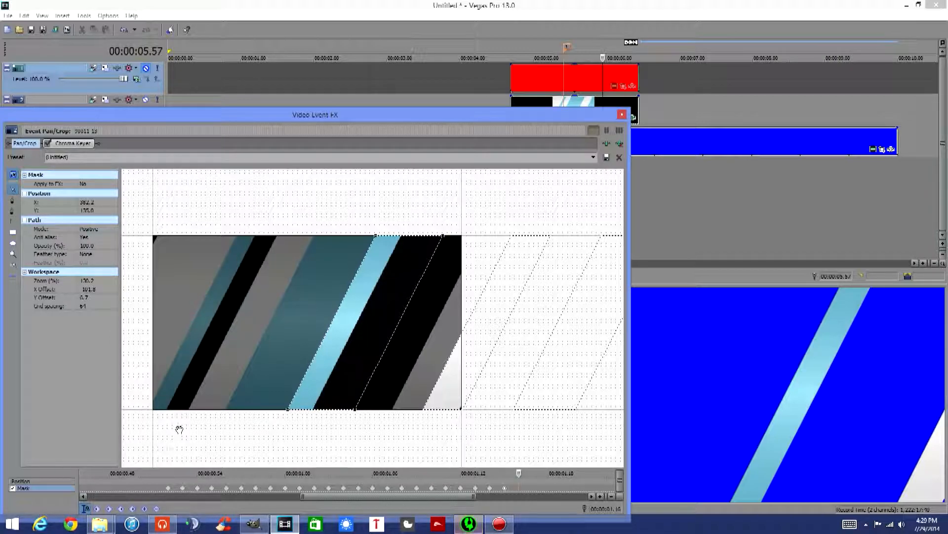
{"action": "left_click", "coordinate": [322, 344]}
{"action": "left_click_drag", "start_coordinate": [319, 349], "coordinate": [361, 385]}
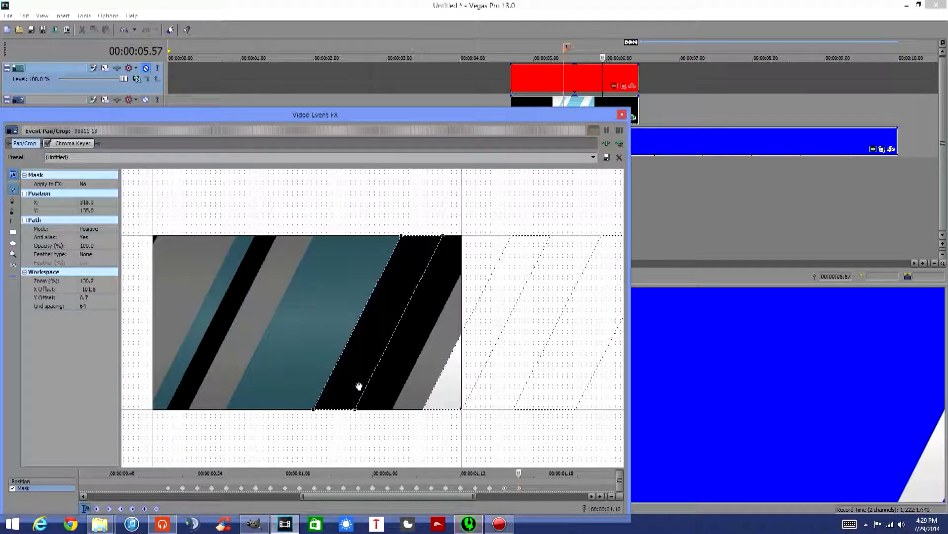
Shift the right edge of the wide black stripe's mask rightward until it meets the grey stripe
{"action": "left_click", "coordinate": [387, 345]}
{"action": "key", "text": "Right"}
{"action": "key", "text": "Right"}
{"action": "key", "text": "Right"}
{"action": "key", "text": "Right"}
{"action": "key", "text": "Right"}
{"action": "key", "text": "Right"}
{"action": "key", "text": "Right"}
{"action": "key", "text": "Right"}
{"action": "key", "text": "Right"}
{"action": "key", "text": "Right"}
{"action": "key", "text": "Right"}
{"action": "key", "text": "Right"}
{"action": "key", "text": "Right"}
{"action": "key", "text": "Right"}
{"action": "key", "text": "Right"}
{"action": "key", "text": "Right"}
{"action": "key", "text": "Right"}
{"action": "key", "text": "Right"}
{"action": "key", "text": "Right"}
{"action": "key", "text": "Right"}
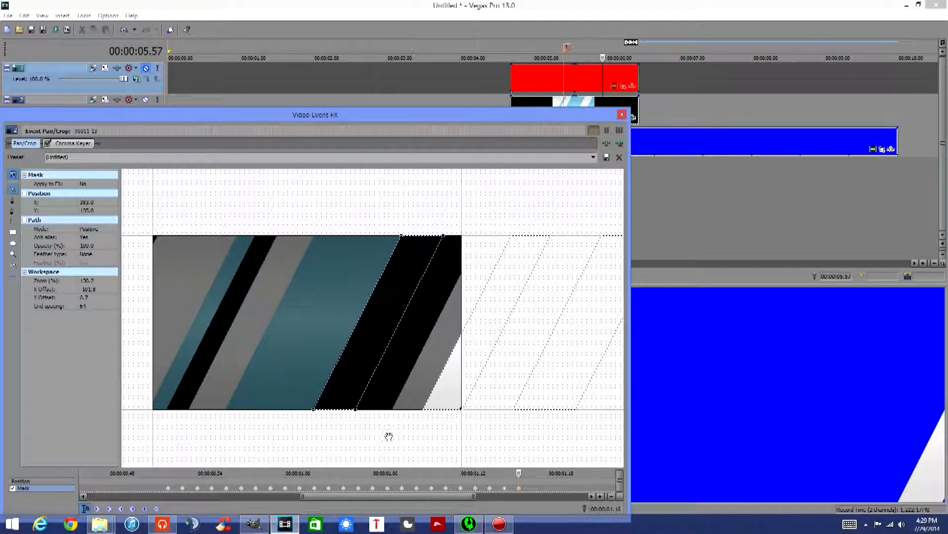
{"action": "key", "text": "Right"}
{"action": "key", "text": "Right"}
{"action": "key", "text": "Right"}
{"action": "key", "text": "Right"}
{"action": "key", "text": "Right"}
{"action": "key", "text": "Right"}
{"action": "key", "text": "Right"}
{"action": "key", "text": "Right"}
{"action": "key", "text": "Right"}
{"action": "key", "text": "Right"}
{"action": "key", "text": "Right"}
{"action": "key", "text": "Right"}
{"action": "key", "text": "Right"}
{"action": "key", "text": "Right"}
{"action": "key", "text": "Right"}
{"action": "key", "text": "Right"}
{"action": "key", "text": "Right"}
{"action": "key", "text": "Right"}
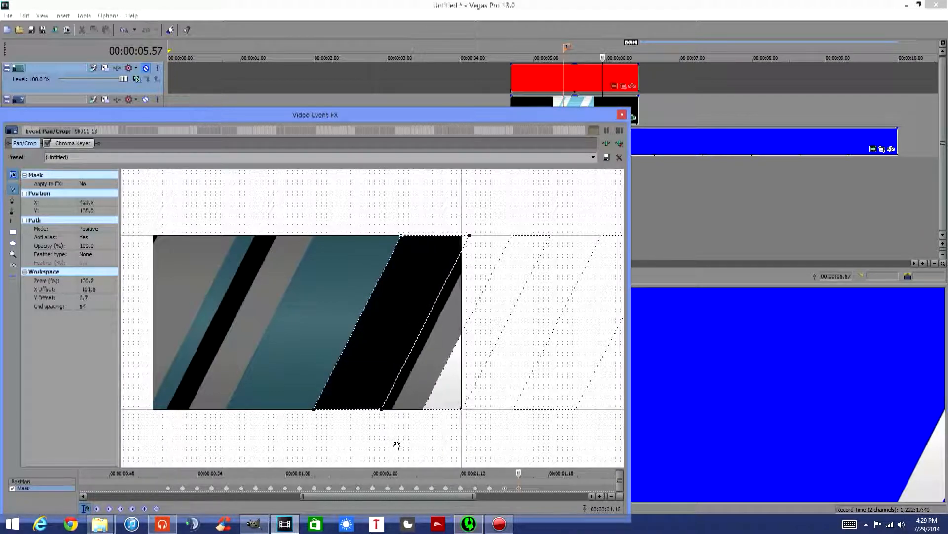
{"action": "key", "text": "Right"}
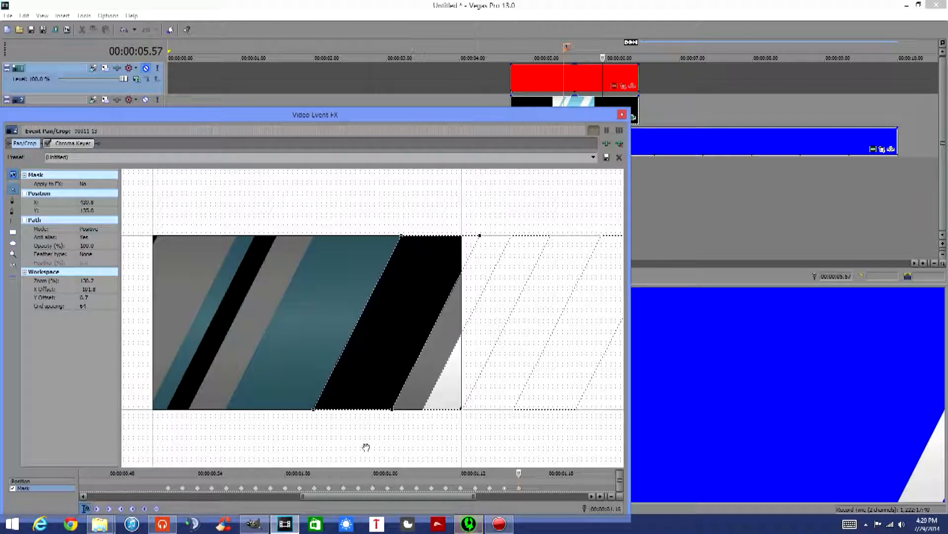
At mask time 00:00:01.17, shift the left edge of the mask over the white corner rightward onto its right edge outside the frame
{"action": "left_click", "coordinate": [541, 478]}
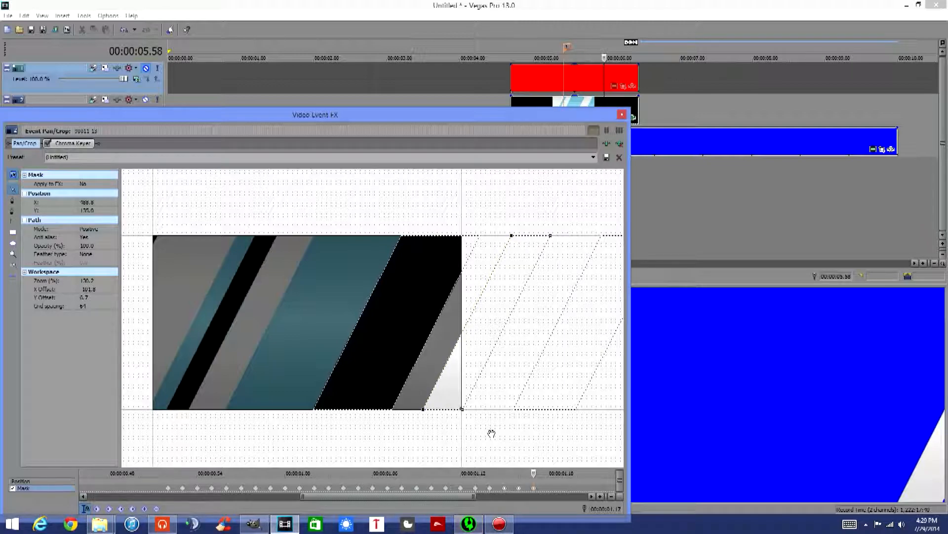
{"action": "key", "text": "Right"}
{"action": "key", "text": "Right"}
{"action": "key", "text": "Right"}
{"action": "key", "text": "Right"}
{"action": "key", "text": "Right"}
{"action": "key", "text": "Right"}
{"action": "key", "text": "Right"}
{"action": "key", "text": "Right"}
{"action": "key", "text": "Right"}
{"action": "key", "text": "Right"}
{"action": "key", "text": "Right"}
{"action": "key", "text": "Right"}
{"action": "key", "text": "Right"}
{"action": "key", "text": "Right"}
{"action": "key", "text": "Right"}
{"action": "key", "text": "Right"}
{"action": "key", "text": "Right"}
{"action": "key", "text": "Right"}
{"action": "key", "text": "Right"}
{"action": "key", "text": "Right"}
{"action": "key", "text": "Right"}
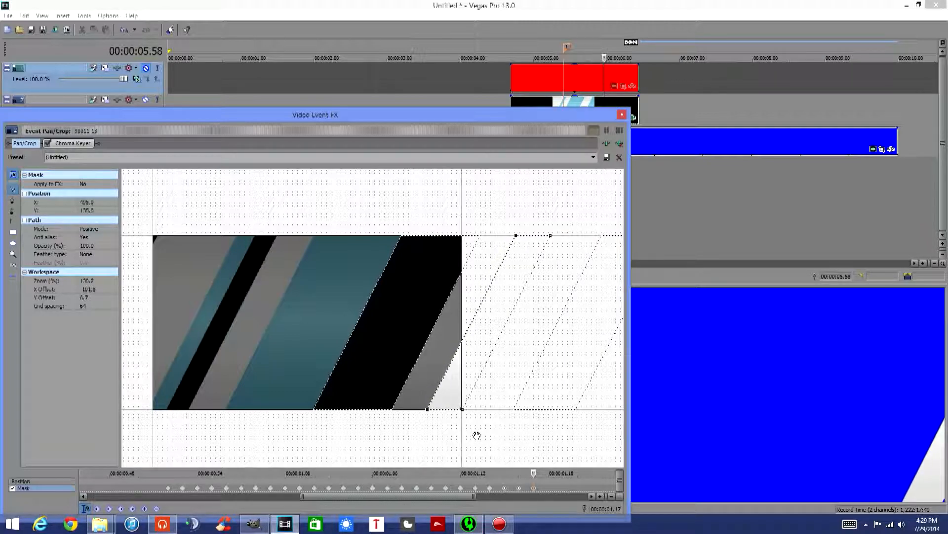
{"action": "key", "text": "Right"}
{"action": "key", "text": "Right"}
{"action": "key", "text": "Right"}
{"action": "key", "text": "Right"}
{"action": "key", "text": "Right"}
{"action": "key", "text": "Right"}
{"action": "key", "text": "Right"}
{"action": "key", "text": "Right"}
{"action": "key", "text": "Right"}
{"action": "key", "text": "Right"}
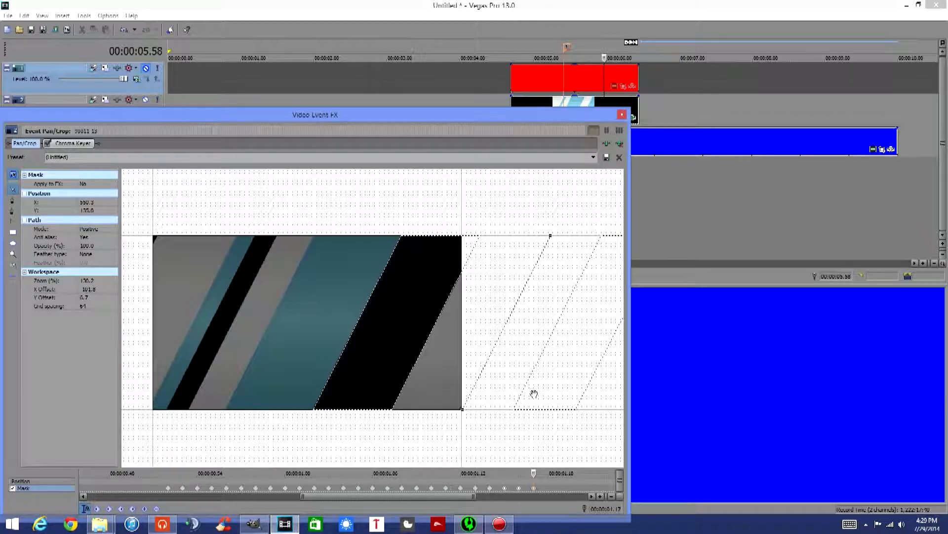
Collapse the remaining off-frame mask by shifting its left edge rightward onto its right edge
{"action": "left_click", "coordinate": [531, 377]}
{"action": "key", "text": "Right"}
{"action": "key", "text": "Right"}
{"action": "key", "text": "Right"}
{"action": "key", "text": "Right"}
{"action": "key", "text": "Right"}
{"action": "key", "text": "Right"}
{"action": "key", "text": "Right"}
{"action": "key", "text": "Right"}
{"action": "key", "text": "Right"}
{"action": "key", "text": "Right"}
{"action": "key", "text": "Right"}
{"action": "key", "text": "Right"}
{"action": "key", "text": "Right"}
{"action": "key", "text": "Right"}
{"action": "key", "text": "Right"}
{"action": "key", "text": "Right"}
{"action": "key", "text": "Right"}
{"action": "key", "text": "Right"}
{"action": "key", "text": "Right"}
{"action": "key", "text": "Right"}
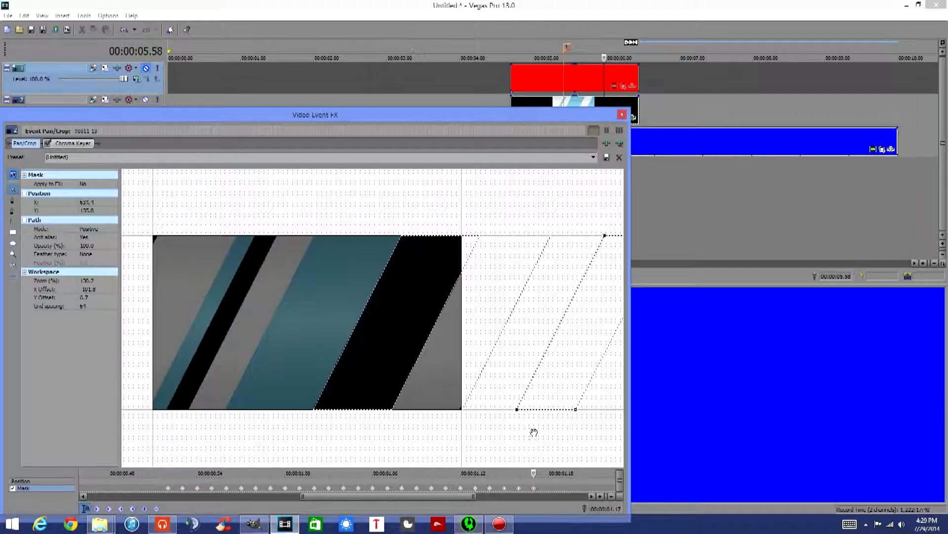
{"action": "key", "text": "Right"}
{"action": "key", "text": "Right"}
{"action": "key", "text": "Right"}
{"action": "key", "text": "Right"}
{"action": "key", "text": "Right"}
{"action": "key", "text": "Right"}
{"action": "key", "text": "Right"}
{"action": "key", "text": "Right"}
{"action": "key", "text": "Right"}
{"action": "key", "text": "Right"}
{"action": "key", "text": "Right"}
{"action": "key", "text": "Right"}
{"action": "key", "text": "Right"}
{"action": "key", "text": "Right"}
{"action": "key", "text": "Right"}
{"action": "key", "text": "Right"}
{"action": "key", "text": "Right"}
{"action": "key", "text": "Right"}
{"action": "key", "text": "Right"}
{"action": "key", "text": "Right"}
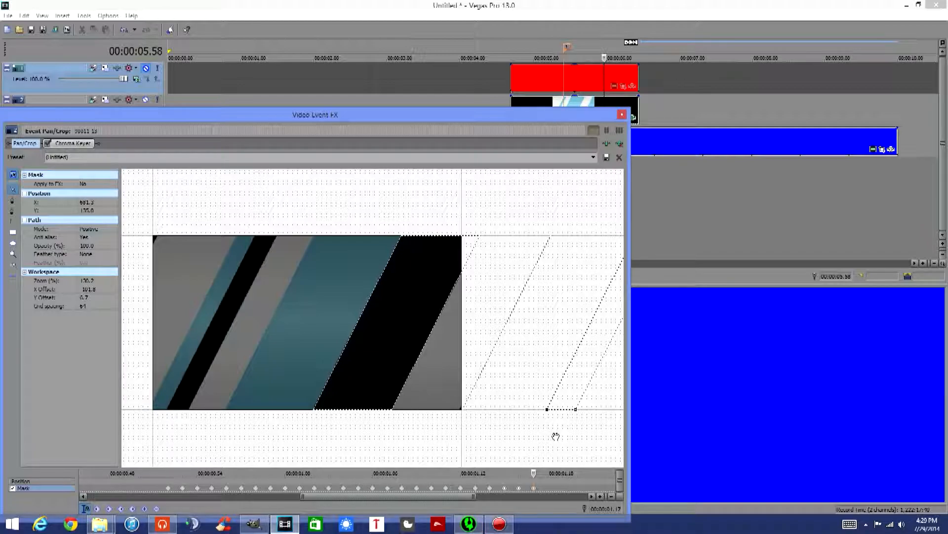
{"action": "key", "text": "Right"}
{"action": "key", "text": "Right"}
{"action": "key", "text": "Right"}
{"action": "key", "text": "Right"}
{"action": "key", "text": "Right"}
Draw a closed four-point mask around the thin black diagonal stripe between the teal and grey stripes
{"action": "left_click", "coordinate": [11, 200]}
{"action": "left_click", "coordinate": [254, 236]}
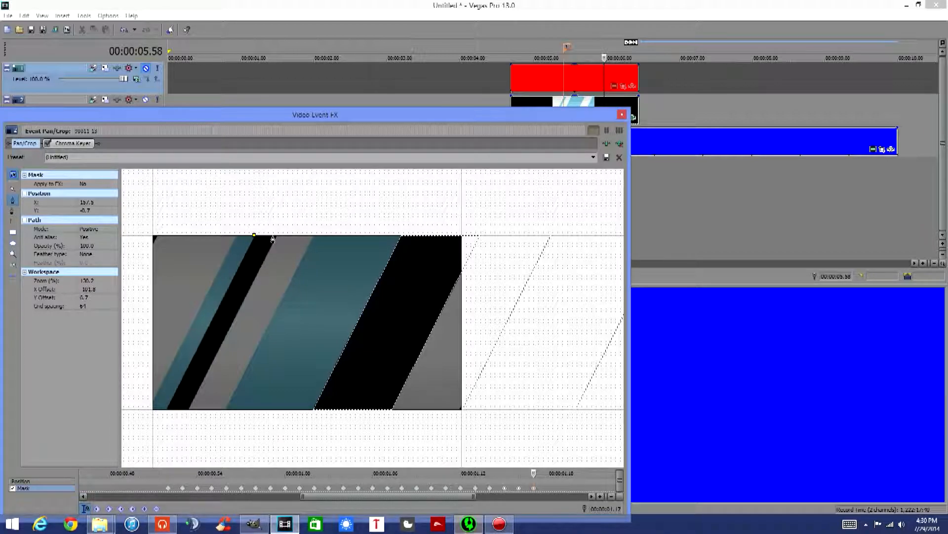
{"action": "left_click", "coordinate": [277, 236]}
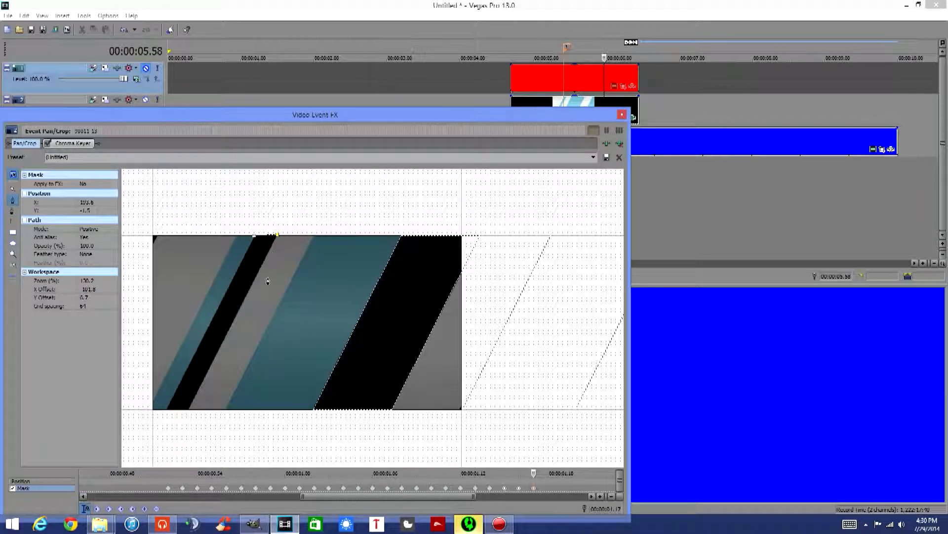
{"action": "left_click", "coordinate": [188, 411]}
{"action": "left_click", "coordinate": [166, 412]}
{"action": "left_click", "coordinate": [254, 235]}
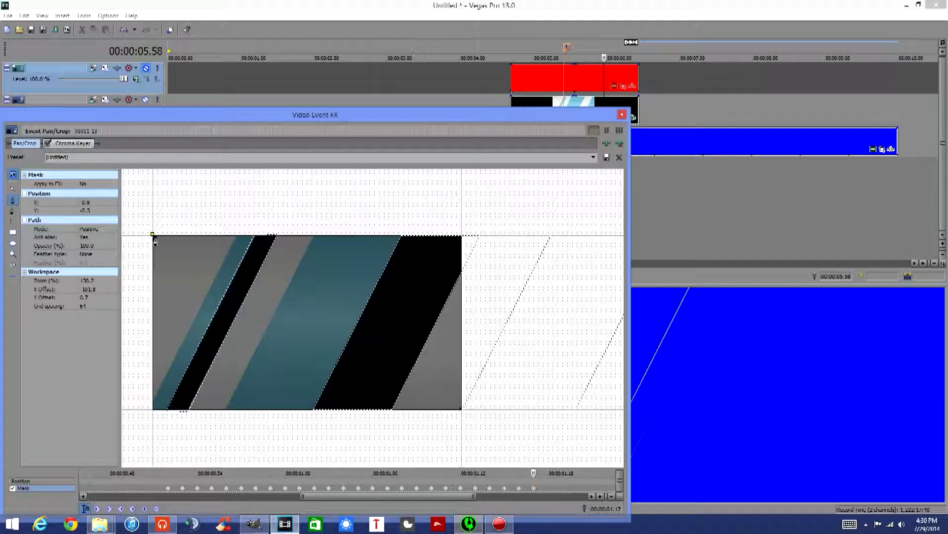
Draw a small closed mask around the black area in the frame's upper-left corner
{"action": "left_click", "coordinate": [159, 234]}
{"action": "left_click", "coordinate": [152, 246]}
{"action": "left_click", "coordinate": [153, 236]}
Adjust the thin black stripe mask's anchor points to line up with the stripe's corners at the frame's upper and lower borders
{"action": "left_click", "coordinate": [12, 264]}
{"action": "left_click", "coordinate": [274, 237]}
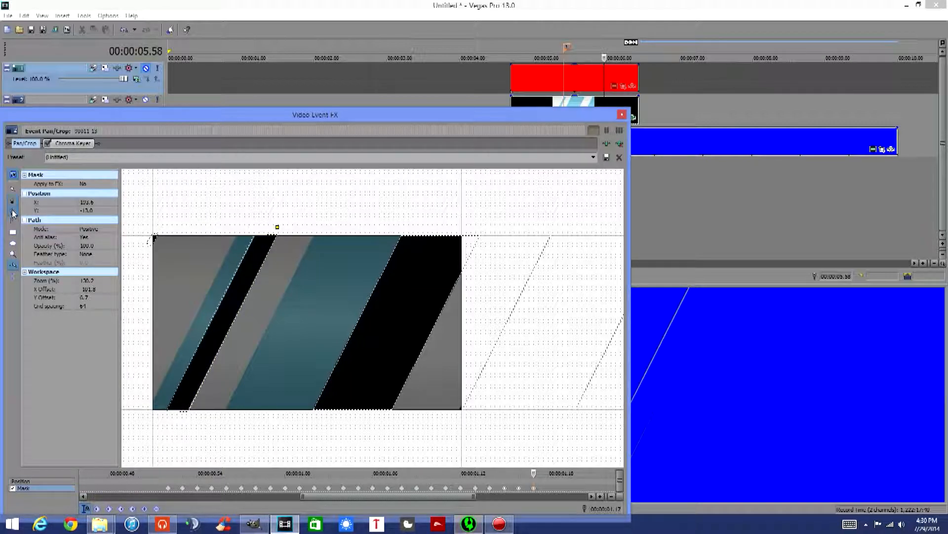
{"action": "left_click", "coordinate": [277, 229]}
{"action": "left_click", "coordinate": [13, 189]}
{"action": "left_click", "coordinate": [278, 237]}
{"action": "left_click_drag", "start_coordinate": [278, 237], "coordinate": [255, 235]}
{"action": "left_click", "coordinate": [188, 410]}
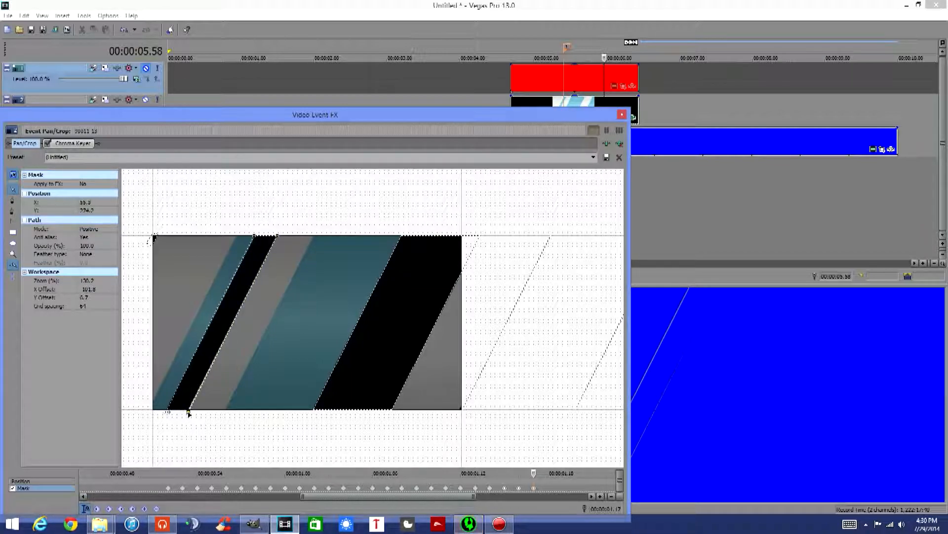
{"action": "left_click_drag", "start_coordinate": [166, 411], "coordinate": [167, 409]}
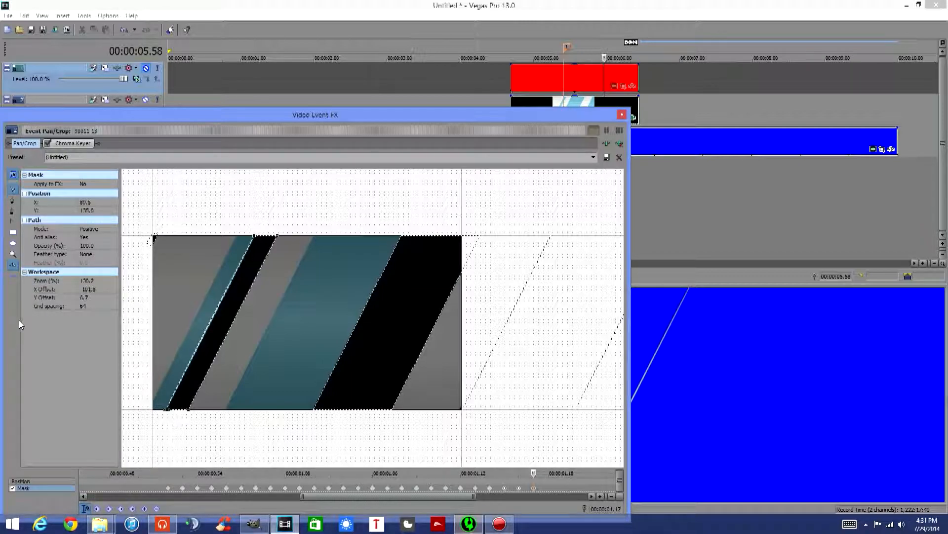
Nudge the left edge of the thin stripe's mask rightward and its right edge leftward to fit the black stripe
{"action": "left_click", "coordinate": [13, 254]}
{"action": "left_click", "coordinate": [13, 189]}
{"action": "key", "text": "Right"}
{"action": "key", "text": "Right"}
{"action": "key", "text": "Right"}
{"action": "key", "text": "Right"}
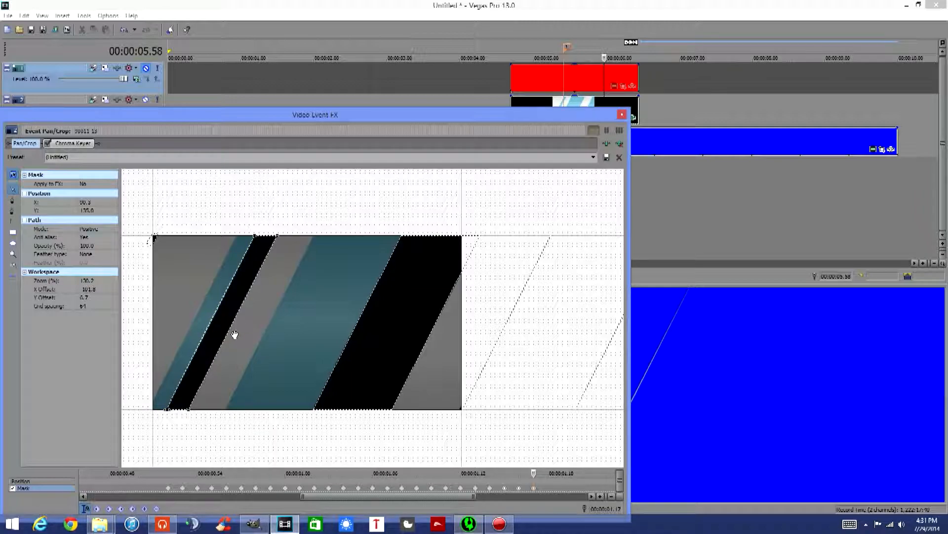
{"action": "left_click", "coordinate": [228, 341]}
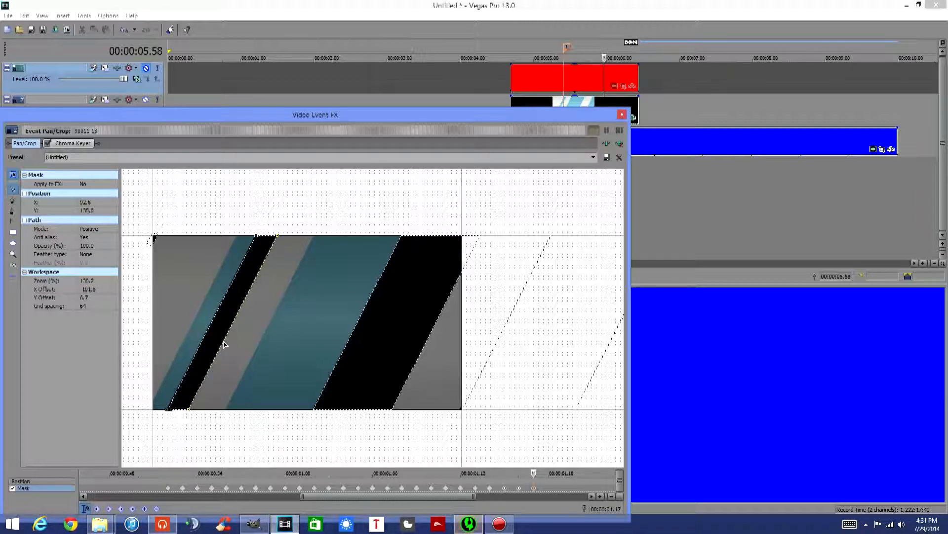
{"action": "key", "text": "Left"}
{"action": "key", "text": "Left"}
{"action": "left_click", "coordinate": [242, 346]}
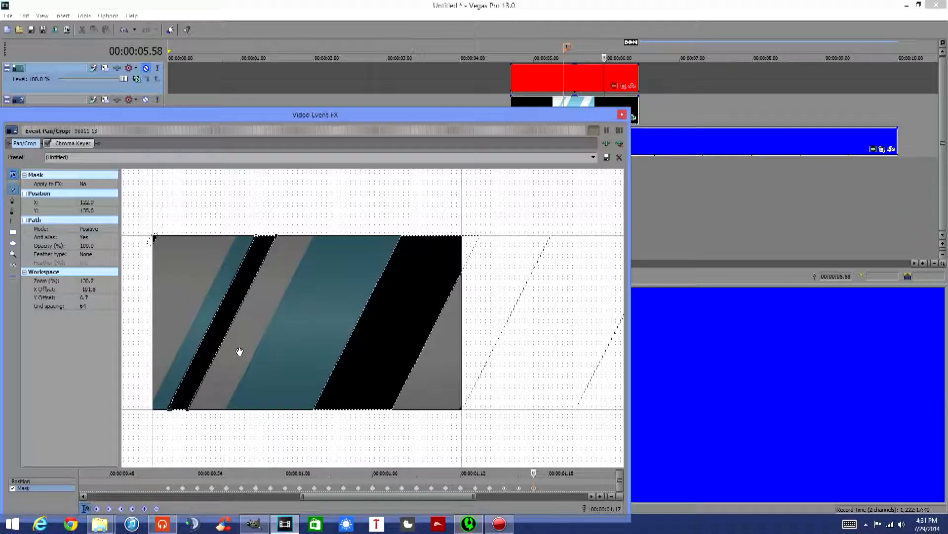
At mask time 00:00:01.18, shift both edges of the wide black stripe's mask rightward to match the stripe between teal and grey
{"action": "left_click_drag", "start_coordinate": [536, 118], "coordinate": [482, 85]}
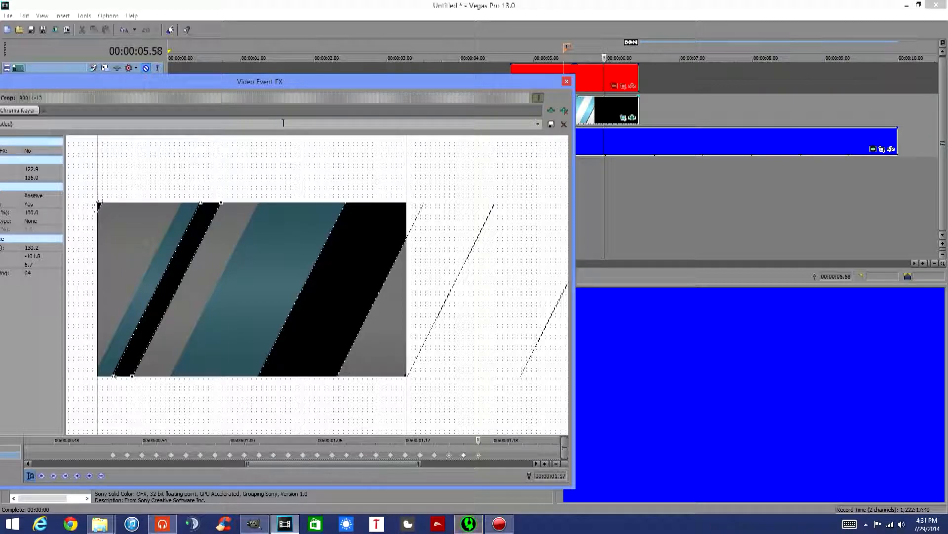
{"action": "left_click_drag", "start_coordinate": [436, 80], "coordinate": [455, 80]}
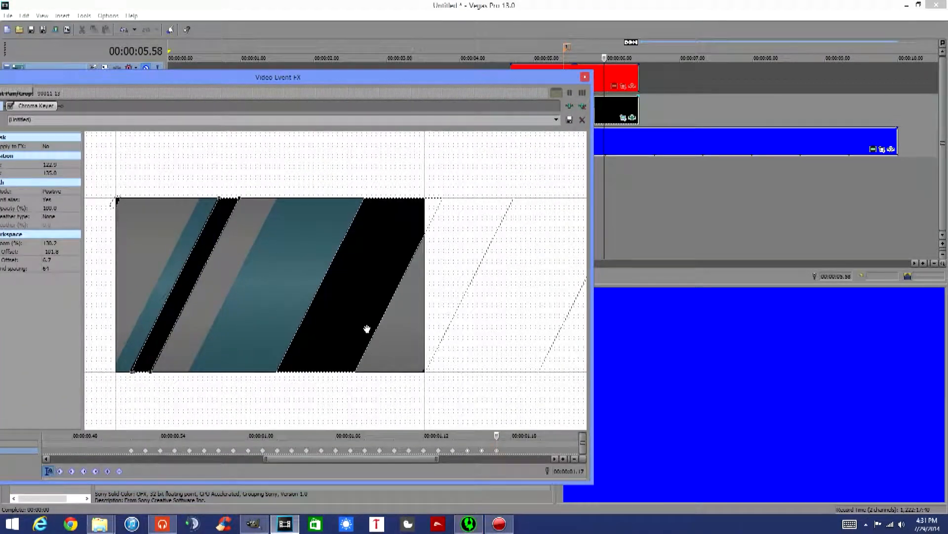
{"action": "left_click", "coordinate": [513, 435]}
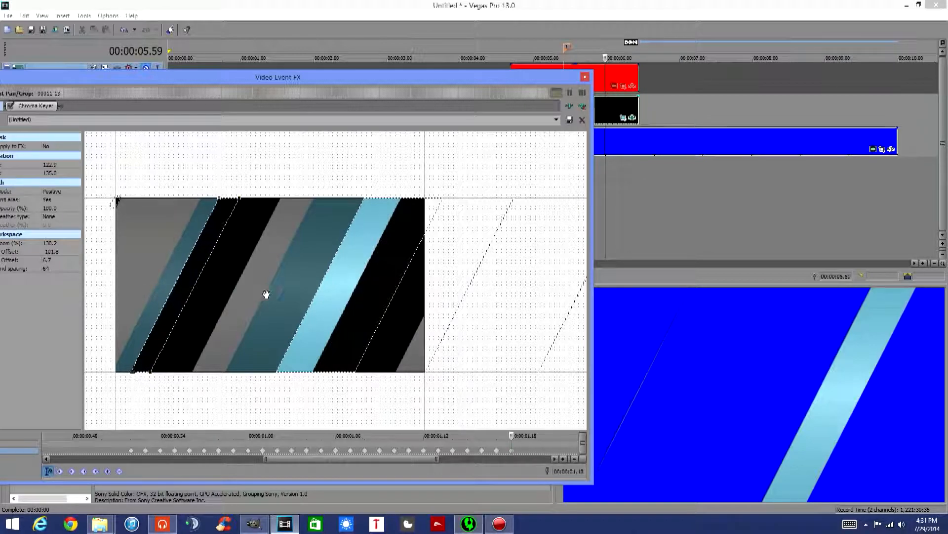
{"action": "left_click", "coordinate": [323, 279]}
{"action": "left_click_drag", "start_coordinate": [315, 301], "coordinate": [373, 326]}
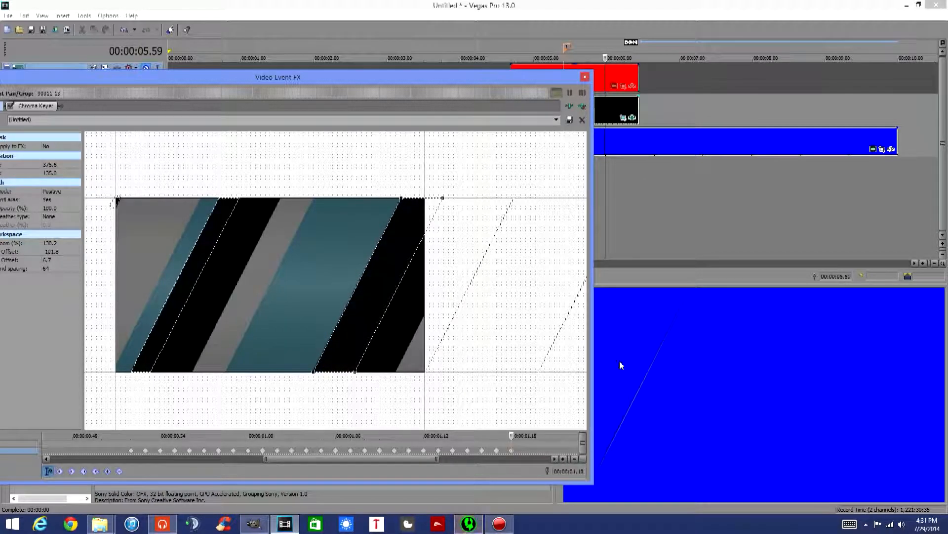
{"action": "left_click_drag", "start_coordinate": [406, 421], "coordinate": [388, 402]}
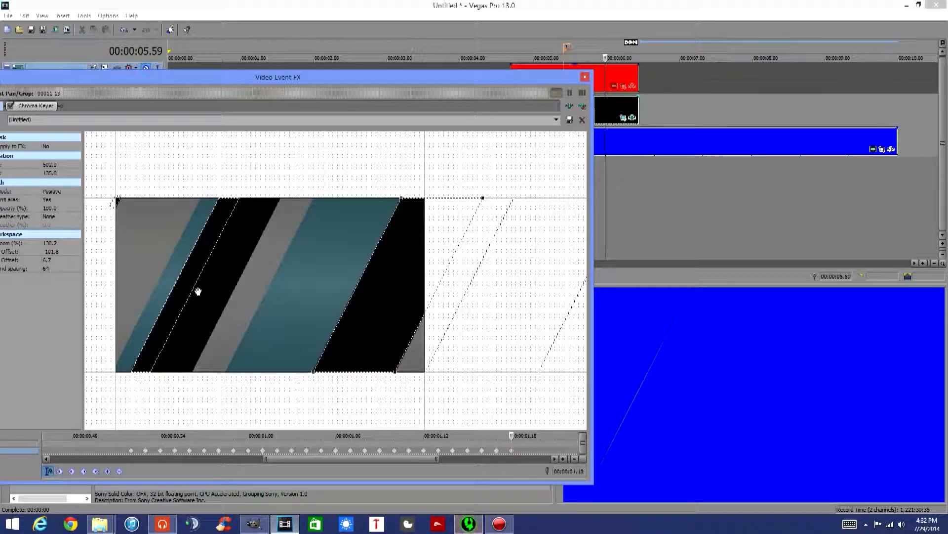
Nudge the thin black stripe mask's left edge slightly rightward and extend its right edge to the grey stripe
{"action": "left_click_drag", "start_coordinate": [194, 320], "coordinate": [195, 328]}
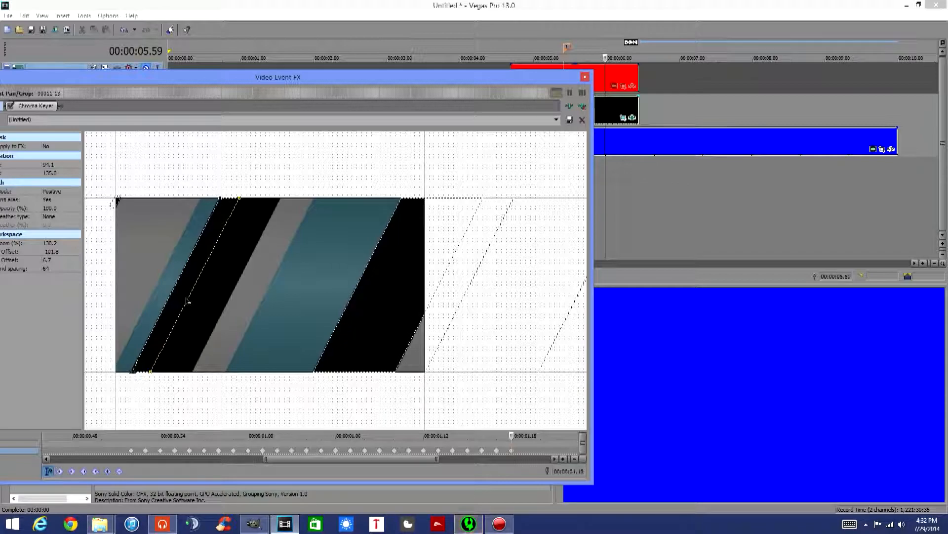
{"action": "left_click_drag", "start_coordinate": [192, 328], "coordinate": [258, 269]}
{"action": "key", "text": "Right"}
{"action": "key", "text": "Right"}
{"action": "key", "text": "Right"}
{"action": "key", "text": "Right"}
{"action": "key", "text": "Right"}
{"action": "key", "text": "Right"}
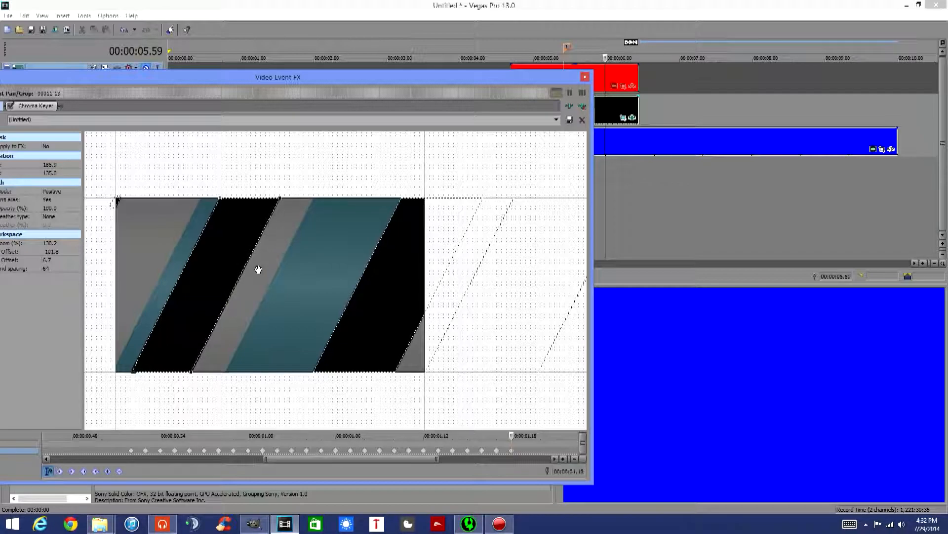
Nudge the left black stripe mask's right edge rightward to the grey stripe and add a mask keyframe at 00:00:01.19
{"action": "key", "text": "Right"}
{"action": "key", "text": "Right"}
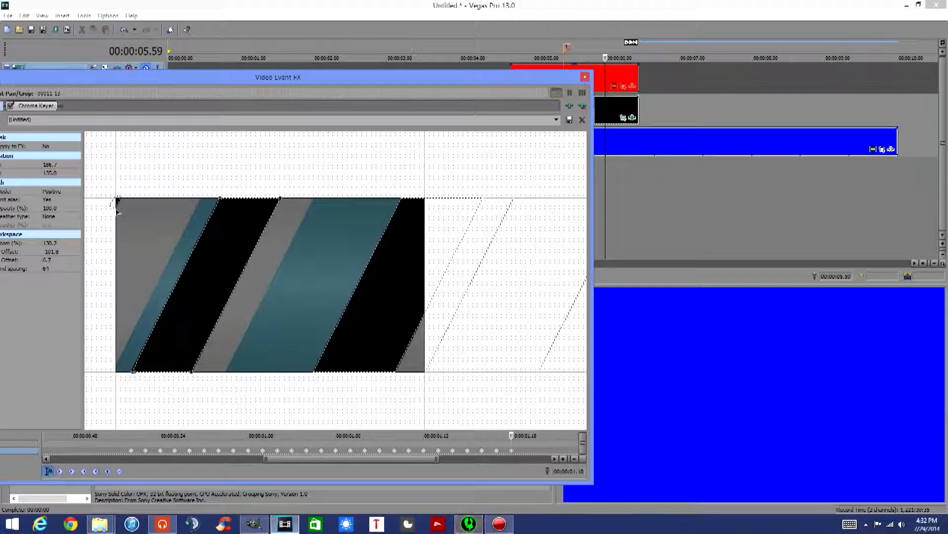
{"action": "left_click", "coordinate": [525, 436]}
{"action": "left_click_drag", "start_coordinate": [257, 462], "coordinate": [399, 462]}
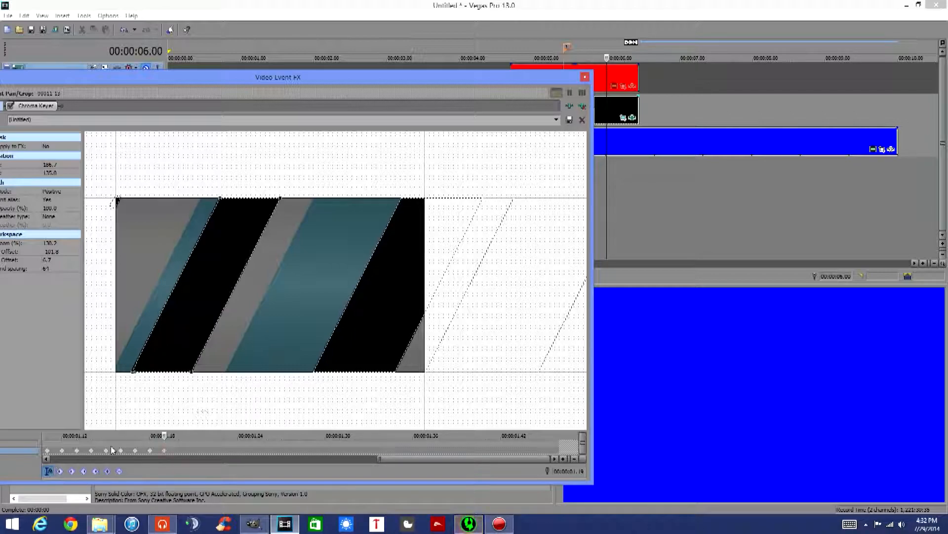
Add a mask keyframe at 00:00:01.20 and move the right black stripe mask's left edge rightward to about X 446, off the teal stripe
{"action": "left_click", "coordinate": [190, 436]}
{"action": "left_click", "coordinate": [107, 472]}
{"action": "left_click", "coordinate": [345, 313]}
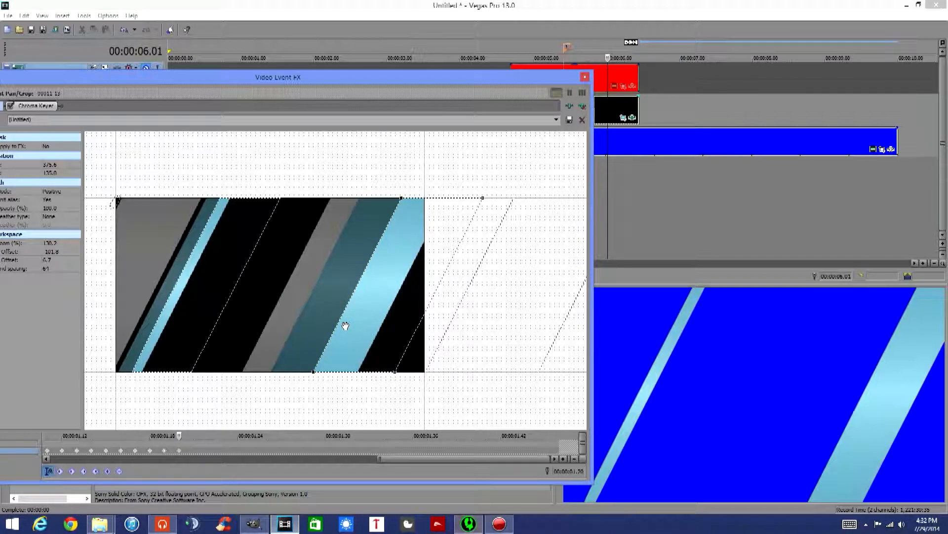
{"action": "key", "text": "Right"}
{"action": "key", "text": "Right"}
{"action": "key", "text": "Right"}
{"action": "key", "text": "Right"}
{"action": "key", "text": "Right"}
{"action": "key", "text": "Right"}
{"action": "key", "text": "Right"}
{"action": "key", "text": "Right"}
{"action": "key", "text": "Right"}
{"action": "key", "text": "Right"}
{"action": "key", "text": "Right"}
{"action": "key", "text": "Right"}
{"action": "key", "text": "Right"}
{"action": "key", "text": "Right"}
{"action": "key", "text": "Right"}
{"action": "key", "text": "Right"}
{"action": "key", "text": "Right"}
{"action": "key", "text": "Right"}
{"action": "key", "text": "Right"}
{"action": "key", "text": "Right"}
{"action": "key", "text": "Right"}
{"action": "key", "text": "Right"}
{"action": "key", "text": "Right"}
{"action": "key", "text": "Right"}
{"action": "key", "text": "Right"}
{"action": "key", "text": "Right"}
{"action": "key", "text": "Right"}
{"action": "key", "text": "Right"}
{"action": "key", "text": "Right"}
{"action": "key", "text": "Right"}
{"action": "key", "text": "Right"}
{"action": "key", "text": "Right"}
{"action": "key", "text": "Right"}
{"action": "key", "text": "Right"}
{"action": "key", "text": "Right"}
{"action": "key", "text": "Right"}
{"action": "key", "text": "Right"}
{"action": "key", "text": "Right"}
{"action": "key", "text": "Right"}
{"action": "key", "text": "Right"}
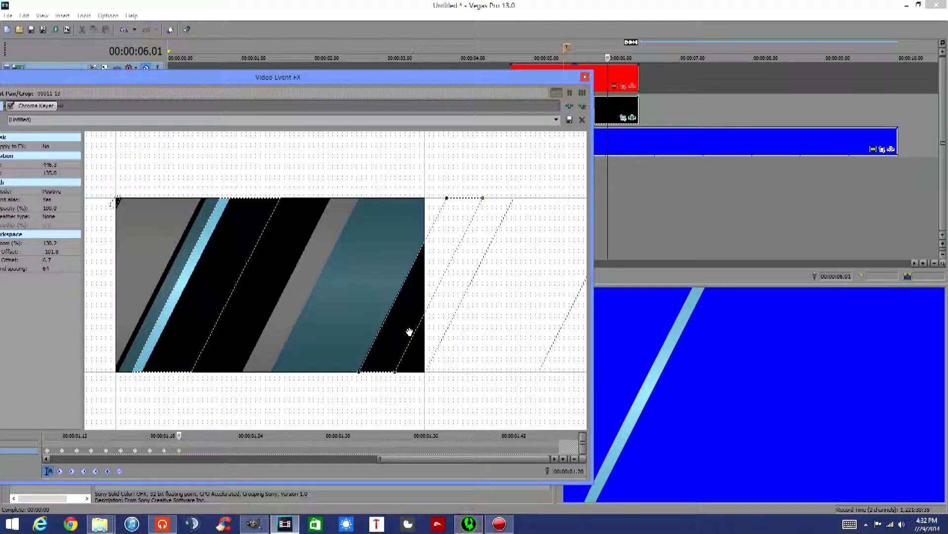
Extend the right black stripe mask's right edge to about X 548 so it reaches the frame's lower-right corner
{"action": "left_click", "coordinate": [401, 362]}
{"action": "key", "text": "Right"}
{"action": "key", "text": "Right"}
{"action": "key", "text": "Right"}
{"action": "key", "text": "Right"}
{"action": "key", "text": "Right"}
{"action": "key", "text": "Right"}
{"action": "key", "text": "Right"}
{"action": "key", "text": "Right"}
{"action": "key", "text": "Right"}
{"action": "key", "text": "Right"}
{"action": "key", "text": "Right"}
{"action": "key", "text": "Right"}
{"action": "key", "text": "Right"}
{"action": "key", "text": "Right"}
{"action": "key", "text": "Right"}
{"action": "key", "text": "Right"}
{"action": "key", "text": "Right"}
{"action": "key", "text": "Right"}
{"action": "key", "text": "Right"}
{"action": "key", "text": "Right"}
{"action": "key", "text": "Right"}
{"action": "key", "text": "Right"}
{"action": "key", "text": "Right"}
{"action": "key", "text": "Right"}
{"action": "key", "text": "Right"}
{"action": "key", "text": "Right"}
{"action": "key", "text": "Right"}
{"action": "key", "text": "Right"}
{"action": "key", "text": "Right"}
{"action": "key", "text": "Right"}
{"action": "key", "text": "Right"}
{"action": "key", "text": "Right"}
{"action": "key", "text": "Right"}
{"action": "key", "text": "Right"}
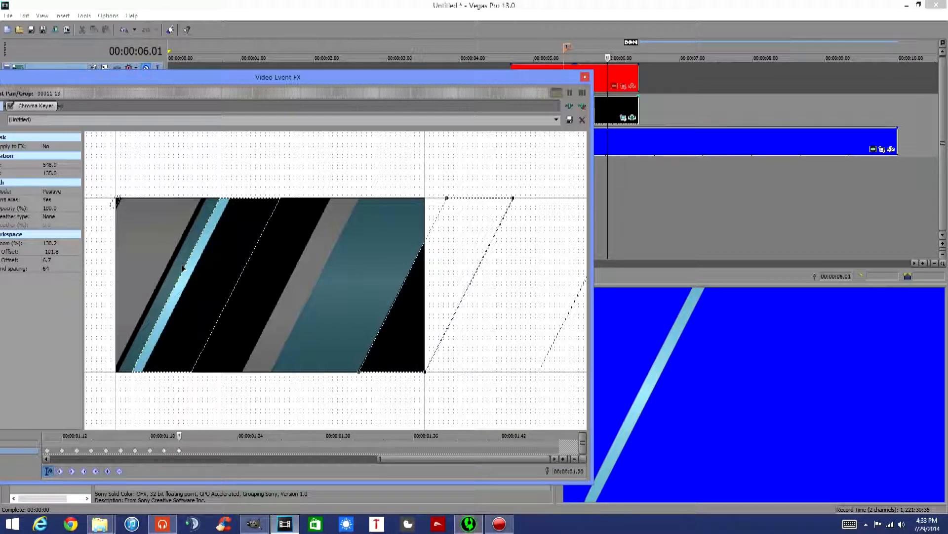
Shift the left black stripe mask's left edge to the teal stripe's border and its right edge to the grey stripe, about X 264
{"action": "key", "text": "Right"}
{"action": "key", "text": "Right"}
{"action": "key", "text": "Right"}
{"action": "key", "text": "Right"}
{"action": "key", "text": "Right"}
{"action": "key", "text": "Right"}
{"action": "key", "text": "Right"}
{"action": "key", "text": "Right"}
{"action": "key", "text": "Right"}
{"action": "key", "text": "Right"}
{"action": "key", "text": "Right"}
{"action": "key", "text": "Right"}
{"action": "key", "text": "Right"}
{"action": "key", "text": "Right"}
{"action": "key", "text": "Right"}
{"action": "key", "text": "Right"}
{"action": "key", "text": "Right"}
{"action": "key", "text": "Right"}
{"action": "key", "text": "Right"}
{"action": "key", "text": "Right"}
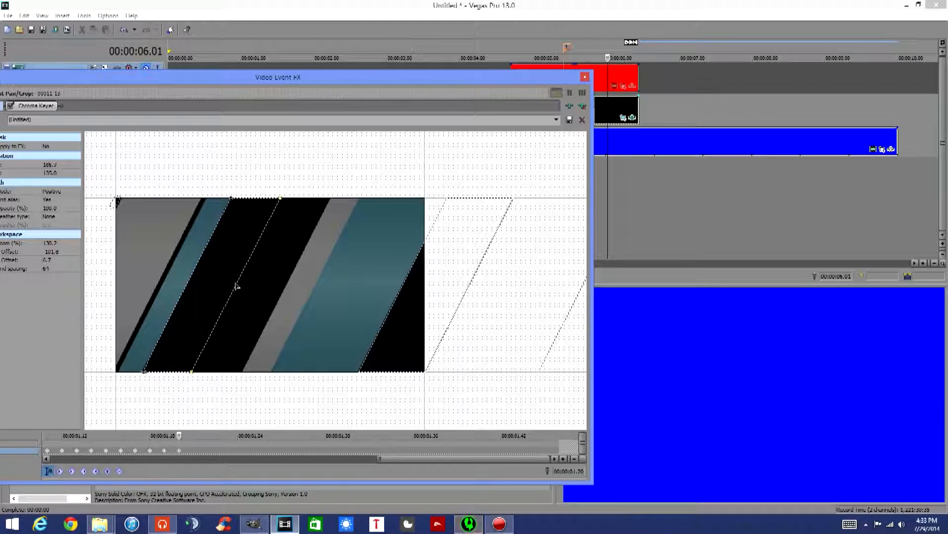
{"action": "left_click_drag", "start_coordinate": [271, 282], "coordinate": [307, 258]}
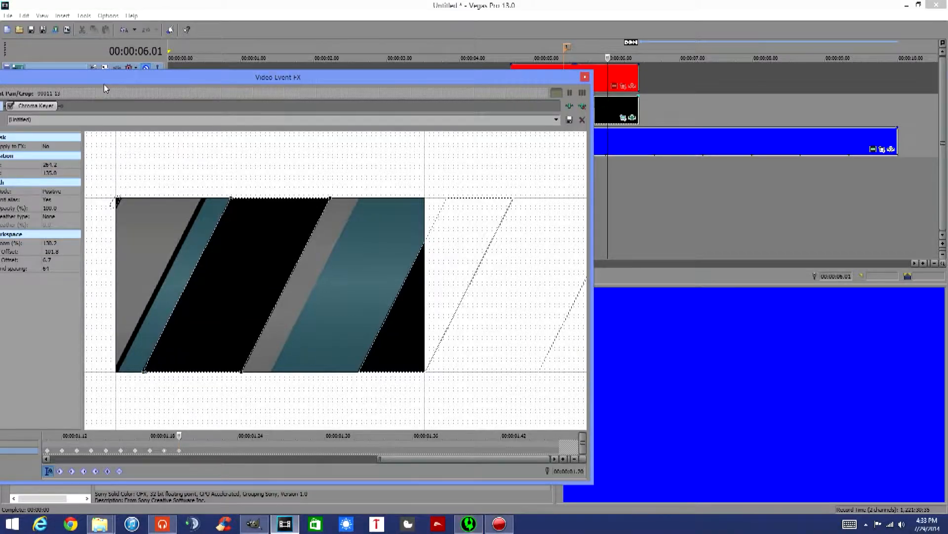
Draw a new four-point mask around the very thin black stripe between the far-left grey area and the teal stripe
{"action": "left_click_drag", "start_coordinate": [103, 79], "coordinate": [164, 76]}
{"action": "left_click", "coordinate": [36, 160]}
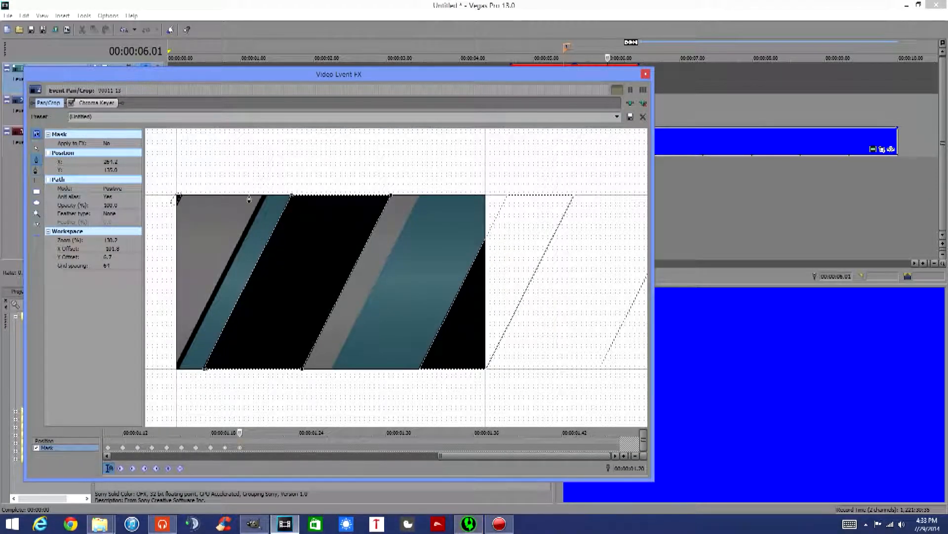
{"action": "left_click", "coordinate": [269, 196]}
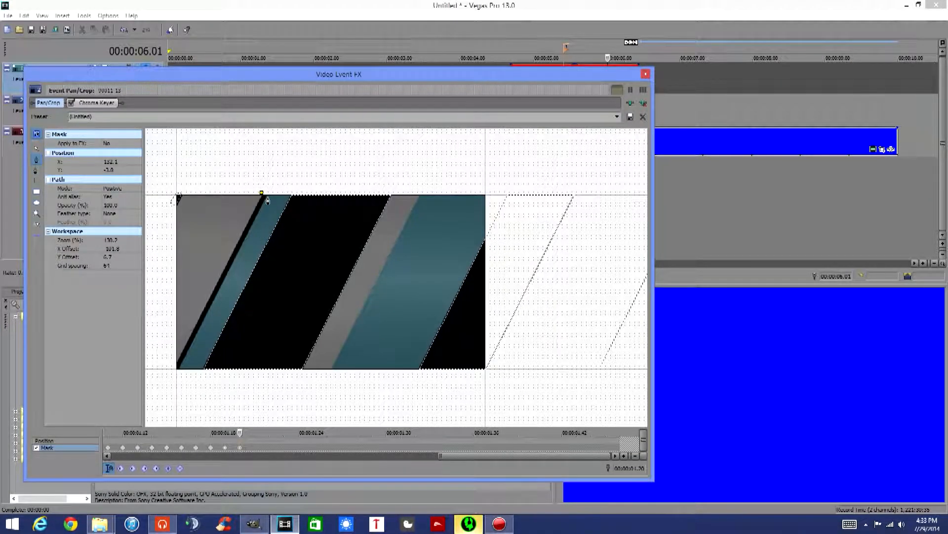
{"action": "left_click", "coordinate": [176, 383]}
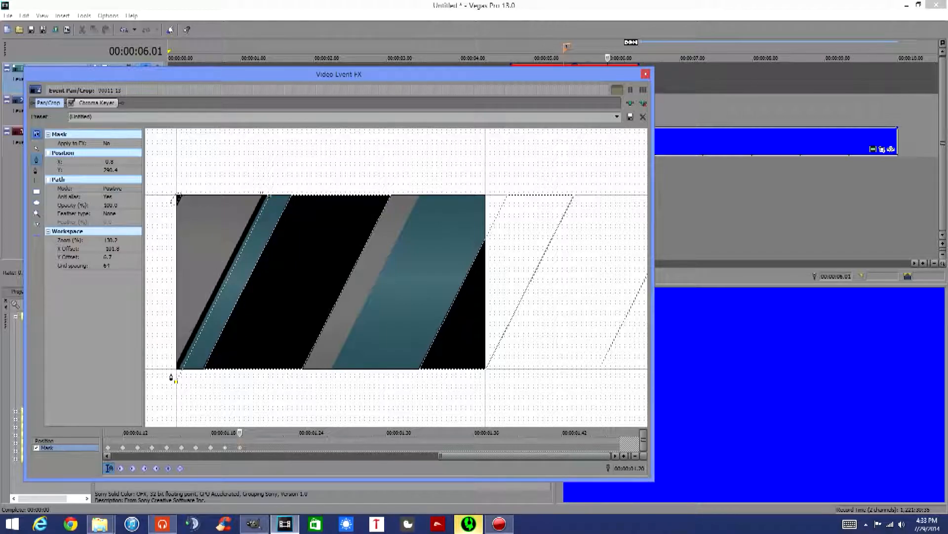
{"action": "left_click", "coordinate": [261, 193]}
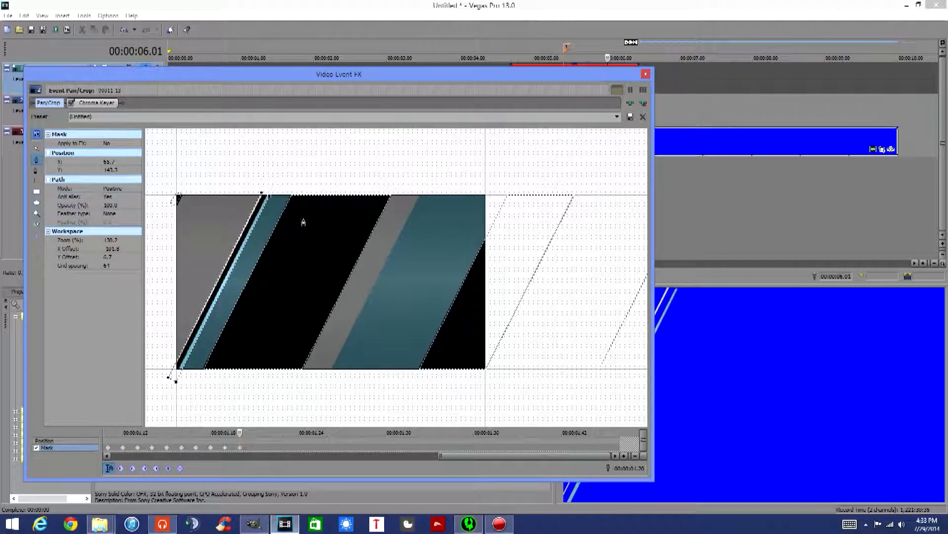
Edit the new thin mask's anchors so they sit on the frame's upper and lower borders at Y 0 and Y 270
{"action": "left_click", "coordinate": [36, 149]}
{"action": "left_click", "coordinate": [169, 377]}
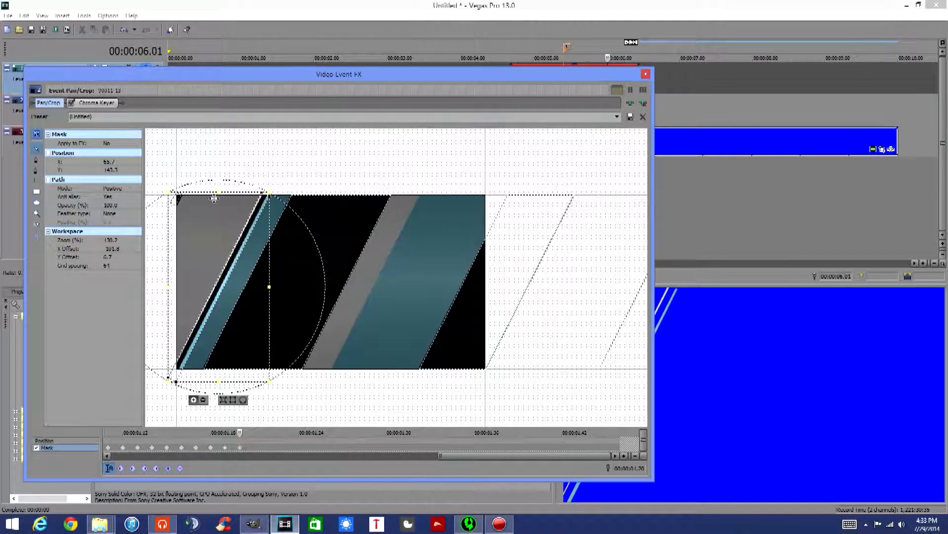
{"action": "left_click", "coordinate": [269, 197]}
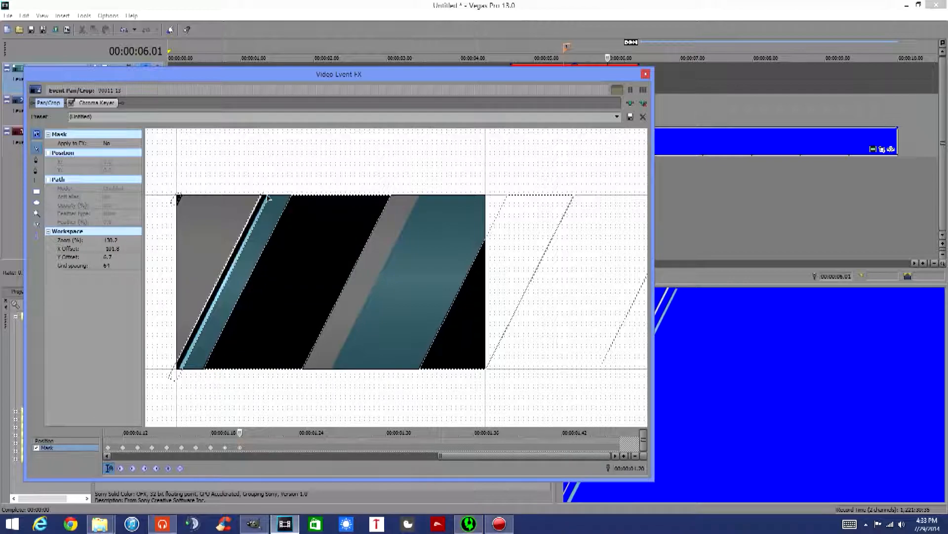
{"action": "left_click_drag", "start_coordinate": [270, 198], "coordinate": [270, 197]}
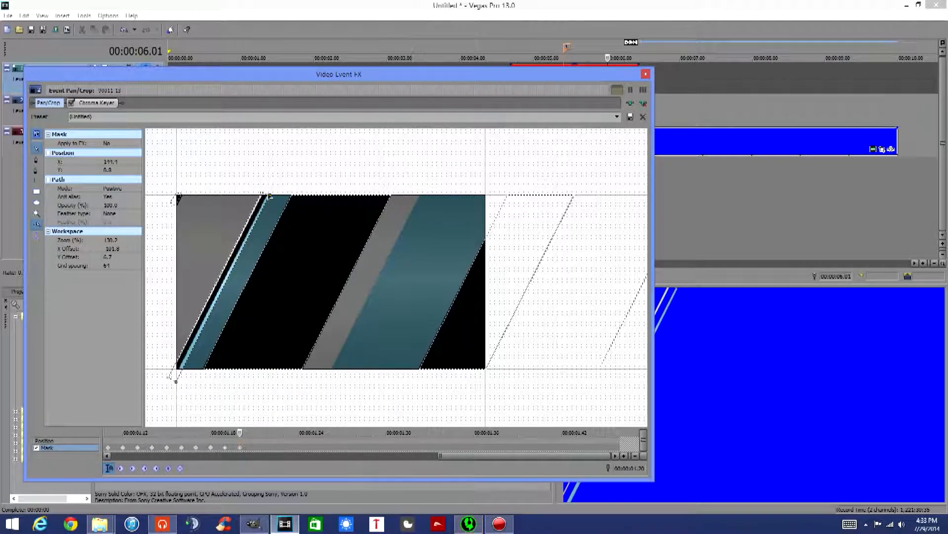
{"action": "left_click_drag", "start_coordinate": [270, 196], "coordinate": [264, 196]}
{"action": "mouse_move", "coordinate": [176, 382]}
{"action": "left_mouse_down"}
{"action": "mouse_move", "coordinate": [182, 367]}
{"action": "mouse_move", "coordinate": [174, 371]}
{"action": "left_mouse_up"}
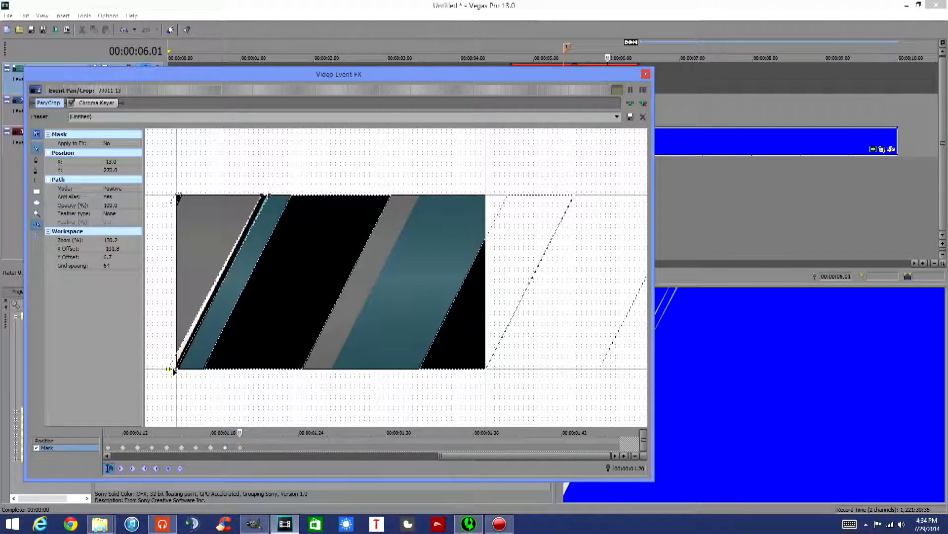
Turn off snapping and fit the new mask's anchors to the very thin black stripe's corners
{"action": "left_click", "coordinate": [37, 226]}
{"action": "left_click", "coordinate": [267, 195]}
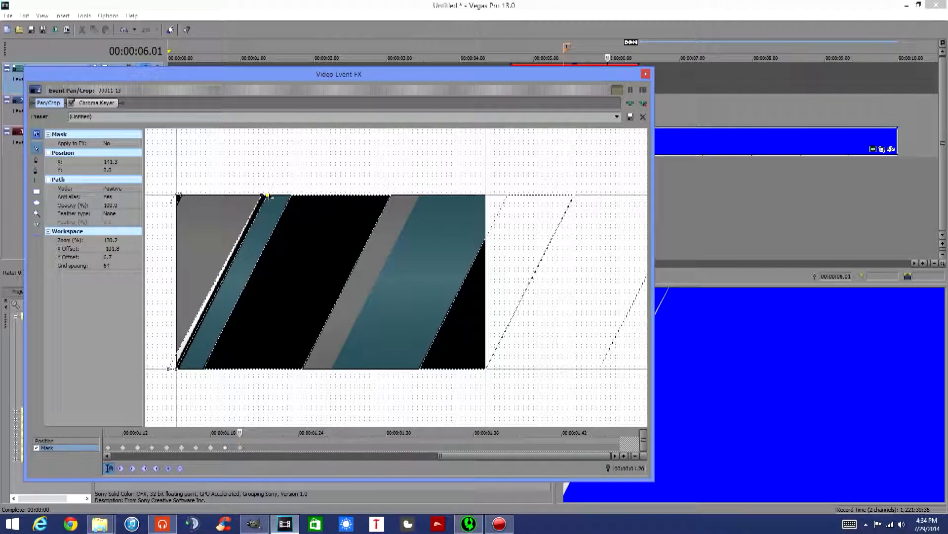
{"action": "left_click_drag", "start_coordinate": [176, 370], "coordinate": [179, 371]}
{"action": "left_click_drag", "start_coordinate": [168, 370], "coordinate": [175, 369]}
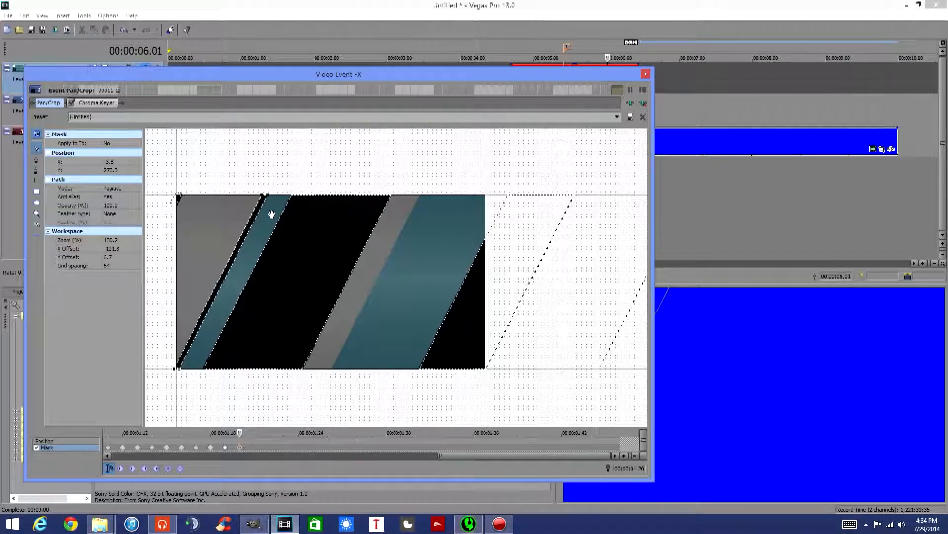
Fine-tune the very thin mask's upper-right anchor and nudge its left edge and the neighbouring wide mask's left edge slightly rightward
{"action": "left_click_drag", "start_coordinate": [431, 85], "coordinate": [337, 89]}
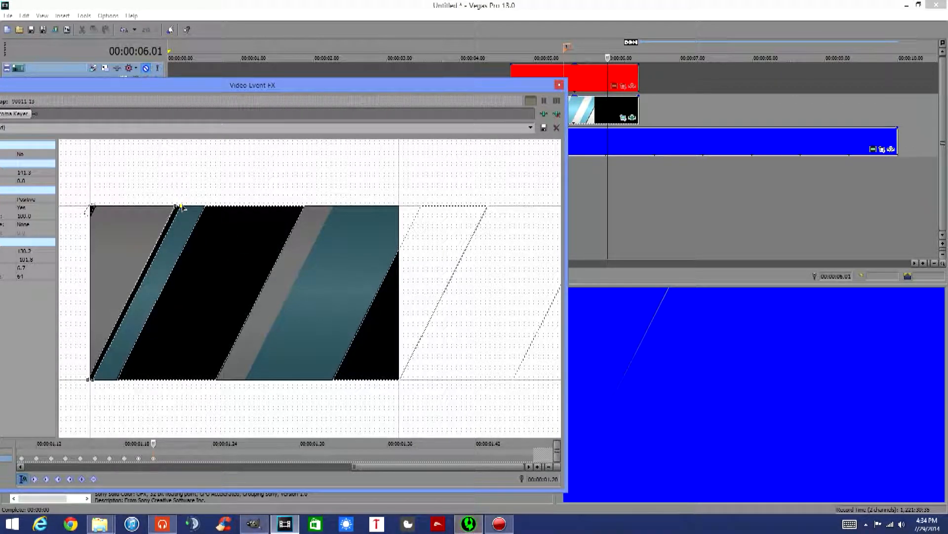
{"action": "left_click_drag", "start_coordinate": [182, 206], "coordinate": [181, 206]}
{"action": "left_click", "coordinate": [196, 273]}
{"action": "key", "text": "Right"}
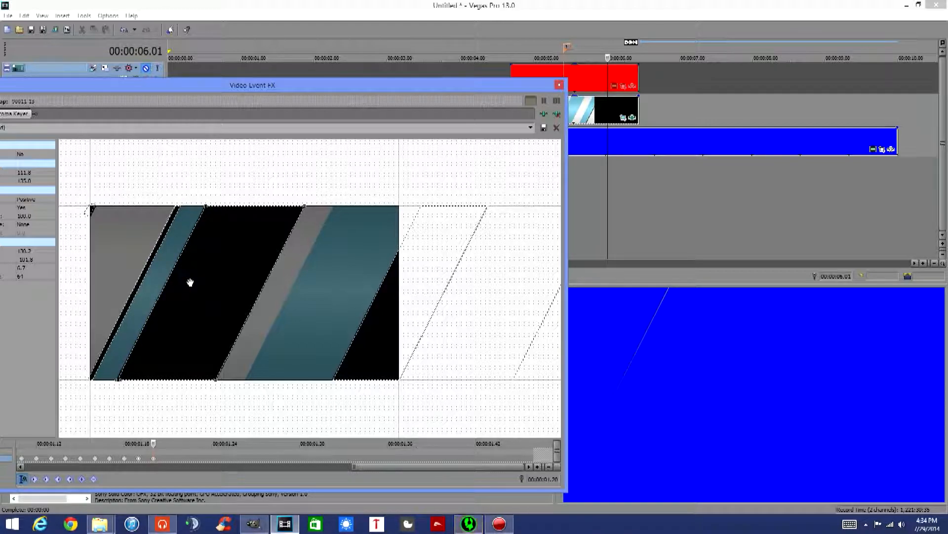
{"action": "left_click", "coordinate": [174, 211]}
{"action": "key", "text": "Right"}
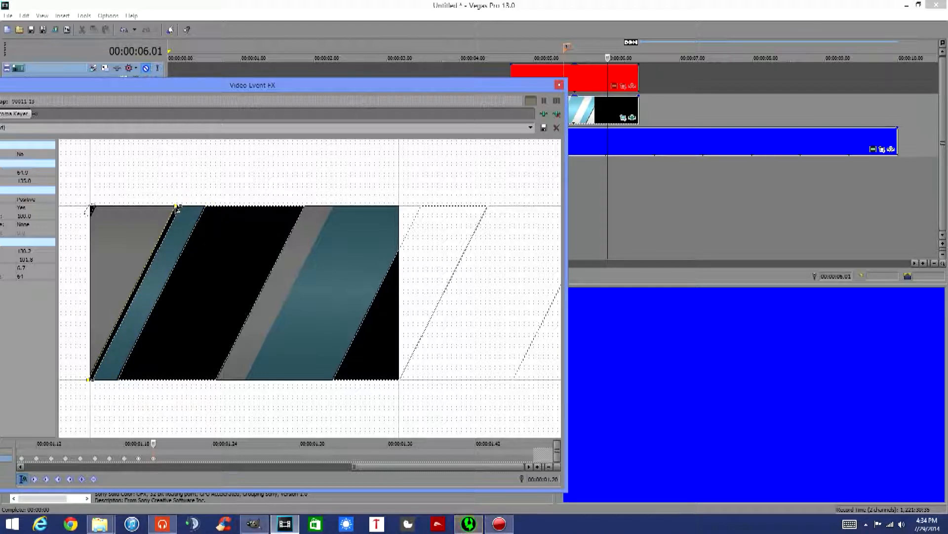
{"action": "key", "text": "Right"}
{"action": "left_click_drag", "start_coordinate": [344, 92], "coordinate": [417, 73]}
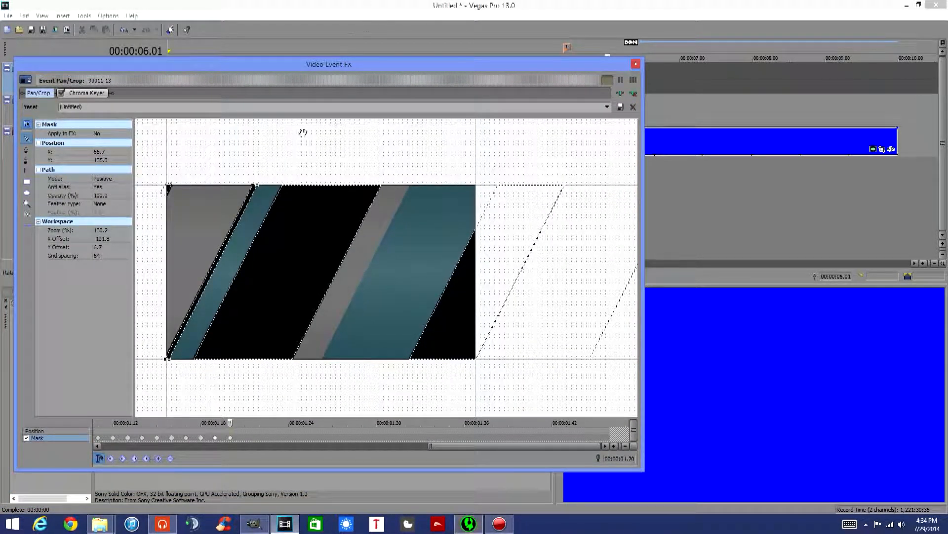
Add a mask keyframe at 00:00:01.21 and advance the mask timeline to 00:00:01.22
{"action": "left_click", "coordinate": [245, 423]}
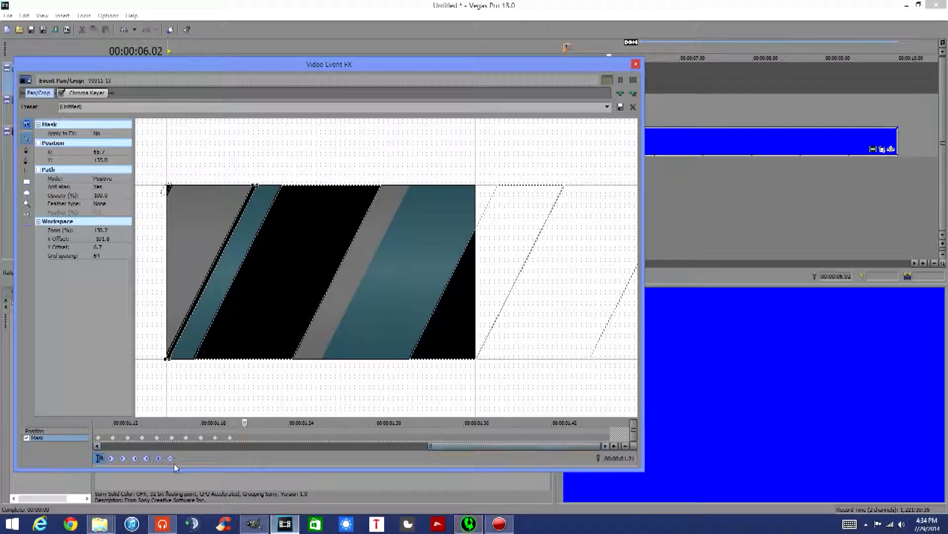
{"action": "left_click", "coordinate": [159, 459]}
{"action": "left_click", "coordinate": [259, 424]}
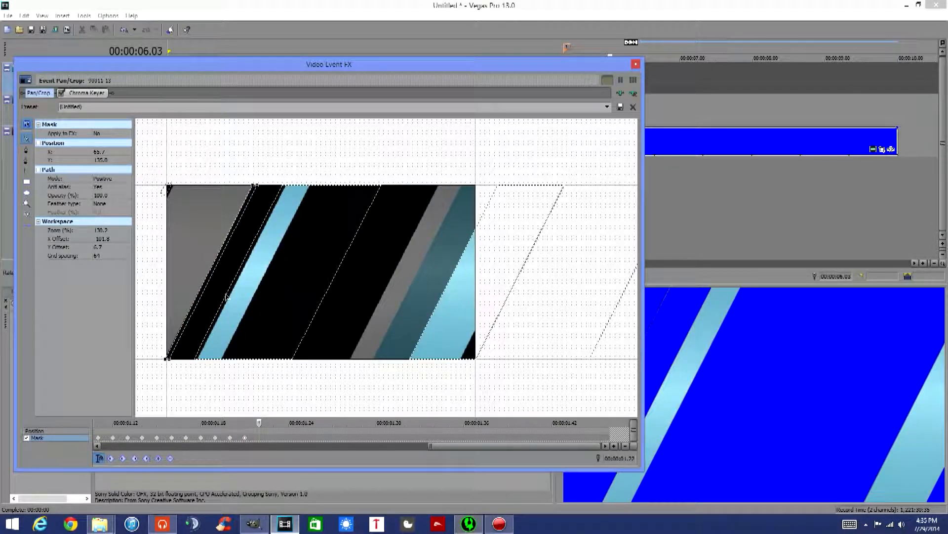
Shift the far-right mask's left edge rightward until it meets the small black corner at the frame's lower right
{"action": "left_click", "coordinate": [438, 310]}
{"action": "key", "text": "Right"}
{"action": "key", "text": "Right"}
{"action": "key", "text": "Right"}
{"action": "key", "text": "Right"}
{"action": "key", "text": "Right"}
{"action": "key", "text": "Right"}
{"action": "key", "text": "Right"}
{"action": "key", "text": "Right"}
{"action": "key", "text": "Right"}
{"action": "key", "text": "Right"}
{"action": "key", "text": "Right"}
{"action": "key", "text": "Right"}
{"action": "key", "text": "Right"}
{"action": "key", "text": "Right"}
{"action": "key", "text": "Right"}
{"action": "key", "text": "Right"}
{"action": "key", "text": "Right"}
{"action": "key", "text": "Right"}
{"action": "key", "text": "Right"}
{"action": "key", "text": "Right"}
{"action": "key", "text": "Right"}
{"action": "key", "text": "Right"}
{"action": "key", "text": "Right"}
{"action": "key", "text": "Right"}
{"action": "key", "text": "Right"}
{"action": "key", "text": "Right"}
{"action": "key", "text": "Right"}
{"action": "key", "text": "Right"}
{"action": "key", "text": "Right"}
{"action": "key", "text": "Right"}
{"action": "key", "text": "Right"}
{"action": "key", "text": "Right"}
{"action": "key", "text": "Right"}
{"action": "key", "text": "Right"}
{"action": "key", "text": "Right"}
{"action": "key", "text": "Right"}
{"action": "key", "text": "Right"}
{"action": "key", "text": "Right"}
{"action": "key", "text": "Right"}
{"action": "key", "text": "Right"}
{"action": "key", "text": "Right"}
{"action": "key", "text": "Right"}
{"action": "key", "text": "Right"}
{"action": "key", "text": "Right"}
{"action": "key", "text": "Right"}
{"action": "key", "text": "Right"}
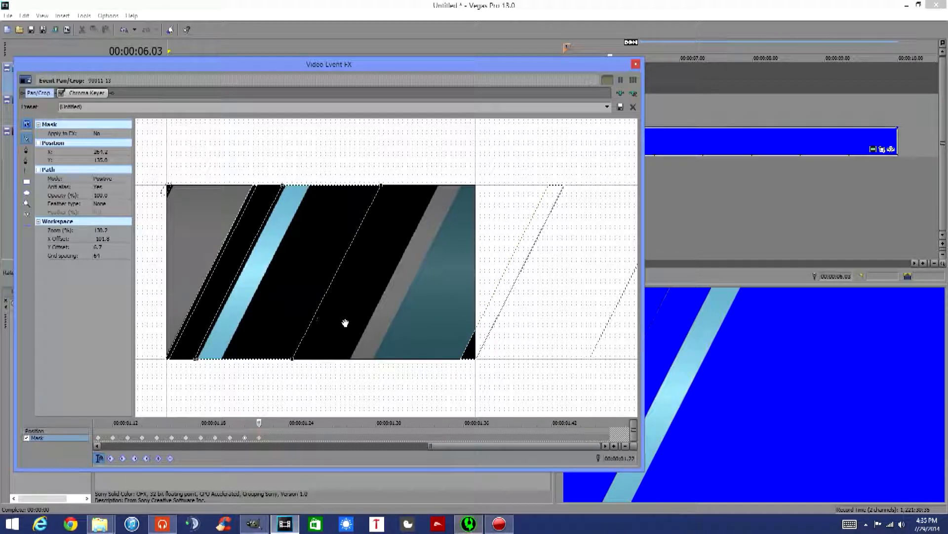
Shift the wide central mask's right edge to X 353.3 so it meets the wide black stripe's right side
{"action": "left_click_drag", "start_coordinate": [338, 276], "coordinate": [354, 356]}
{"action": "key", "text": "Right"}
{"action": "key", "text": "Right"}
{"action": "key", "text": "Right"}
{"action": "key", "text": "Right"}
{"action": "key", "text": "Right"}
{"action": "key", "text": "Right"}
{"action": "key", "text": "Right"}
{"action": "key", "text": "Right"}
{"action": "key", "text": "Right"}
{"action": "key", "text": "Right"}
{"action": "key", "text": "Right"}
{"action": "key", "text": "Right"}
{"action": "key", "text": "Right"}
{"action": "key", "text": "Right"}
{"action": "key", "text": "Right"}
{"action": "key", "text": "Right"}
{"action": "key", "text": "Right"}
{"action": "key", "text": "Right"}
{"action": "key", "text": "Right"}
{"action": "key", "text": "Right"}
{"action": "key", "text": "Right"}
{"action": "key", "text": "Right"}
{"action": "key", "text": "Right"}
{"action": "key", "text": "Right"}
{"action": "key", "text": "Right"}
{"action": "key", "text": "Right"}
{"action": "key", "text": "Right"}
{"action": "key", "text": "Right"}
{"action": "key", "text": "Right"}
{"action": "key", "text": "Right"}
{"action": "key", "text": "Right"}
{"action": "key", "text": "Right"}
{"action": "key", "text": "Right"}
{"action": "key", "text": "Right"}
{"action": "key", "text": "Right"}
{"action": "key", "text": "Right"}
{"action": "key", "text": "Right"}
{"action": "key", "text": "Right"}
{"action": "key", "text": "Right"}
{"action": "key", "text": "Right"}
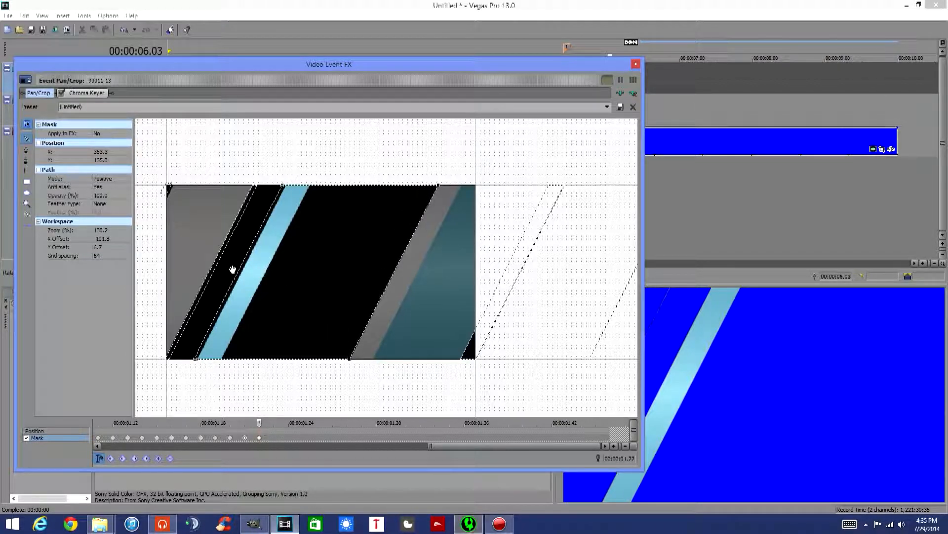
Shift the wide central mask's left edge rightward past the light-blue stripe to about X 155
{"action": "left_click_drag", "start_coordinate": [238, 277], "coordinate": [259, 288]}
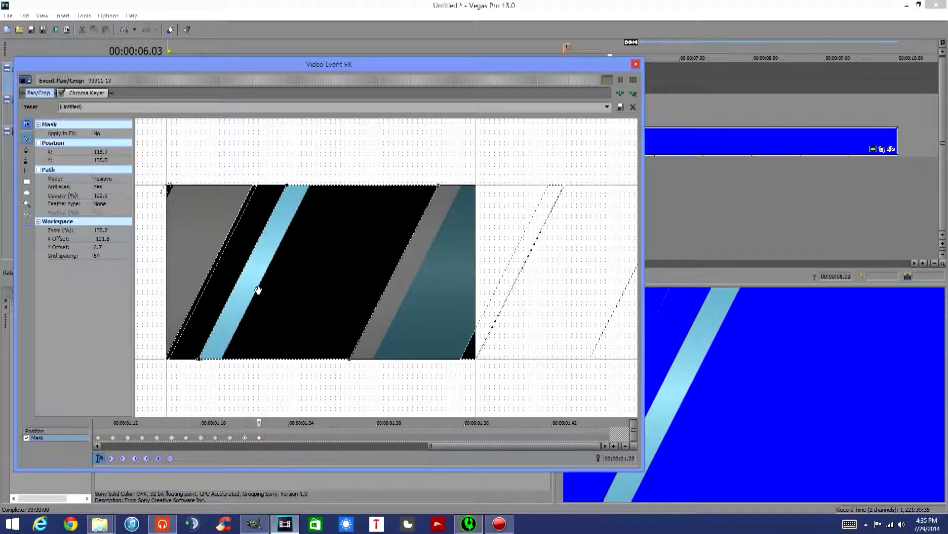
{"action": "key", "text": "Right"}
{"action": "key", "text": "Right"}
{"action": "key", "text": "Right"}
{"action": "key", "text": "Right"}
{"action": "key", "text": "Right"}
{"action": "key", "text": "Right"}
{"action": "key", "text": "Right"}
{"action": "key", "text": "Right"}
{"action": "key", "text": "Right"}
{"action": "key", "text": "Right"}
{"action": "key", "text": "Right"}
{"action": "key", "text": "Right"}
{"action": "key", "text": "Right"}
{"action": "key", "text": "Right"}
{"action": "key", "text": "Right"}
{"action": "key", "text": "Right"}
{"action": "key", "text": "Right"}
{"action": "key", "text": "Right"}
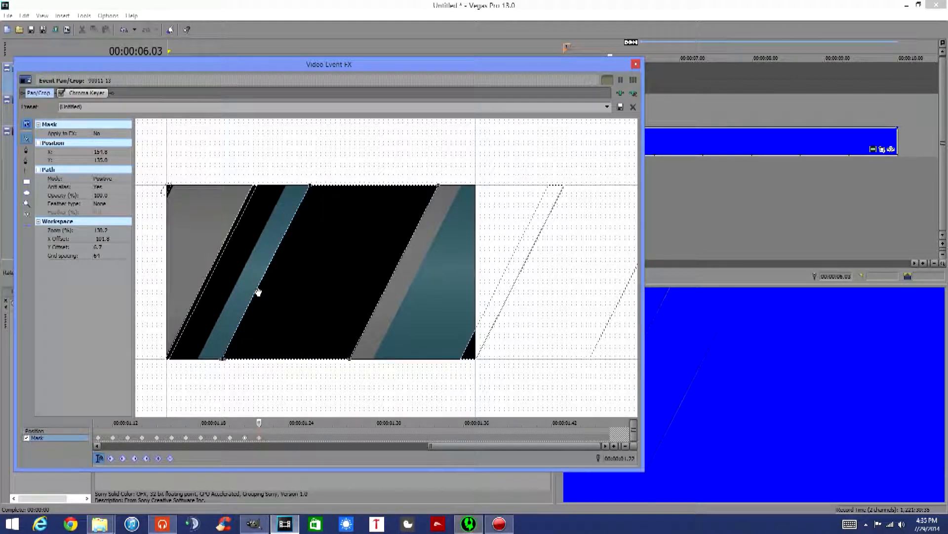
Widen the thin mask by moving its right edge to about X 112 so it covers the narrow black stripe
{"action": "left_click_drag", "start_coordinate": [258, 299], "coordinate": [210, 290]}
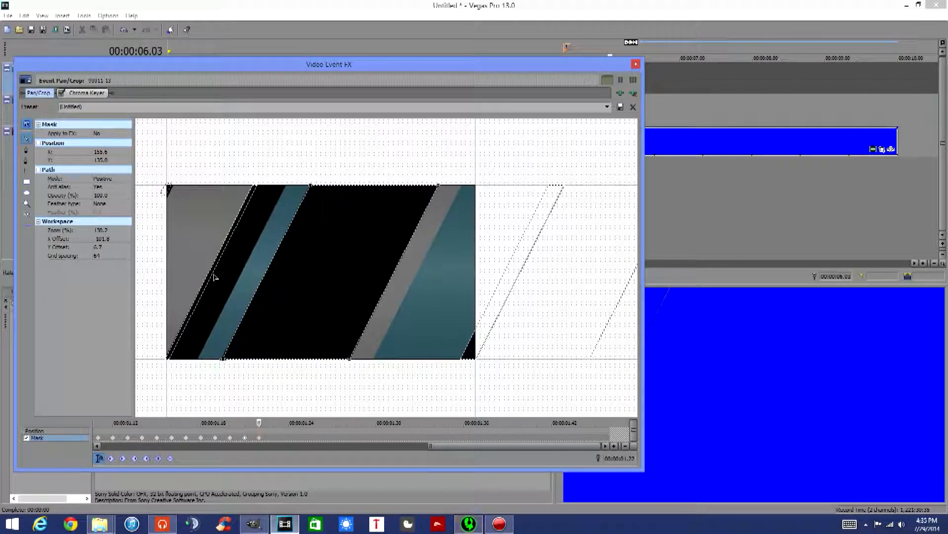
{"action": "key", "text": "Right"}
{"action": "key", "text": "Right"}
{"action": "key", "text": "Right"}
{"action": "key", "text": "Right"}
{"action": "key", "text": "Right"}
{"action": "key", "text": "Right"}
{"action": "key", "text": "Right"}
{"action": "key", "text": "Right"}
{"action": "key", "text": "Right"}
{"action": "key", "text": "Right"}
{"action": "key", "text": "Right"}
{"action": "key", "text": "Right"}
{"action": "key", "text": "Right"}
{"action": "key", "text": "Right"}
{"action": "key", "text": "Right"}
{"action": "key", "text": "Right"}
{"action": "key", "text": "Right"}
{"action": "key", "text": "Right"}
{"action": "key", "text": "Right"}
{"action": "key", "text": "Right"}
{"action": "key", "text": "Right"}
{"action": "key", "text": "Right"}
{"action": "key", "text": "Right"}
{"action": "key", "text": "Right"}
{"action": "key", "text": "Right"}
{"action": "key", "text": "Right"}
{"action": "key", "text": "Right"}
{"action": "key", "text": "Right"}
{"action": "key", "text": "Right"}
{"action": "key", "text": "Right"}
{"action": "key", "text": "Right"}
{"action": "key", "text": "Right"}
{"action": "key", "text": "Right"}
{"action": "key", "text": "Right"}
{"action": "key", "text": "Right"}
{"action": "key", "text": "Right"}
{"action": "key", "text": "Right"}
{"action": "key", "text": "Right"}
{"action": "key", "text": "Right"}
{"action": "key", "text": "Right"}
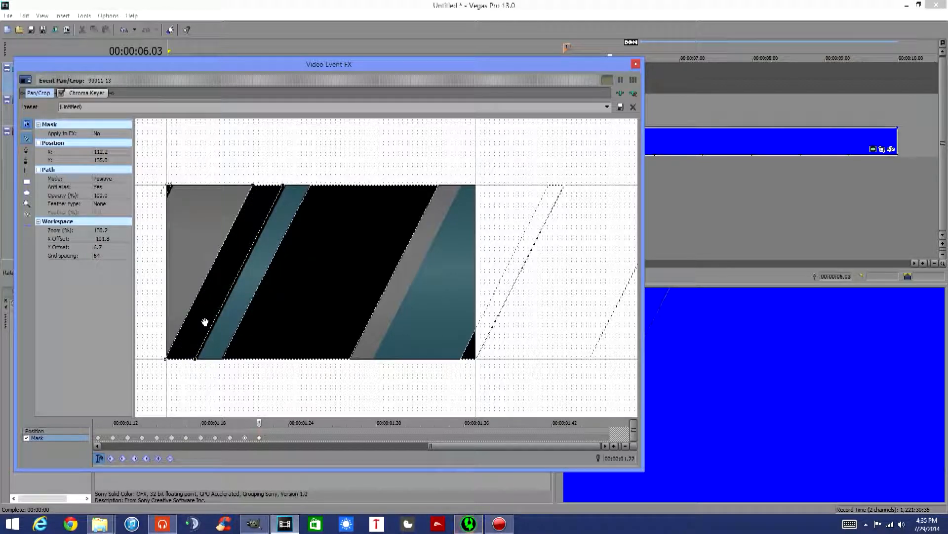
{"action": "left_click", "coordinate": [203, 288]}
{"action": "key", "text": "Right"}
Move the mask window aside to check the timeline, then advance the mask timeline through 00:00:01.23 to 00:00:01.24
{"action": "left_click_drag", "start_coordinate": [452, 67], "coordinate": [329, 83]}
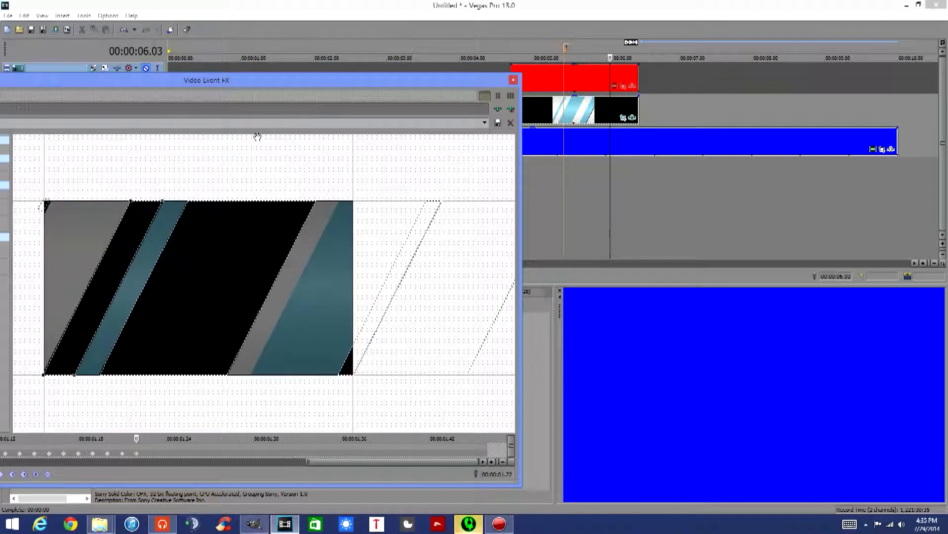
{"action": "left_click", "coordinate": [144, 291]}
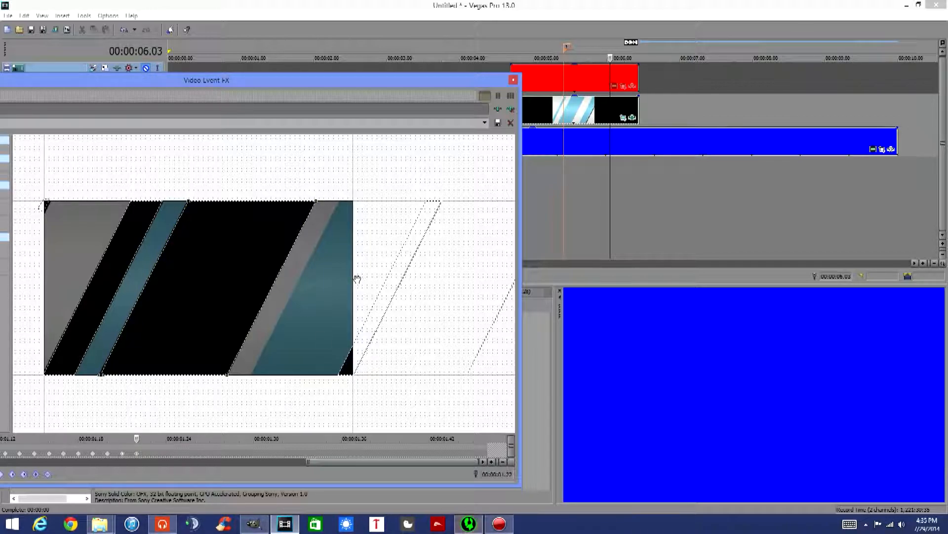
{"action": "left_click_drag", "start_coordinate": [244, 88], "coordinate": [304, 57]}
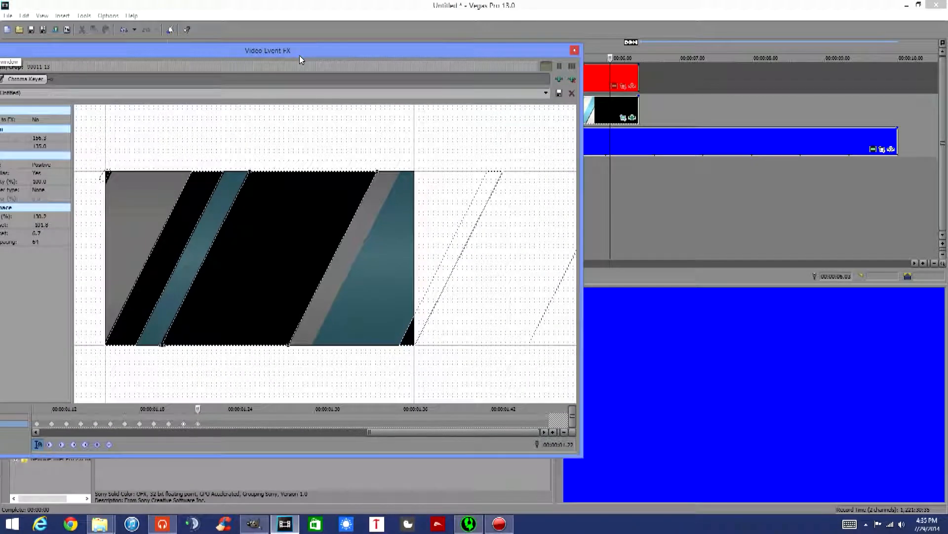
{"action": "left_click", "coordinate": [213, 410]}
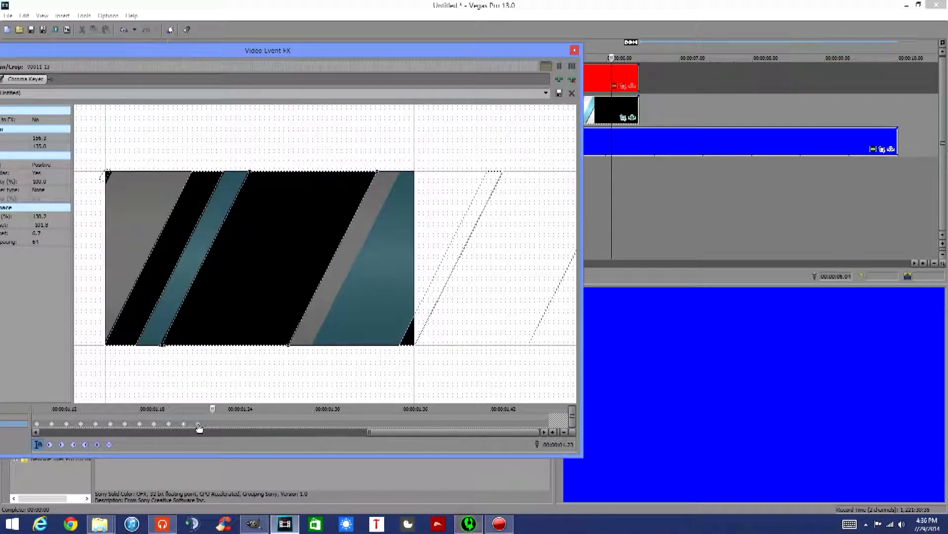
{"action": "left_click", "coordinate": [226, 409]}
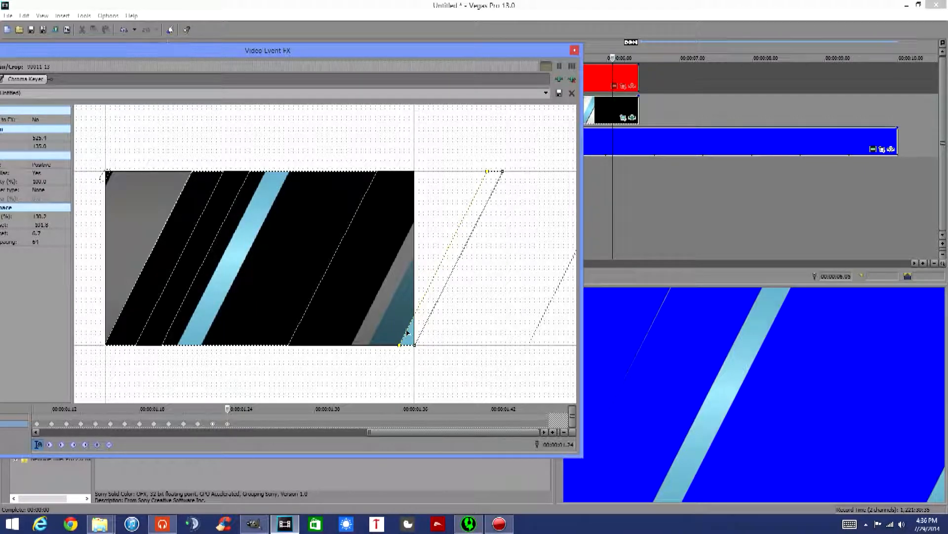
Shift the left edge of the mask at the frame's right side to X 550.0, past the light-blue corner area
{"action": "key", "text": "Right"}
{"action": "key", "text": "Right"}
{"action": "key", "text": "Right"}
{"action": "key", "text": "Right"}
{"action": "key", "text": "Right"}
{"action": "key", "text": "Right"}
{"action": "key", "text": "Right"}
{"action": "key", "text": "Right"}
{"action": "key", "text": "Right"}
{"action": "key", "text": "Right"}
{"action": "key", "text": "Right"}
{"action": "key", "text": "Right"}
{"action": "key", "text": "Right"}
{"action": "key", "text": "Right"}
{"action": "key", "text": "Right"}
{"action": "key", "text": "Right"}
{"action": "key", "text": "Right"}
{"action": "key", "text": "Right"}
{"action": "key", "text": "Right"}
{"action": "key", "text": "Right"}
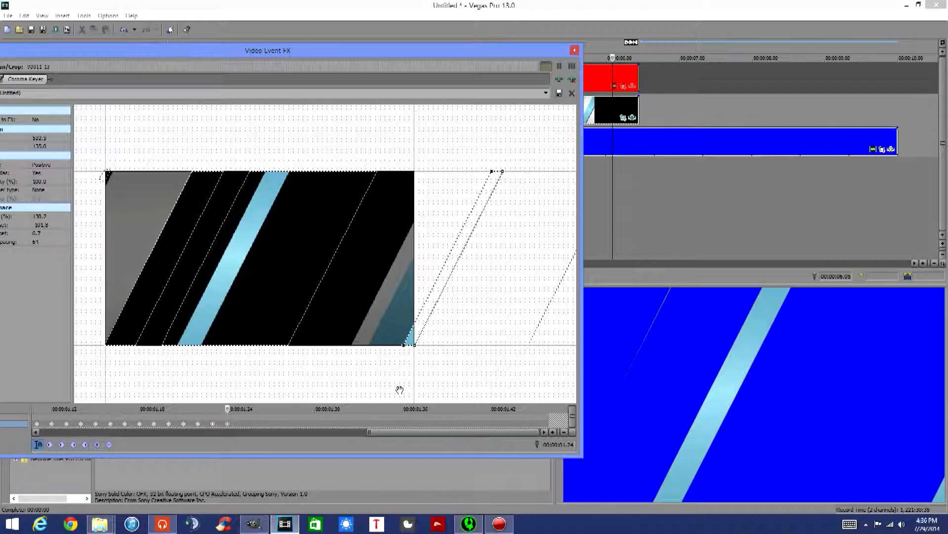
{"action": "key", "text": "Right"}
{"action": "key", "text": "Right"}
{"action": "key", "text": "Right"}
{"action": "key", "text": "Right"}
{"action": "key", "text": "Right"}
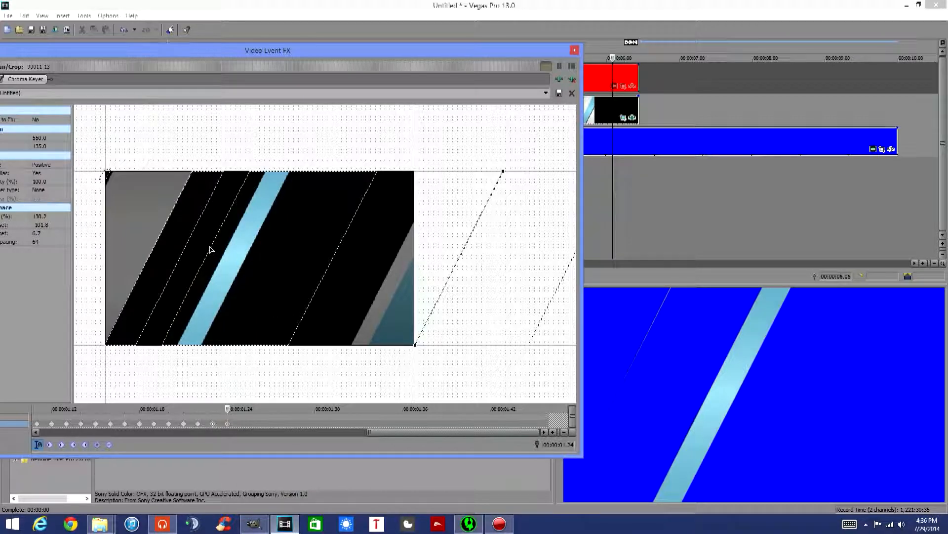
Shift the wide central mask's left edge rightward past the light-blue stripe to about X 220
{"action": "left_click_drag", "start_coordinate": [222, 251], "coordinate": [243, 296]}
{"action": "key", "text": "Right"}
{"action": "key", "text": "Right"}
{"action": "key", "text": "Right"}
{"action": "key", "text": "Right"}
{"action": "key", "text": "Right"}
{"action": "key", "text": "Right"}
{"action": "key", "text": "Right"}
{"action": "key", "text": "Right"}
{"action": "key", "text": "Right"}
{"action": "key", "text": "Right"}
{"action": "key", "text": "Right"}
{"action": "key", "text": "Right"}
{"action": "key", "text": "Right"}
{"action": "key", "text": "Right"}
{"action": "key", "text": "Right"}
{"action": "key", "text": "Right"}
{"action": "key", "text": "Right"}
{"action": "key", "text": "Right"}
{"action": "key", "text": "Right"}
{"action": "key", "text": "Right"}
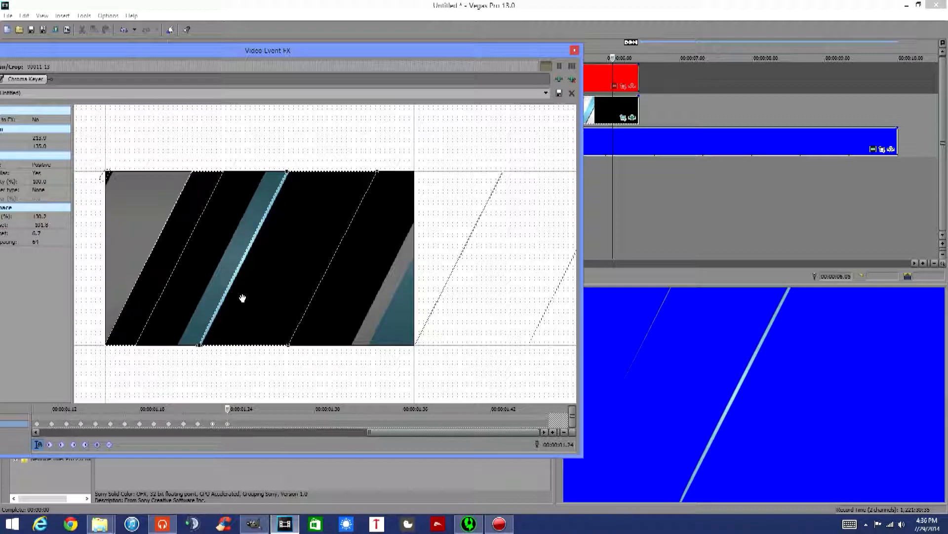
{"action": "key", "text": "Right"}
{"action": "key", "text": "Right"}
{"action": "key", "text": "Right"}
{"action": "key", "text": "Right"}
{"action": "key", "text": "Right"}
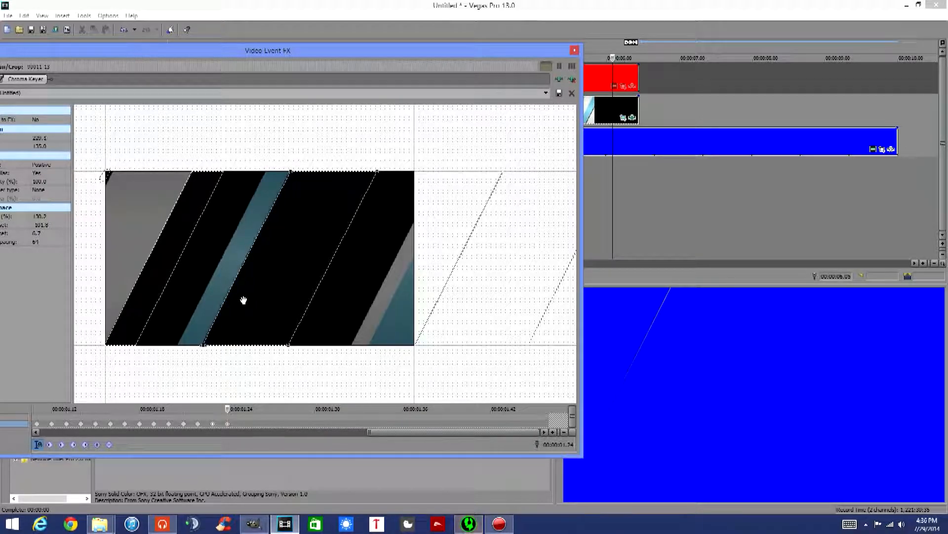
Shift the wide central mask's right edge to about X 450 so it meets the grey stripe
{"action": "left_click", "coordinate": [333, 259]}
{"action": "key", "text": "Right"}
{"action": "key", "text": "Right"}
{"action": "key", "text": "Right"}
{"action": "key", "text": "Right"}
{"action": "key", "text": "Right"}
{"action": "key", "text": "Right"}
{"action": "key", "text": "Right"}
{"action": "key", "text": "Right"}
{"action": "key", "text": "Right"}
{"action": "key", "text": "Right"}
{"action": "key", "text": "Right"}
{"action": "key", "text": "Right"}
{"action": "key", "text": "Right"}
{"action": "key", "text": "Right"}
{"action": "key", "text": "Right"}
{"action": "key", "text": "Right"}
{"action": "key", "text": "Right"}
{"action": "key", "text": "Right"}
{"action": "key", "text": "Right"}
{"action": "key", "text": "Right"}
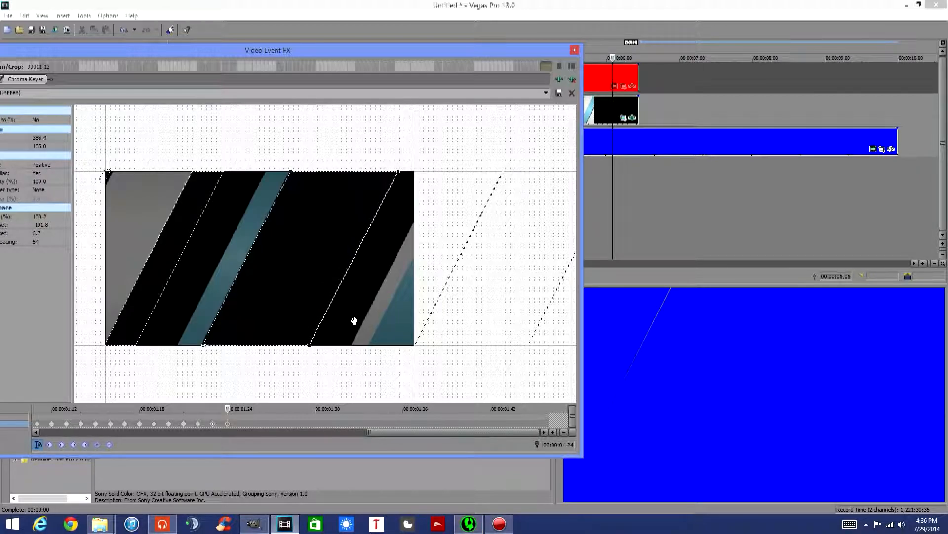
{"action": "key", "text": "Right"}
{"action": "key", "text": "Right"}
{"action": "key", "text": "Right"}
{"action": "key", "text": "Right"}
{"action": "key", "text": "Right"}
{"action": "key", "text": "Right"}
{"action": "key", "text": "Right"}
{"action": "key", "text": "Right"}
{"action": "key", "text": "Right"}
{"action": "key", "text": "Right"}
{"action": "key", "text": "Right"}
{"action": "key", "text": "Right"}
{"action": "key", "text": "Right"}
{"action": "key", "text": "Right"}
{"action": "key", "text": "Right"}
{"action": "key", "text": "Right"}
{"action": "key", "text": "Right"}
{"action": "key", "text": "Right"}
{"action": "key", "text": "Right"}
{"action": "key", "text": "Right"}
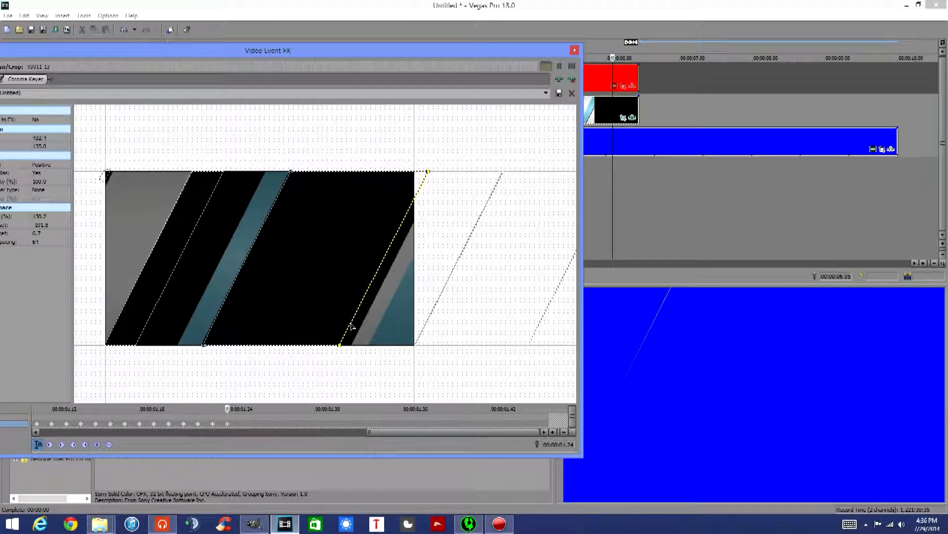
{"action": "key", "text": "Right"}
{"action": "key", "text": "Right"}
{"action": "key", "text": "Right"}
{"action": "key", "text": "Right"}
{"action": "key", "text": "Right"}
{"action": "key", "text": "Right"}
{"action": "key", "text": "Right"}
{"action": "key", "text": "Right"}
Widen the black-stripe mask rightward up to the light-blue stripe and fit the small corner mask to the upper-left black triangle
{"action": "left_click", "coordinate": [163, 258]}
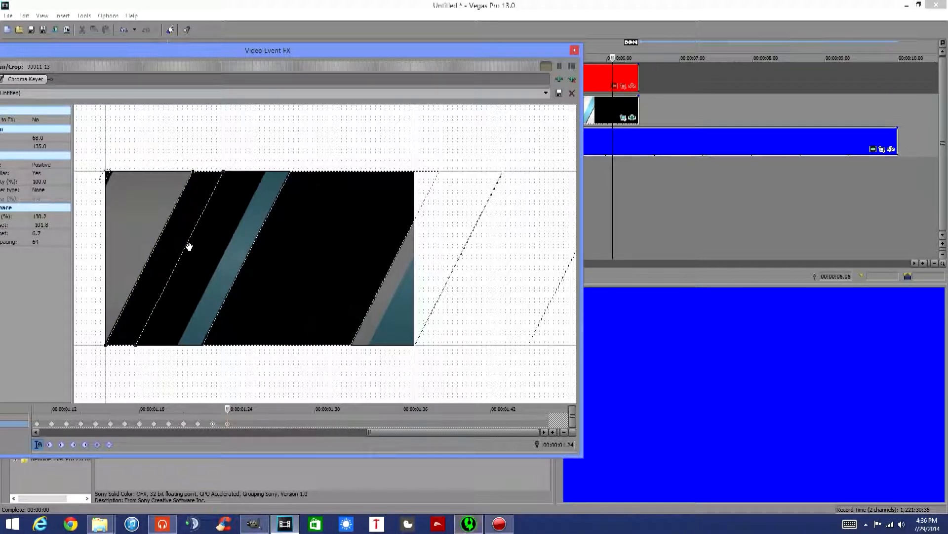
{"action": "left_click_drag", "start_coordinate": [193, 250], "coordinate": [199, 375]}
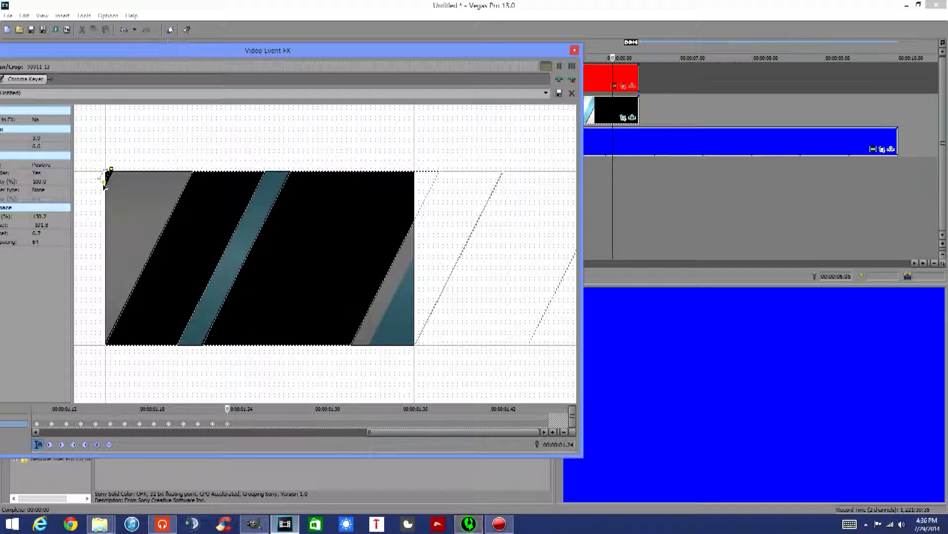
{"action": "left_click_drag", "start_coordinate": [104, 181], "coordinate": [106, 190]}
Advance the mask timeline through 00:00:01.25 to 00:00:01.26, keeping a keyframe on each frame
{"action": "left_click", "coordinate": [239, 406]}
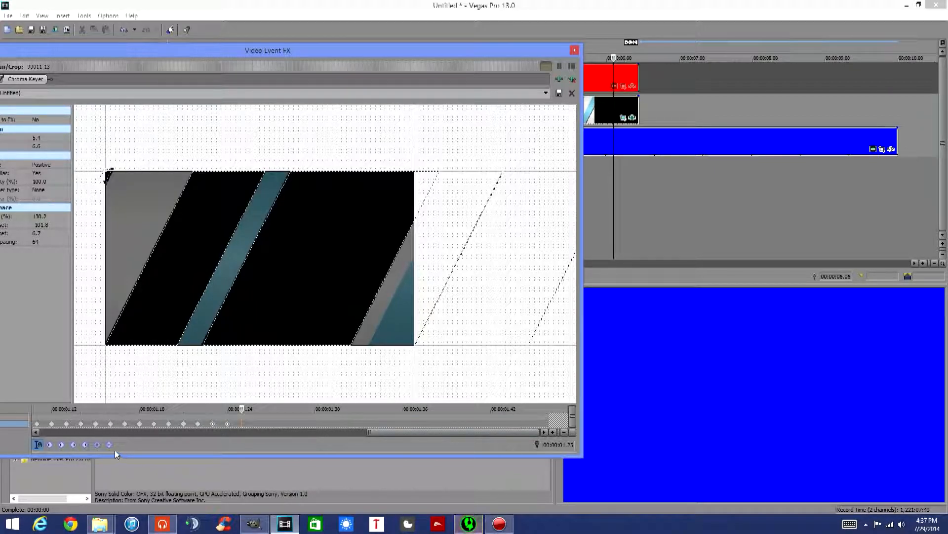
{"action": "left_click", "coordinate": [97, 444]}
{"action": "left_click", "coordinate": [257, 408]}
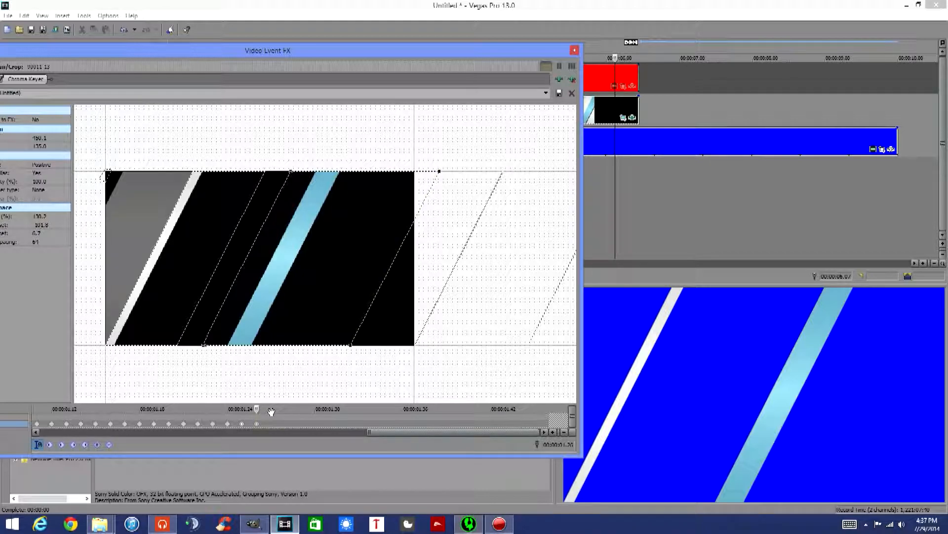
Shift the wide central mask's left edge rightward past the light-blue stripe to about X 296
{"action": "key", "text": "Left"}
{"action": "key", "text": "Right"}
{"action": "key", "text": "Right"}
{"action": "key", "text": "Right"}
{"action": "key", "text": "Right"}
{"action": "key", "text": "Right"}
{"action": "key", "text": "Right"}
{"action": "key", "text": "Right"}
{"action": "key", "text": "Right"}
{"action": "key", "text": "Right"}
{"action": "key", "text": "Right"}
{"action": "key", "text": "Right"}
{"action": "key", "text": "Right"}
{"action": "key", "text": "Right"}
{"action": "key", "text": "Right"}
{"action": "key", "text": "Right"}
{"action": "key", "text": "Right"}
{"action": "key", "text": "Right"}
{"action": "key", "text": "Right"}
{"action": "key", "text": "Right"}
{"action": "key", "text": "Right"}
{"action": "key", "text": "Right"}
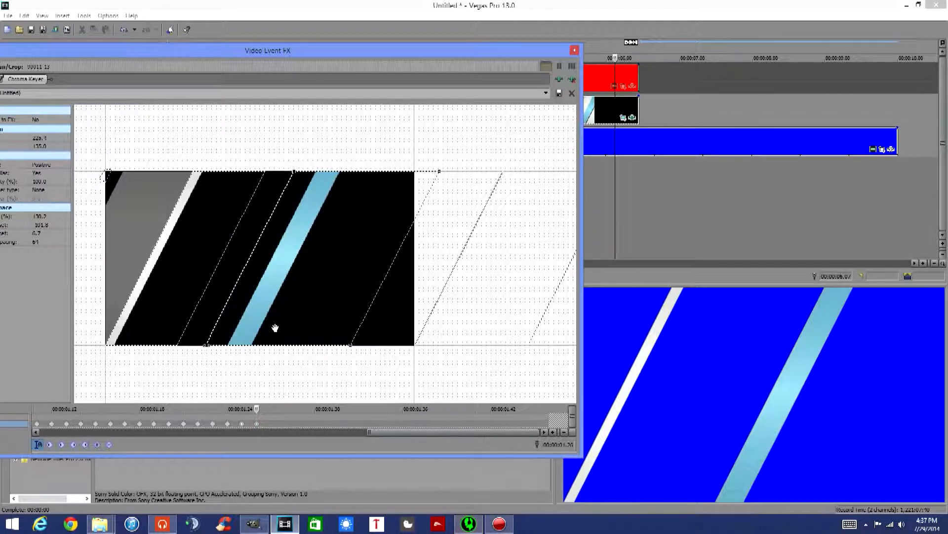
{"action": "key", "text": "Right"}
{"action": "key", "text": "Right"}
{"action": "key", "text": "Right"}
{"action": "key", "text": "Right"}
{"action": "key", "text": "Right"}
{"action": "key", "text": "Right"}
{"action": "key", "text": "Right"}
{"action": "key", "text": "Right"}
{"action": "key", "text": "Right"}
{"action": "key", "text": "Right"}
{"action": "key", "text": "Right"}
{"action": "key", "text": "Right"}
{"action": "key", "text": "Right"}
{"action": "key", "text": "Right"}
{"action": "key", "text": "Right"}
{"action": "key", "text": "Right"}
{"action": "key", "text": "Right"}
{"action": "key", "text": "Right"}
{"action": "key", "text": "Right"}
{"action": "key", "text": "Right"}
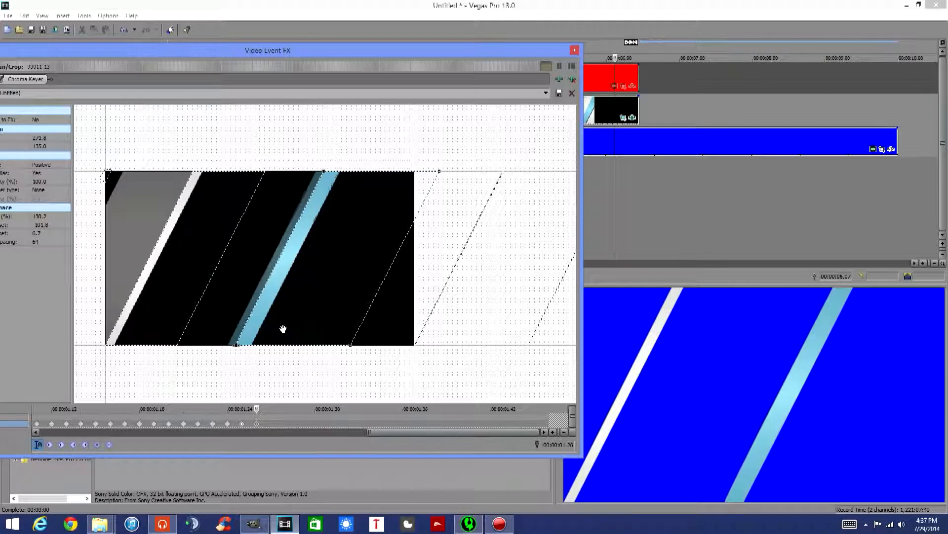
{"action": "key", "text": "Right"}
{"action": "key", "text": "Right"}
{"action": "key", "text": "Right"}
{"action": "key", "text": "Right"}
{"action": "key", "text": "Right"}
{"action": "key", "text": "Right"}
{"action": "key", "text": "Right"}
{"action": "key", "text": "Right"}
{"action": "key", "text": "Right"}
{"action": "key", "text": "Right"}
{"action": "key", "text": "Right"}
{"action": "key", "text": "Right"}
{"action": "key", "text": "Right"}
{"action": "key", "text": "Right"}
{"action": "key", "text": "Right"}
{"action": "key", "text": "Right"}
{"action": "key", "text": "Right"}
{"action": "key", "text": "Right"}
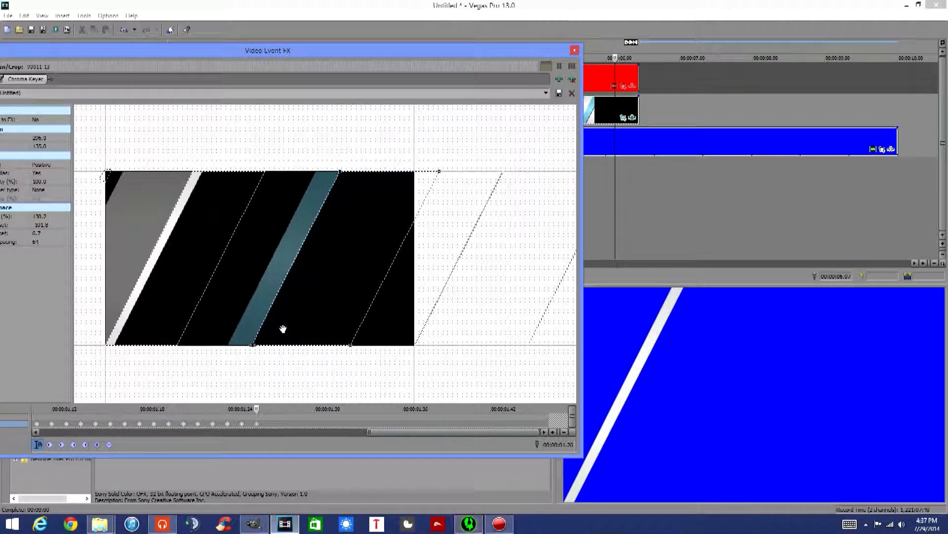
{"action": "key", "text": "Right"}
{"action": "key", "text": "Right"}
{"action": "key", "text": "Right"}
{"action": "key", "text": "Right"}
{"action": "key", "text": "Right"}
{"action": "key", "text": "Right"}
{"action": "key", "text": "Right"}
{"action": "key", "text": "Right"}
{"action": "key", "text": "Right"}
{"action": "key", "text": "Right"}
{"action": "key", "text": "Right"}
{"action": "key", "text": "Right"}
{"action": "key", "text": "Right"}
{"action": "key", "text": "Right"}
{"action": "key", "text": "Right"}
{"action": "key", "text": "Right"}
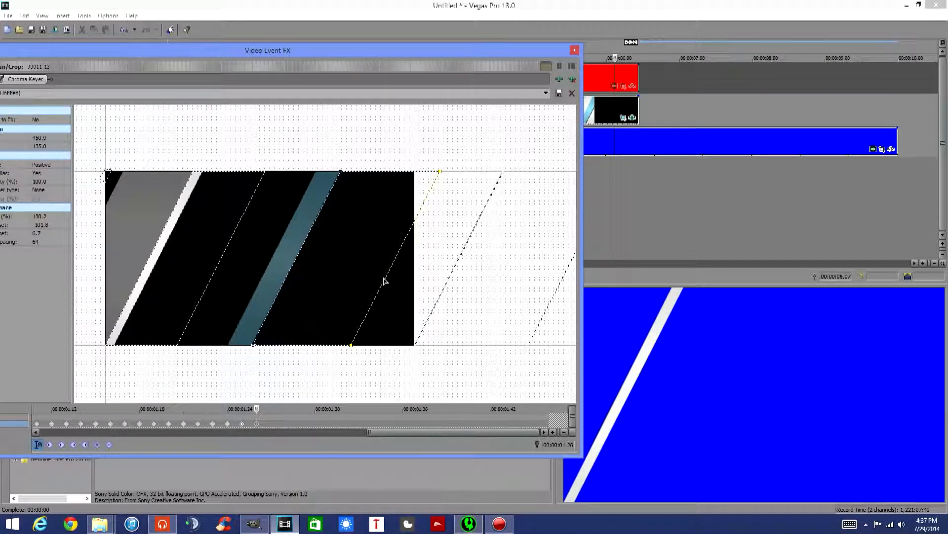
Shift the wide central mask's right edge rightward until it clears the frame and meets the neighbouring off-frame mask
{"action": "key", "text": "Right"}
{"action": "key", "text": "Right"}
{"action": "key", "text": "Right"}
{"action": "key", "text": "Right"}
{"action": "key", "text": "Right"}
{"action": "key", "text": "Right"}
{"action": "key", "text": "Right"}
{"action": "key", "text": "Right"}
{"action": "key", "text": "Right"}
{"action": "key", "text": "Right"}
{"action": "key", "text": "Right"}
{"action": "key", "text": "Right"}
{"action": "key", "text": "Right"}
{"action": "key", "text": "Right"}
{"action": "key", "text": "Right"}
{"action": "key", "text": "Right"}
{"action": "key", "text": "Right"}
{"action": "key", "text": "Right"}
{"action": "key", "text": "Right"}
{"action": "key", "text": "Right"}
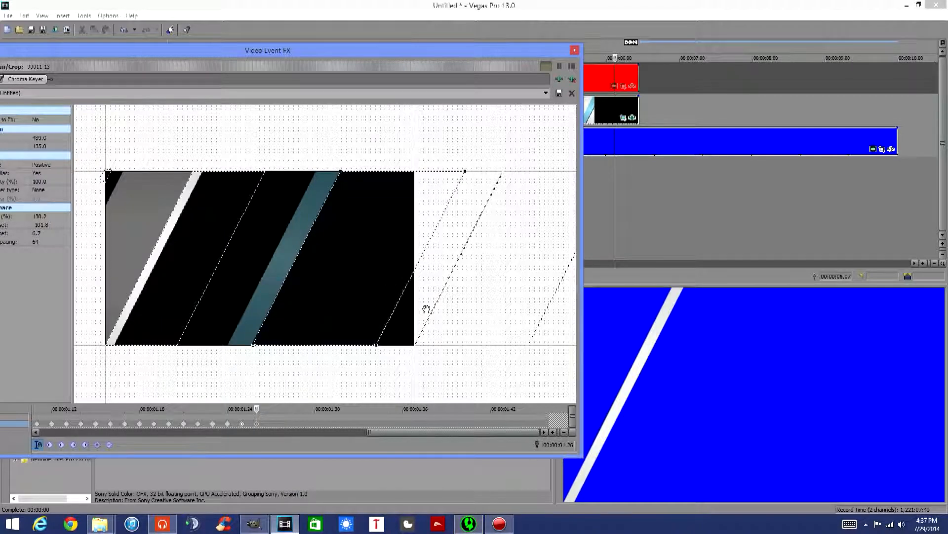
{"action": "key", "text": "Right"}
{"action": "key", "text": "Right"}
{"action": "key", "text": "Right"}
{"action": "key", "text": "Right"}
{"action": "key", "text": "Right"}
{"action": "key", "text": "Right"}
{"action": "key", "text": "Right"}
{"action": "key", "text": "Right"}
{"action": "key", "text": "Right"}
{"action": "key", "text": "Right"}
{"action": "key", "text": "Right"}
{"action": "key", "text": "Right"}
{"action": "key", "text": "Right"}
{"action": "key", "text": "Right"}
{"action": "key", "text": "Right"}
{"action": "key", "text": "Right"}
{"action": "key", "text": "Right"}
{"action": "key", "text": "Right"}
{"action": "key", "text": "Right"}
{"action": "key", "text": "Right"}
Move the black-stripe mask's right edge to the light-blue stripe at X 257.3 and its left edge past the white stripe to X 83.4
{"action": "left_click_drag", "start_coordinate": [215, 277], "coordinate": [266, 275]}
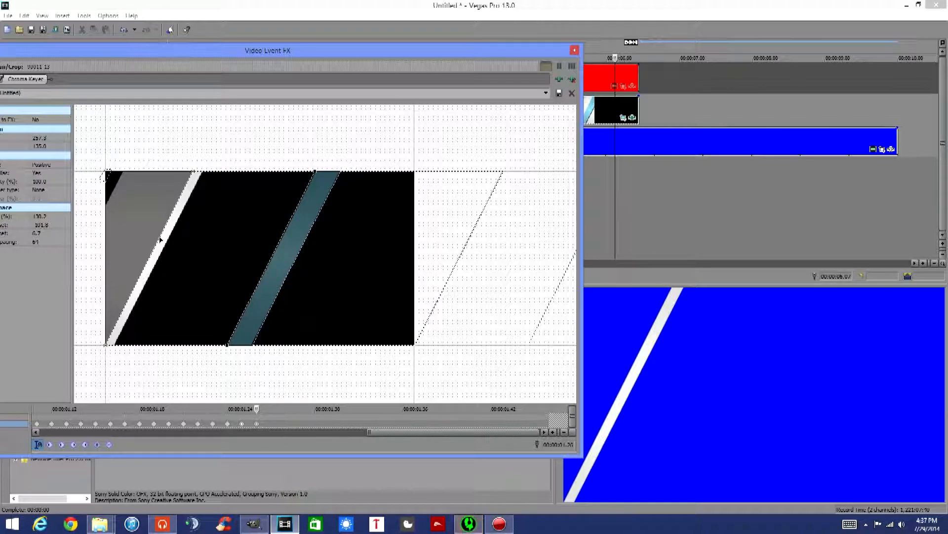
{"action": "left_click_drag", "start_coordinate": [161, 239], "coordinate": [175, 250]}
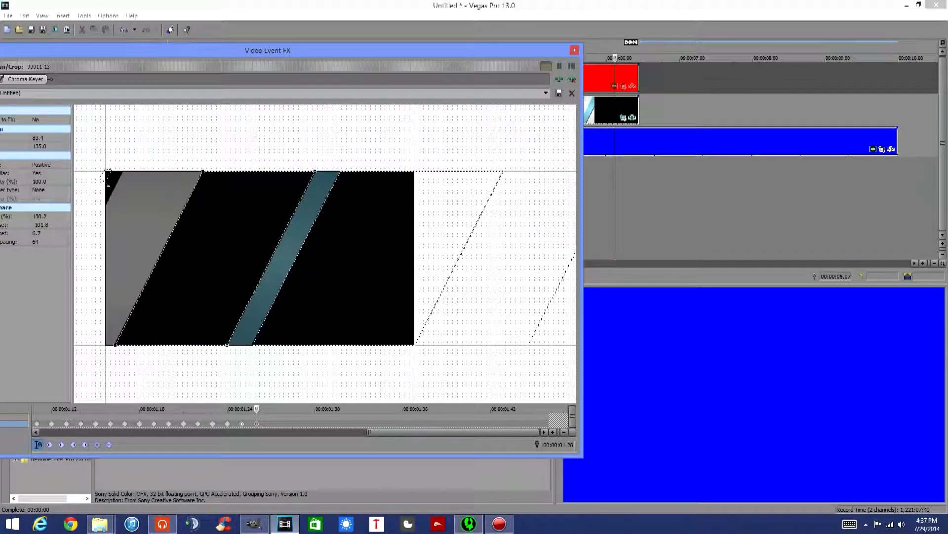
Stretch the small corner mask's lower points down to the frame's lower edge, placing the outer one at X -10, Y 270
{"action": "left_click", "coordinate": [106, 181]}
{"action": "left_click_drag", "start_coordinate": [104, 52], "coordinate": [161, 64]}
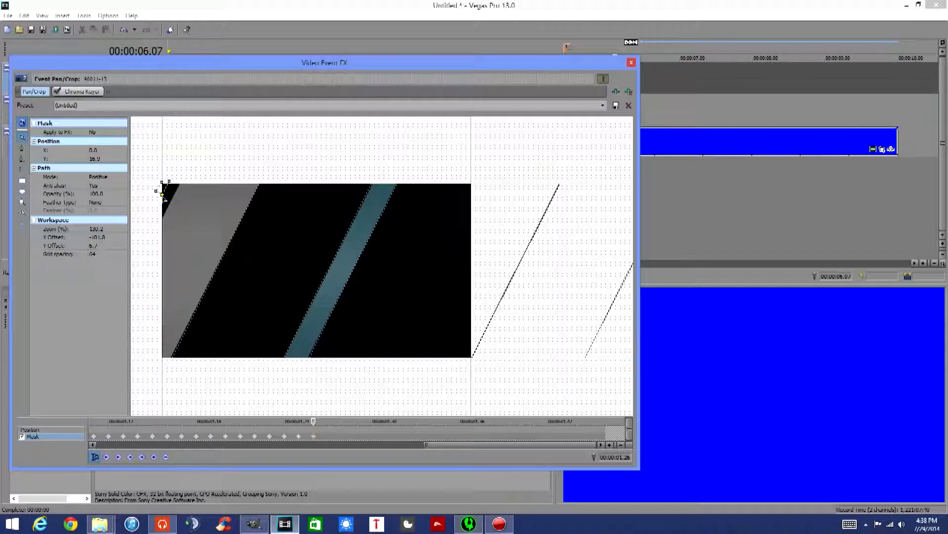
{"action": "left_click_drag", "start_coordinate": [163, 195], "coordinate": [165, 361]}
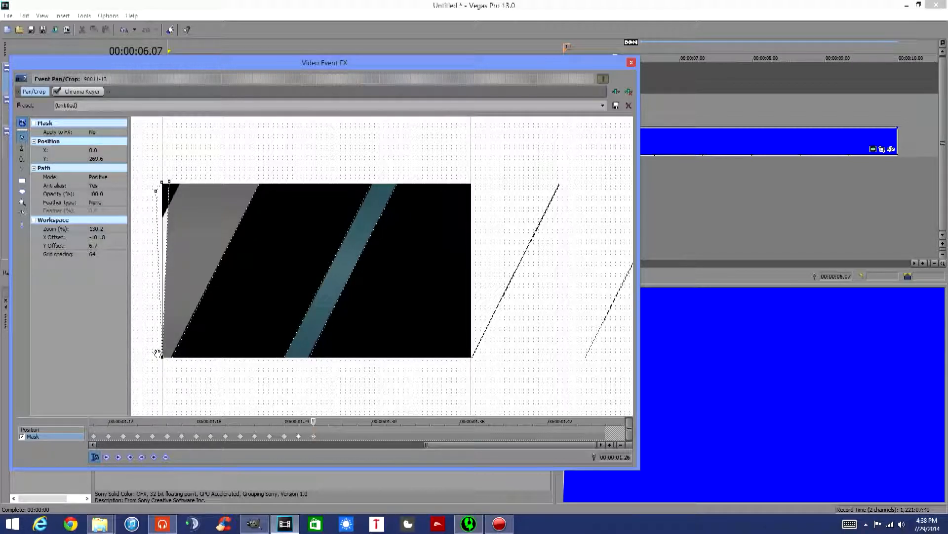
{"action": "left_click", "coordinate": [19, 213]}
{"action": "left_click_drag", "start_coordinate": [163, 361], "coordinate": [162, 367]}
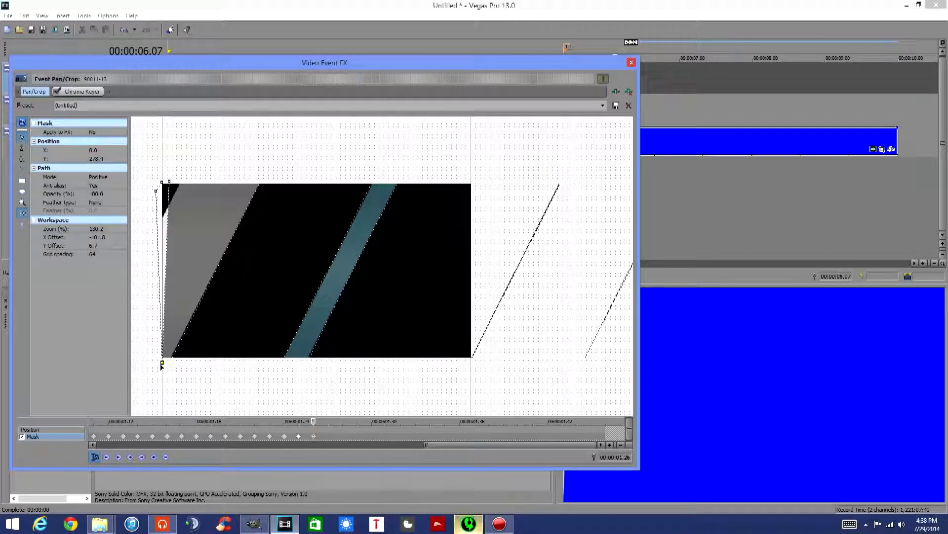
{"action": "left_click", "coordinate": [170, 184]}
{"action": "left_click_drag", "start_coordinate": [164, 183], "coordinate": [152, 357]}
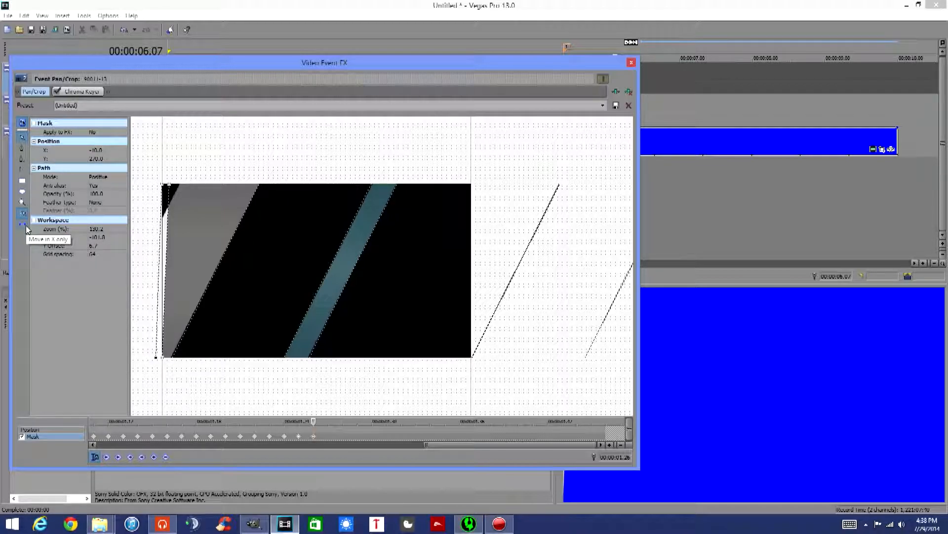
{"action": "left_click", "coordinate": [23, 214]}
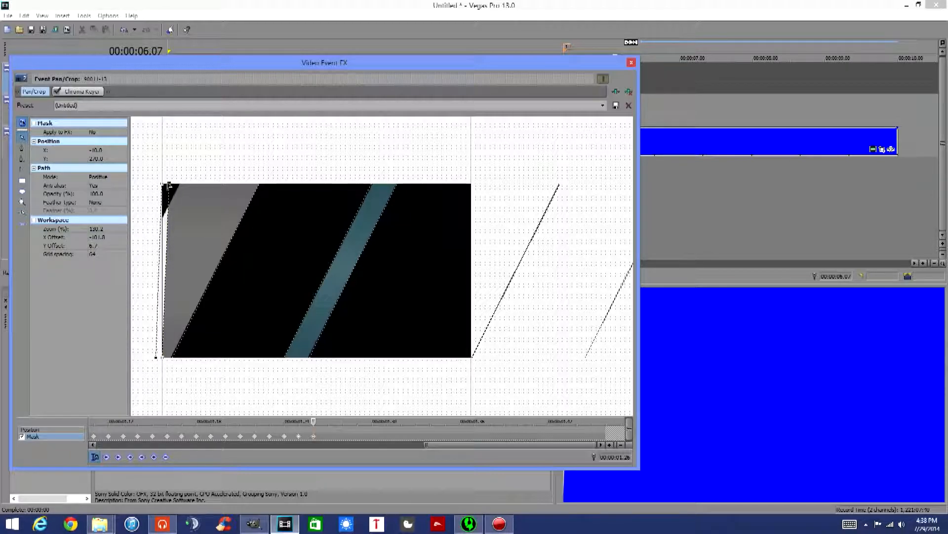
Slant the corner mask's inner edge along the upper-left black triangle, from about X 23 at the top to X -110, Y 270
{"action": "left_click_drag", "start_coordinate": [169, 185], "coordinate": [178, 184]}
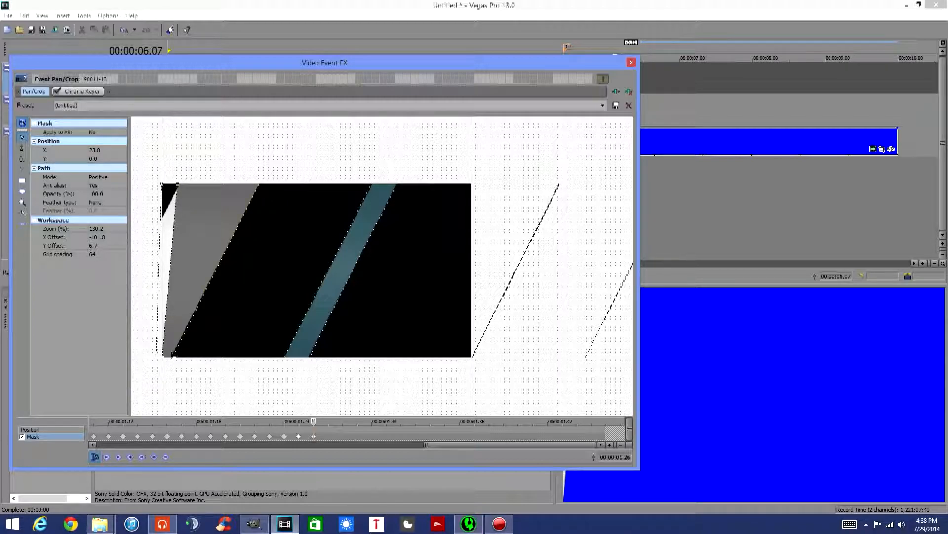
{"action": "left_click_drag", "start_coordinate": [143, 328], "coordinate": [216, 374]}
{"action": "left_click_drag", "start_coordinate": [360, 374], "coordinate": [307, 377]}
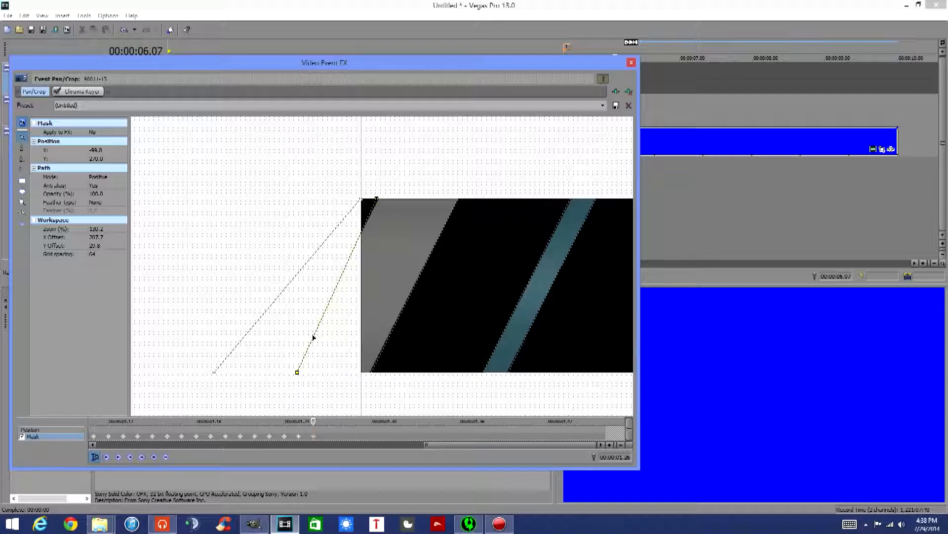
{"action": "left_click_drag", "start_coordinate": [377, 200], "coordinate": [379, 201]}
{"action": "left_click_drag", "start_coordinate": [297, 374], "coordinate": [290, 374]}
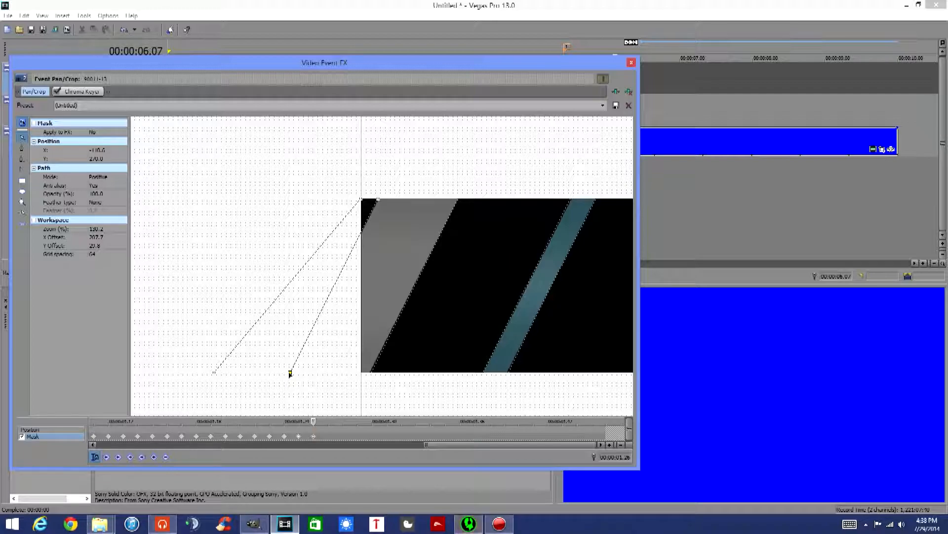
Move the corner mask's outer lower point rightward so its outer edge runs nearly parallel to the inner edge
{"action": "left_click", "coordinate": [269, 377]}
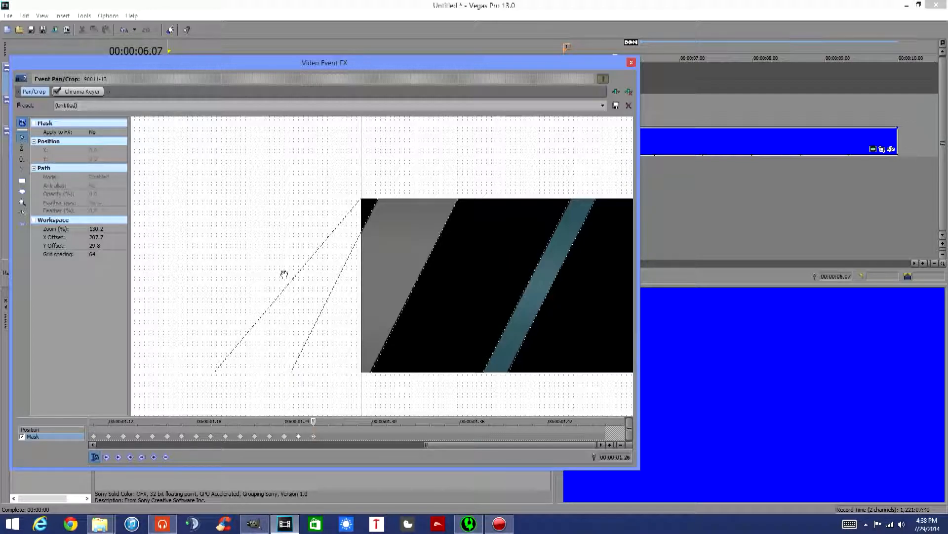
{"action": "left_click", "coordinate": [216, 373]}
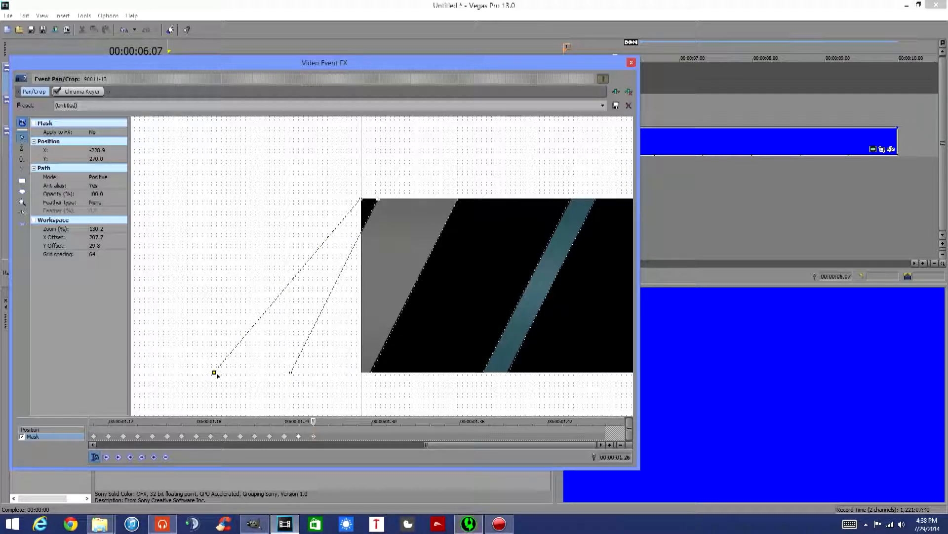
{"action": "left_click_drag", "start_coordinate": [213, 374], "coordinate": [262, 379]}
{"action": "left_click", "coordinate": [302, 389]}
{"action": "left_click_drag", "start_coordinate": [386, 393], "coordinate": [237, 368]}
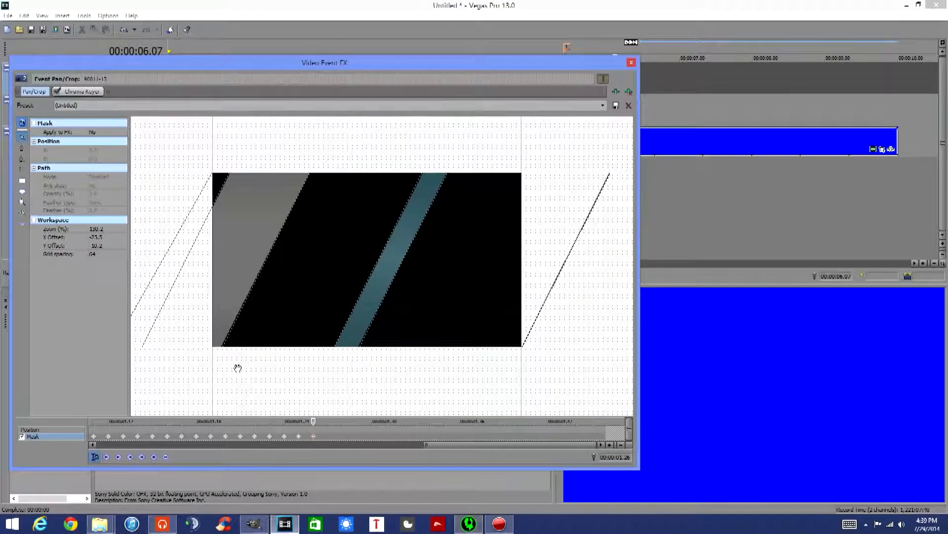
Advance the mask timeline through 00:00:01.27 to 00:00:01.28, keeping a keyframe on each frame
{"action": "left_click", "coordinate": [329, 422]}
{"action": "left_click", "coordinate": [153, 456]}
{"action": "left_click", "coordinate": [342, 421]}
Move the wide mask's left edge past the light-blue stripe to X 386 and the black-stripe mask's left edge past the white stripe to X 123.3
{"action": "left_click", "coordinate": [410, 252]}
{"action": "left_click_drag", "start_coordinate": [430, 280], "coordinate": [474, 255]}
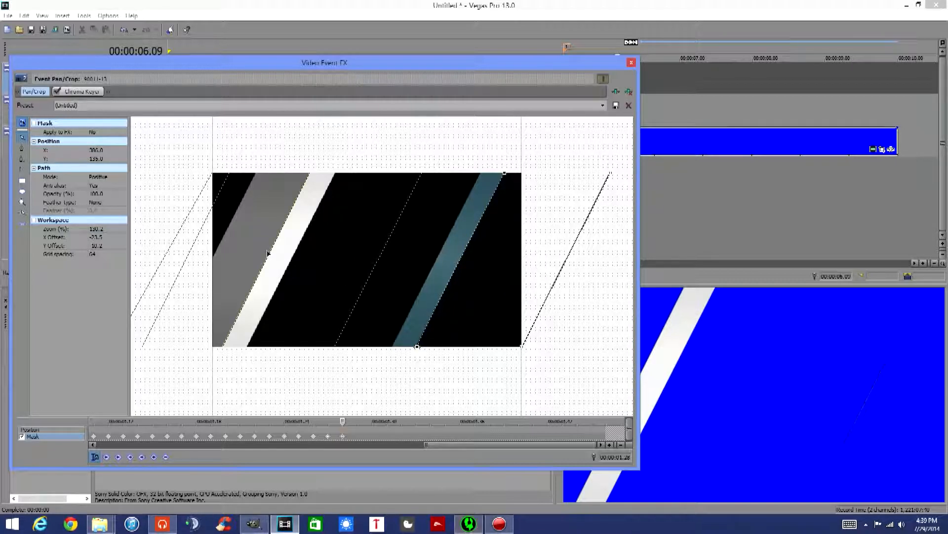
{"action": "left_click_drag", "start_coordinate": [268, 257], "coordinate": [279, 288]}
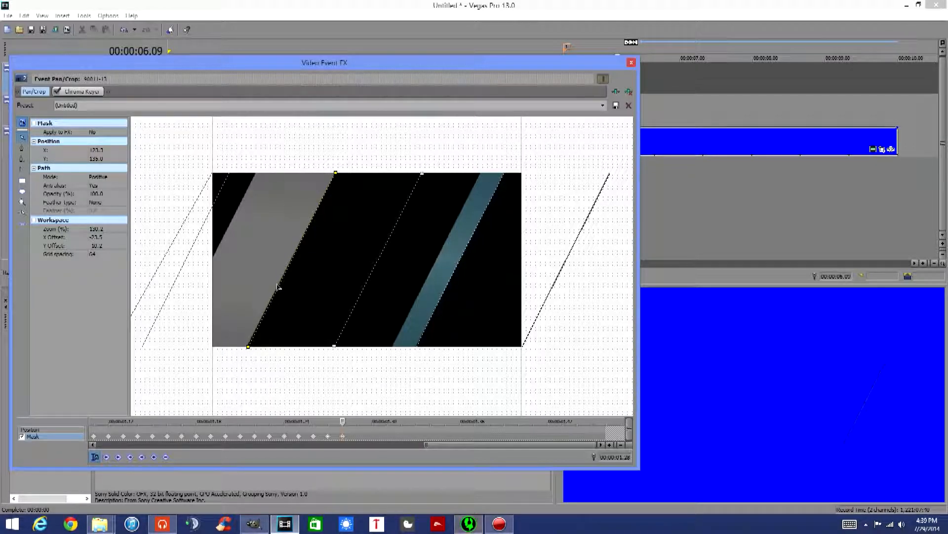
Move the black-stripe mask's right edge to the light-blue stripe at about X 347 and the corner mask's inner edge to the gray stripe at X -1.9
{"action": "key", "text": "Right"}
{"action": "key", "text": "Right"}
{"action": "key", "text": "Right"}
{"action": "key", "text": "Right"}
{"action": "key", "text": "Right"}
{"action": "key", "text": "Right"}
{"action": "key", "text": "Right"}
{"action": "key", "text": "Right"}
{"action": "key", "text": "Right"}
{"action": "key", "text": "Right"}
{"action": "key", "text": "Right"}
{"action": "key", "text": "Right"}
{"action": "key", "text": "Right"}
{"action": "key", "text": "Right"}
{"action": "key", "text": "Right"}
{"action": "key", "text": "Right"}
{"action": "key", "text": "Right"}
{"action": "key", "text": "Right"}
{"action": "key", "text": "Right"}
{"action": "key", "text": "Right"}
{"action": "key", "text": "Right"}
{"action": "key", "text": "Right"}
{"action": "key", "text": "Right"}
{"action": "key", "text": "Right"}
{"action": "key", "text": "Right"}
{"action": "key", "text": "Right"}
{"action": "key", "text": "Right"}
{"action": "key", "text": "Right"}
{"action": "key", "text": "Right"}
{"action": "key", "text": "Right"}
{"action": "key", "text": "Right"}
{"action": "key", "text": "Right"}
{"action": "key", "text": "Right"}
{"action": "key", "text": "Right"}
{"action": "key", "text": "Right"}
{"action": "key", "text": "Right"}
{"action": "key", "text": "Right"}
{"action": "key", "text": "Right"}
{"action": "key", "text": "Right"}
{"action": "key", "text": "Right"}
{"action": "key", "text": "Right"}
{"action": "key", "text": "Right"}
{"action": "key", "text": "Right"}
{"action": "key", "text": "Right"}
{"action": "key", "text": "Right"}
{"action": "key", "text": "Right"}
{"action": "key", "text": "Right"}
{"action": "key", "text": "Right"}
{"action": "key", "text": "Right"}
{"action": "key", "text": "Right"}
{"action": "key", "text": "Right"}
{"action": "key", "text": "Right"}
{"action": "key", "text": "Right"}
{"action": "key", "text": "Right"}
{"action": "key", "text": "Right"}
{"action": "key", "text": "Right"}
{"action": "key", "text": "Right"}
{"action": "key", "text": "Right"}
{"action": "key", "text": "Right"}
{"action": "key", "text": "Right"}
{"action": "key", "text": "Right"}
{"action": "key", "text": "Right"}
{"action": "key", "text": "Right"}
{"action": "key", "text": "Right"}
{"action": "key", "text": "Right"}
{"action": "key", "text": "Right"}
{"action": "key", "text": "Right"}
{"action": "key", "text": "Right"}
{"action": "key", "text": "Right"}
{"action": "key", "text": "Right"}
{"action": "key", "text": "Right"}
{"action": "key", "text": "Right"}
{"action": "key", "text": "Right"}
{"action": "key", "text": "Right"}
{"action": "key", "text": "Right"}
{"action": "key", "text": "Right"}
{"action": "key", "text": "Right"}
{"action": "key", "text": "Right"}
{"action": "key", "text": "Right"}
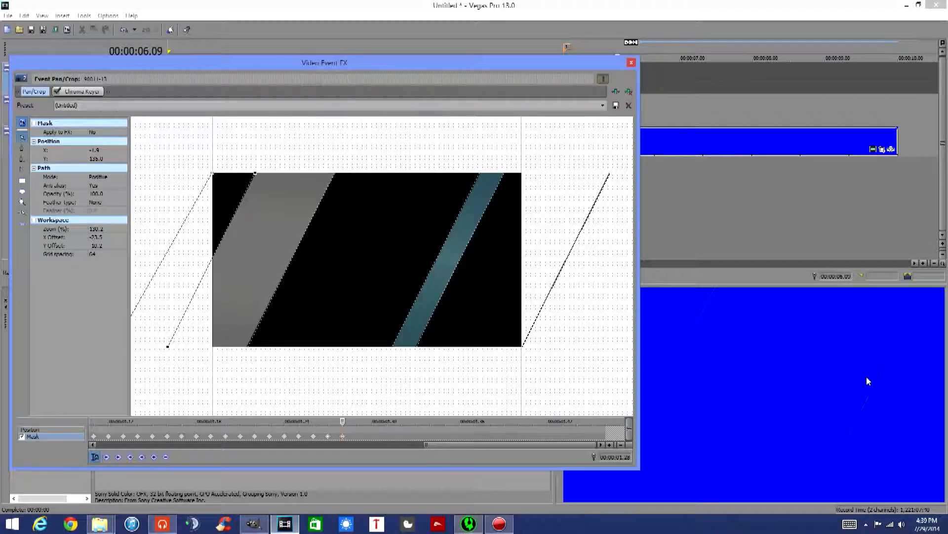
Advance the mask timeline from 00:00:01.28 to 00:00:01.30, keeping a keyframe on each frame
{"action": "left_click", "coordinate": [454, 275]}
{"action": "left_click", "coordinate": [437, 256]}
{"action": "key", "text": "Right"}
{"action": "left_click", "coordinate": [312, 225]}
{"action": "key", "text": "Right"}
{"action": "key", "text": "Right"}
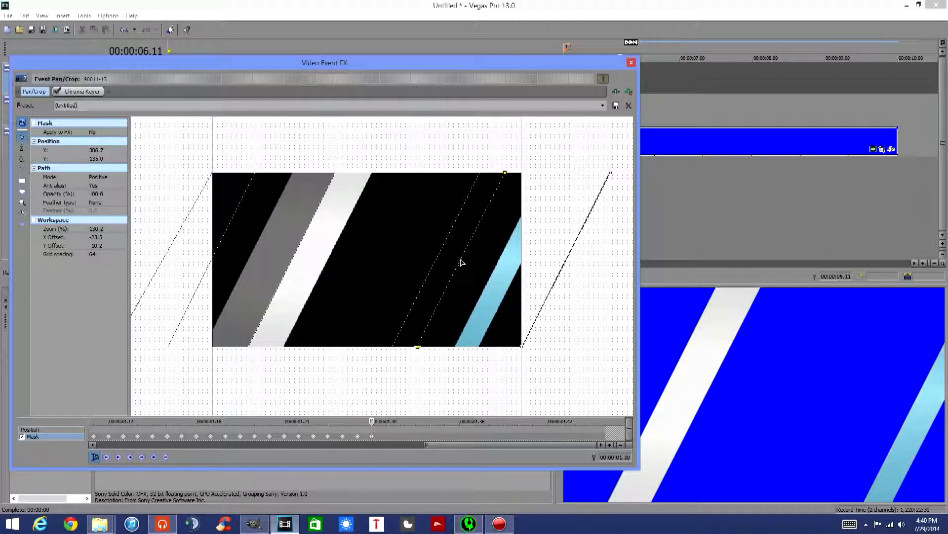
Move the wide mask's left edge past the light-blue stripe and fit the black-stripe mask between the white and light-blue stripes, left edge at X 180.1
{"action": "left_click_drag", "start_coordinate": [468, 297], "coordinate": [500, 306]}
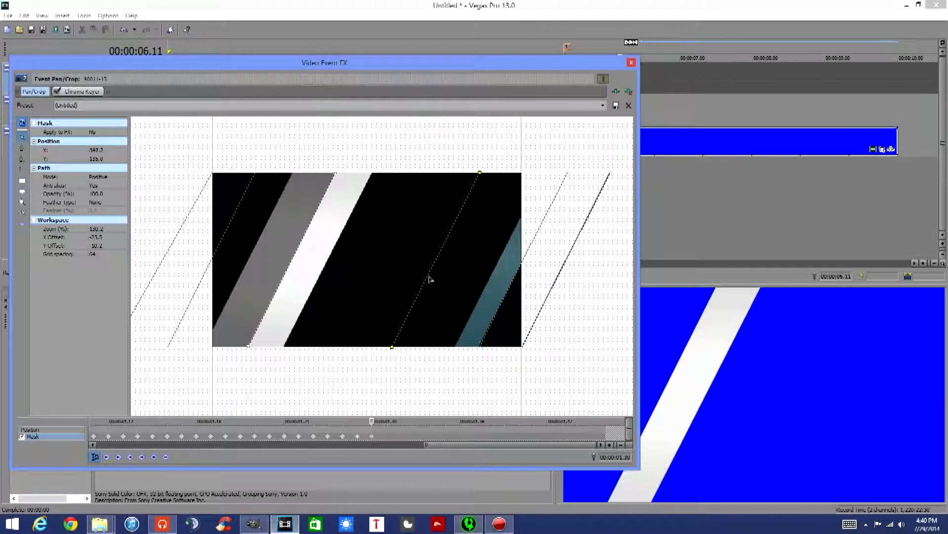
{"action": "mouse_move", "coordinate": [477, 303]}
{"action": "left_mouse_down"}
{"action": "mouse_move", "coordinate": [461, 271]}
{"action": "mouse_move", "coordinate": [502, 277]}
{"action": "mouse_move", "coordinate": [492, 296]}
{"action": "left_mouse_up"}
{"action": "left_click_drag", "start_coordinate": [294, 258], "coordinate": [327, 279]}
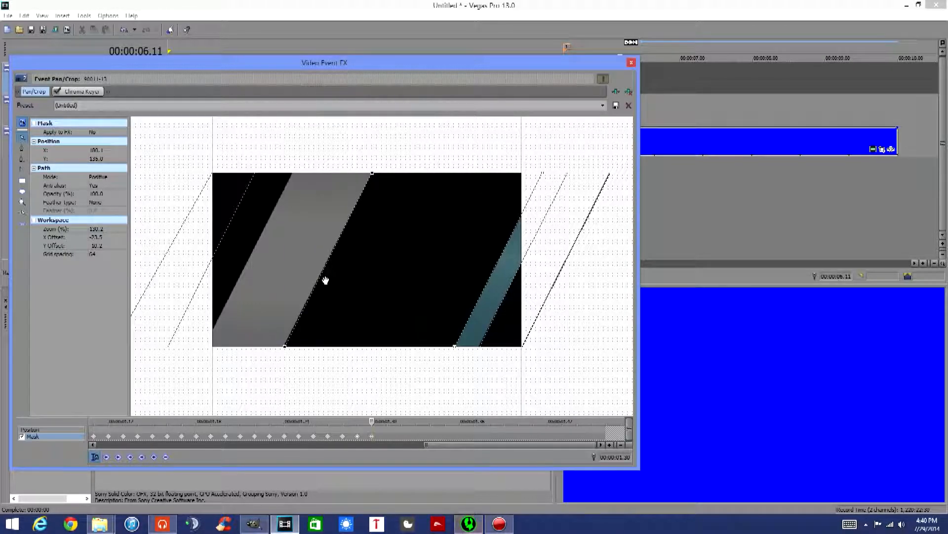
Move the corner mask's inner edge to the gray stripe's left side at X 54.9
{"action": "key", "text": "Right"}
{"action": "key", "text": "Right"}
{"action": "key", "text": "Right"}
{"action": "key", "text": "Right"}
{"action": "key", "text": "Right"}
{"action": "key", "text": "Right"}
{"action": "key", "text": "Right"}
{"action": "key", "text": "Right"}
{"action": "key", "text": "Right"}
{"action": "key", "text": "Right"}
{"action": "key", "text": "Right"}
{"action": "key", "text": "Right"}
{"action": "key", "text": "Right"}
{"action": "key", "text": "Right"}
{"action": "key", "text": "Right"}
{"action": "key", "text": "Right"}
{"action": "key", "text": "Right"}
{"action": "left_click", "coordinate": [181, 227]}
{"action": "key", "text": "Right"}
{"action": "key", "text": "Right"}
{"action": "key", "text": "Right"}
{"action": "key", "text": "Right"}
{"action": "key", "text": "Right"}
{"action": "key", "text": "Right"}
{"action": "key", "text": "Right"}
{"action": "key", "text": "Right"}
{"action": "key", "text": "Right"}
{"action": "key", "text": "Right"}
{"action": "key", "text": "Right"}
{"action": "key", "text": "Right"}
{"action": "key", "text": "Right"}
{"action": "key", "text": "Right"}
{"action": "key", "text": "Right"}
{"action": "key", "text": "Right"}
{"action": "key", "text": "Right"}
{"action": "key", "text": "Right"}
{"action": "key", "text": "Right"}
{"action": "key", "text": "Right"}
{"action": "key", "text": "Right"}
{"action": "key", "text": "Right"}
{"action": "key", "text": "Right"}
{"action": "key", "text": "Right"}
{"action": "key", "text": "Right"}
{"action": "key", "text": "Right"}
{"action": "key", "text": "Right"}
{"action": "key", "text": "Right"}
{"action": "key", "text": "Right"}
At 00:00:01.32, move the wide mask's left edge beyond the frame's right side until it meets the mask's outer edge
{"action": "left_click", "coordinate": [402, 421]}
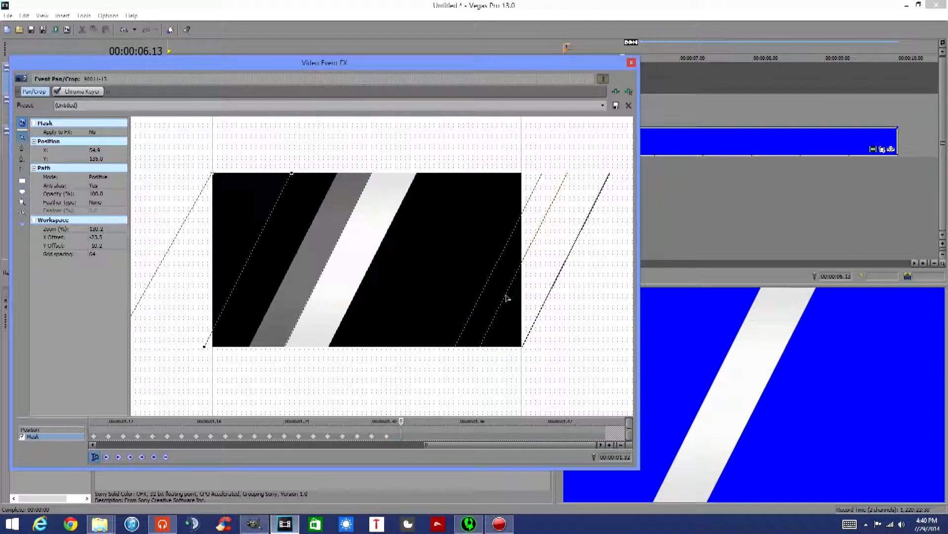
{"action": "key", "text": "Right"}
{"action": "key", "text": "Right"}
{"action": "key", "text": "Right"}
{"action": "key", "text": "Right"}
{"action": "key", "text": "Right"}
{"action": "key", "text": "Right"}
{"action": "key", "text": "Right"}
{"action": "key", "text": "Right"}
{"action": "key", "text": "Right"}
{"action": "key", "text": "Right"}
{"action": "key", "text": "Right"}
{"action": "key", "text": "Right"}
{"action": "key", "text": "Right"}
{"action": "key", "text": "Right"}
{"action": "key", "text": "Right"}
{"action": "key", "text": "Right"}
{"action": "key", "text": "Right"}
{"action": "key", "text": "Right"}
{"action": "key", "text": "Right"}
{"action": "key", "text": "Right"}
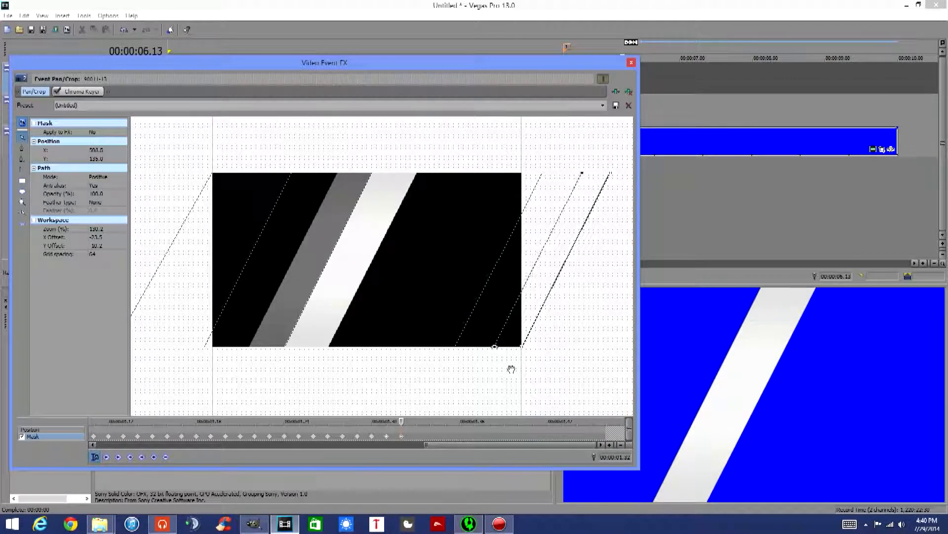
{"action": "key", "text": "Right"}
{"action": "key", "text": "Right"}
{"action": "key", "text": "Right"}
{"action": "key", "text": "Right"}
{"action": "key", "text": "Right"}
{"action": "key", "text": "Right"}
{"action": "key", "text": "Right"}
{"action": "key", "text": "Right"}
{"action": "key", "text": "Right"}
{"action": "key", "text": "Right"}
{"action": "key", "text": "Right"}
{"action": "key", "text": "Right"}
{"action": "key", "text": "Right"}
{"action": "key", "text": "Right"}
{"action": "key", "text": "Right"}
{"action": "key", "text": "Right"}
{"action": "key", "text": "Right"}
{"action": "key", "text": "Right"}
{"action": "key", "text": "Right"}
{"action": "key", "text": "Right"}
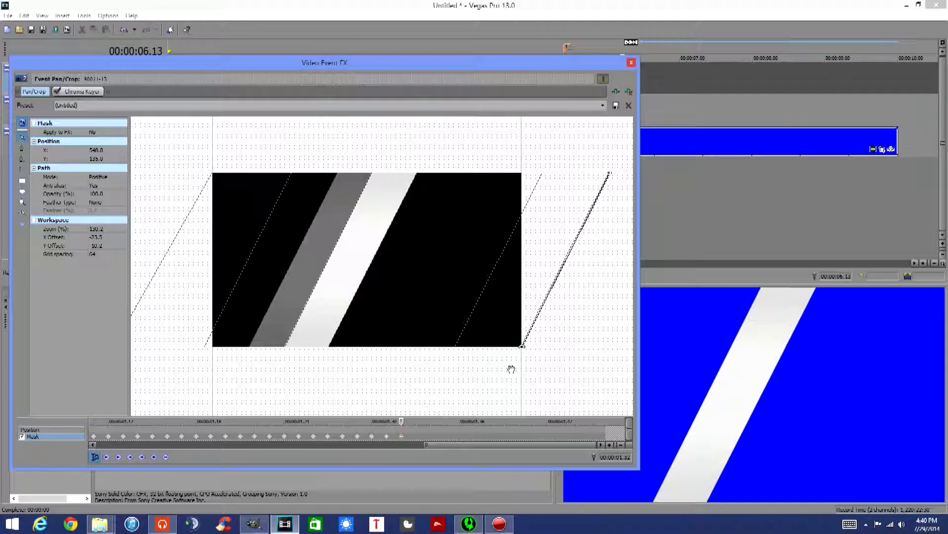
{"action": "key", "text": "Right"}
{"action": "key", "text": "Right"}
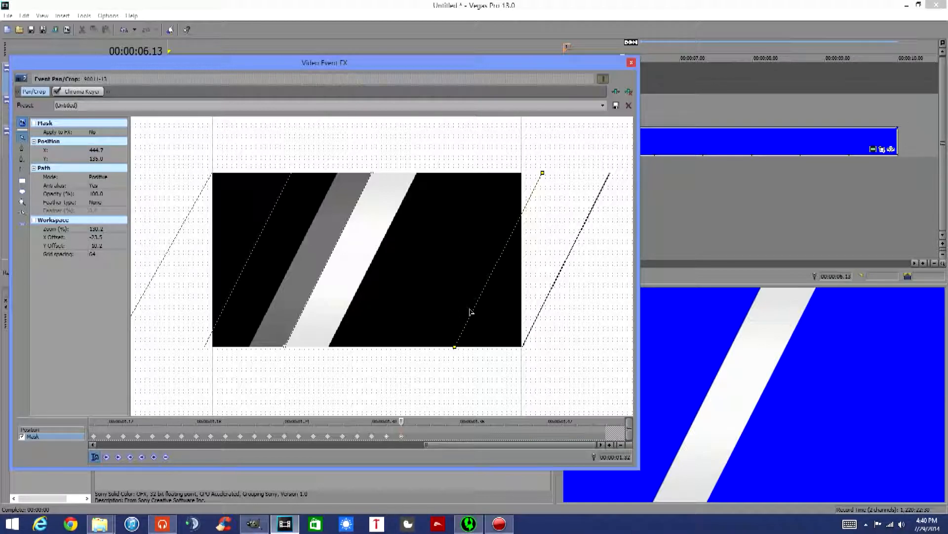
Move the black-stripe mask's right edge outward to the wide mask's outer edge beyond the frame
{"action": "key", "text": "Right"}
{"action": "key", "text": "Right"}
{"action": "key", "text": "Right"}
{"action": "key", "text": "Right"}
{"action": "key", "text": "Right"}
{"action": "key", "text": "Right"}
{"action": "key", "text": "Right"}
{"action": "key", "text": "Right"}
{"action": "key", "text": "Right"}
{"action": "key", "text": "Right"}
{"action": "key", "text": "Right"}
{"action": "key", "text": "Right"}
{"action": "key", "text": "Right"}
{"action": "key", "text": "Right"}
{"action": "key", "text": "Right"}
{"action": "key", "text": "Right"}
{"action": "key", "text": "Right"}
{"action": "key", "text": "Right"}
{"action": "key", "text": "Right"}
{"action": "key", "text": "Right"}
{"action": "key", "text": "Right"}
{"action": "key", "text": "Right"}
{"action": "key", "text": "Right"}
{"action": "key", "text": "Right"}
{"action": "key", "text": "Right"}
{"action": "key", "text": "Right"}
{"action": "key", "text": "Right"}
{"action": "key", "text": "Right"}
{"action": "key", "text": "Right"}
{"action": "key", "text": "Right"}
{"action": "key", "text": "Right"}
{"action": "key", "text": "Right"}
{"action": "key", "text": "Right"}
{"action": "key", "text": "Right"}
{"action": "key", "text": "Right"}
{"action": "key", "text": "Right"}
{"action": "key", "text": "Right"}
{"action": "key", "text": "Right"}
{"action": "key", "text": "Right"}
{"action": "key", "text": "Right"}
{"action": "key", "text": "Right"}
{"action": "key", "text": "Right"}
{"action": "key", "text": "Right"}
{"action": "key", "text": "Right"}
{"action": "key", "text": "Right"}
{"action": "key", "text": "Right"}
{"action": "key", "text": "Right"}
{"action": "key", "text": "Right"}
{"action": "key", "text": "Right"}
{"action": "key", "text": "Right"}
{"action": "key", "text": "Right"}
{"action": "key", "text": "Right"}
{"action": "key", "text": "Right"}
{"action": "key", "text": "Right"}
{"action": "key", "text": "Right"}
{"action": "key", "text": "Right"}
{"action": "key", "text": "Right"}
{"action": "key", "text": "Right"}
{"action": "key", "text": "Right"}
{"action": "key", "text": "Right"}
Move the black-stripe mask's left edge across the white stripe to its right side at X 251.0
{"action": "left_click", "coordinate": [312, 294]}
{"action": "key", "text": "Right"}
{"action": "key", "text": "Right"}
{"action": "key", "text": "Right"}
{"action": "key", "text": "Right"}
{"action": "key", "text": "Right"}
{"action": "key", "text": "Right"}
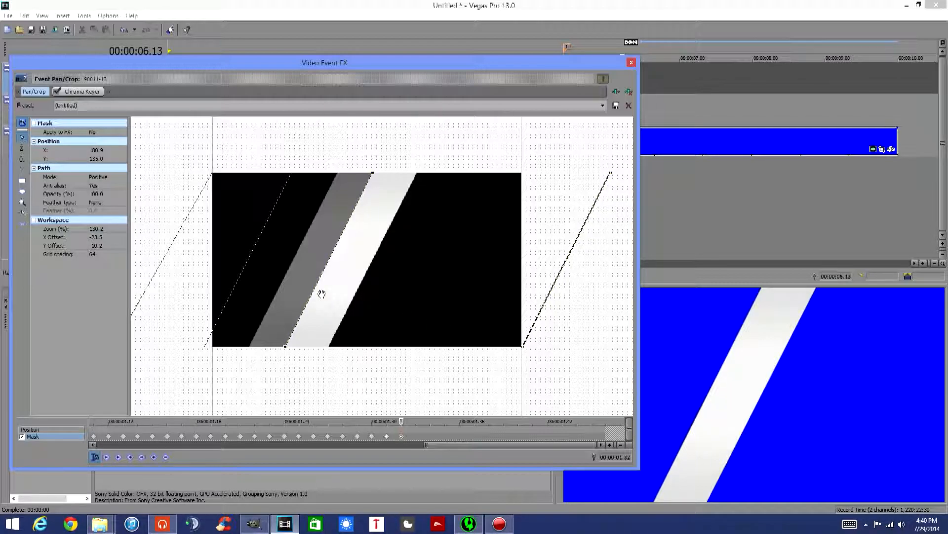
{"action": "key", "text": "Right"}
{"action": "key", "text": "Right"}
{"action": "key", "text": "Right"}
{"action": "key", "text": "Right"}
{"action": "key", "text": "Right"}
{"action": "key", "text": "Right"}
{"action": "key", "text": "Right"}
{"action": "key", "text": "Right"}
{"action": "key", "text": "Right"}
{"action": "key", "text": "Right"}
{"action": "key", "text": "Right"}
{"action": "key", "text": "Right"}
{"action": "key", "text": "Right"}
{"action": "key", "text": "Right"}
{"action": "key", "text": "Right"}
{"action": "key", "text": "Right"}
{"action": "key", "text": "Right"}
{"action": "key", "text": "Right"}
{"action": "key", "text": "Right"}
{"action": "key", "text": "Right"}
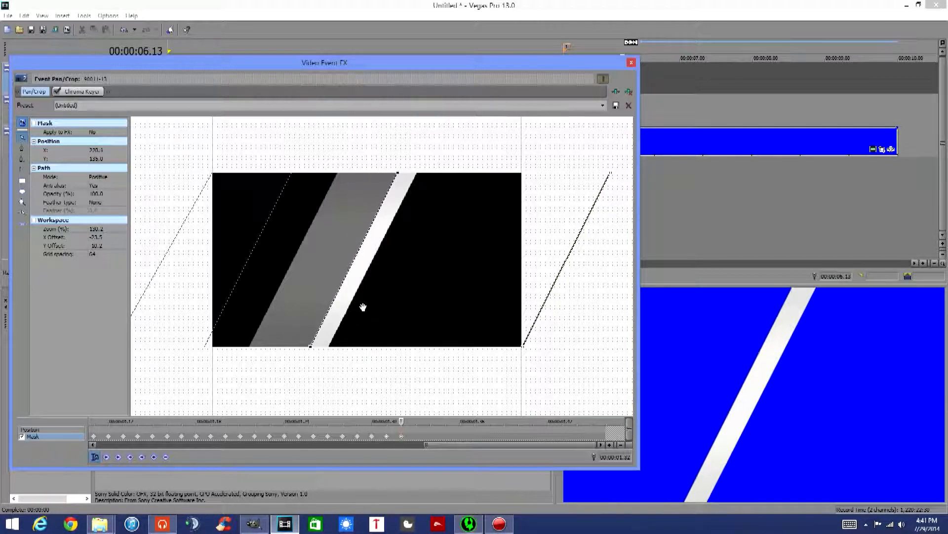
{"action": "key", "text": "Right"}
{"action": "key", "text": "Right"}
{"action": "key", "text": "Right"}
{"action": "key", "text": "Right"}
{"action": "key", "text": "Right"}
{"action": "key", "text": "Right"}
{"action": "key", "text": "Right"}
{"action": "key", "text": "Right"}
{"action": "key", "text": "Right"}
{"action": "key", "text": "Right"}
{"action": "key", "text": "Right"}
{"action": "key", "text": "Right"}
{"action": "key", "text": "Right"}
{"action": "key", "text": "Right"}
{"action": "key", "text": "Right"}
{"action": "key", "text": "Right"}
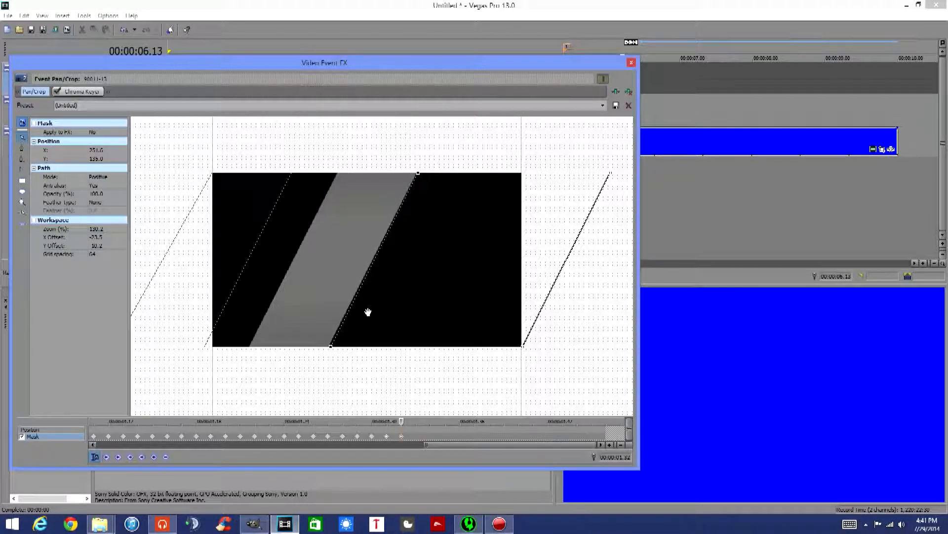
Move the corner mask's inner edge to the gray stripe's left side at X 124.1
{"action": "key", "text": "Right"}
{"action": "key", "text": "Right"}
{"action": "key", "text": "Right"}
{"action": "key", "text": "Right"}
{"action": "key", "text": "Right"}
{"action": "key", "text": "Right"}
{"action": "key", "text": "Right"}
{"action": "key", "text": "Right"}
{"action": "key", "text": "Right"}
{"action": "key", "text": "Right"}
{"action": "key", "text": "Right"}
{"action": "key", "text": "Right"}
{"action": "key", "text": "Right"}
{"action": "key", "text": "Right"}
{"action": "key", "text": "Right"}
{"action": "key", "text": "Right"}
{"action": "key", "text": "Right"}
{"action": "key", "text": "Right"}
{"action": "key", "text": "Right"}
{"action": "key", "text": "Right"}
{"action": "key", "text": "Right"}
{"action": "key", "text": "Right"}
{"action": "key", "text": "Right"}
{"action": "key", "text": "Right"}
{"action": "key", "text": "Right"}
{"action": "key", "text": "Right"}
{"action": "key", "text": "Right"}
{"action": "key", "text": "Right"}
{"action": "key", "text": "Right"}
{"action": "key", "text": "Right"}
{"action": "key", "text": "Right"}
{"action": "key", "text": "Right"}
{"action": "key", "text": "Right"}
{"action": "key", "text": "Right"}
{"action": "key", "text": "Right"}
{"action": "key", "text": "Right"}
{"action": "key", "text": "Right"}
{"action": "key", "text": "Right"}
{"action": "key", "text": "Right"}
{"action": "key", "text": "Right"}
Add a mask keyframe on the following frame and move the cursor to 00:00:01.34
{"action": "left_click", "coordinate": [154, 456]}
{"action": "left_click", "coordinate": [441, 421]}
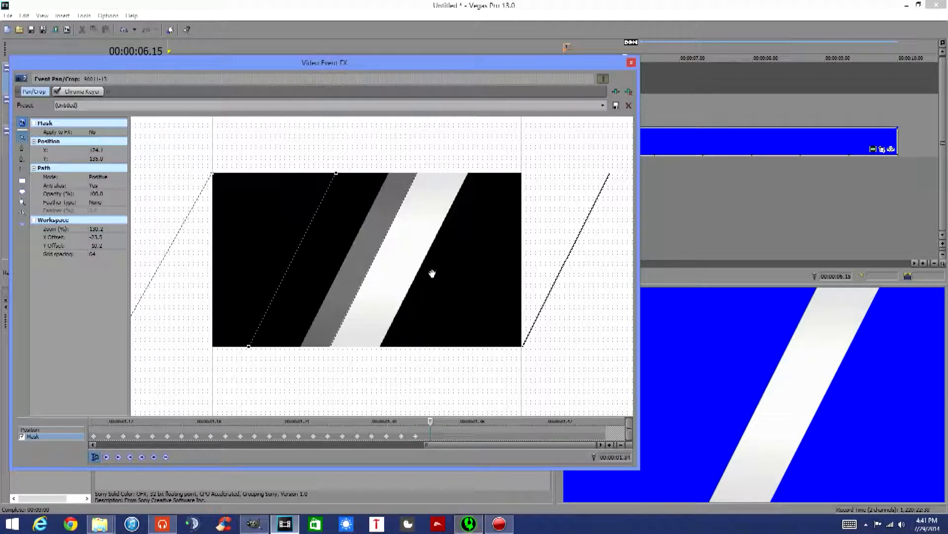
Move the black-stripe mask's left edge across the white stripe to its right side at X 329.9
{"action": "left_click_drag", "start_coordinate": [394, 229], "coordinate": [427, 251]}
{"action": "key", "text": "Right"}
{"action": "key", "text": "Right"}
{"action": "key", "text": "Right"}
{"action": "key", "text": "Right"}
{"action": "key", "text": "Right"}
{"action": "key", "text": "Right"}
{"action": "key", "text": "Right"}
{"action": "key", "text": "Right"}
{"action": "key", "text": "Right"}
{"action": "key", "text": "Right"}
{"action": "key", "text": "Right"}
{"action": "key", "text": "Right"}
{"action": "key", "text": "Right"}
{"action": "key", "text": "Right"}
{"action": "key", "text": "Right"}
{"action": "key", "text": "Right"}
{"action": "key", "text": "Right"}
{"action": "key", "text": "Right"}
{"action": "key", "text": "Right"}
{"action": "key", "text": "Right"}
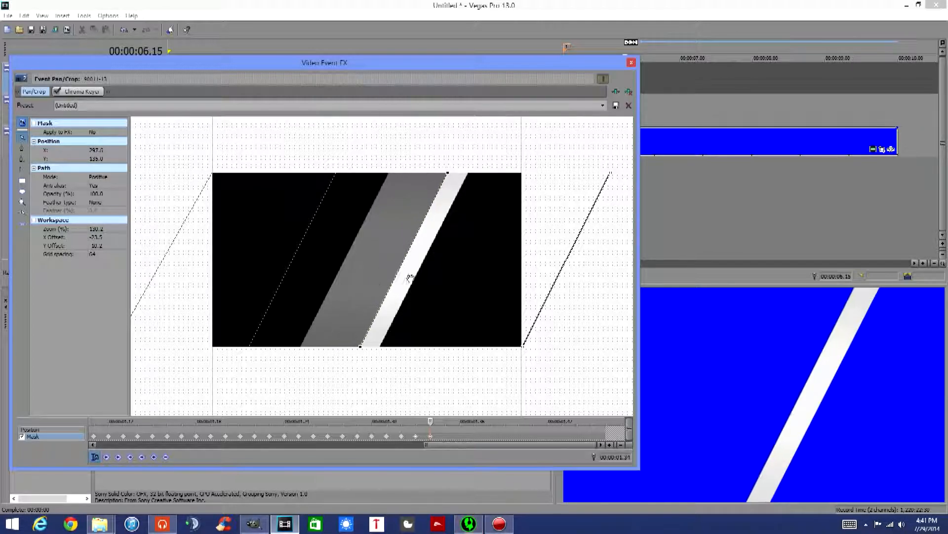
{"action": "key", "text": "Right"}
{"action": "key", "text": "Right"}
{"action": "key", "text": "Right"}
{"action": "key", "text": "Right"}
{"action": "key", "text": "Right"}
{"action": "key", "text": "Right"}
{"action": "key", "text": "Right"}
{"action": "key", "text": "Right"}
{"action": "key", "text": "Right"}
{"action": "key", "text": "Right"}
{"action": "key", "text": "Right"}
{"action": "key", "text": "Right"}
{"action": "key", "text": "Right"}
{"action": "key", "text": "Right"}
{"action": "key", "text": "Right"}
{"action": "key", "text": "Right"}
{"action": "key", "text": "Right"}
{"action": "key", "text": "Right"}
{"action": "key", "text": "Right"}
{"action": "key", "text": "Right"}
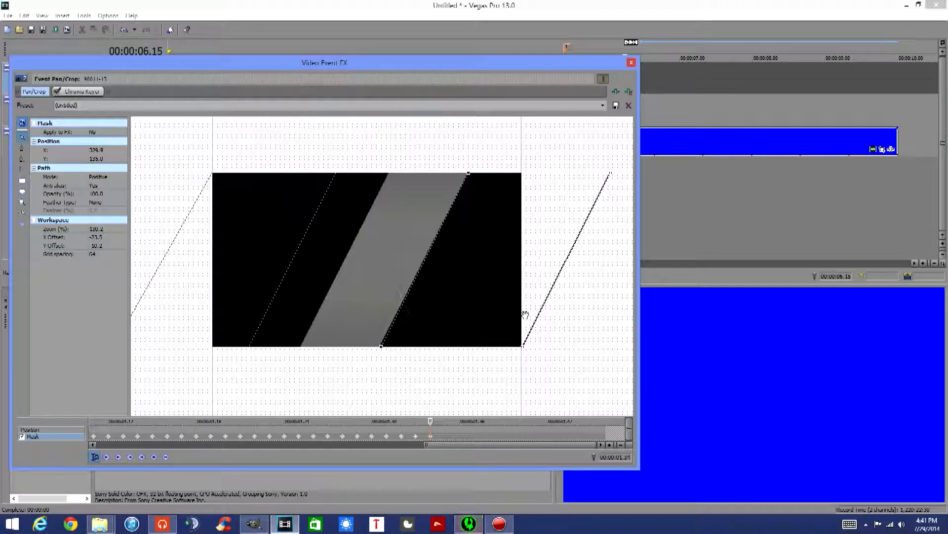
Move the corner mask's inner edge to the gray stripe's left side at X 203.9
{"action": "left_click", "coordinate": [278, 288]}
{"action": "key", "text": "ctrl+z"}
{"action": "left_click", "coordinate": [282, 287]}
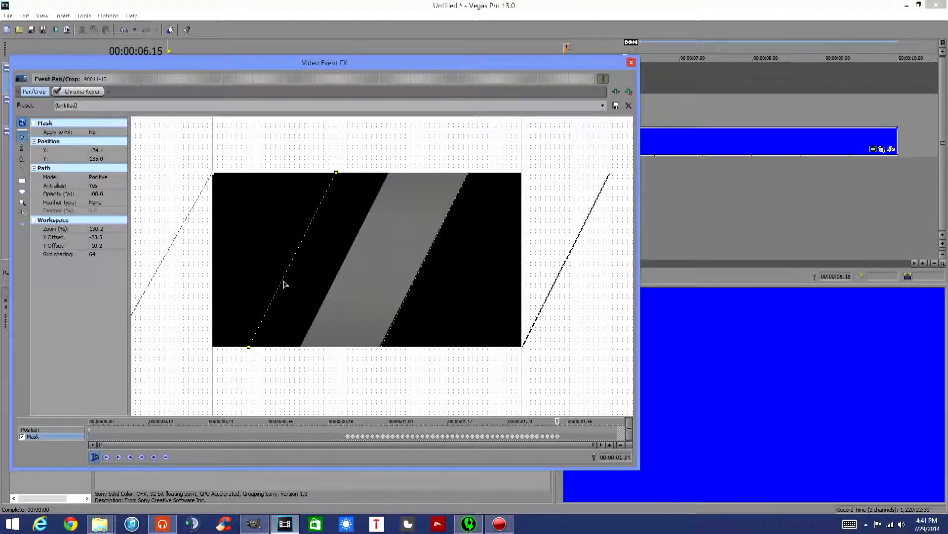
{"action": "scroll", "coordinate": [502, 430], "scroll_direction": "up", "scroll_amount": 2}
{"action": "scroll", "coordinate": [501, 435], "scroll_direction": "up", "scroll_amount": 2}
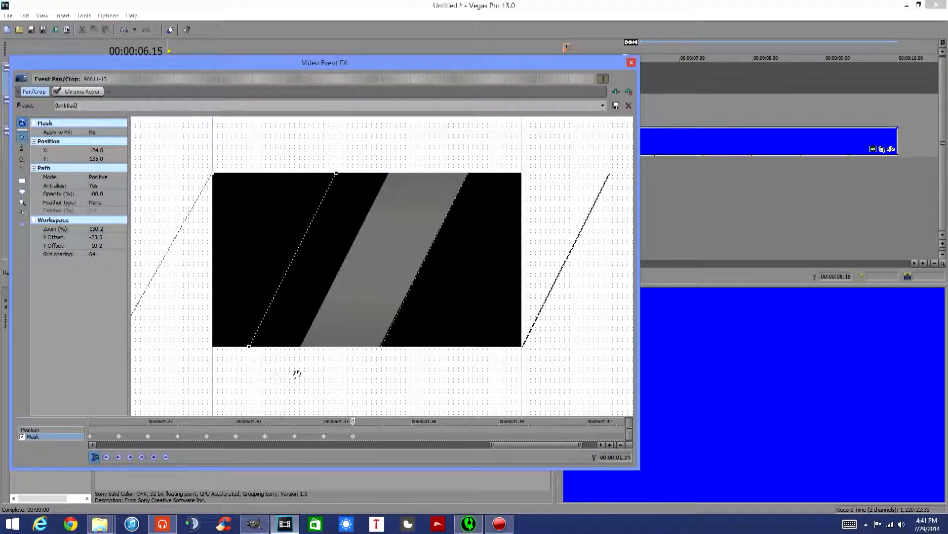
{"action": "key", "text": "Right"}
{"action": "key", "text": "Right"}
{"action": "key", "text": "Right"}
{"action": "key", "text": "Right"}
{"action": "key", "text": "Right"}
{"action": "key", "text": "Right"}
{"action": "key", "text": "Right"}
{"action": "key", "text": "Right"}
{"action": "key", "text": "Right"}
{"action": "key", "text": "Right"}
{"action": "key", "text": "Right"}
{"action": "key", "text": "Right"}
{"action": "key", "text": "Right"}
{"action": "key", "text": "Right"}
{"action": "key", "text": "Right"}
{"action": "key", "text": "Right"}
{"action": "key", "text": "Right"}
{"action": "key", "text": "Right"}
{"action": "key", "text": "Right"}
{"action": "key", "text": "Right"}
{"action": "key", "text": "Right"}
{"action": "key", "text": "Right"}
{"action": "key", "text": "Right"}
{"action": "key", "text": "Right"}
{"action": "key", "text": "Right"}
{"action": "key", "text": "Right"}
{"action": "key", "text": "Right"}
{"action": "key", "text": "Right"}
{"action": "key", "text": "Right"}
{"action": "key", "text": "Right"}
{"action": "key", "text": "Right"}
{"action": "key", "text": "Right"}
{"action": "key", "text": "Right"}
{"action": "key", "text": "Right"}
{"action": "key", "text": "Right"}
{"action": "key", "text": "Right"}
{"action": "key", "text": "Right"}
{"action": "key", "text": "Right"}
{"action": "key", "text": "Right"}
{"action": "key", "text": "Right"}
{"action": "key", "text": "Right"}
{"action": "key", "text": "Right"}
{"action": "key", "text": "Right"}
{"action": "key", "text": "Right"}
{"action": "key", "text": "Right"}
{"action": "key", "text": "Right"}
{"action": "key", "text": "Right"}
Add a mask keyframe on the following frame and move the cursor to 00:00:01.36
{"action": "left_click", "coordinate": [375, 423]}
{"action": "left_click", "coordinate": [154, 457]}
{"action": "left_click", "coordinate": [395, 423]}
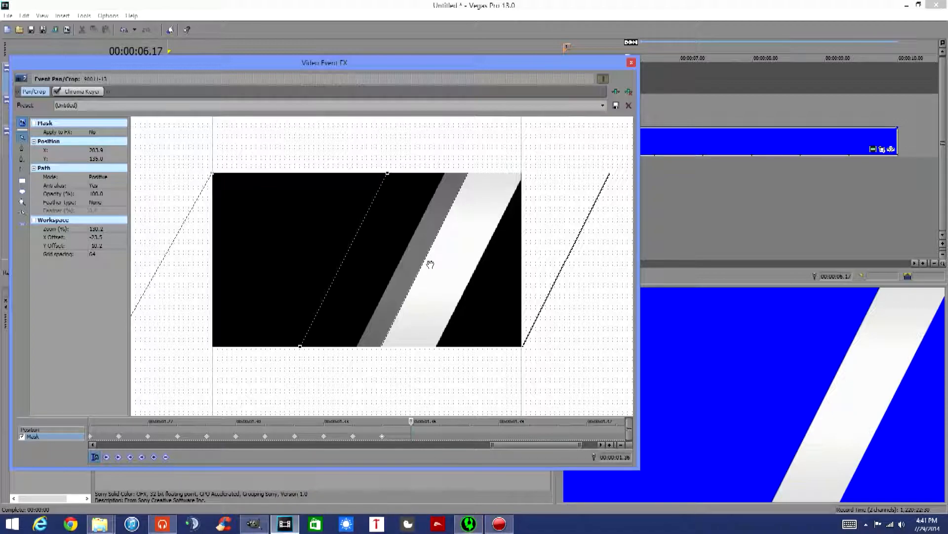
Move the black-stripe mask's left edge across the white stripe to its right side at about X 419
{"action": "left_click_drag", "start_coordinate": [447, 296], "coordinate": [457, 350]}
{"action": "key", "text": "Right"}
{"action": "key", "text": "Right"}
{"action": "key", "text": "Right"}
{"action": "key", "text": "Right"}
{"action": "key", "text": "Right"}
{"action": "key", "text": "Right"}
{"action": "key", "text": "Right"}
{"action": "key", "text": "Right"}
{"action": "key", "text": "Right"}
{"action": "key", "text": "Right"}
{"action": "key", "text": "Right"}
{"action": "key", "text": "Right"}
{"action": "key", "text": "Right"}
{"action": "key", "text": "Right"}
{"action": "key", "text": "Right"}
{"action": "key", "text": "Right"}
{"action": "key", "text": "Right"}
{"action": "key", "text": "Right"}
{"action": "key", "text": "Right"}
{"action": "key", "text": "Right"}
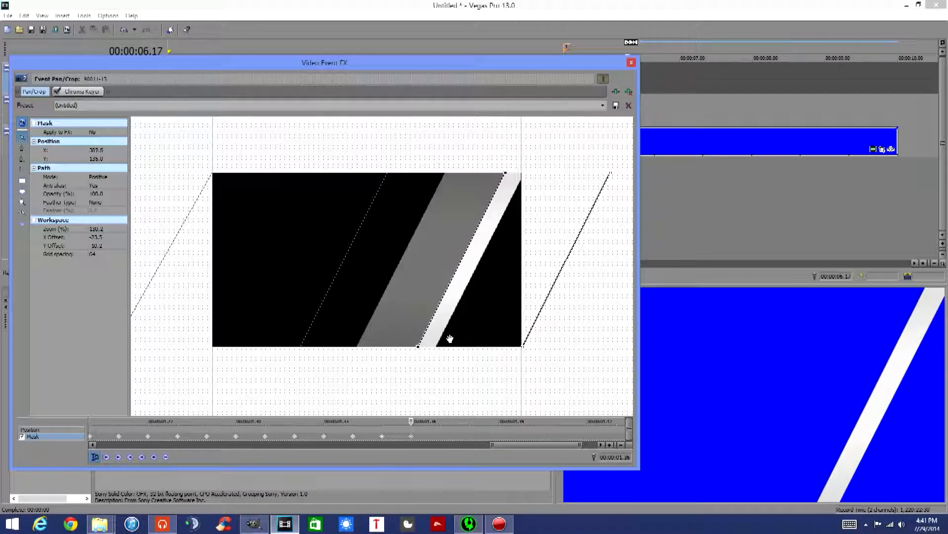
{"action": "key", "text": "Right"}
{"action": "key", "text": "Right"}
{"action": "key", "text": "Right"}
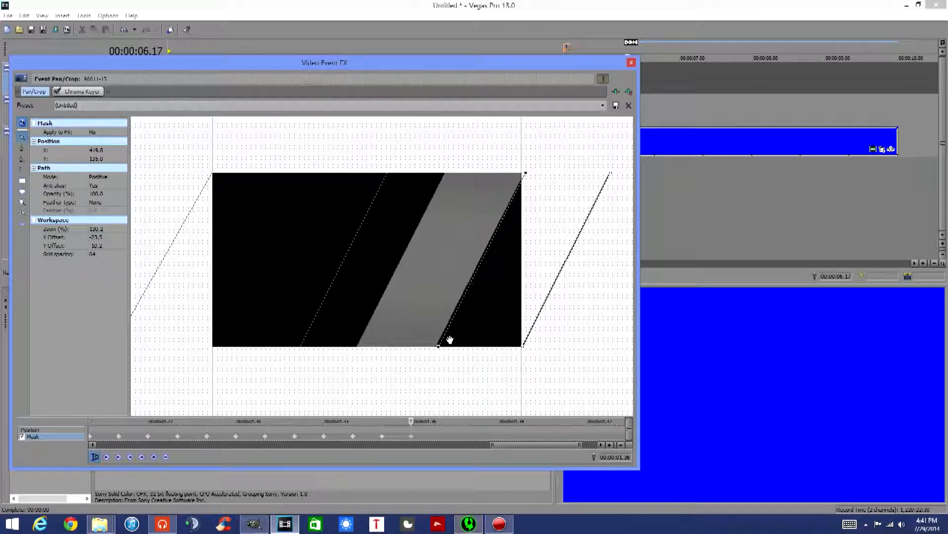
Move the corner mask's inner edge to the gray stripe's left side at X 291.5
{"action": "key", "text": "Right"}
{"action": "key", "text": "Right"}
{"action": "key", "text": "Right"}
{"action": "key", "text": "Right"}
{"action": "key", "text": "Right"}
{"action": "key", "text": "Right"}
{"action": "key", "text": "Right"}
{"action": "key", "text": "Right"}
{"action": "key", "text": "Right"}
{"action": "key", "text": "Right"}
{"action": "key", "text": "Right"}
{"action": "key", "text": "Right"}
{"action": "key", "text": "Right"}
{"action": "key", "text": "Right"}
{"action": "key", "text": "Right"}
{"action": "key", "text": "Right"}
{"action": "key", "text": "Right"}
{"action": "key", "text": "Right"}
{"action": "key", "text": "Right"}
{"action": "key", "text": "Right"}
{"action": "key", "text": "Right"}
{"action": "key", "text": "Right"}
{"action": "key", "text": "Right"}
{"action": "key", "text": "Right"}
{"action": "key", "text": "Right"}
{"action": "key", "text": "Right"}
{"action": "key", "text": "Right"}
{"action": "key", "text": "Right"}
{"action": "key", "text": "Right"}
{"action": "key", "text": "Right"}
{"action": "key", "text": "Right"}
{"action": "key", "text": "Right"}
{"action": "key", "text": "Right"}
{"action": "key", "text": "Right"}
{"action": "key", "text": "Right"}
{"action": "key", "text": "Right"}
{"action": "key", "text": "Right"}
{"action": "key", "text": "Right"}
{"action": "key", "text": "Right"}
{"action": "key", "text": "Right"}
{"action": "left_click_drag", "start_coordinate": [373, 324], "coordinate": [379, 327]}
Add a mask keyframe at 00:00:01.37 and move the cursor to 00:00:01.38
{"action": "left_click_drag", "start_coordinate": [498, 445], "coordinate": [221, 432]}
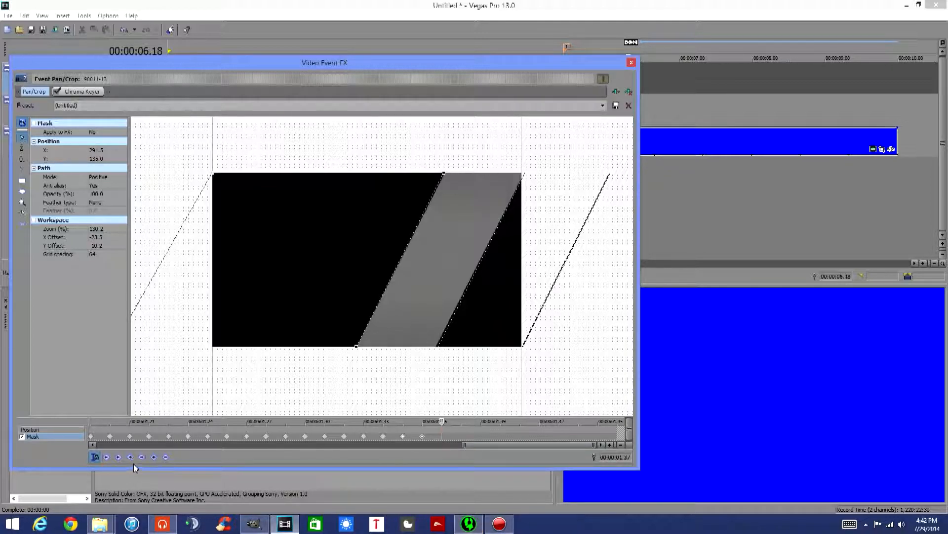
{"action": "left_click", "coordinate": [154, 458]}
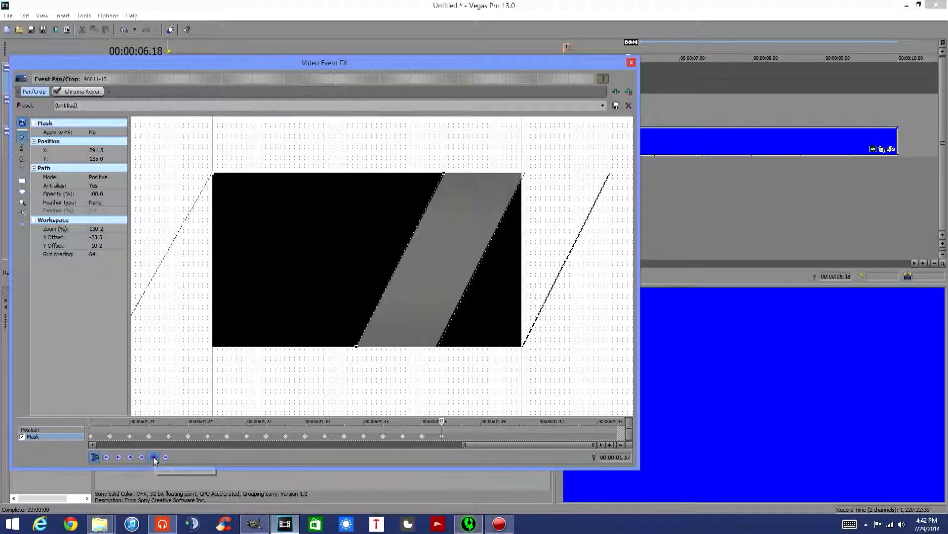
{"action": "left_click", "coordinate": [465, 421]}
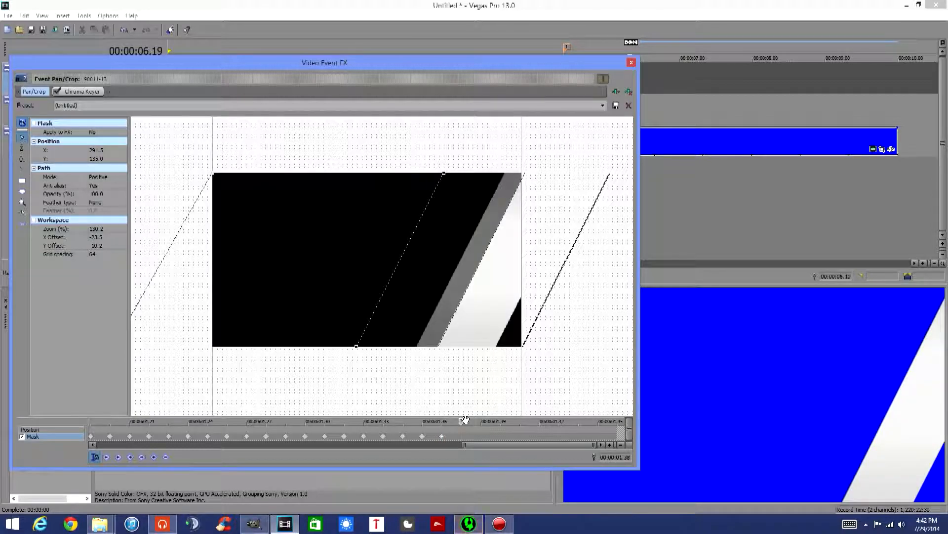
Move the black-stripe mask's left edge across the white stripe to its right side at about X 509
{"action": "key", "text": "Right"}
{"action": "key", "text": "Right"}
{"action": "key", "text": "Right"}
{"action": "key", "text": "Right"}
{"action": "key", "text": "Right"}
{"action": "key", "text": "Right"}
{"action": "key", "text": "Right"}
{"action": "key", "text": "Right"}
{"action": "key", "text": "Right"}
{"action": "key", "text": "Right"}
{"action": "key", "text": "Right"}
{"action": "key", "text": "Right"}
{"action": "key", "text": "Right"}
{"action": "key", "text": "Right"}
{"action": "key", "text": "Right"}
{"action": "key", "text": "Right"}
{"action": "key", "text": "Right"}
{"action": "key", "text": "Right"}
{"action": "key", "text": "Right"}
{"action": "key", "text": "Right"}
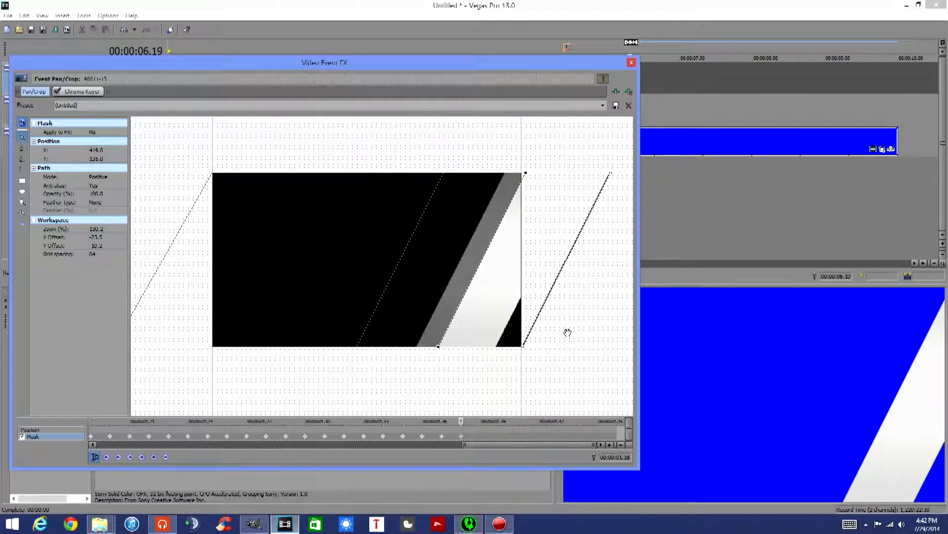
{"action": "key", "text": "Right"}
{"action": "key", "text": "Right"}
{"action": "key", "text": "Right"}
{"action": "key", "text": "Right"}
{"action": "key", "text": "Right"}
{"action": "key", "text": "Right"}
{"action": "key", "text": "Right"}
{"action": "key", "text": "Right"}
{"action": "key", "text": "Right"}
{"action": "key", "text": "Right"}
{"action": "key", "text": "Right"}
{"action": "key", "text": "Right"}
{"action": "key", "text": "Right"}
{"action": "key", "text": "Right"}
{"action": "key", "text": "Right"}
{"action": "key", "text": "Right"}
{"action": "key", "text": "Right"}
{"action": "key", "text": "Right"}
{"action": "key", "text": "Right"}
{"action": "key", "text": "Right"}
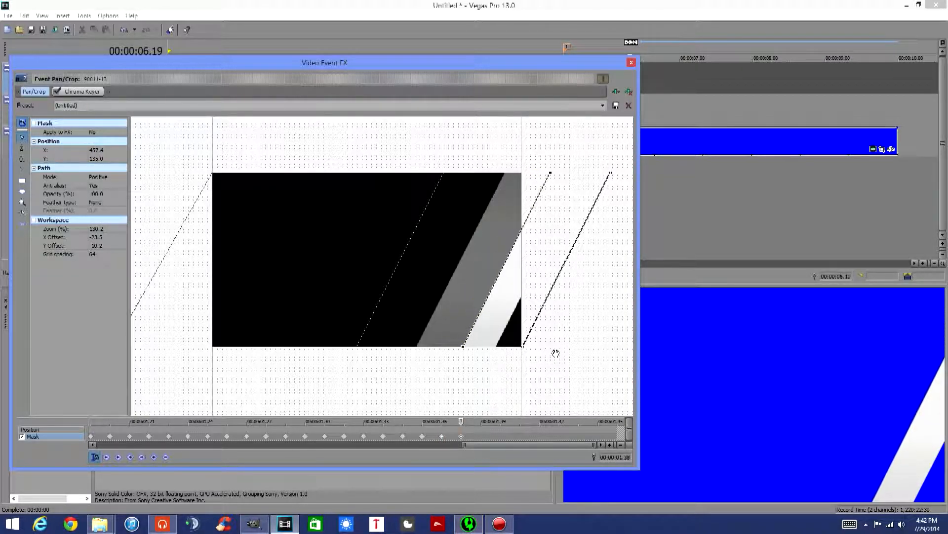
{"action": "key", "text": "Right"}
{"action": "key", "text": "Right"}
{"action": "key", "text": "Right"}
{"action": "key", "text": "Right"}
{"action": "key", "text": "Right"}
{"action": "key", "text": "Right"}
{"action": "key", "text": "Right"}
{"action": "key", "text": "Right"}
{"action": "key", "text": "Right"}
{"action": "key", "text": "Right"}
{"action": "key", "text": "Right"}
{"action": "key", "text": "Right"}
{"action": "key", "text": "Right"}
{"action": "key", "text": "Right"}
{"action": "key", "text": "Right"}
{"action": "key", "text": "Right"}
{"action": "key", "text": "Right"}
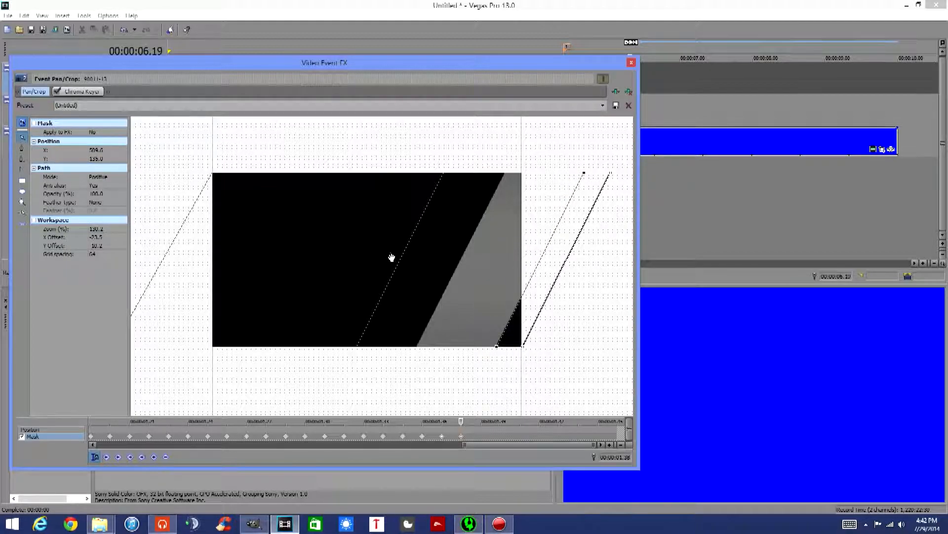
Move the corner mask's inner edge to the gray stripe's left side at X 384.4
{"action": "key", "text": "Right"}
{"action": "key", "text": "Right"}
{"action": "key", "text": "Right"}
{"action": "key", "text": "Right"}
{"action": "key", "text": "Right"}
{"action": "key", "text": "Right"}
{"action": "key", "text": "Right"}
{"action": "key", "text": "Right"}
{"action": "key", "text": "Right"}
{"action": "key", "text": "Right"}
{"action": "key", "text": "Right"}
{"action": "key", "text": "Right"}
{"action": "key", "text": "Right"}
{"action": "key", "text": "Right"}
{"action": "key", "text": "Right"}
{"action": "key", "text": "Right"}
{"action": "key", "text": "Right"}
{"action": "key", "text": "Right"}
{"action": "key", "text": "Right"}
{"action": "key", "text": "Right"}
{"action": "key", "text": "Right"}
{"action": "key", "text": "Right"}
{"action": "key", "text": "Right"}
{"action": "key", "text": "Right"}
{"action": "key", "text": "Right"}
{"action": "key", "text": "Right"}
{"action": "key", "text": "Right"}
{"action": "key", "text": "Right"}
{"action": "key", "text": "Right"}
{"action": "key", "text": "Right"}
{"action": "key", "text": "Right"}
{"action": "key", "text": "Right"}
{"action": "key", "text": "Right"}
{"action": "key", "text": "Right"}
{"action": "key", "text": "Right"}
{"action": "key", "text": "Right"}
{"action": "key", "text": "Right"}
{"action": "key", "text": "Right"}
{"action": "key", "text": "Right"}
{"action": "key", "text": "Right"}
{"action": "key", "text": "Right"}
{"action": "key", "text": "Right"}
{"action": "key", "text": "Right"}
{"action": "key", "text": "Right"}
{"action": "key", "text": "Right"}
{"action": "key", "text": "Right"}
{"action": "key", "text": "Right"}
{"action": "key", "text": "Right"}
{"action": "key", "text": "Right"}
{"action": "key", "text": "Right"}
{"action": "key", "text": "Right"}
{"action": "key", "text": "Right"}
{"action": "key", "text": "Right"}
{"action": "key", "text": "Right"}
{"action": "key", "text": "Right"}
{"action": "key", "text": "Right"}
Move the cursor to 00:00:01.39 and add a mask keyframe there
{"action": "scroll", "coordinate": [451, 423], "scroll_direction": "down", "scroll_amount": 1}
{"action": "left_click", "coordinate": [514, 421]}
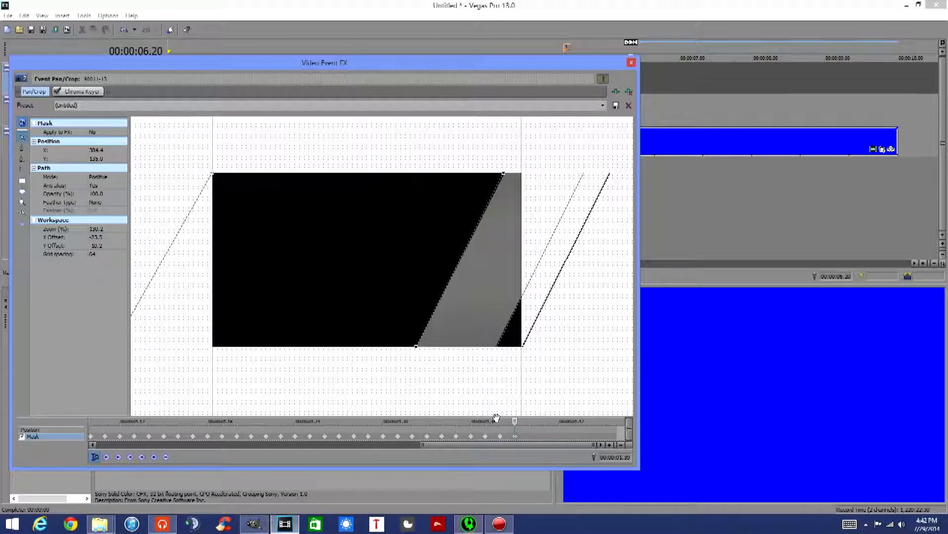
{"action": "left_click_drag", "start_coordinate": [440, 446], "coordinate": [479, 445]}
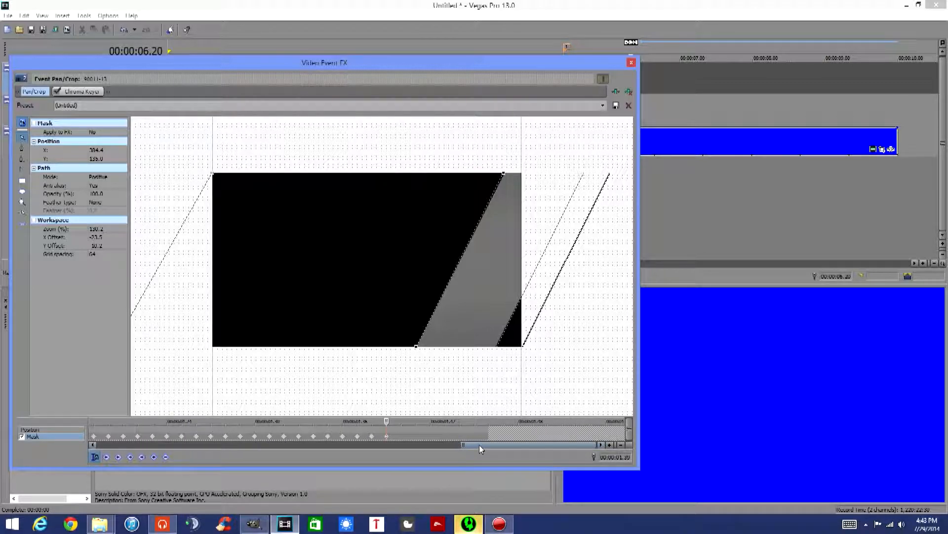
At 00:00:01.40, move the black-stripe mask's left edge past the frame's right side to X 550.3
{"action": "left_click", "coordinate": [408, 421]}
{"action": "left_click", "coordinate": [514, 313]}
{"action": "key", "text": "Right"}
{"action": "key", "text": "Right"}
{"action": "key", "text": "Right"}
{"action": "key", "text": "Right"}
{"action": "key", "text": "Right"}
{"action": "key", "text": "Right"}
{"action": "key", "text": "Right"}
{"action": "key", "text": "Right"}
{"action": "key", "text": "Right"}
{"action": "key", "text": "Right"}
{"action": "key", "text": "Right"}
{"action": "key", "text": "Right"}
{"action": "key", "text": "Right"}
{"action": "key", "text": "Right"}
{"action": "key", "text": "Right"}
{"action": "key", "text": "Right"}
{"action": "key", "text": "Right"}
{"action": "key", "text": "Right"}
{"action": "key", "text": "Right"}
{"action": "key", "text": "Right"}
{"action": "key", "text": "Right"}
{"action": "key", "text": "Right"}
{"action": "key", "text": "Right"}
{"action": "key", "text": "Right"}
{"action": "key", "text": "Right"}
{"action": "key", "text": "Right"}
{"action": "key", "text": "Right"}
{"action": "key", "text": "Right"}
{"action": "key", "text": "Right"}
{"action": "key", "text": "Right"}
{"action": "key", "text": "Right"}
{"action": "key", "text": "Right"}
{"action": "key", "text": "Right"}
{"action": "key", "text": "Right"}
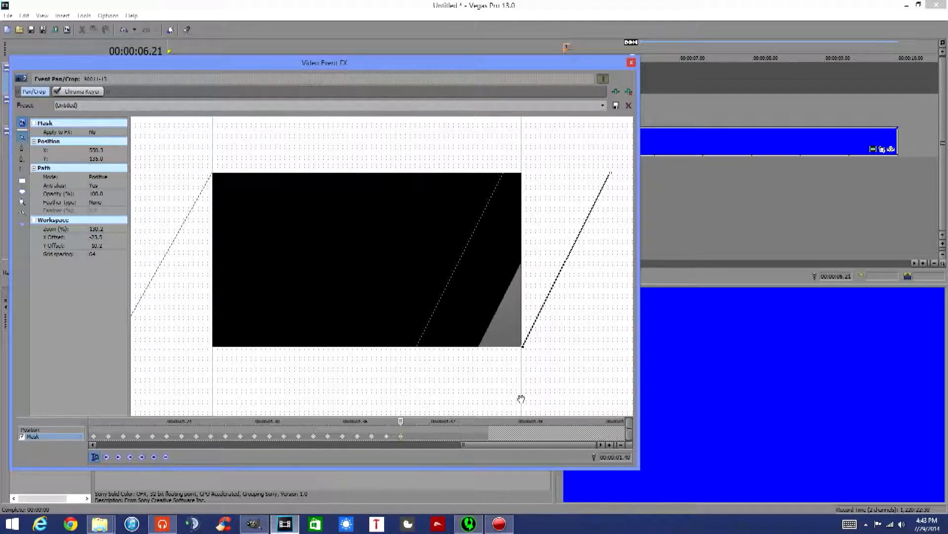
Move the corner mask's inner edge to the gray area's left side at X 480.4
{"action": "left_click", "coordinate": [449, 285]}
{"action": "key", "text": "Right"}
{"action": "key", "text": "Right"}
{"action": "key", "text": "Right"}
{"action": "key", "text": "Right"}
{"action": "key", "text": "Right"}
{"action": "key", "text": "Right"}
{"action": "key", "text": "Right"}
{"action": "key", "text": "Right"}
{"action": "key", "text": "Right"}
{"action": "key", "text": "Right"}
{"action": "key", "text": "Right"}
{"action": "key", "text": "Right"}
{"action": "key", "text": "Right"}
{"action": "key", "text": "Right"}
{"action": "key", "text": "Right"}
{"action": "key", "text": "Right"}
{"action": "key", "text": "Right"}
{"action": "key", "text": "Right"}
{"action": "key", "text": "Right"}
{"action": "key", "text": "Right"}
{"action": "key", "text": "Right"}
{"action": "key", "text": "Right"}
{"action": "key", "text": "Right"}
{"action": "key", "text": "Right"}
{"action": "key", "text": "Right"}
{"action": "key", "text": "Right"}
{"action": "key", "text": "Right"}
{"action": "key", "text": "Right"}
{"action": "key", "text": "Right"}
{"action": "key", "text": "Right"}
{"action": "key", "text": "Right"}
{"action": "key", "text": "Right"}
{"action": "key", "text": "Right"}
{"action": "key", "text": "Right"}
{"action": "key", "text": "Right"}
{"action": "key", "text": "Right"}
{"action": "key", "text": "Right"}
{"action": "key", "text": "Right"}
{"action": "key", "text": "Right"}
{"action": "key", "text": "Right"}
{"action": "key", "text": "Right"}
{"action": "key", "text": "Right"}
{"action": "key", "text": "Right"}
{"action": "key", "text": "Right"}
{"action": "key", "text": "Right"}
{"action": "key", "text": "Right"}
{"action": "key", "text": "Right"}
{"action": "key", "text": "Right"}
{"action": "key", "text": "Right"}
{"action": "key", "text": "Right"}
{"action": "key", "text": "Right"}
{"action": "key", "text": "Right"}
{"action": "key", "text": "Right"}
{"action": "key", "text": "Right"}
{"action": "key", "text": "Right"}
{"action": "key", "text": "Right"}
{"action": "key", "text": "Right"}
{"action": "key", "text": "Right"}
{"action": "key", "text": "Right"}
{"action": "key", "text": "Right"}
At 00:00:01.42, move the corner mask's inner edge beyond the frame's right side to X 551.9 and close the Pan/Crop window
{"action": "left_click", "coordinate": [432, 421]}
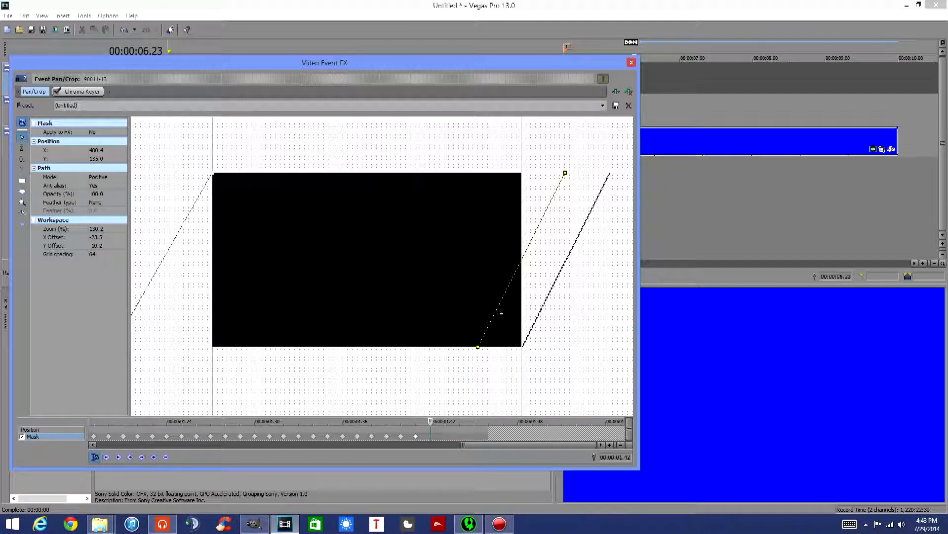
{"action": "left_click_drag", "start_coordinate": [500, 312], "coordinate": [520, 366]}
{"action": "scroll", "coordinate": [296, 412], "scroll_direction": "down", "scroll_amount": 1}
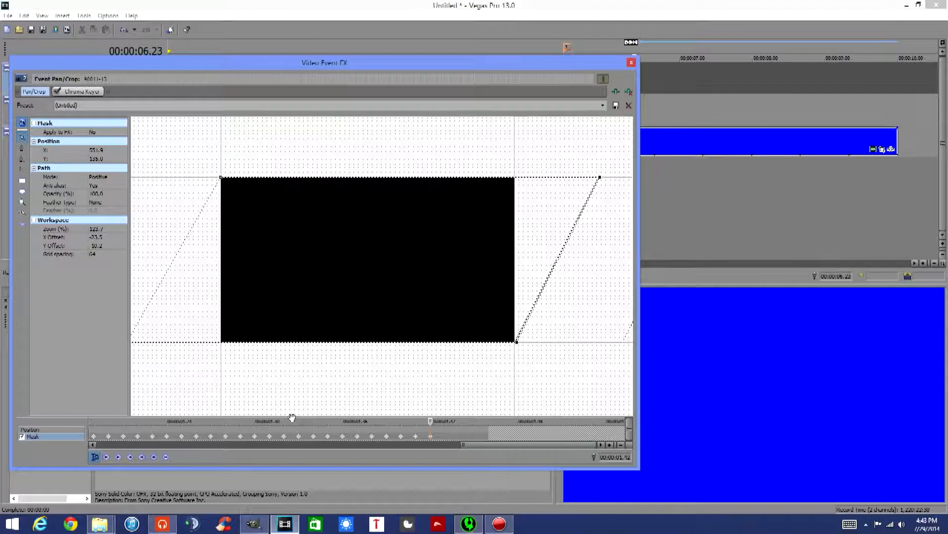
{"action": "scroll", "coordinate": [287, 431], "scroll_direction": "down", "scroll_amount": 5}
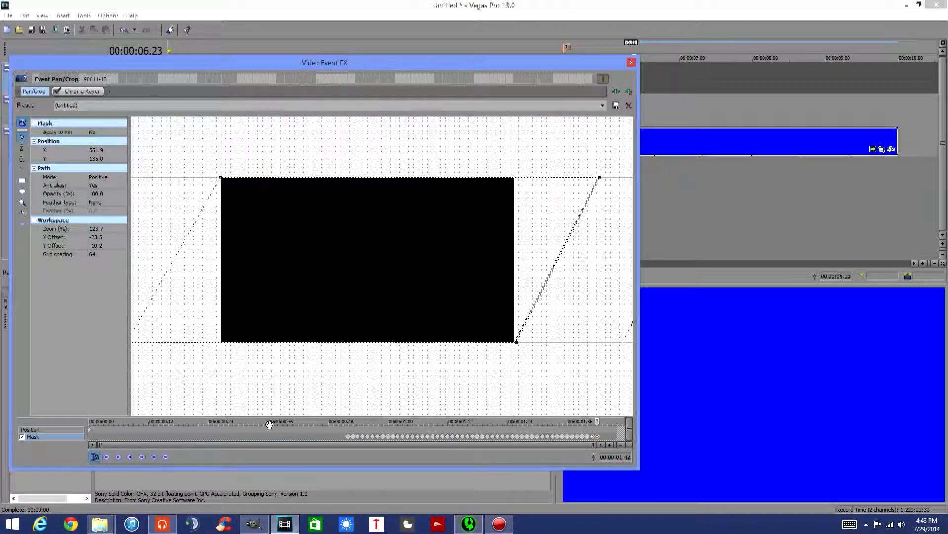
{"action": "left_click", "coordinate": [631, 65]}
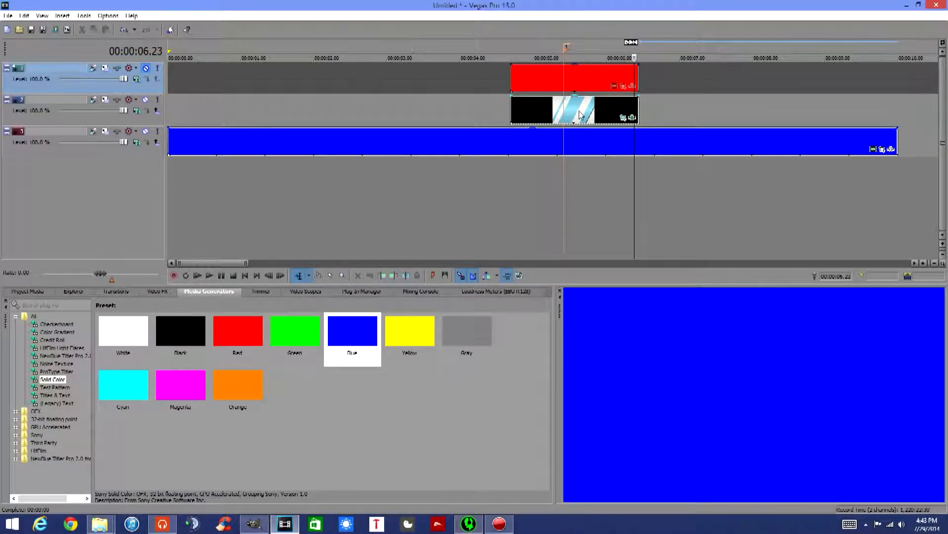
Copy the masked transition clip and paste its event attributes onto the red clip
{"action": "right_click", "coordinate": [544, 107]}
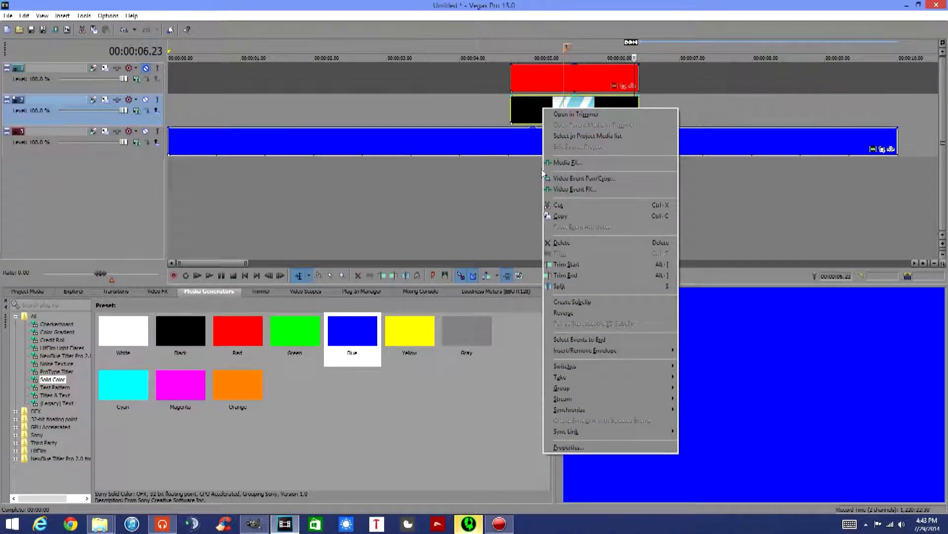
{"action": "left_click", "coordinate": [562, 219]}
{"action": "left_click", "coordinate": [514, 84]}
{"action": "right_click", "coordinate": [527, 82]}
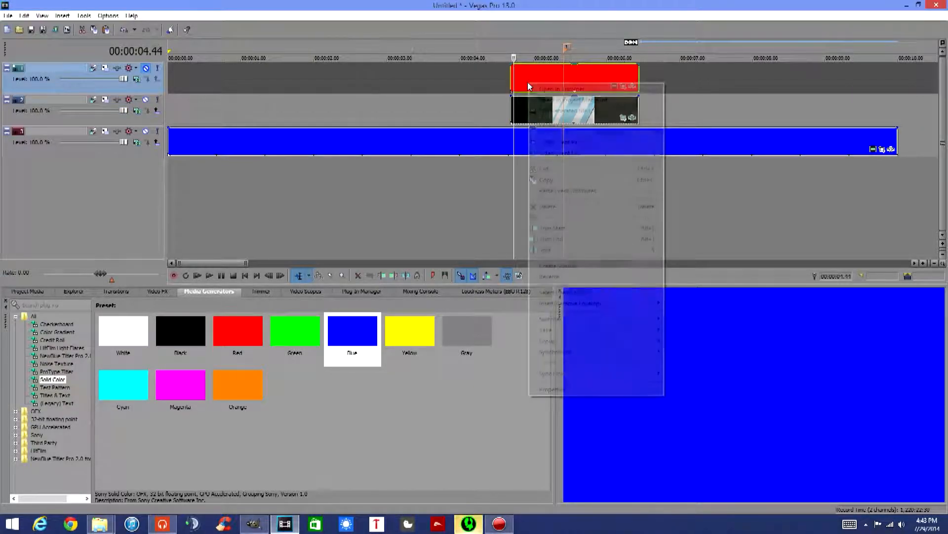
{"action": "left_click", "coordinate": [551, 192]}
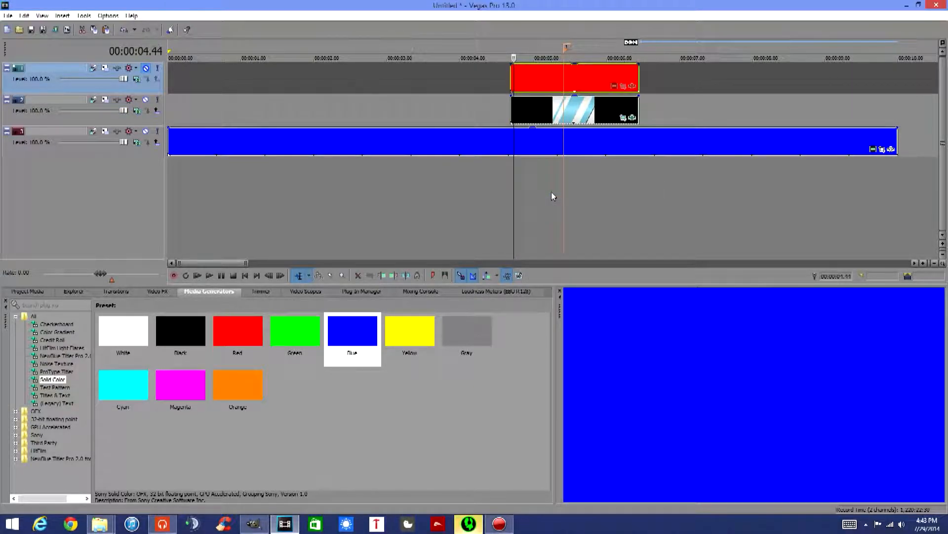
Unmute the red clip's track and turn off the mask in the transition clip's Pan/Crop settings
{"action": "left_click", "coordinate": [511, 110]}
{"action": "left_click", "coordinate": [147, 69]}
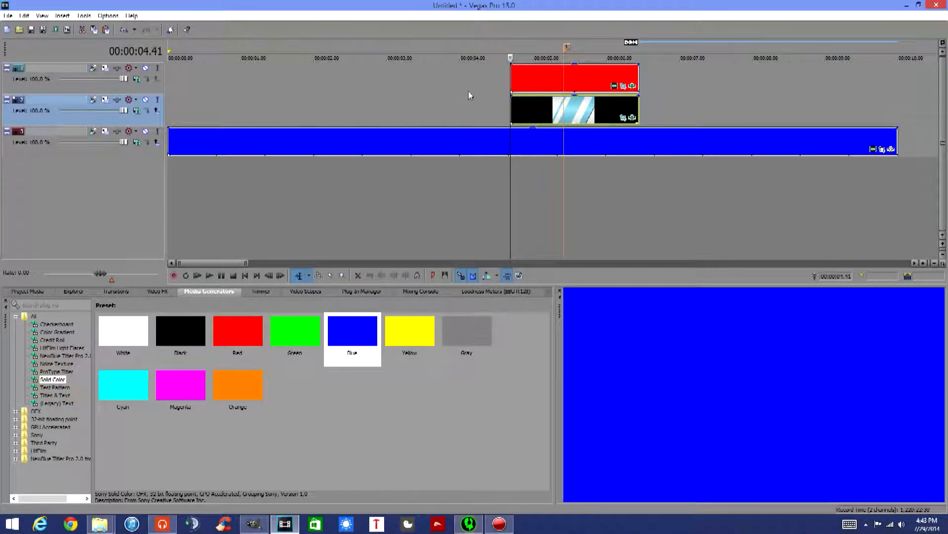
{"action": "left_click", "coordinate": [623, 118]}
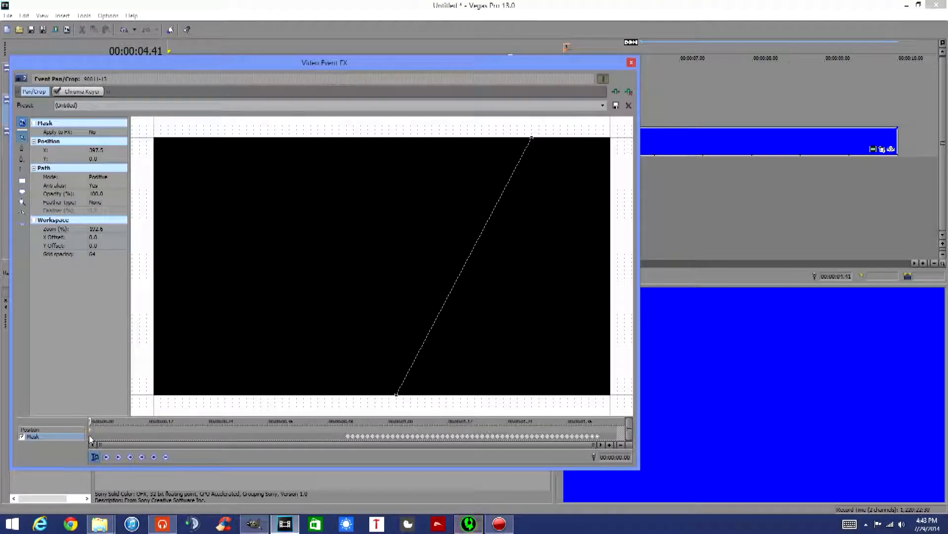
{"action": "left_click", "coordinate": [22, 436]}
{"action": "left_click", "coordinate": [631, 63]}
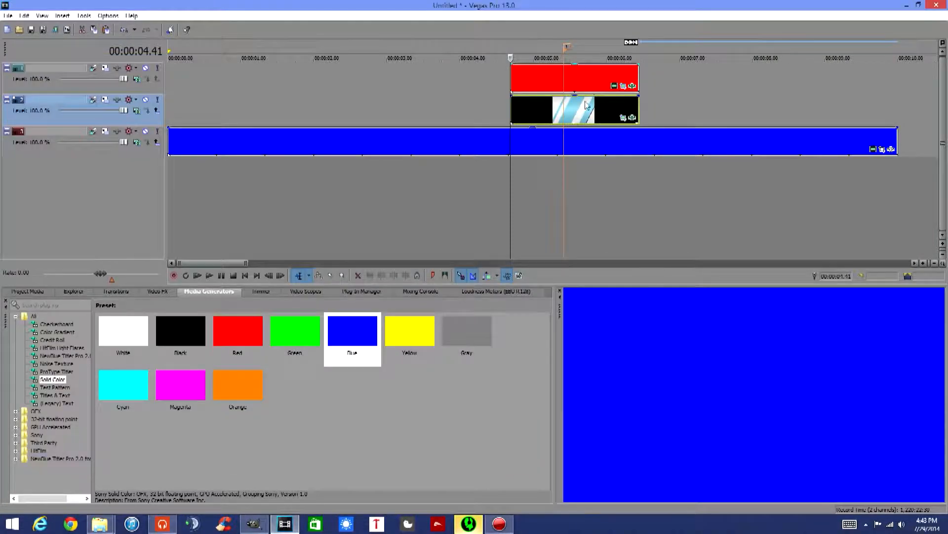
Step through the transition from its start to about 00:00:06.15 to examine how the red clip's mask behaves
{"action": "left_click", "coordinate": [515, 190]}
{"action": "key", "text": "Right"}
{"action": "key", "text": "Right"}
{"action": "key", "text": "Right"}
{"action": "key", "text": "Right"}
{"action": "key", "text": "Right"}
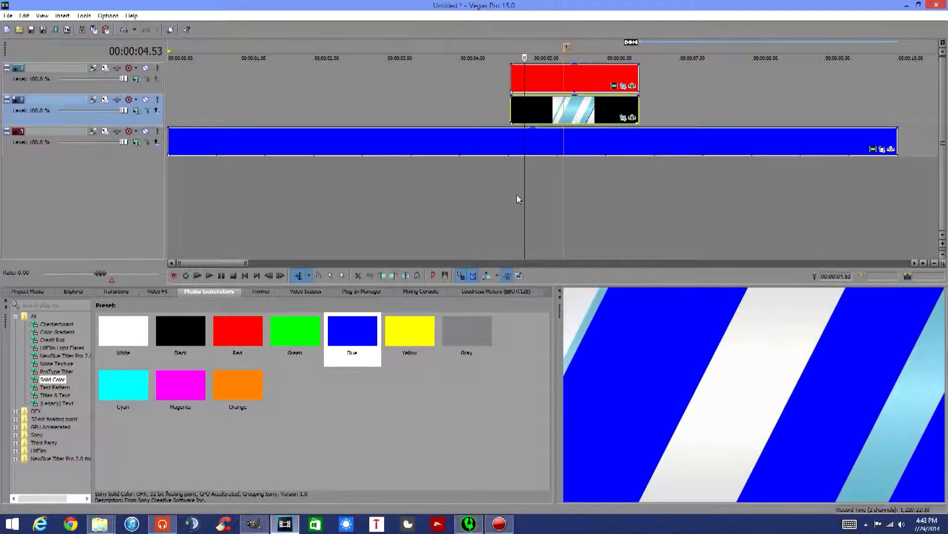
{"action": "key", "text": "Right"}
{"action": "key", "text": "Right"}
{"action": "key", "text": "Right"}
{"action": "key", "text": "Right"}
{"action": "key", "text": "Right"}
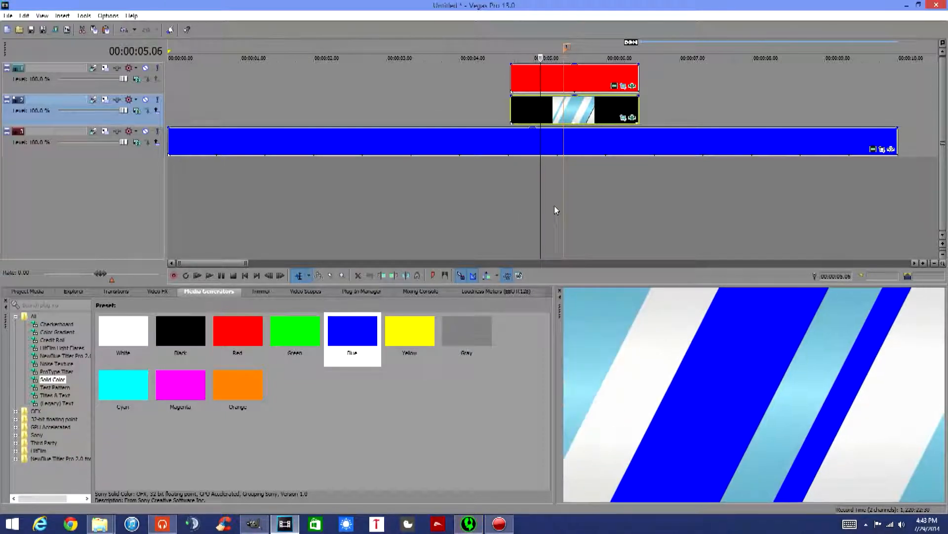
{"action": "key", "text": "Right"}
{"action": "key", "text": "Right"}
{"action": "key", "text": "Right"}
{"action": "key", "text": "Right"}
{"action": "key", "text": "Right"}
{"action": "key", "text": "Right"}
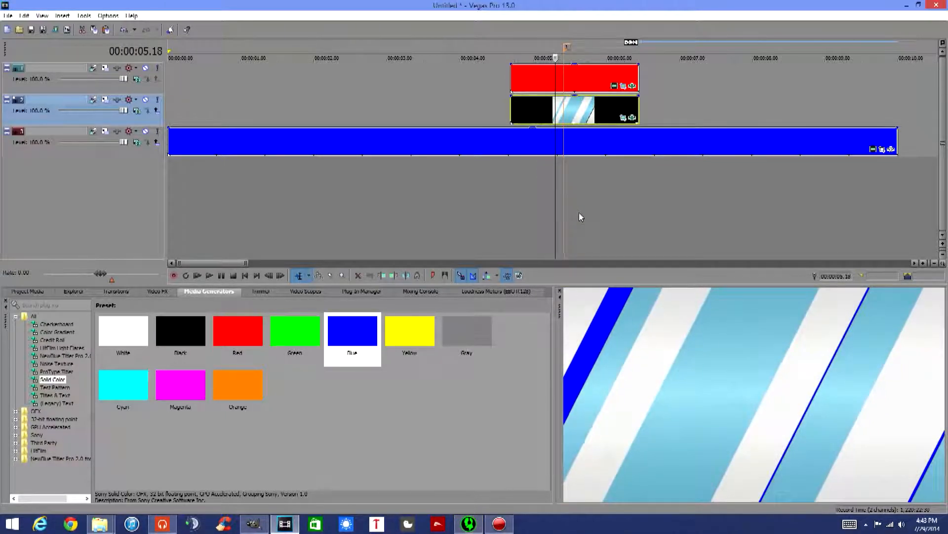
{"action": "key", "text": "Right"}
{"action": "key", "text": "Right"}
{"action": "key", "text": "Right"}
{"action": "key", "text": "Right"}
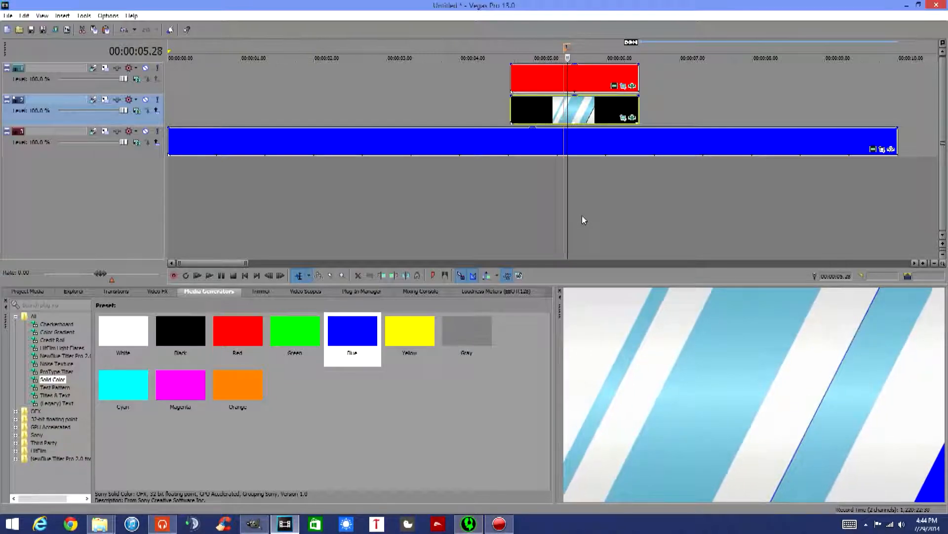
{"action": "key", "text": "Right"}
{"action": "key", "text": "Right"}
{"action": "key", "text": "Right"}
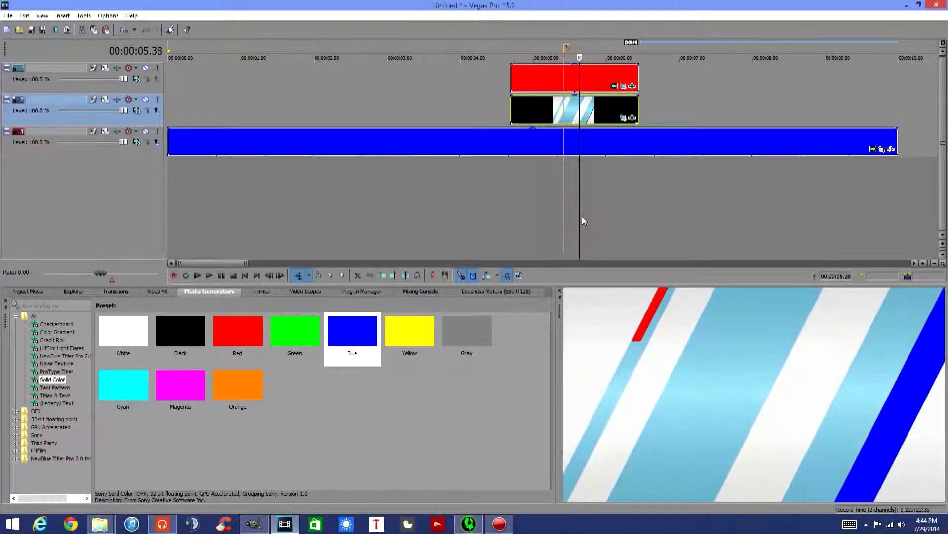
{"action": "key", "text": "Right"}
{"action": "key", "text": "Right"}
{"action": "key", "text": "Right"}
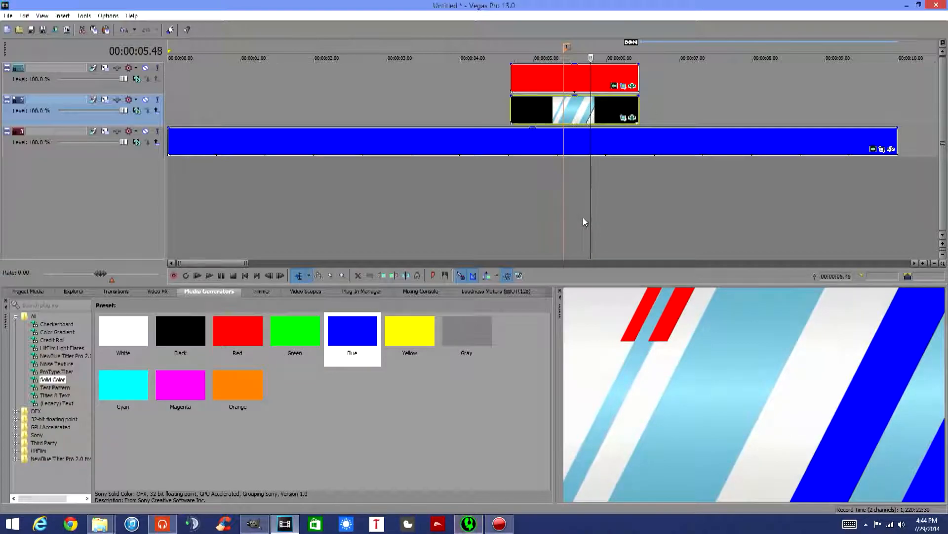
{"action": "key", "text": "Right"}
{"action": "key", "text": "Right"}
{"action": "key", "text": "Right"}
{"action": "key", "text": "Right"}
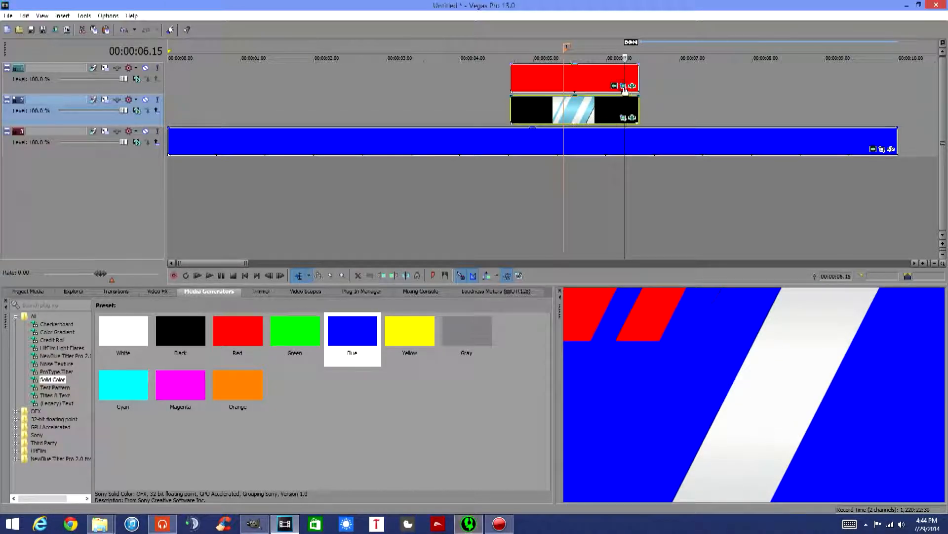
Inspect the Position and Mask settings in the red clip's Pan/Crop window
{"action": "left_click", "coordinate": [624, 87]}
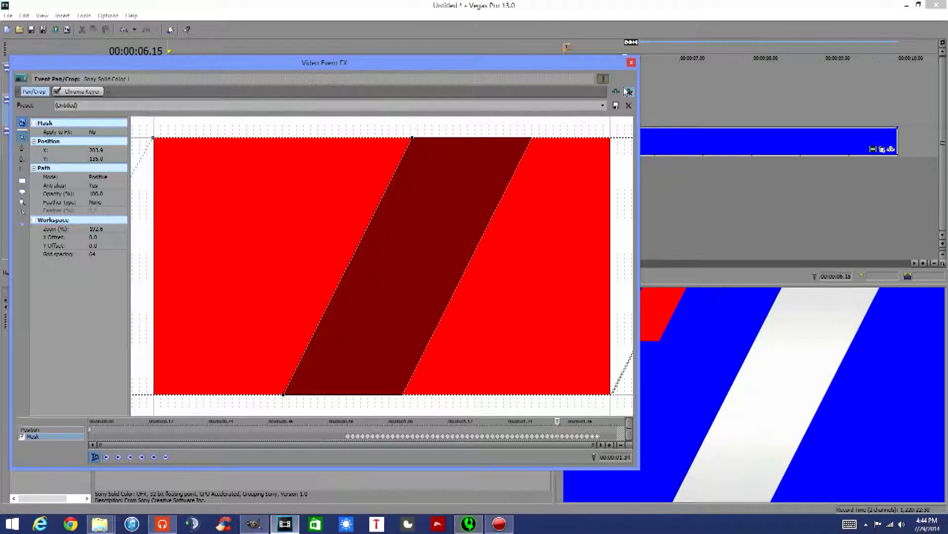
{"action": "left_click", "coordinate": [52, 429]}
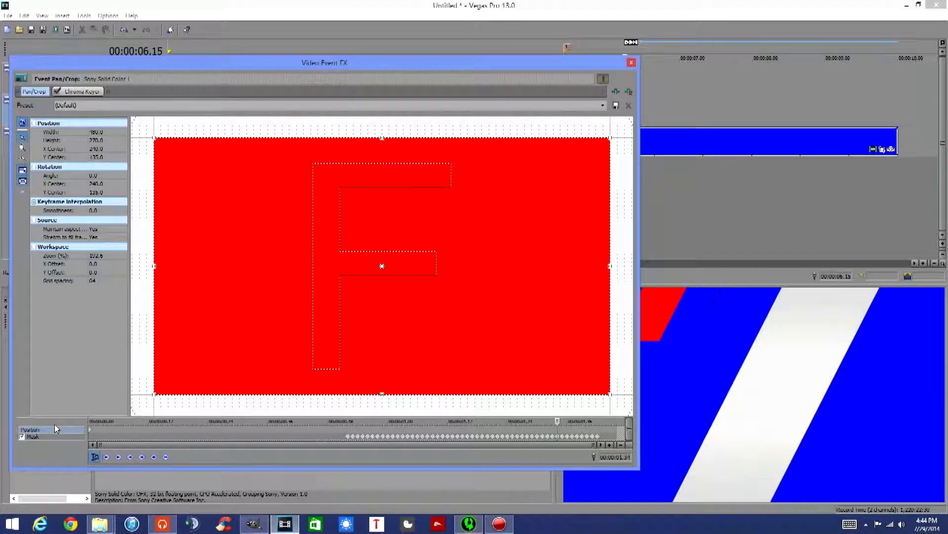
{"action": "left_click", "coordinate": [58, 435]}
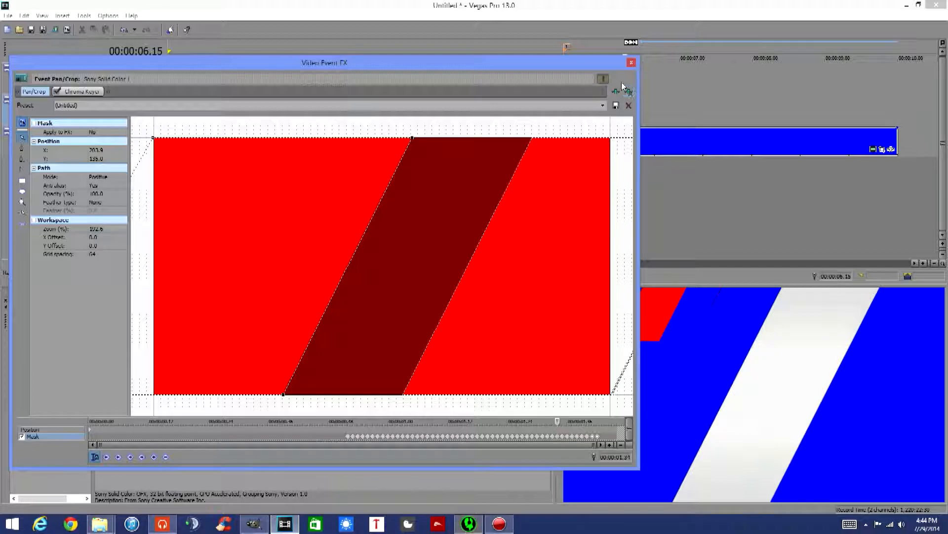
{"action": "left_click", "coordinate": [630, 63]}
Play the transition twice from near its start to check the composite of red, blue and stripes
{"action": "left_click", "coordinate": [512, 211]}
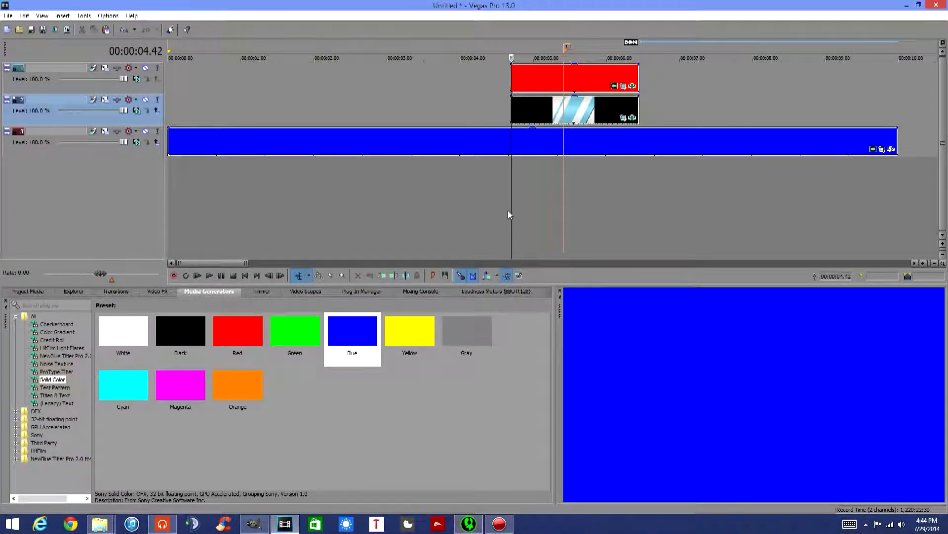
{"action": "key", "text": "space"}
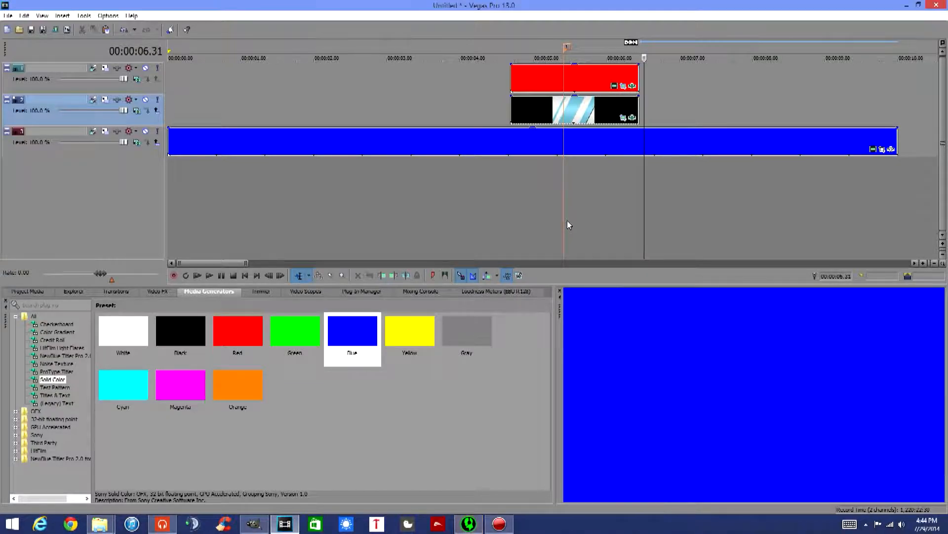
{"action": "left_click", "coordinate": [519, 208]}
{"action": "key", "text": "space"}
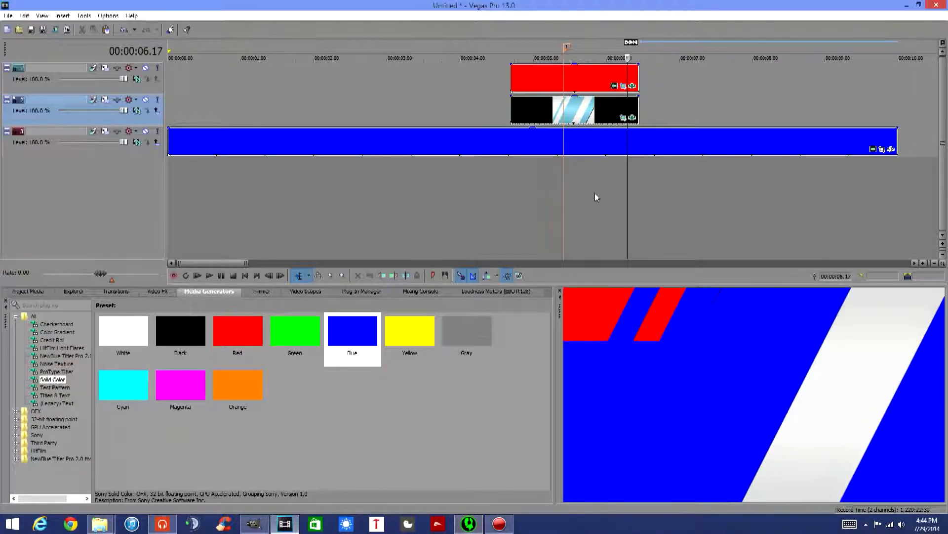
Replace the red clip with a new Red solid color at the transition's start, trimmed to the transition clip's end
{"action": "left_click", "coordinate": [571, 79]}
{"action": "key", "text": "Delete"}
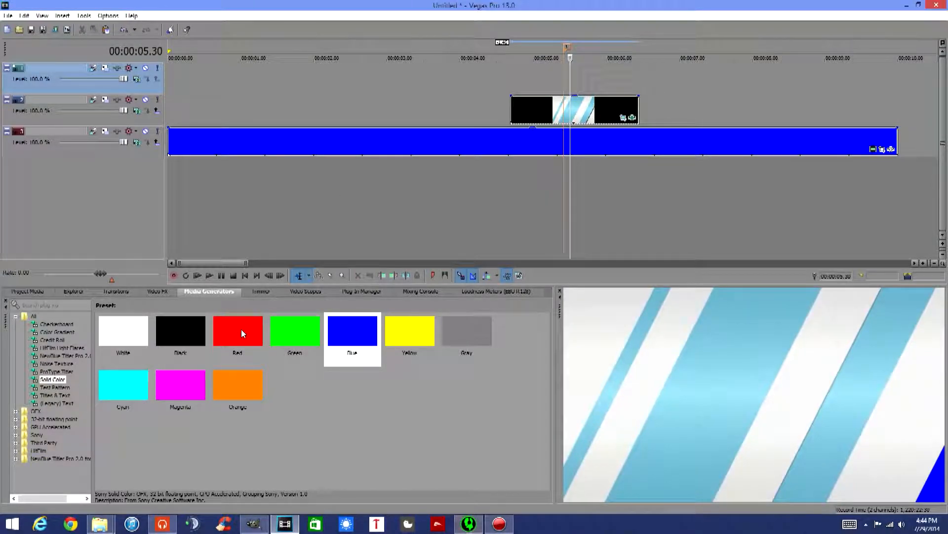
{"action": "left_click_drag", "start_coordinate": [242, 338], "coordinate": [511, 74]}
{"action": "left_click", "coordinate": [435, 75]}
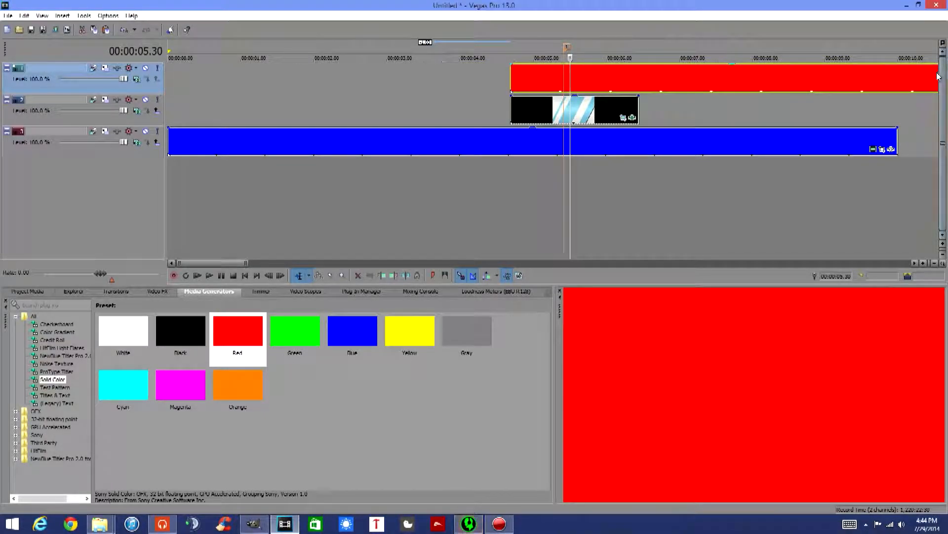
{"action": "scroll", "coordinate": [868, 84], "scroll_direction": "down", "scroll_amount": 3}
{"action": "left_click_drag", "start_coordinate": [664, 79], "coordinate": [403, 84]}
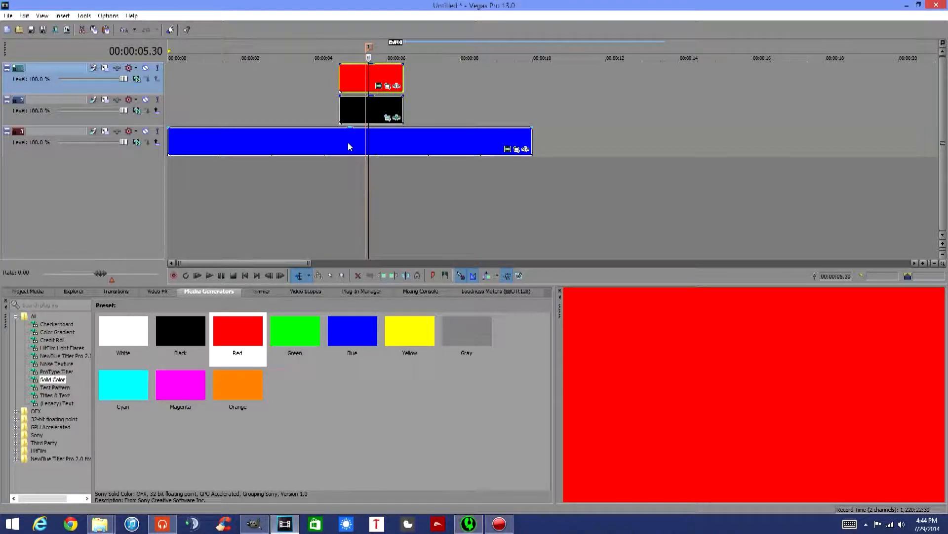
Paste the copied transition clip's event attributes onto the new red clip
{"action": "right_click", "coordinate": [357, 77]}
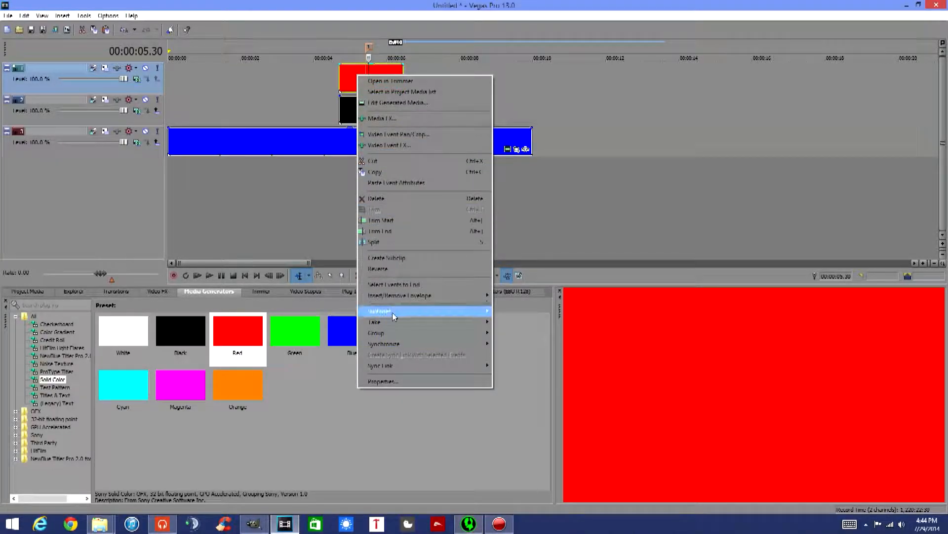
{"action": "mouse_move", "coordinate": [398, 314]}
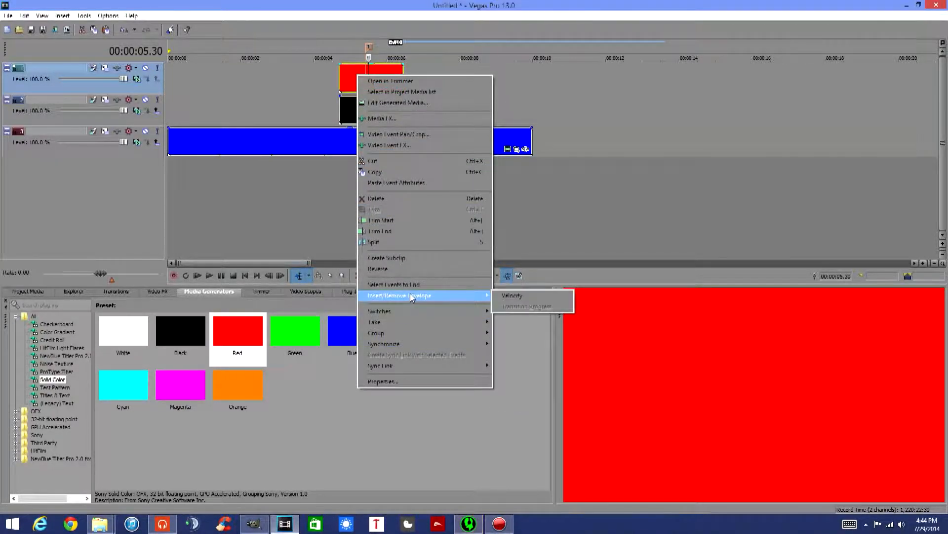
{"action": "left_click", "coordinate": [382, 182]}
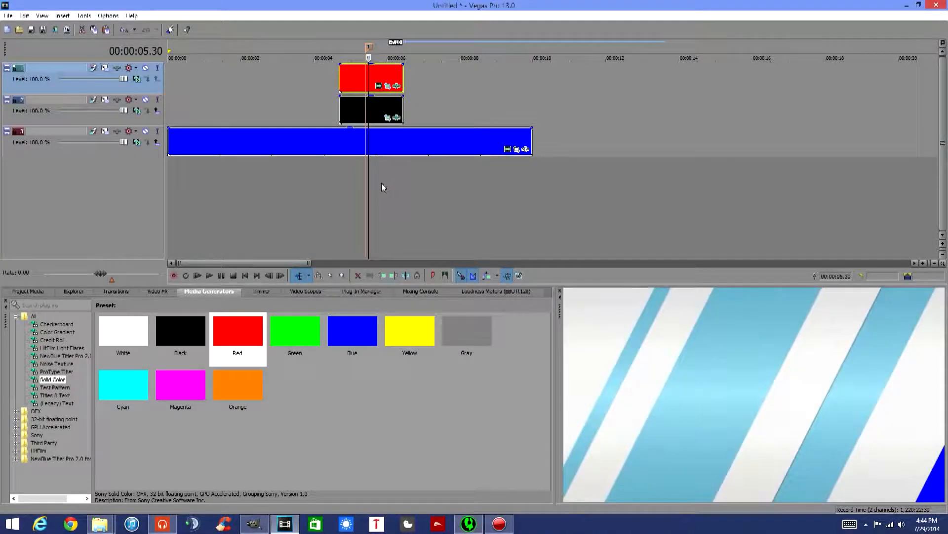
Step frame by frame through the whole transition to check how the red clip's mask lines up with the stripes
{"action": "left_click", "coordinate": [369, 179]}
{"action": "key", "text": "Right"}
{"action": "key", "text": "Right"}
{"action": "key", "text": "Right"}
{"action": "key", "text": "Right"}
{"action": "key", "text": "Right"}
{"action": "key", "text": "Right"}
{"action": "key", "text": "Right"}
{"action": "key", "text": "Right"}
{"action": "key", "text": "Right"}
{"action": "key", "text": "Right"}
{"action": "key", "text": "Right"}
{"action": "key", "text": "Right"}
{"action": "key", "text": "Right"}
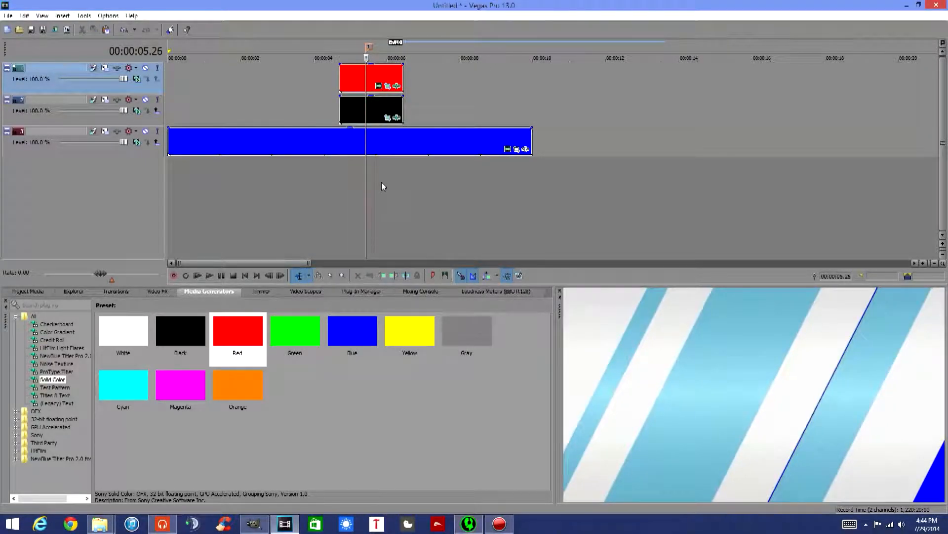
{"action": "key", "text": "Right"}
{"action": "key", "text": "Right"}
{"action": "key", "text": "Right"}
{"action": "key", "text": "Right"}
{"action": "key", "text": "Right"}
{"action": "key", "text": "Right"}
{"action": "key", "text": "Right"}
{"action": "key", "text": "Right"}
{"action": "key", "text": "Right"}
{"action": "key", "text": "Right"}
{"action": "key", "text": "Right"}
{"action": "key", "text": "Right"}
{"action": "key", "text": "Right"}
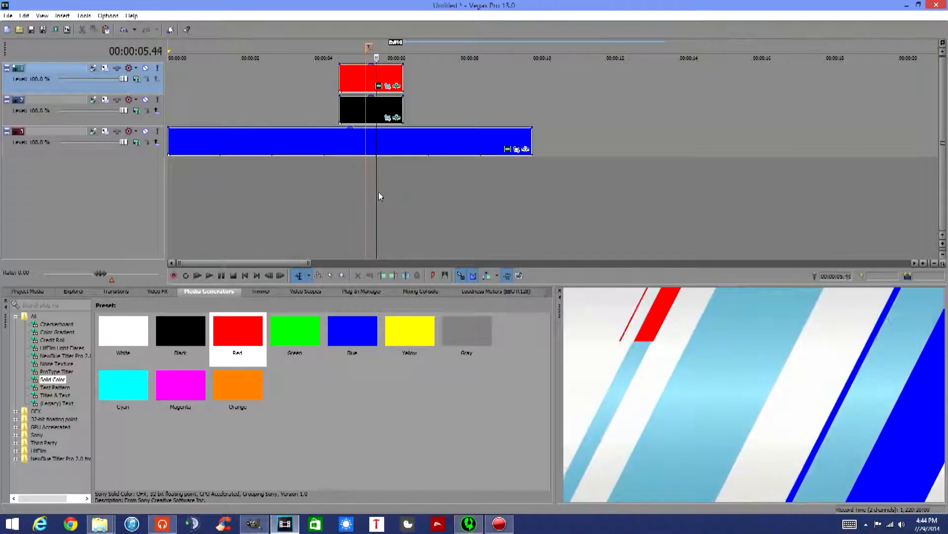
{"action": "key", "text": "Right"}
{"action": "key", "text": "Right"}
{"action": "key", "text": "Right"}
{"action": "key", "text": "Right"}
{"action": "key", "text": "Right"}
{"action": "key", "text": "Right"}
{"action": "key", "text": "Right"}
{"action": "key", "text": "Right"}
{"action": "key", "text": "Right"}
{"action": "key", "text": "Right"}
{"action": "key", "text": "Right"}
{"action": "key", "text": "Right"}
{"action": "key", "text": "Right"}
{"action": "key", "text": "Right"}
{"action": "key", "text": "Right"}
{"action": "key", "text": "Right"}
{"action": "key", "text": "Right"}
{"action": "key", "text": "Right"}
{"action": "key", "text": "Right"}
{"action": "key", "text": "Right"}
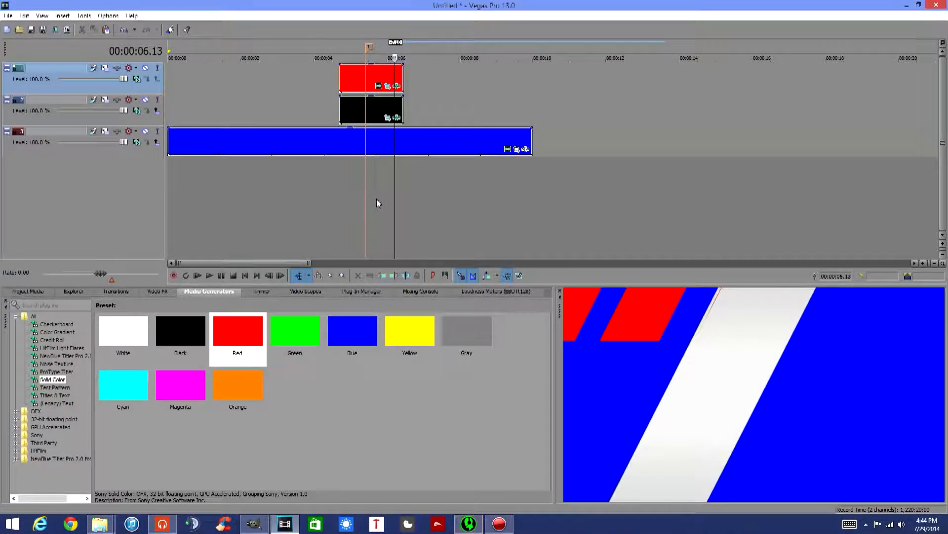
{"action": "key", "text": "Right"}
{"action": "key", "text": "Right"}
{"action": "key", "text": "Right"}
{"action": "key", "text": "Right"}
{"action": "key", "text": "Right"}
{"action": "key", "text": "Right"}
{"action": "key", "text": "Right"}
{"action": "key", "text": "Right"}
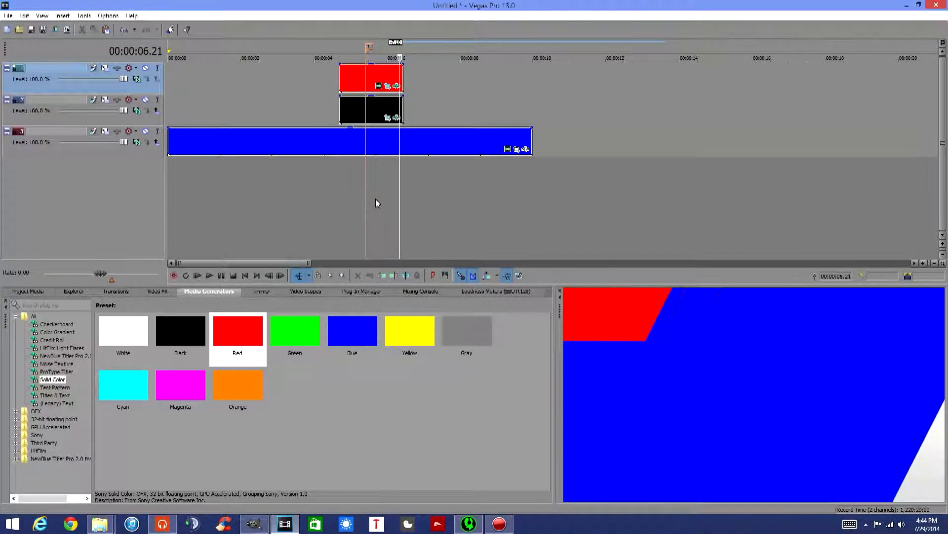
{"action": "key", "text": "Left"}
{"action": "key", "text": "Left"}
{"action": "key", "text": "Left"}
{"action": "key", "text": "Left"}
{"action": "key", "text": "Left"}
{"action": "key", "text": "Left"}
{"action": "key", "text": "Left"}
{"action": "key", "text": "Left"}
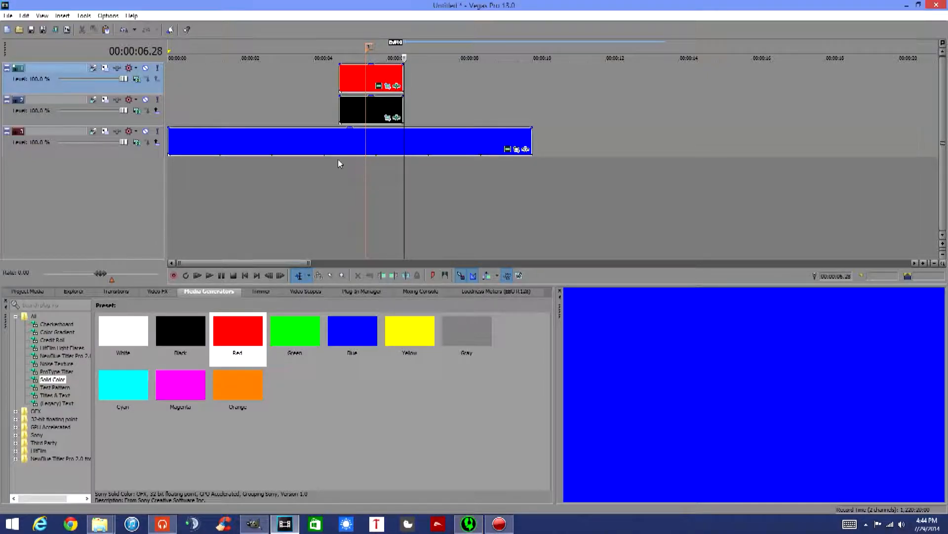
Inspect the transition clip's general file properties, including its stream dimensions and frame rate
{"action": "right_click", "coordinate": [376, 113]}
{"action": "left_click", "coordinate": [404, 450]}
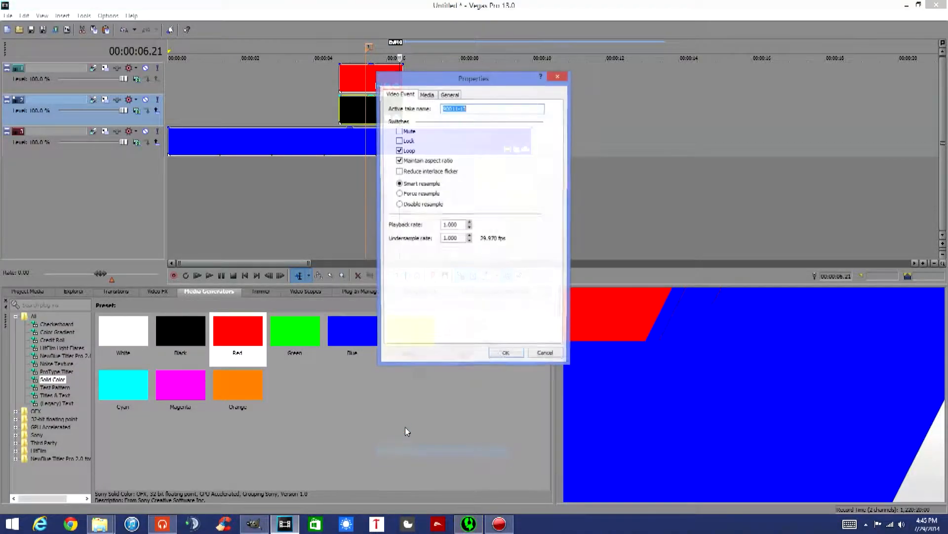
{"action": "left_click", "coordinate": [443, 96]}
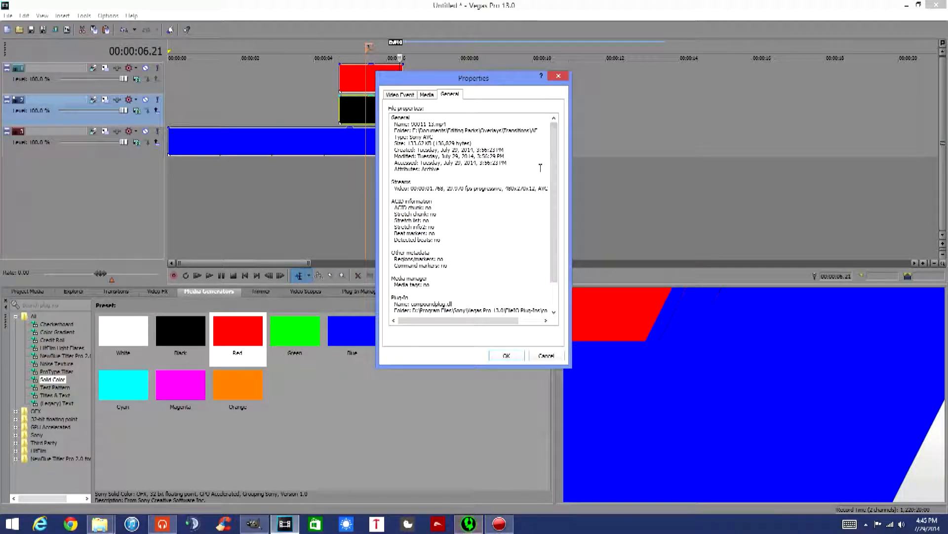
{"action": "left_click", "coordinate": [558, 76]}
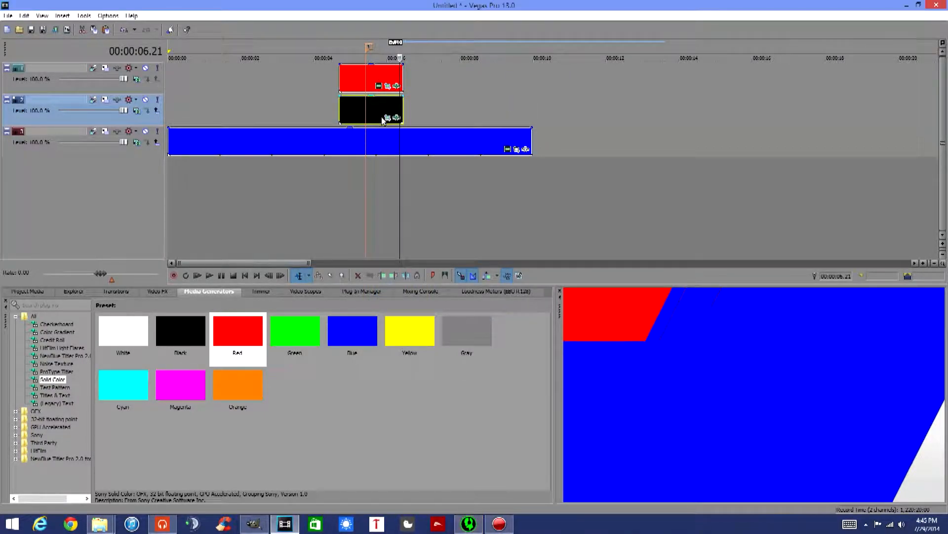
Enable the transition clip's mask in its Pan/Crop settings and copy its mask keyframes
{"action": "left_click", "coordinate": [387, 119]}
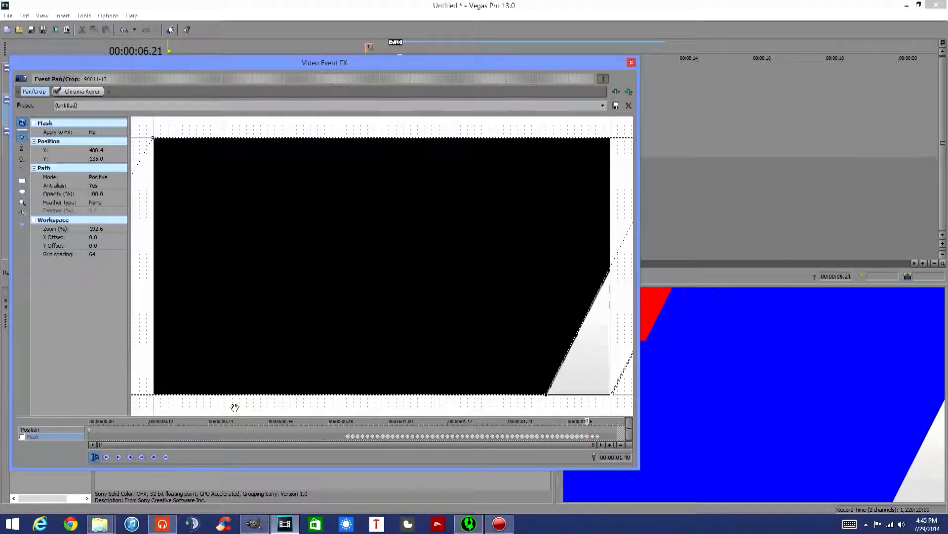
{"action": "left_click", "coordinate": [22, 437]}
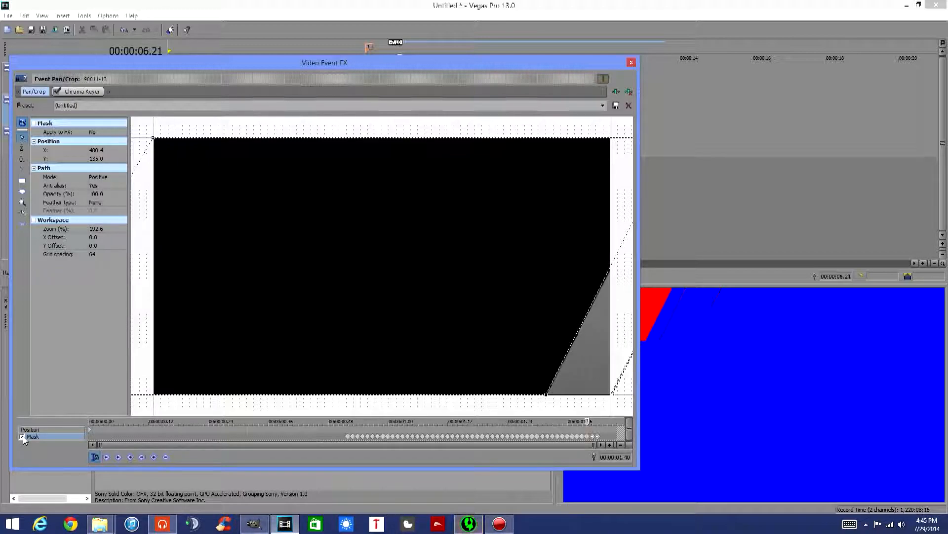
{"action": "scroll", "coordinate": [232, 377], "scroll_direction": "down", "scroll_amount": 3}
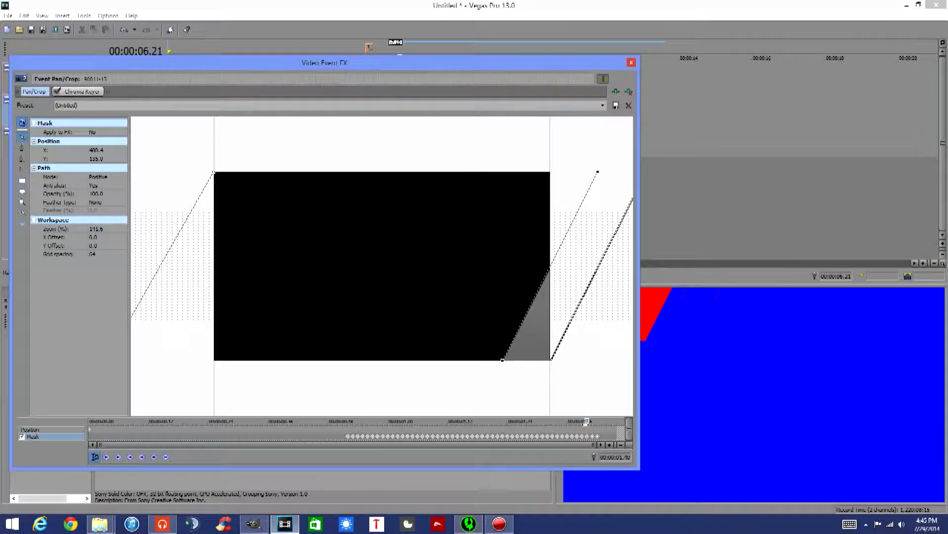
{"action": "left_click_drag", "start_coordinate": [607, 435], "coordinate": [338, 433]}
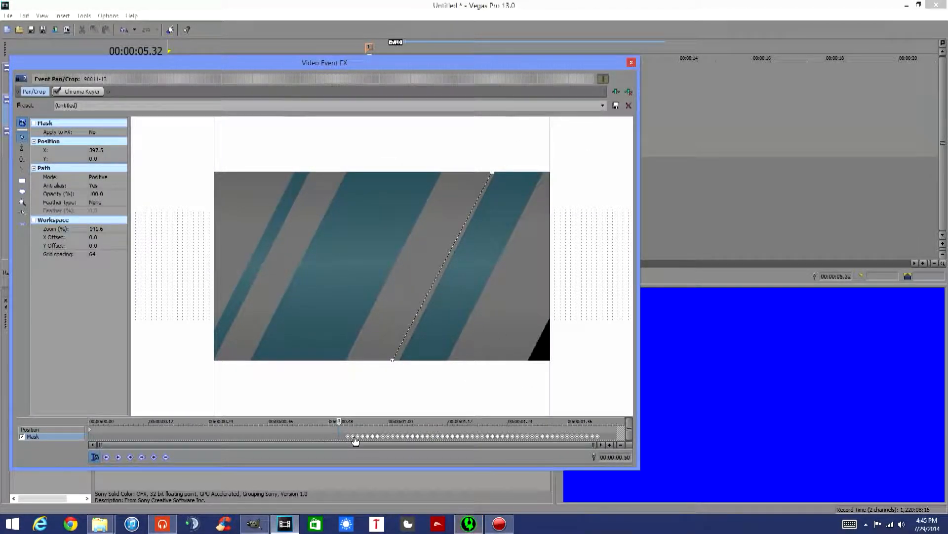
{"action": "right_click", "coordinate": [350, 436]}
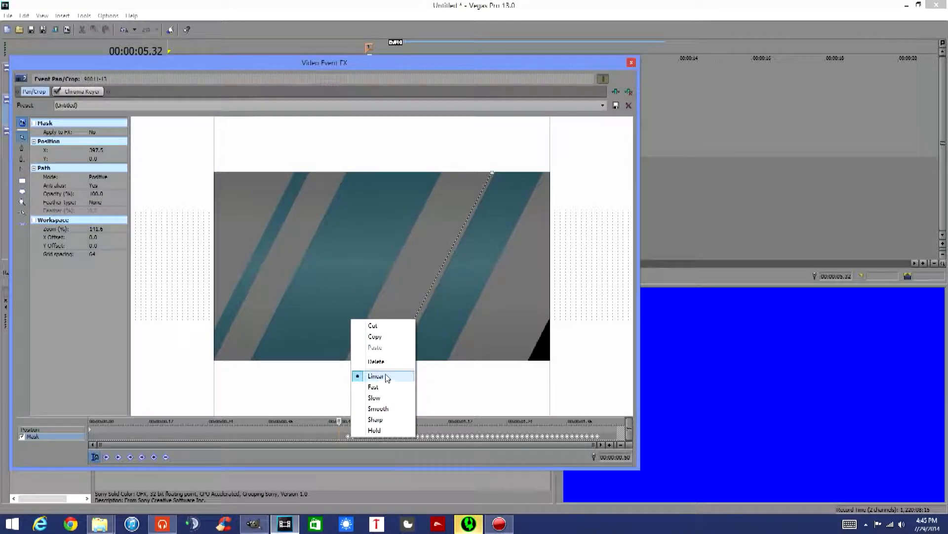
{"action": "left_click", "coordinate": [376, 336]}
{"action": "left_click", "coordinate": [350, 437]}
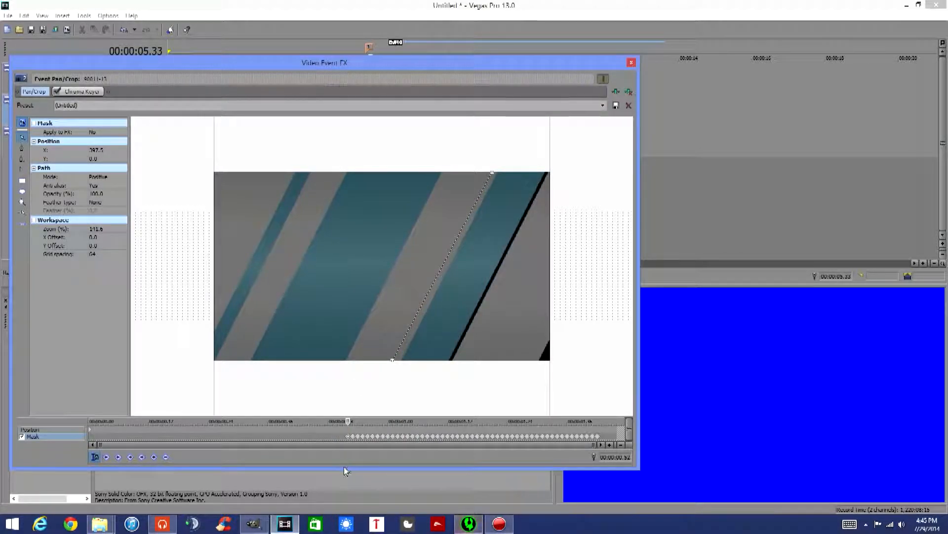
{"action": "left_click", "coordinate": [631, 63]}
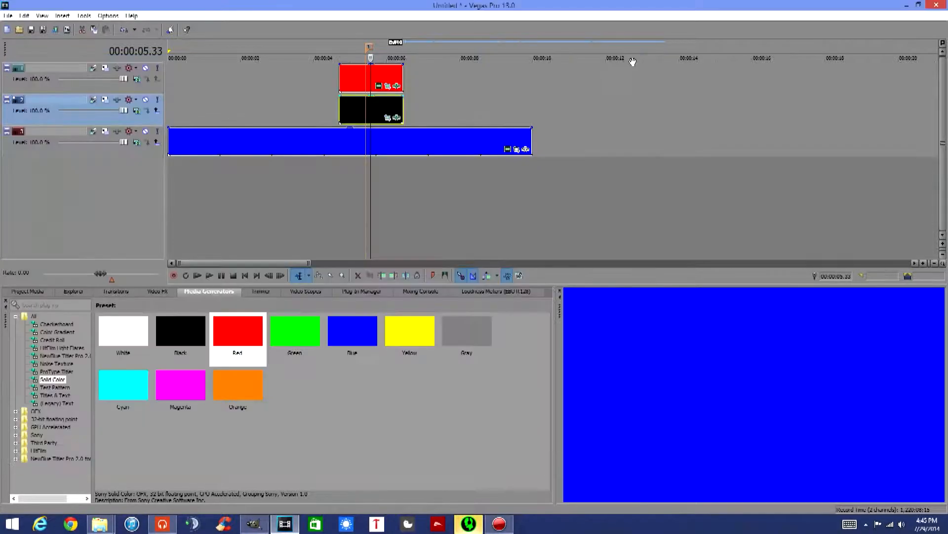
Set the red clip's Pan/Crop position mid-transition to about 115.3 wide by 64.8 high, centered at about X 109.9, Y 33.5
{"action": "left_click", "coordinate": [387, 88]}
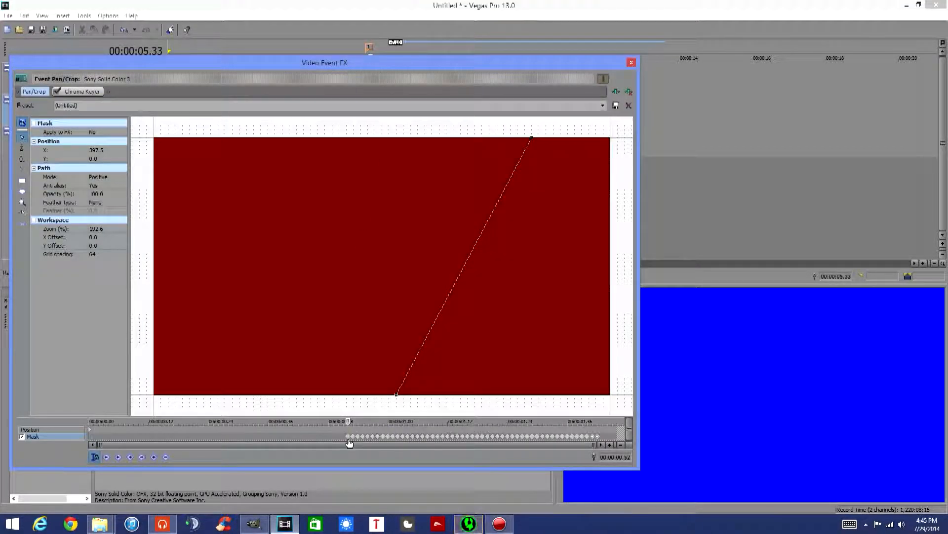
{"action": "left_click", "coordinate": [371, 420]}
{"action": "left_click", "coordinate": [371, 420]}
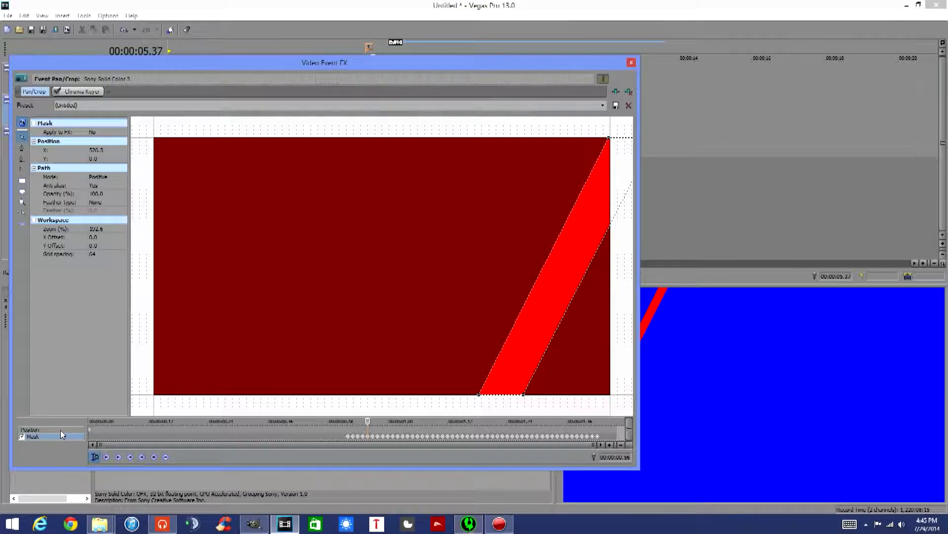
{"action": "left_click", "coordinate": [36, 431]}
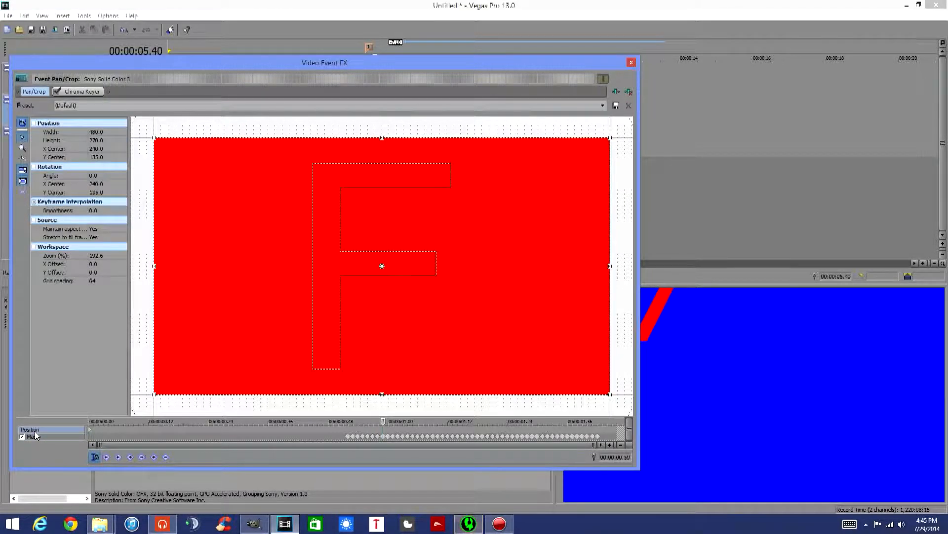
{"action": "scroll", "coordinate": [212, 341], "scroll_direction": "down", "scroll_amount": 3}
{"action": "left_click_drag", "start_coordinate": [517, 340], "coordinate": [461, 311]}
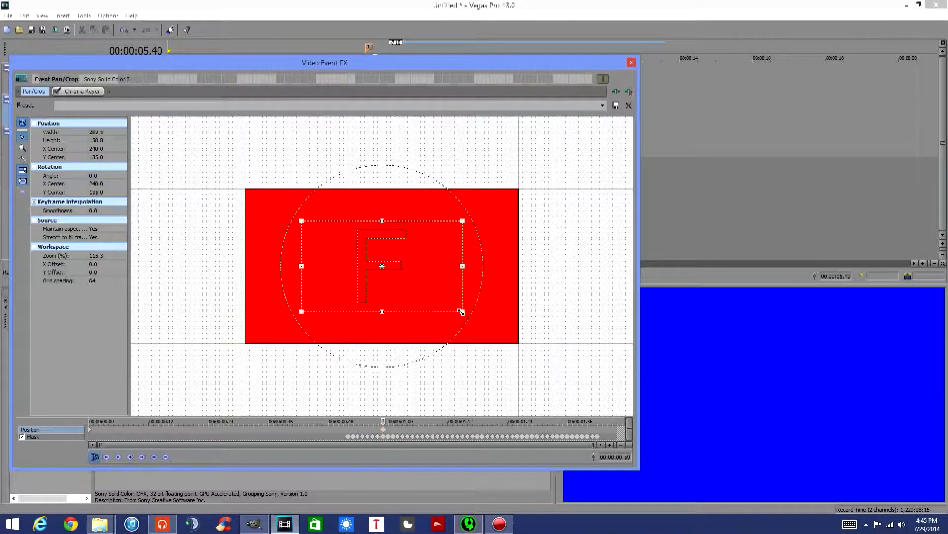
{"action": "left_click_drag", "start_coordinate": [382, 282], "coordinate": [326, 268]}
{"action": "left_click_drag", "start_coordinate": [326, 221], "coordinate": [341, 218]}
{"action": "left_click_drag", "start_coordinate": [312, 269], "coordinate": [306, 267]}
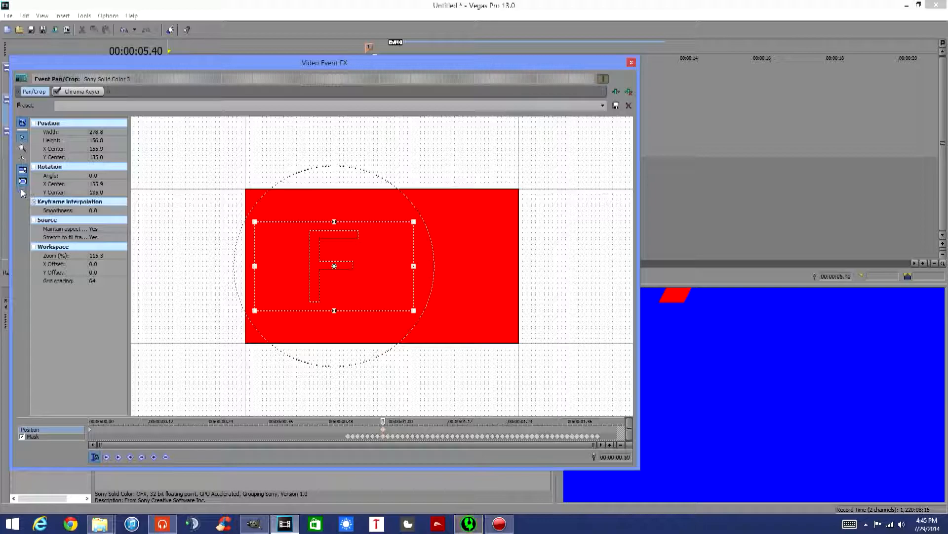
{"action": "left_click_drag", "start_coordinate": [332, 282], "coordinate": [296, 225]}
{"action": "scroll", "coordinate": [260, 214], "scroll_direction": "down", "scroll_amount": 3}
{"action": "left_click_drag", "start_coordinate": [267, 189], "coordinate": [291, 210]}
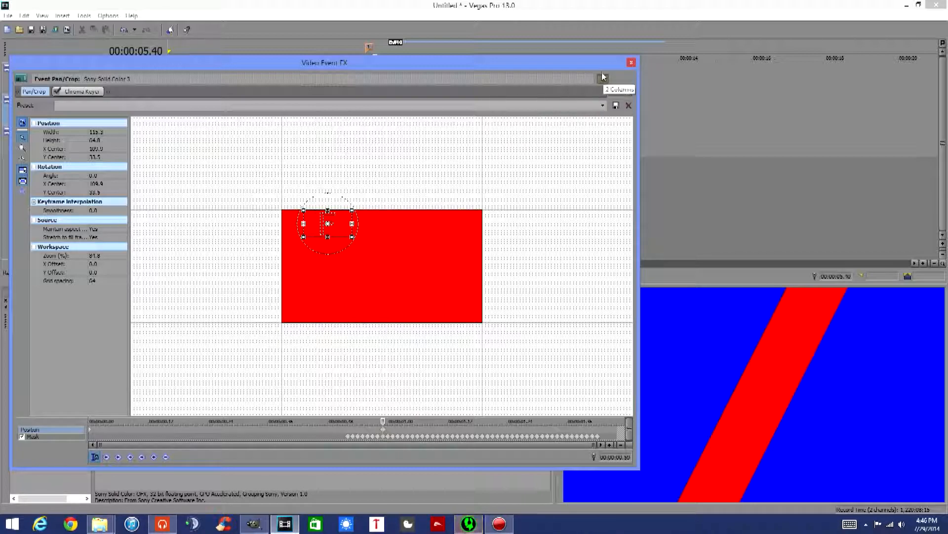
{"action": "left_click", "coordinate": [632, 62]}
Play the transition from near its start, and again from the transition clip's start, to check the resized red stripes
{"action": "left_click", "coordinate": [338, 216]}
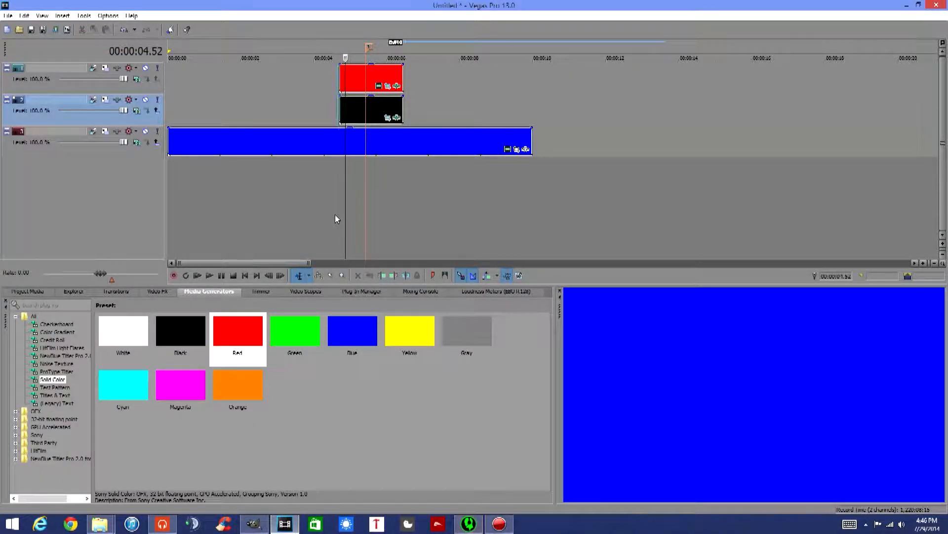
{"action": "key", "text": "space"}
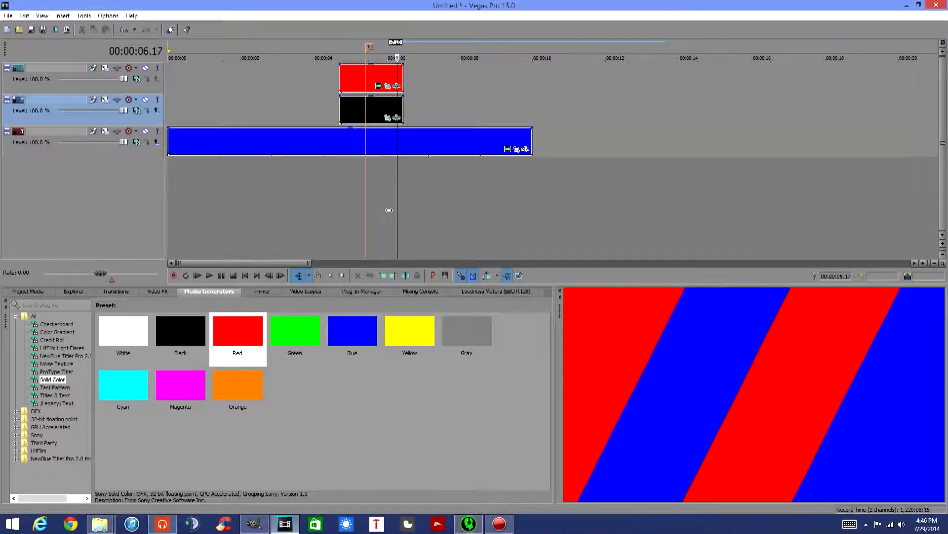
{"action": "scroll", "coordinate": [412, 207], "scroll_direction": "up", "scroll_amount": 3}
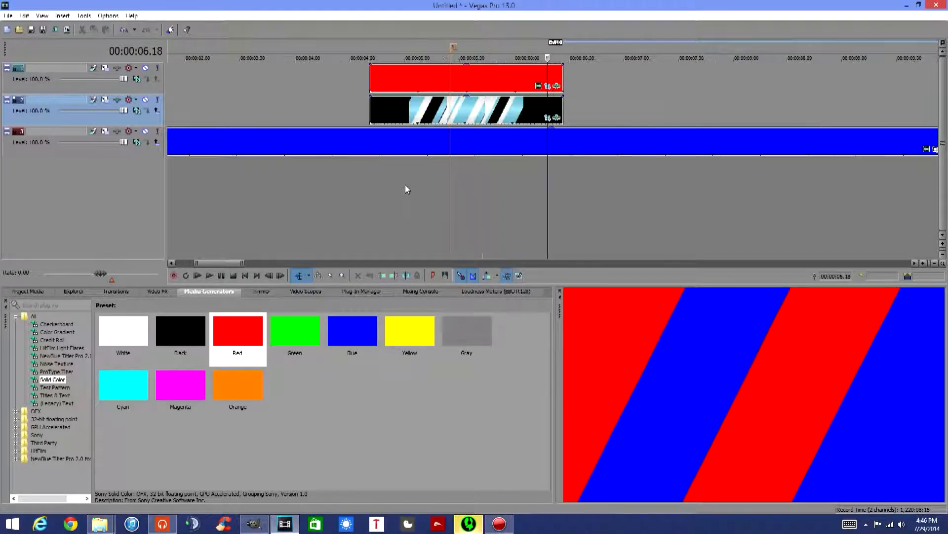
{"action": "left_click", "coordinate": [370, 202]}
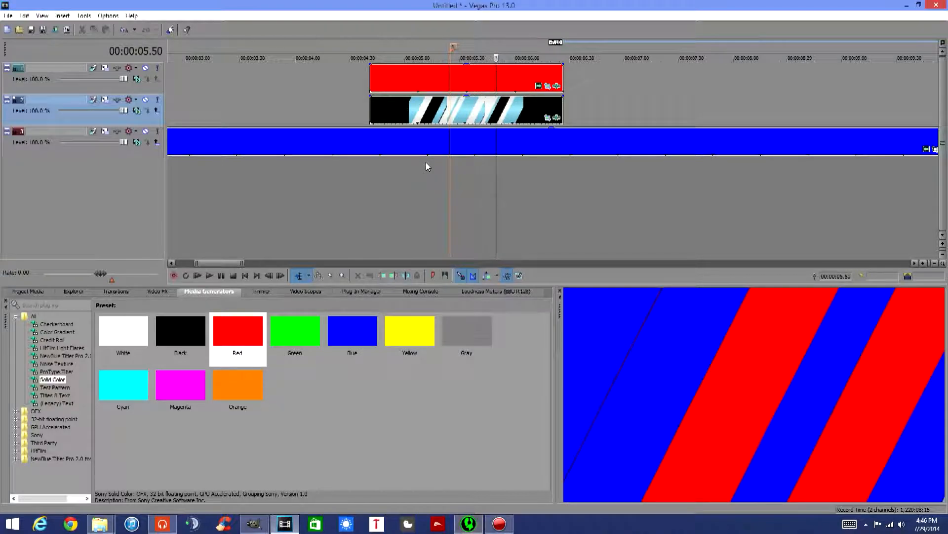
Disable the mask on the striped transition clip in its Pan/Crop settings
{"action": "left_click", "coordinate": [547, 119]}
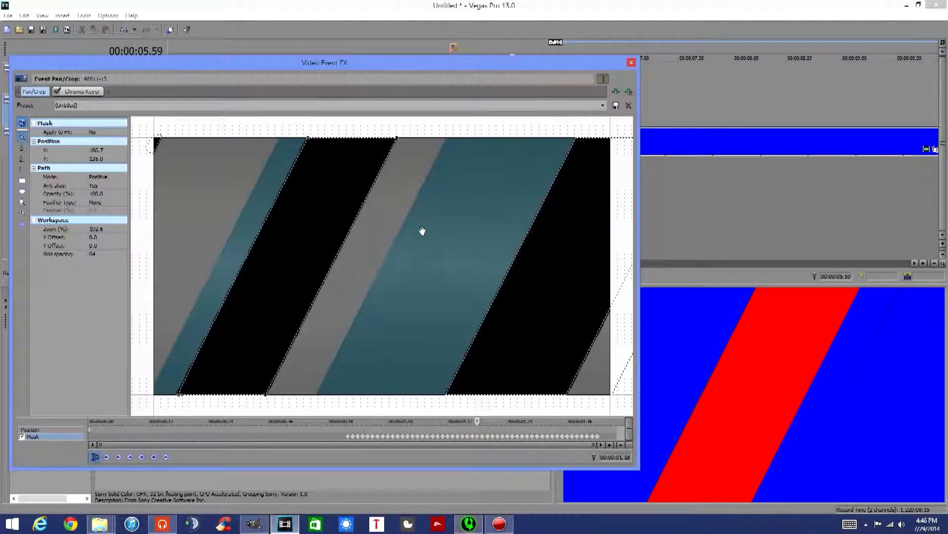
{"action": "left_click", "coordinate": [21, 437]}
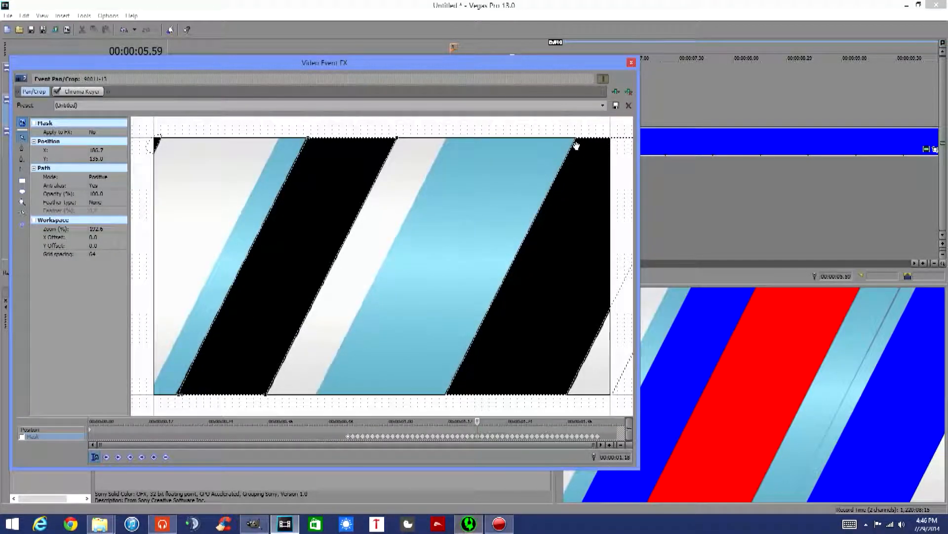
{"action": "left_click", "coordinate": [631, 62]}
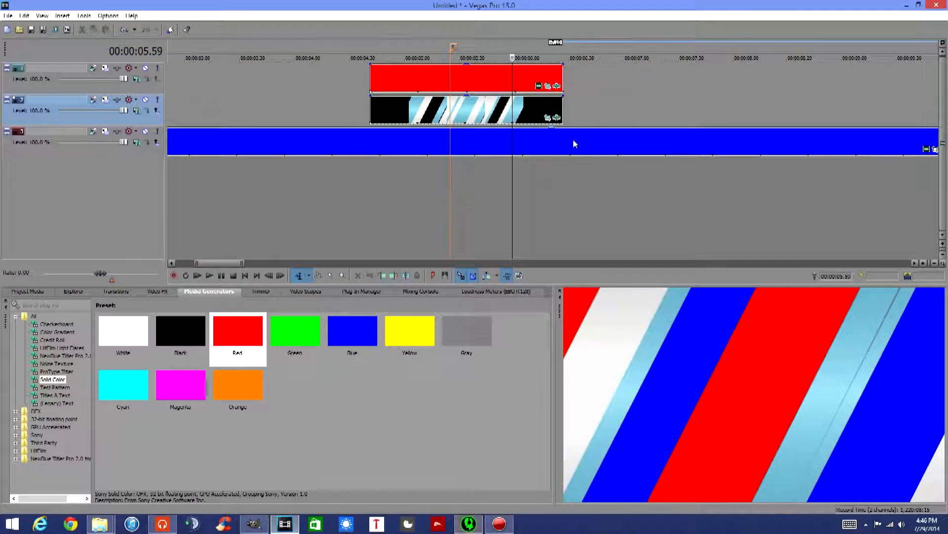
Step through the transition frame by frame in both directions to compare red areas with the stripes, and open the red clip's Pan/Crop settings
{"action": "key", "text": "Right"}
{"action": "key", "text": "Right"}
{"action": "key", "text": "Right"}
{"action": "key", "text": "Right"}
{"action": "key", "text": "Right"}
{"action": "key", "text": "Right"}
{"action": "key", "text": "Right"}
{"action": "key", "text": "Right"}
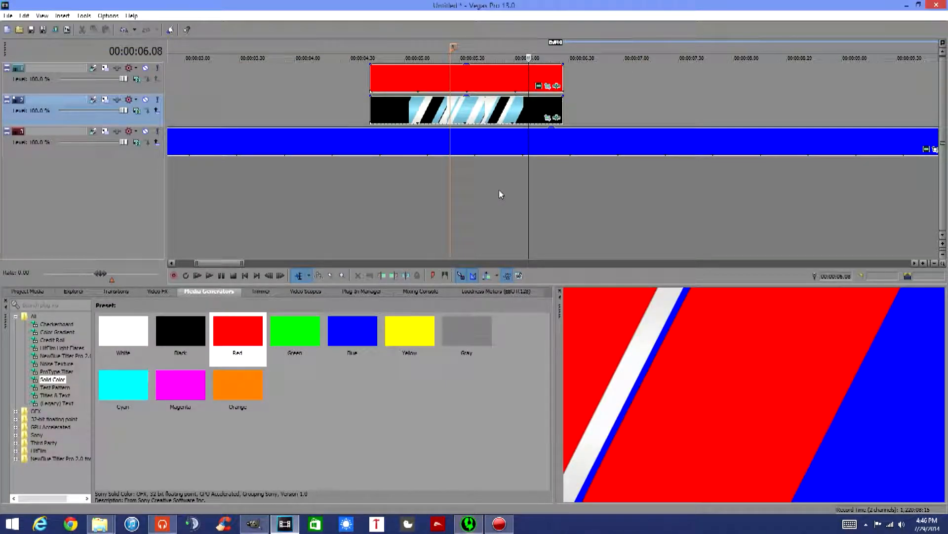
{"action": "key", "text": "Left"}
{"action": "key", "text": "Left"}
{"action": "key", "text": "Left"}
{"action": "key", "text": "Left"}
{"action": "key", "text": "Left"}
{"action": "key", "text": "Left"}
{"action": "key", "text": "Left"}
{"action": "key", "text": "Left"}
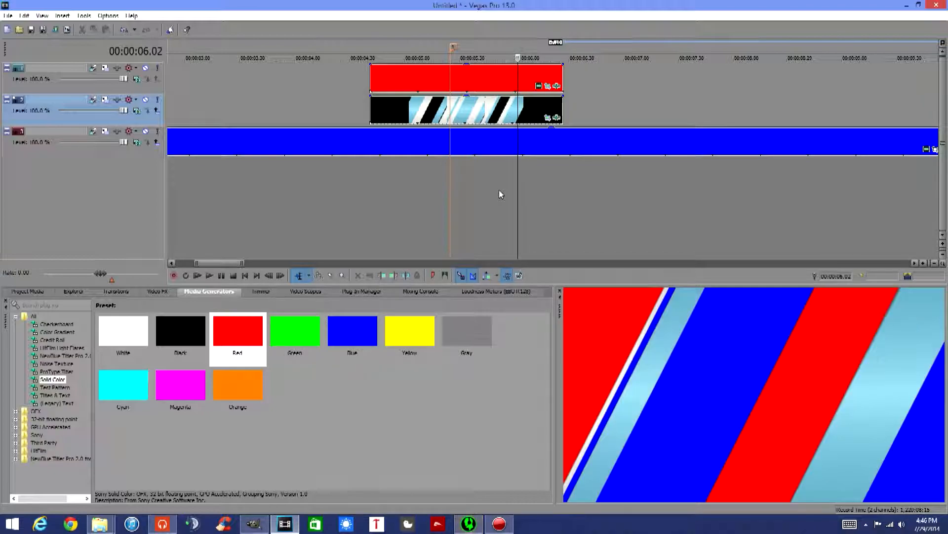
{"action": "key", "text": "Left"}
{"action": "key", "text": "Left"}
{"action": "key", "text": "Left"}
{"action": "key", "text": "Left"}
{"action": "key", "text": "Left"}
{"action": "key", "text": "Left"}
{"action": "key", "text": "Left"}
{"action": "key", "text": "Left"}
{"action": "key", "text": "Left"}
{"action": "key", "text": "Left"}
{"action": "key", "text": "Left"}
{"action": "key", "text": "Left"}
{"action": "key", "text": "Left"}
{"action": "key", "text": "Left"}
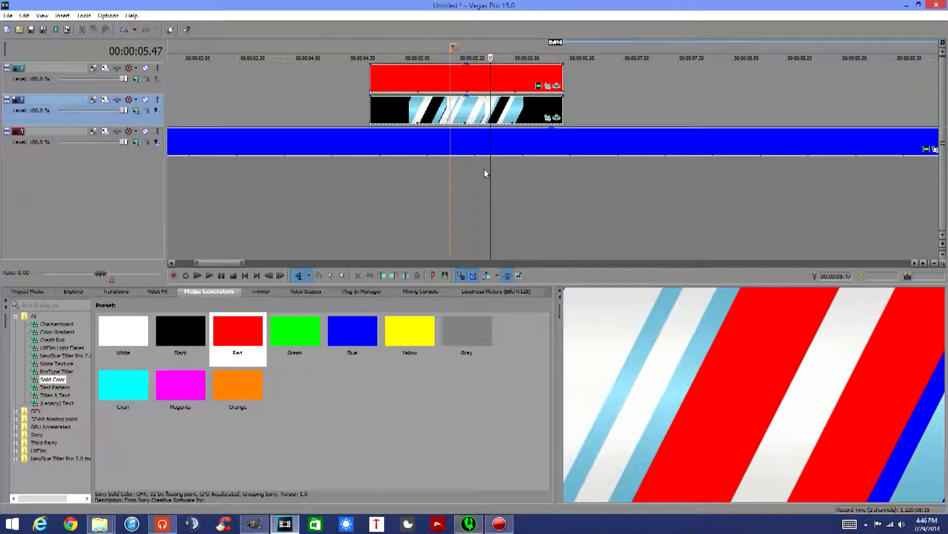
{"action": "key", "text": "Left"}
{"action": "key", "text": "Left"}
{"action": "key", "text": "Left"}
{"action": "key", "text": "Left"}
{"action": "key", "text": "Left"}
{"action": "key", "text": "Left"}
{"action": "key", "text": "Left"}
{"action": "key", "text": "Left"}
{"action": "key", "text": "Left"}
{"action": "key", "text": "Left"}
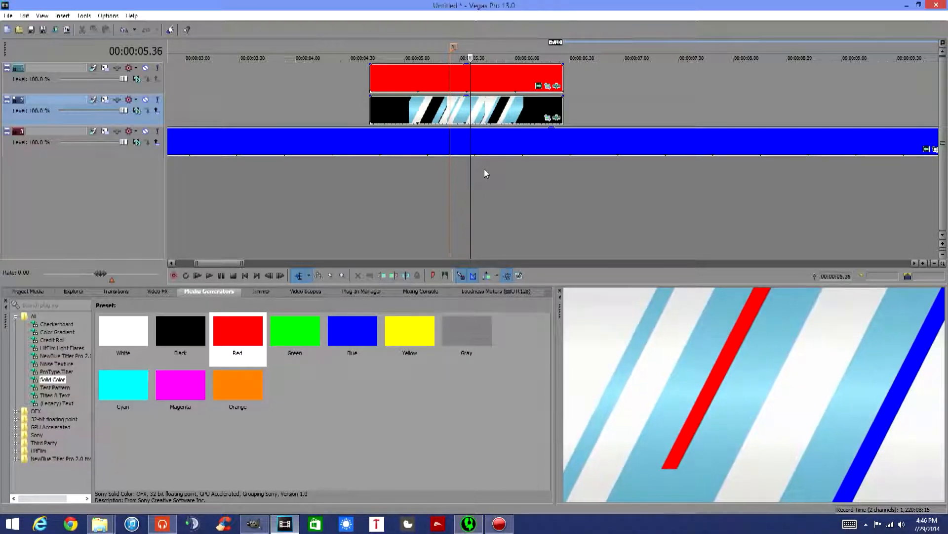
{"action": "left_click", "coordinate": [547, 86]}
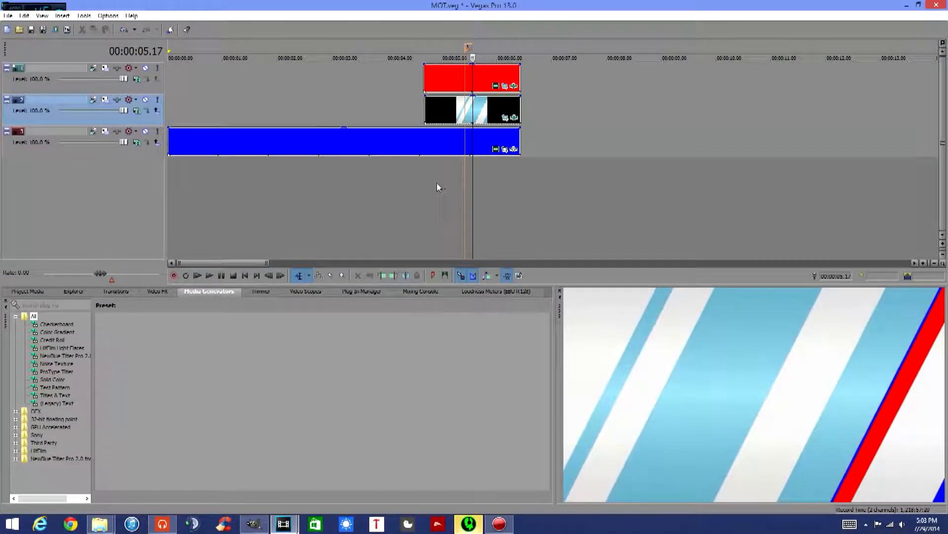
Align the starts of the red clip and the striped transition clip at 00:00:04.20
{"action": "left_click", "coordinate": [420, 197]}
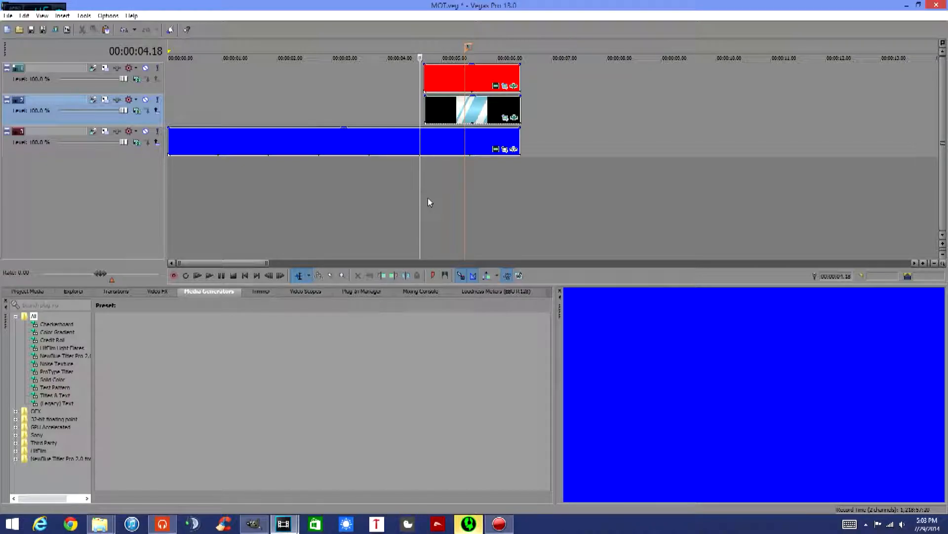
{"action": "left_click", "coordinate": [427, 199]}
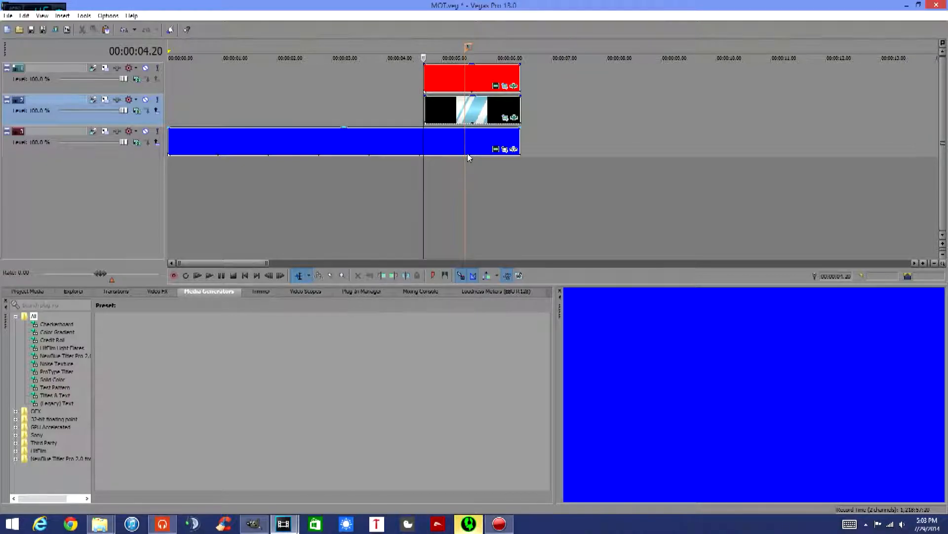
{"action": "scroll", "coordinate": [464, 157], "scroll_direction": "up", "scroll_amount": 4}
{"action": "left_click", "coordinate": [570, 83]}
{"action": "mouse_move", "coordinate": [570, 83]}
{"action": "left_mouse_down"}
{"action": "mouse_move", "coordinate": [582, 83]}
{"action": "mouse_move", "coordinate": [573, 75]}
{"action": "left_mouse_up"}
{"action": "scroll", "coordinate": [573, 79], "scroll_direction": "up", "scroll_amount": 5}
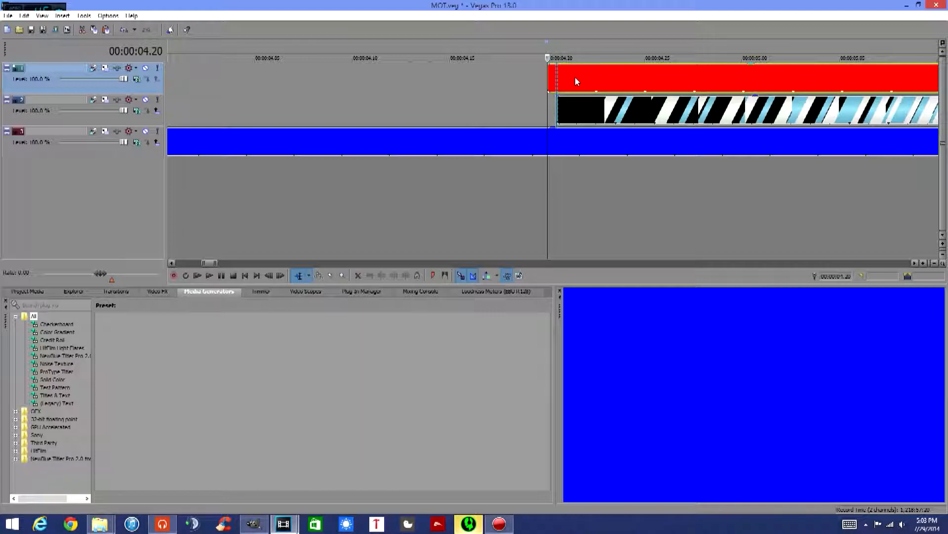
{"action": "left_click", "coordinate": [587, 114]}
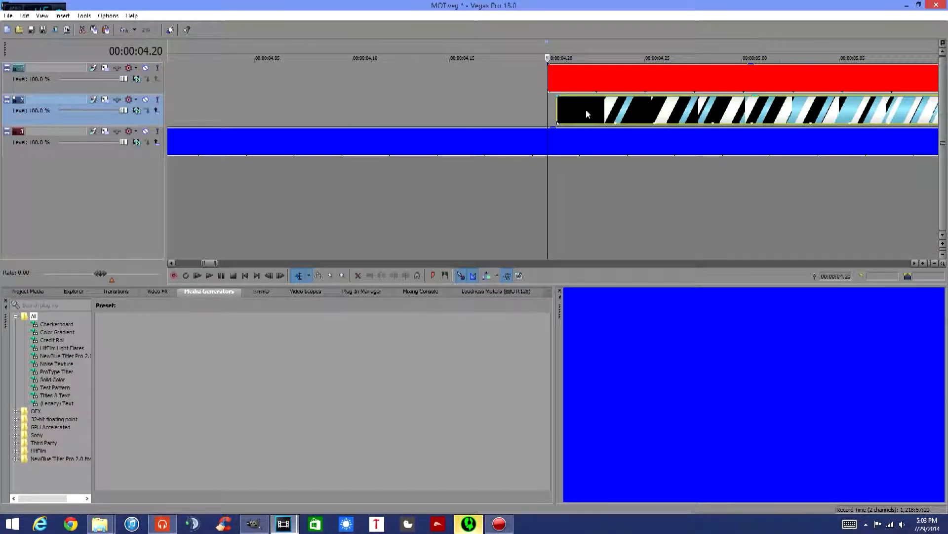
{"action": "left_click_drag", "start_coordinate": [587, 114], "coordinate": [580, 112]}
Play the realigned transition to its end, and replay it from 00:00:04.20 to check the red areas against the stripes
{"action": "key", "text": "space"}
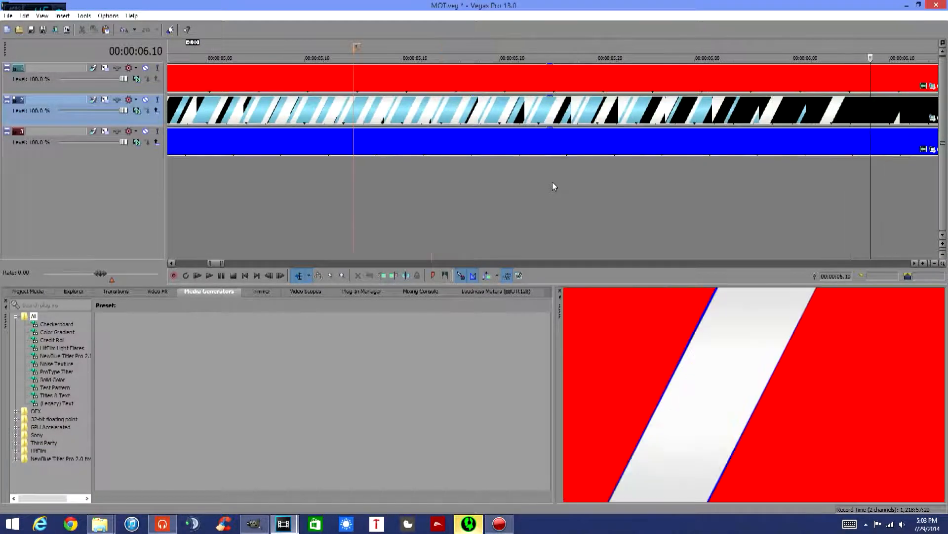
{"action": "scroll", "coordinate": [552, 186], "scroll_direction": "down", "scroll_amount": 5}
{"action": "scroll", "coordinate": [548, 188], "scroll_direction": "down", "scroll_amount": 1}
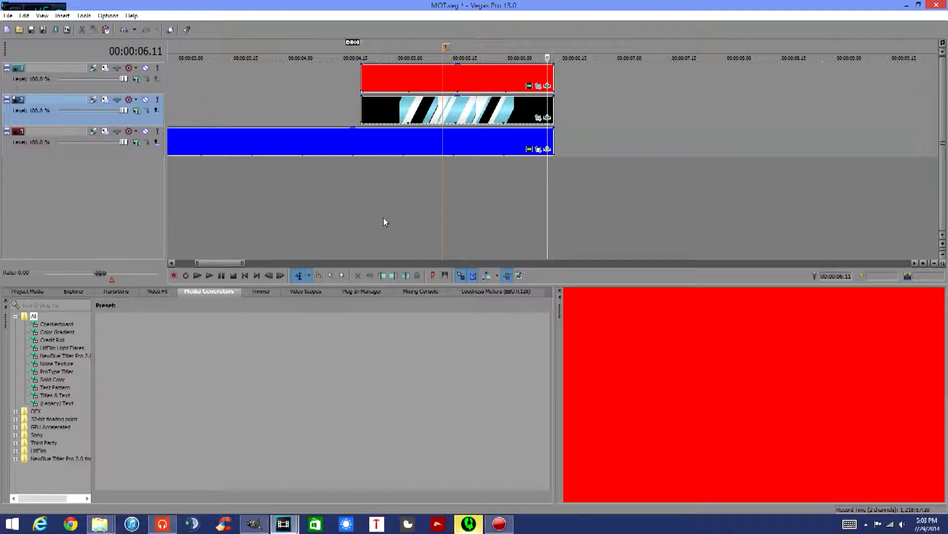
{"action": "left_click", "coordinate": [368, 224]}
{"action": "left_click", "coordinate": [361, 230]}
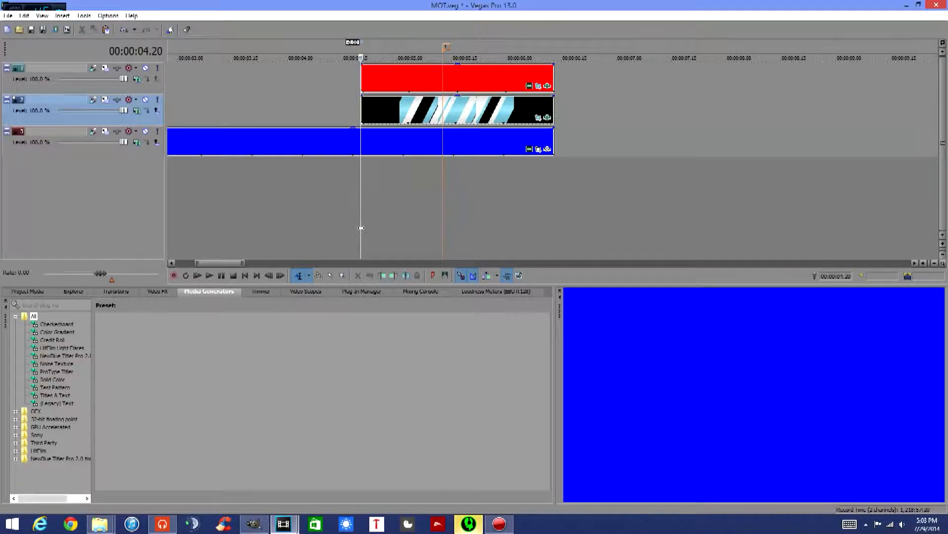
{"action": "key", "text": "space"}
{"action": "key", "text": "space"}
{"action": "key", "text": "space"}
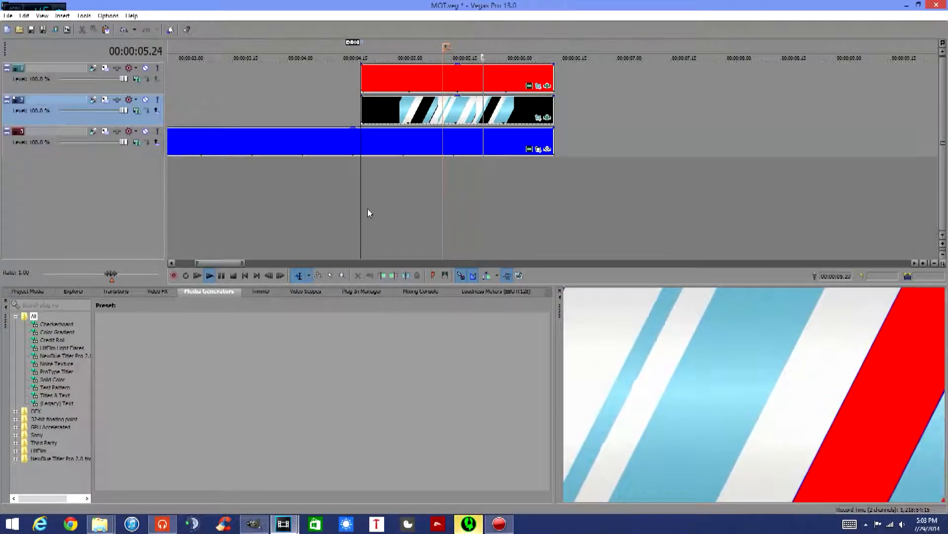
{"action": "key", "text": "space"}
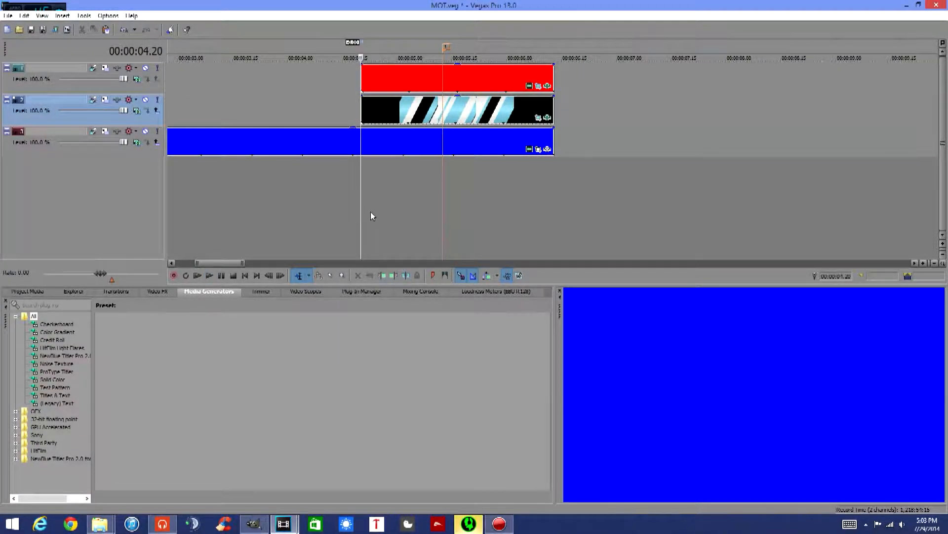
Select the time range around the transition clips, from about 00:00:04.04 to 00:00:06.19, and play through it
{"action": "left_click_drag", "start_coordinate": [304, 197], "coordinate": [576, 191]}
{"action": "key", "text": "space"}
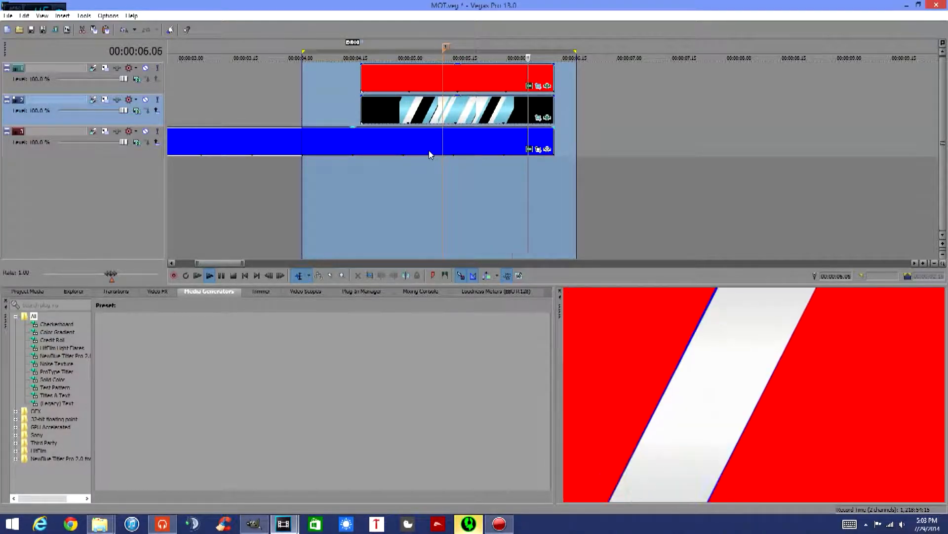
{"action": "key", "text": "space"}
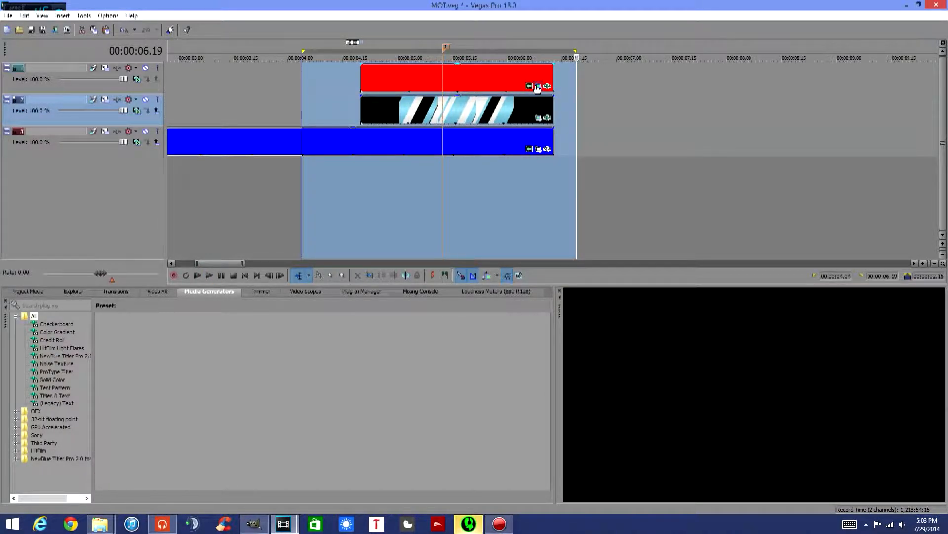
In the red clip's Pan/Crop mask, set the feather type to Out with 0.5% feather just before the first animated keyframe
{"action": "left_click", "coordinate": [537, 87]}
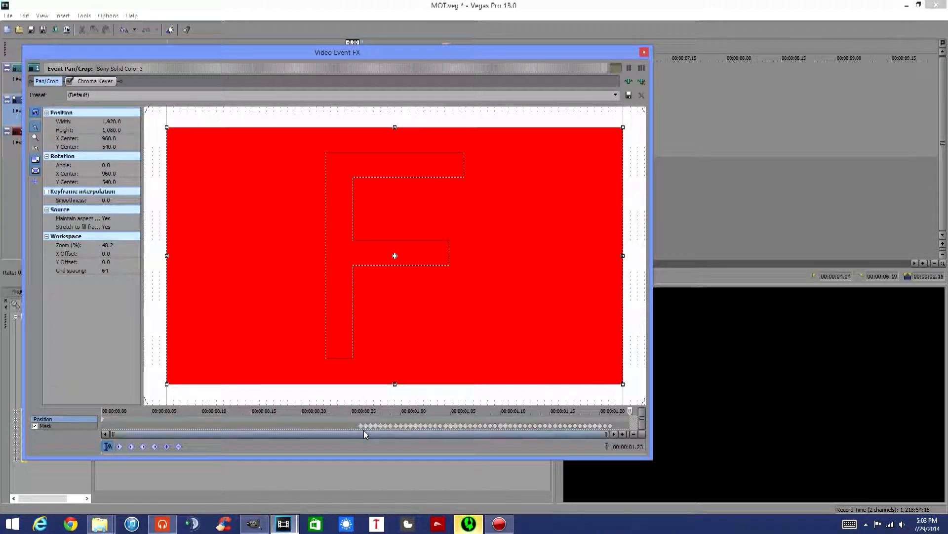
{"action": "left_click", "coordinate": [361, 427]}
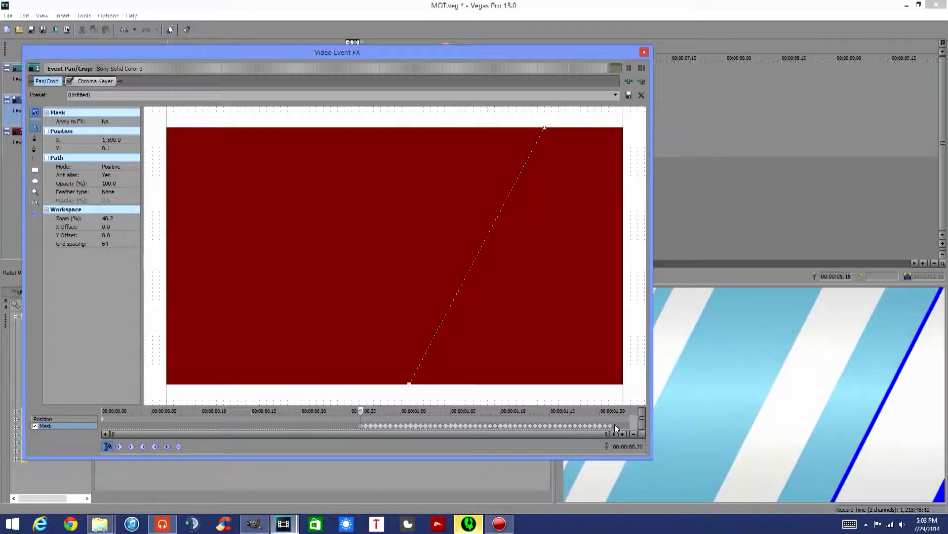
{"action": "left_click_drag", "start_coordinate": [619, 427], "coordinate": [353, 424]}
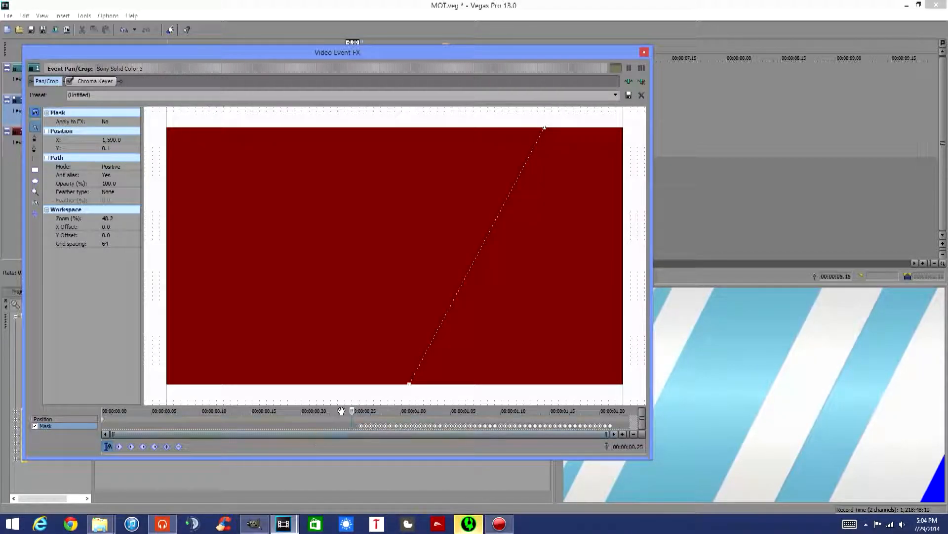
{"action": "left_click", "coordinate": [113, 192]}
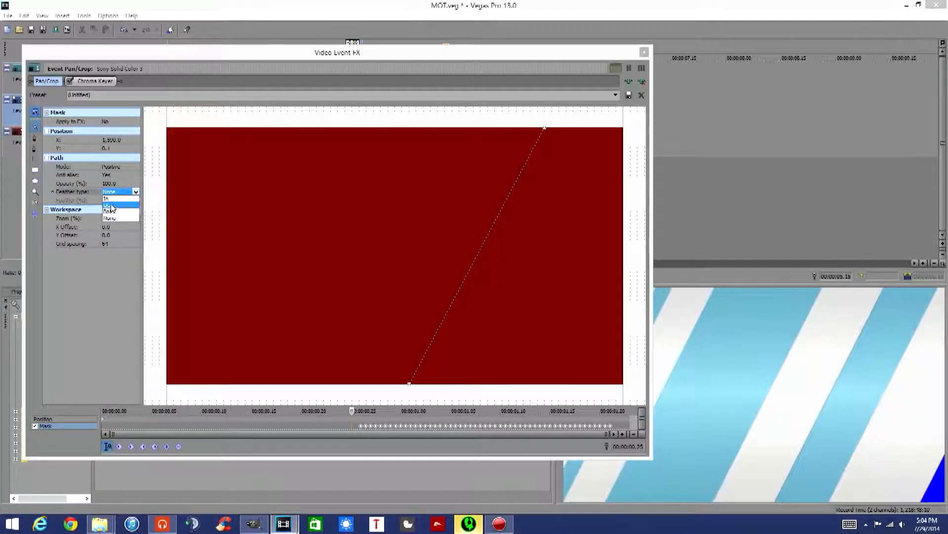
{"action": "left_click", "coordinate": [110, 205]}
{"action": "left_click", "coordinate": [111, 199]}
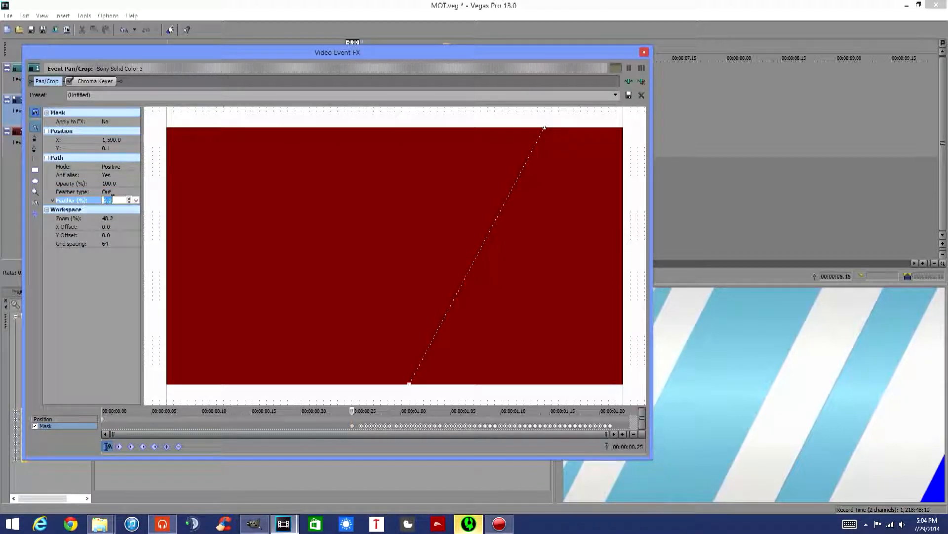
{"action": "left_click", "coordinate": [562, 201]}
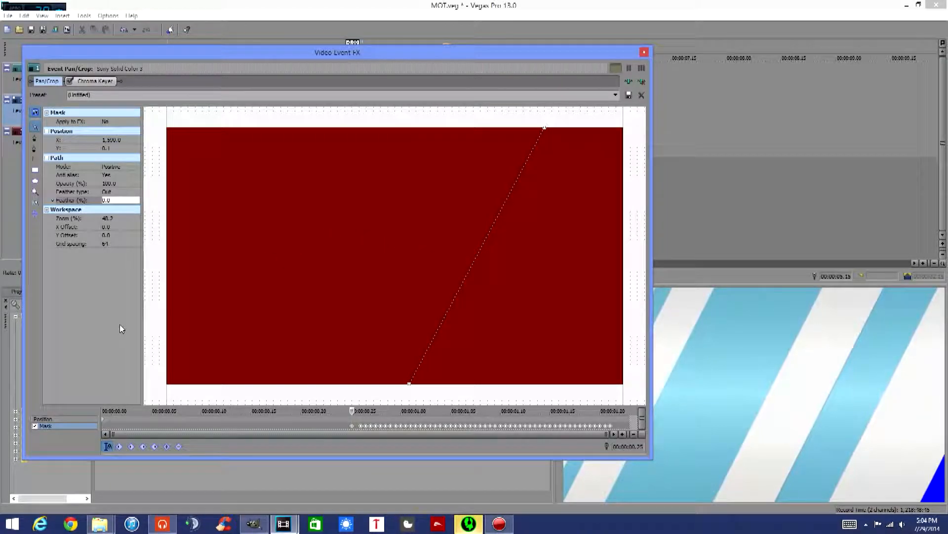
{"action": "left_click", "coordinate": [114, 200]}
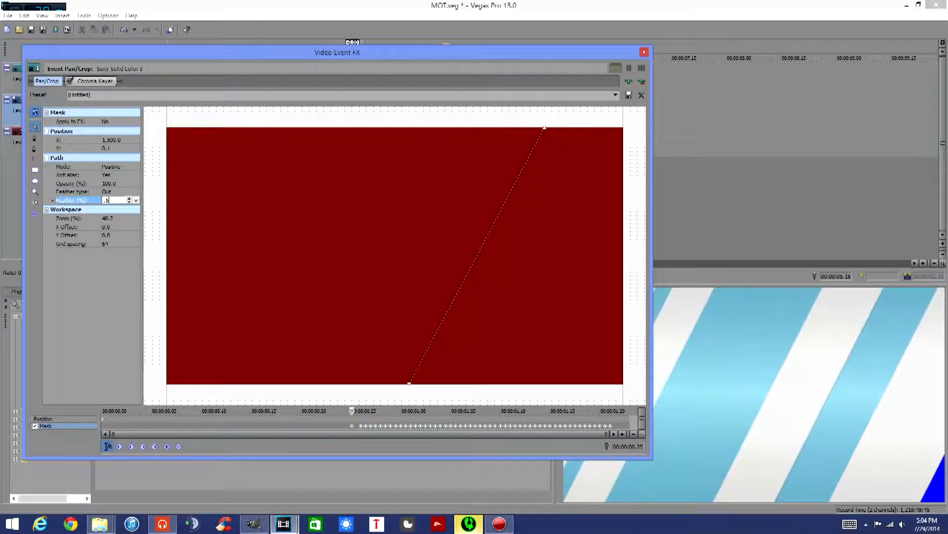
{"action": "key", "text": "Return"}
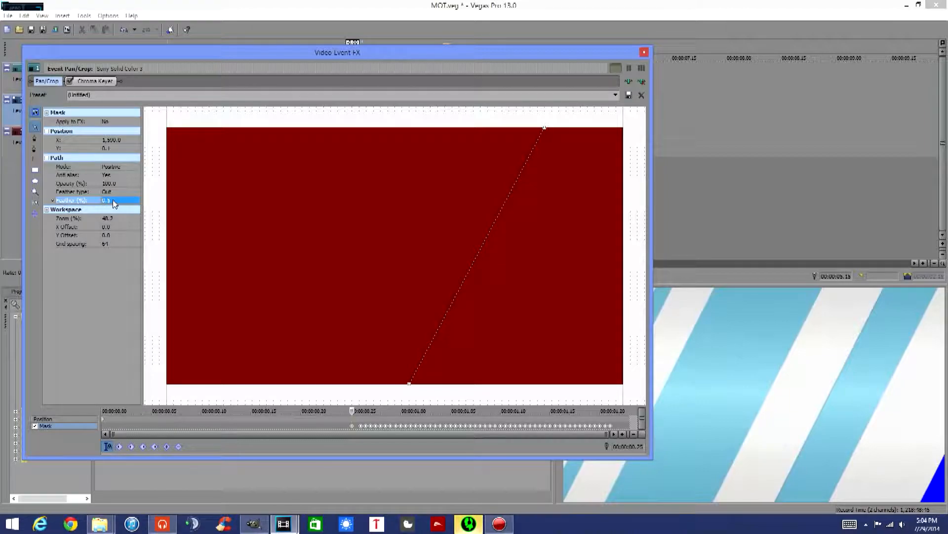
{"action": "left_click", "coordinate": [361, 428]}
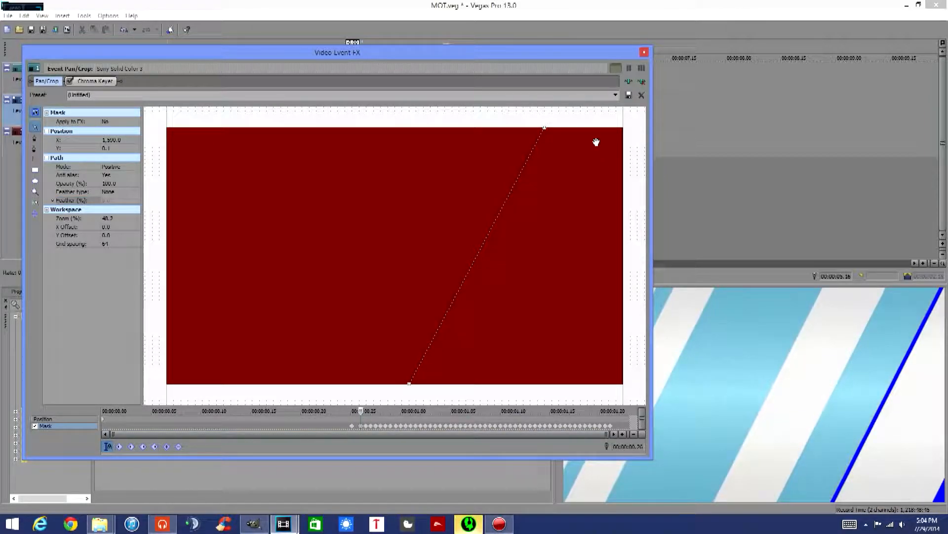
{"action": "left_click", "coordinate": [644, 52]}
Play from near the transition clips' start to check the edges of the red mask after feathering
{"action": "left_click", "coordinate": [364, 218]}
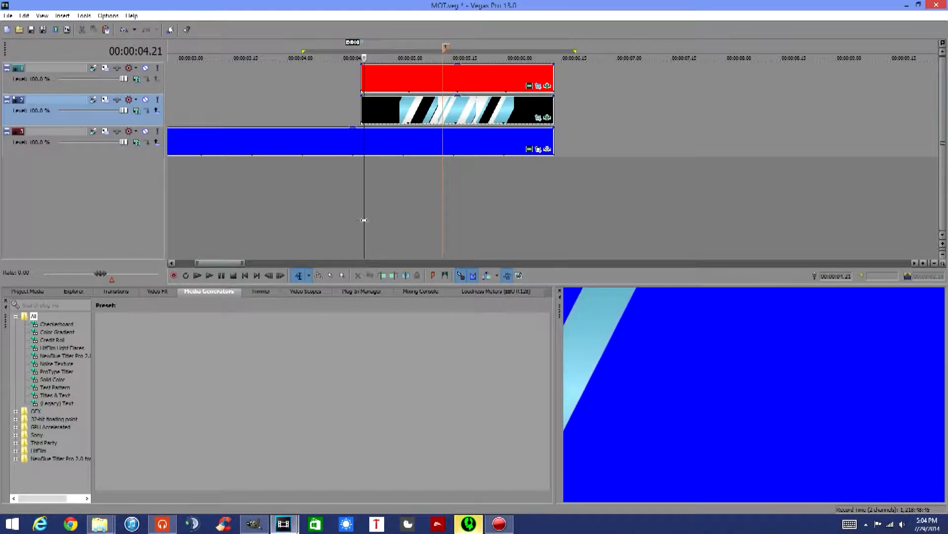
{"action": "scroll", "coordinate": [426, 199], "scroll_direction": "up", "scroll_amount": 5}
{"action": "left_click", "coordinate": [534, 241]}
{"action": "key", "text": "space"}
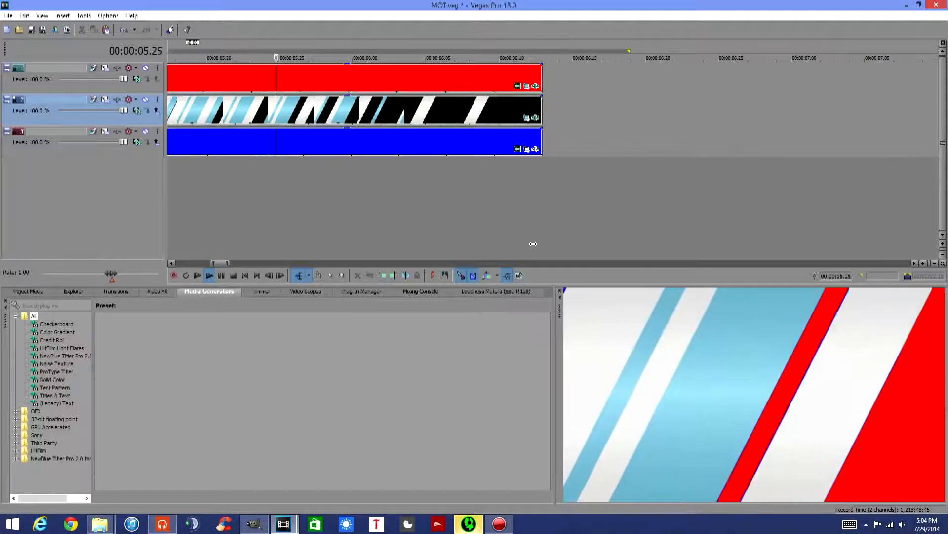
{"action": "key", "text": "space"}
Step frame by frame from the transition's start to 00:00:05.25 to inspect the mask edges, and return to the start
{"action": "scroll", "coordinate": [533, 243], "scroll_direction": "down", "scroll_amount": 4}
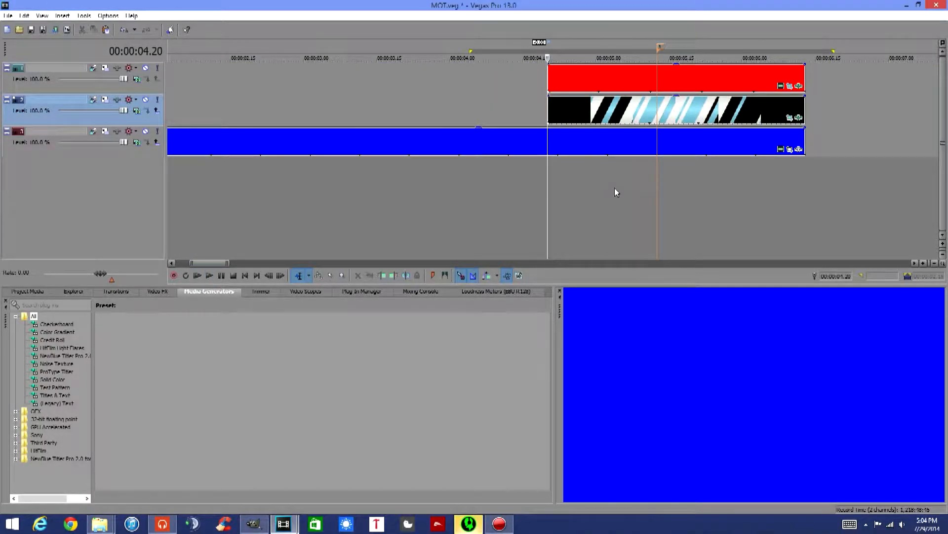
{"action": "scroll", "coordinate": [569, 202], "scroll_direction": "down", "scroll_amount": 1}
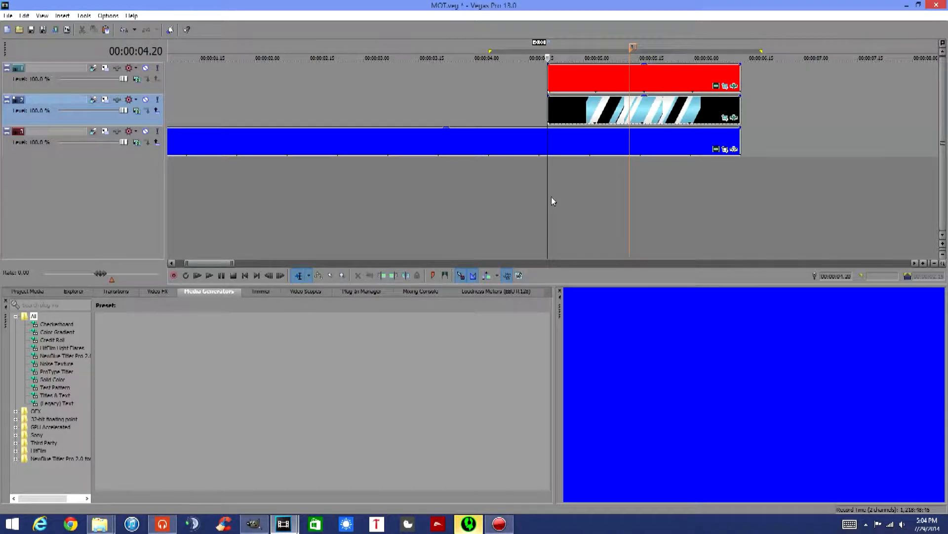
{"action": "scroll", "coordinate": [552, 197], "scroll_direction": "down", "scroll_amount": 1}
{"action": "key", "text": "Right"}
{"action": "key", "text": "Right"}
{"action": "key", "text": "Right"}
{"action": "key", "text": "Right"}
{"action": "key", "text": "Right"}
{"action": "key", "text": "Right"}
{"action": "key", "text": "Right"}
{"action": "key", "text": "Right"}
{"action": "key", "text": "Right"}
{"action": "key", "text": "Right"}
{"action": "key", "text": "Right"}
{"action": "key", "text": "Right"}
{"action": "key", "text": "Right"}
{"action": "key", "text": "Right"}
{"action": "key", "text": "Right"}
{"action": "key", "text": "Right"}
{"action": "key", "text": "Right"}
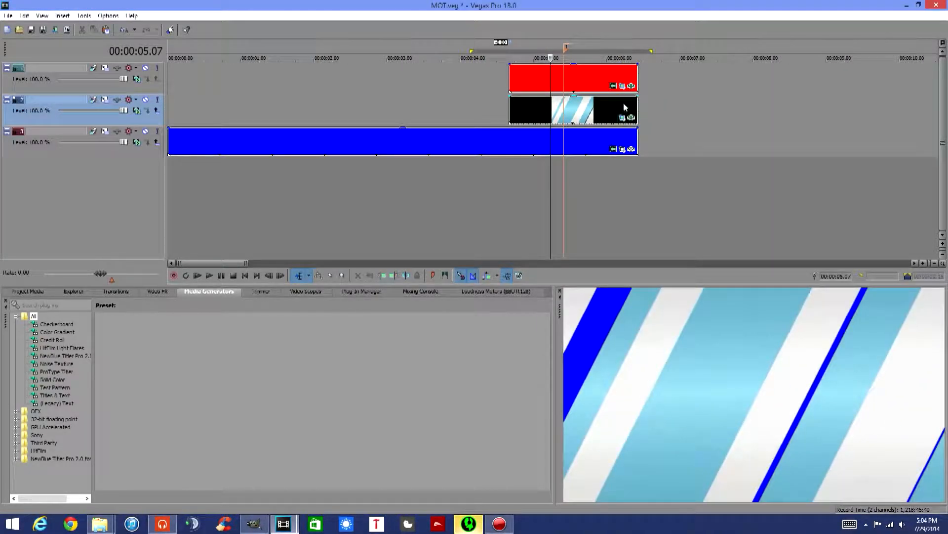
{"action": "key", "text": "Right"}
{"action": "key", "text": "Right"}
{"action": "key", "text": "Right"}
{"action": "key", "text": "Right"}
{"action": "key", "text": "Right"}
{"action": "key", "text": "Right"}
{"action": "key", "text": "Right"}
{"action": "key", "text": "Right"}
{"action": "key", "text": "Right"}
{"action": "key", "text": "Right"}
{"action": "key", "text": "Right"}
{"action": "key", "text": "Right"}
{"action": "key", "text": "Right"}
{"action": "key", "text": "Right"}
{"action": "key", "text": "Right"}
{"action": "key", "text": "Right"}
{"action": "key", "text": "Right"}
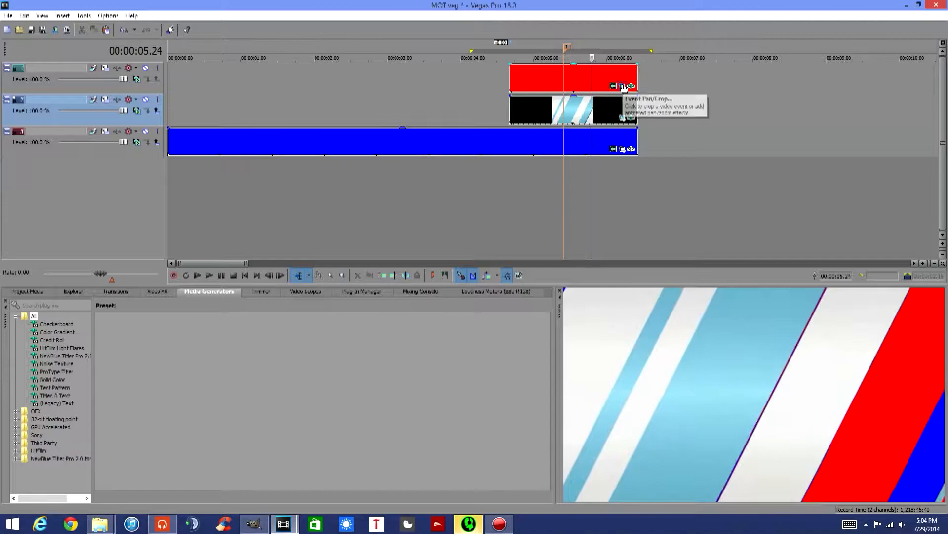
{"action": "key", "text": "Right"}
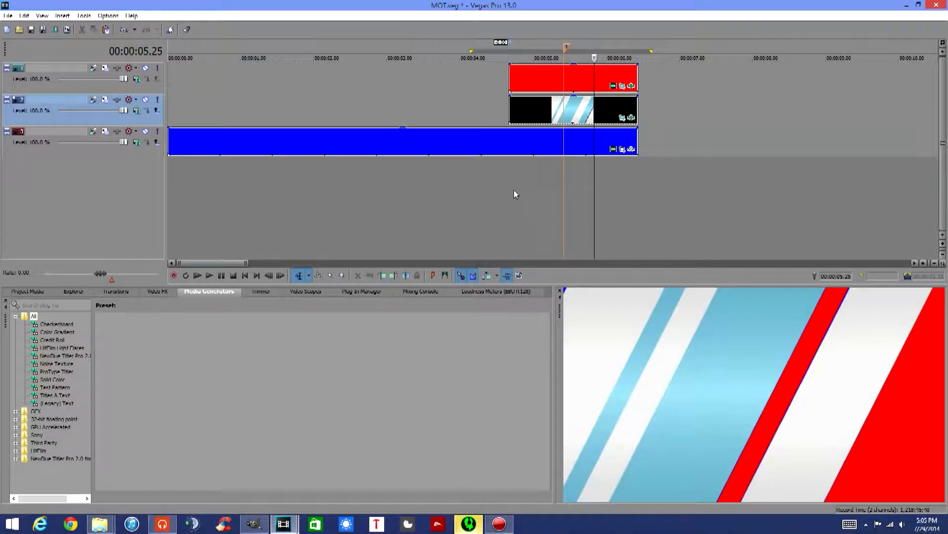
{"action": "left_click", "coordinate": [509, 217]}
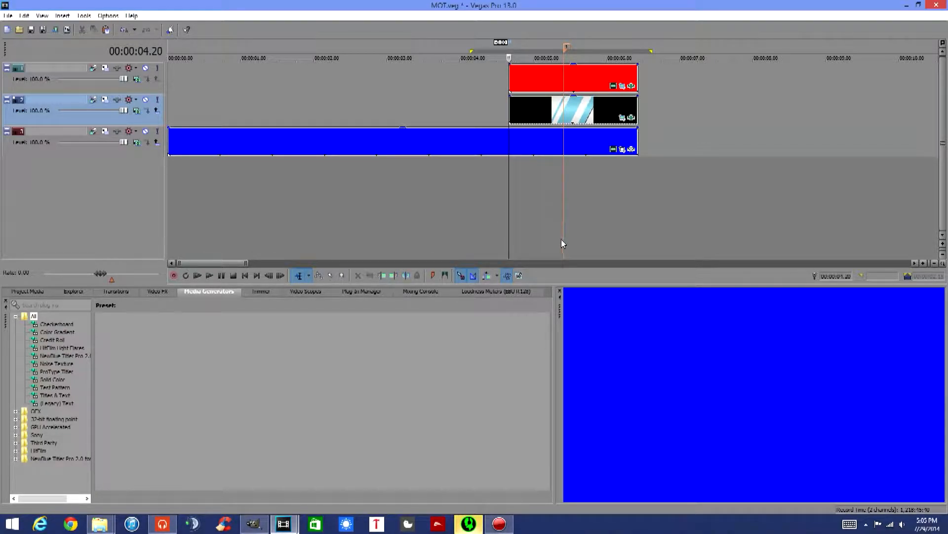
{"action": "left_click", "coordinate": [533, 229]}
{"action": "left_click", "coordinate": [588, 242]}
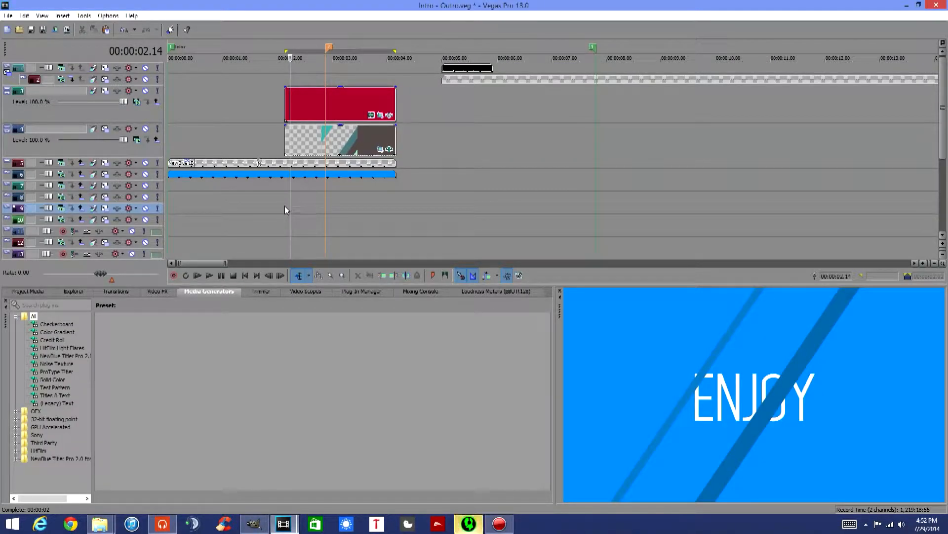
Step through the ENJOY transition in the Intro - Outro project frame by frame to examine how the stripes wipe blue to red
{"action": "left_click", "coordinate": [284, 205]}
{"action": "key", "text": "Right"}
{"action": "key", "text": "Right"}
{"action": "key", "text": "Right"}
{"action": "key", "text": "Right"}
{"action": "key", "text": "Right"}
{"action": "key", "text": "Right"}
{"action": "key", "text": "Right"}
{"action": "key", "text": "Right"}
{"action": "key", "text": "Right"}
{"action": "key", "text": "Right"}
{"action": "key", "text": "Right"}
{"action": "key", "text": "Right"}
{"action": "key", "text": "Right"}
{"action": "key", "text": "Right"}
{"action": "key", "text": "Right"}
{"action": "key", "text": "Right"}
{"action": "key", "text": "Right"}
{"action": "key", "text": "Right"}
{"action": "key", "text": "Right"}
{"action": "key", "text": "Right"}
{"action": "key", "text": "Right"}
{"action": "key", "text": "Right"}
{"action": "key", "text": "Right"}
{"action": "key", "text": "Right"}
{"action": "key", "text": "Right"}
{"action": "key", "text": "Right"}
{"action": "key", "text": "Right"}
{"action": "key", "text": "Right"}
{"action": "key", "text": "Right"}
{"action": "key", "text": "Right"}
{"action": "key", "text": "Right"}
{"action": "key", "text": "Right"}
{"action": "key", "text": "Right"}
{"action": "key", "text": "Right"}
{"action": "key", "text": "Right"}
{"action": "key", "text": "Right"}
{"action": "key", "text": "Right"}
{"action": "key", "text": "Right"}
{"action": "key", "text": "Right"}
{"action": "key", "text": "Right"}
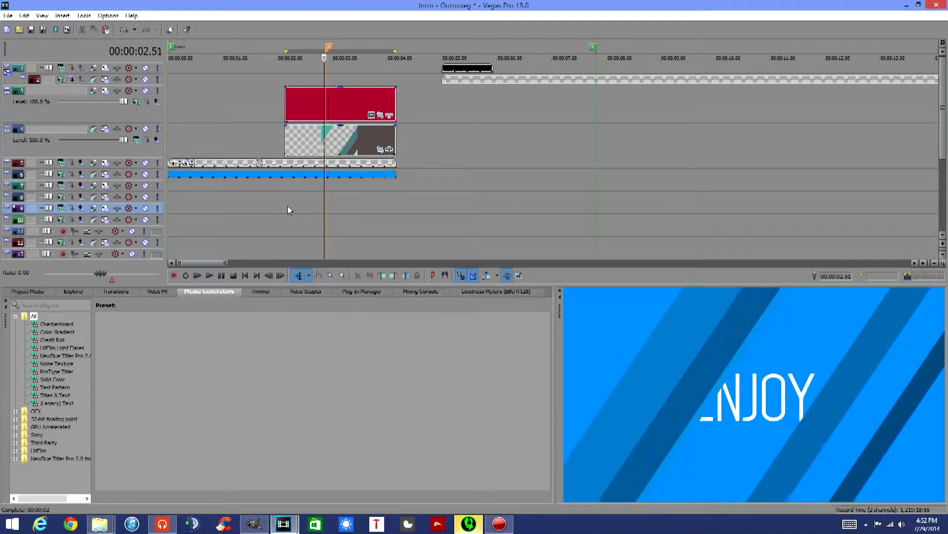
{"action": "key", "text": "Right"}
{"action": "key", "text": "Right"}
{"action": "key", "text": "Right"}
{"action": "key", "text": "Right"}
{"action": "key", "text": "Right"}
{"action": "key", "text": "Right"}
{"action": "key", "text": "Right"}
{"action": "key", "text": "Right"}
{"action": "key", "text": "Right"}
{"action": "key", "text": "Right"}
{"action": "key", "text": "Right"}
{"action": "key", "text": "Right"}
{"action": "key", "text": "Right"}
{"action": "key", "text": "Right"}
{"action": "key", "text": "Right"}
{"action": "key", "text": "Right"}
{"action": "key", "text": "Right"}
{"action": "key", "text": "Right"}
{"action": "key", "text": "Right"}
{"action": "key", "text": "Right"}
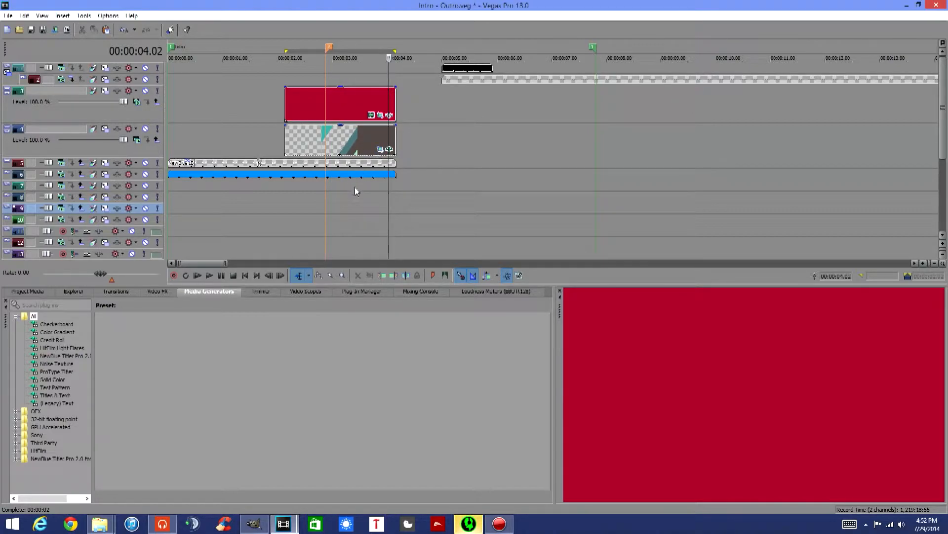
{"action": "left_click", "coordinate": [312, 188]}
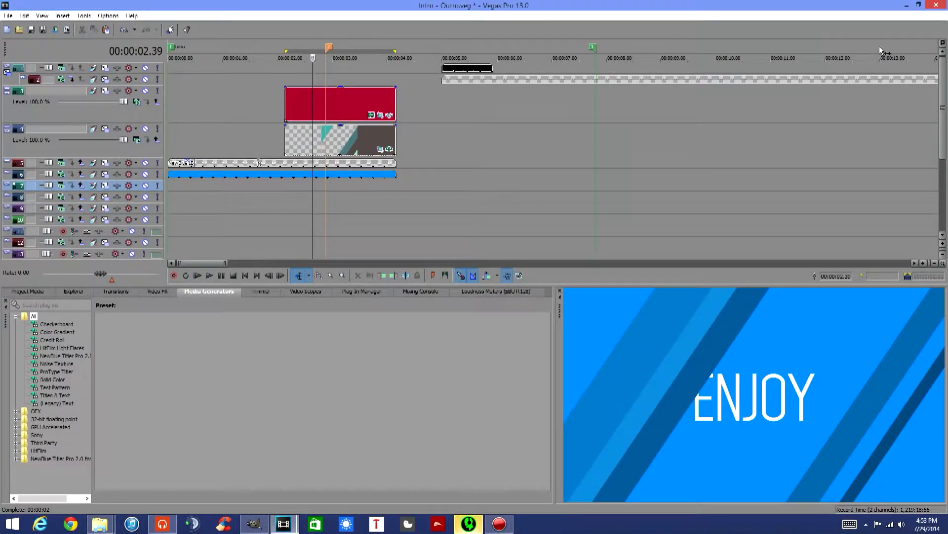
Switch to the untitled project's Vegas window and place the playhead at the transition clips' start, 00:00:04.20
{"action": "left_click", "coordinate": [907, 6]}
{"action": "mouse_move", "coordinate": [281, 527]}
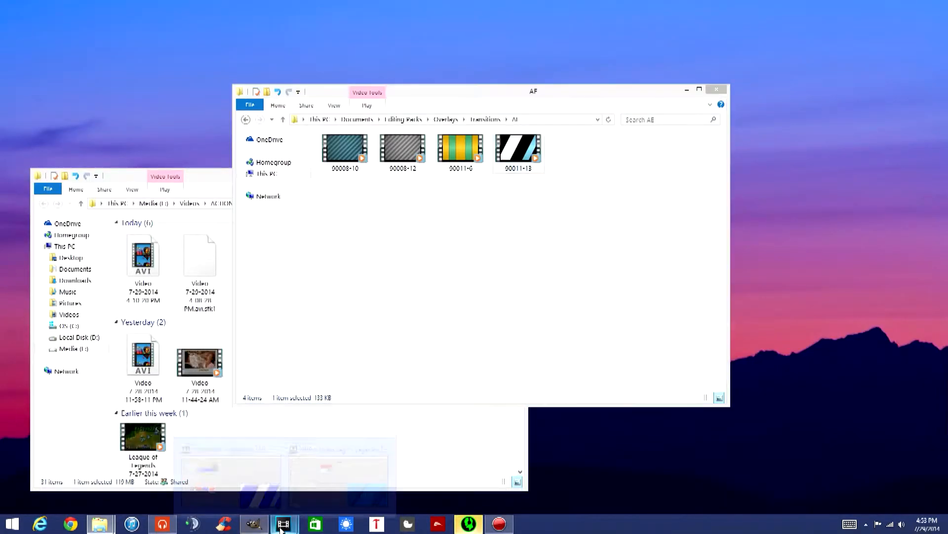
{"action": "left_click", "coordinate": [258, 477]}
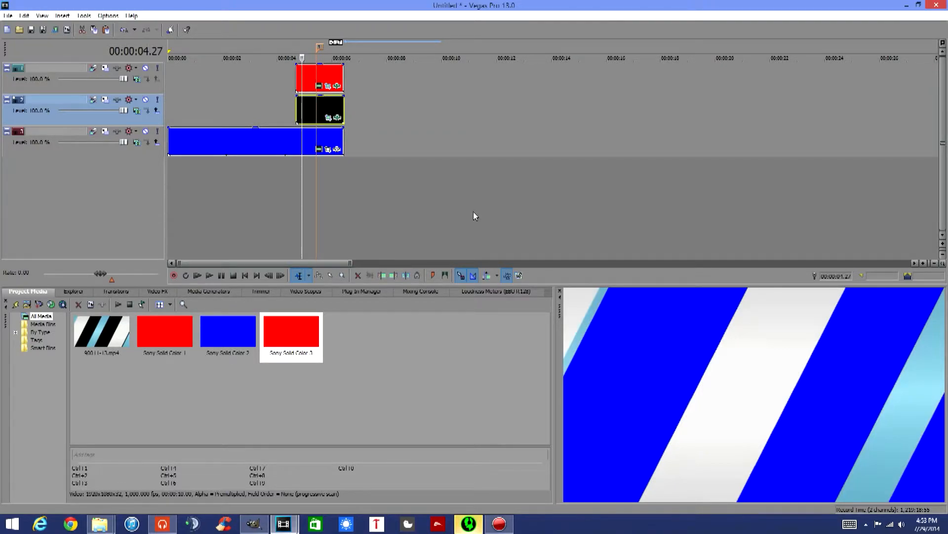
{"action": "left_click_drag", "start_coordinate": [300, 173], "coordinate": [298, 190]}
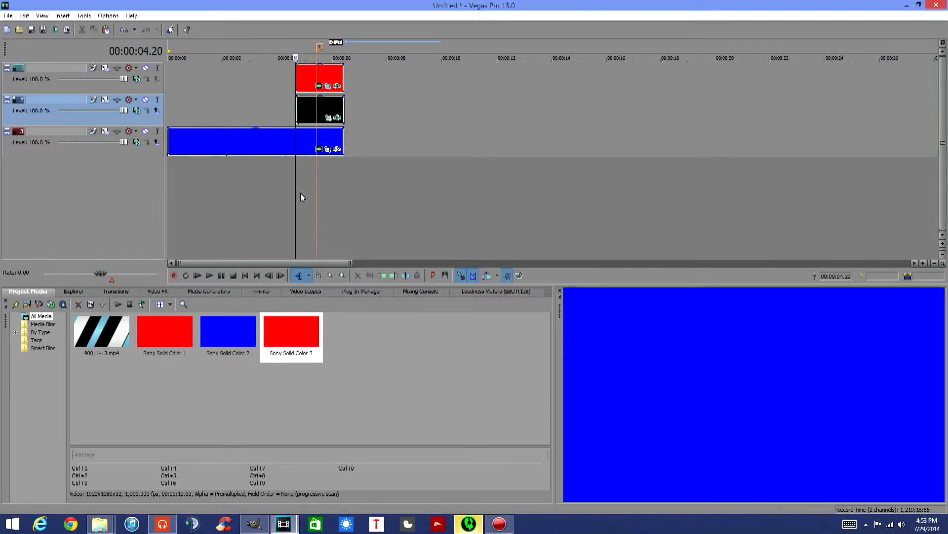